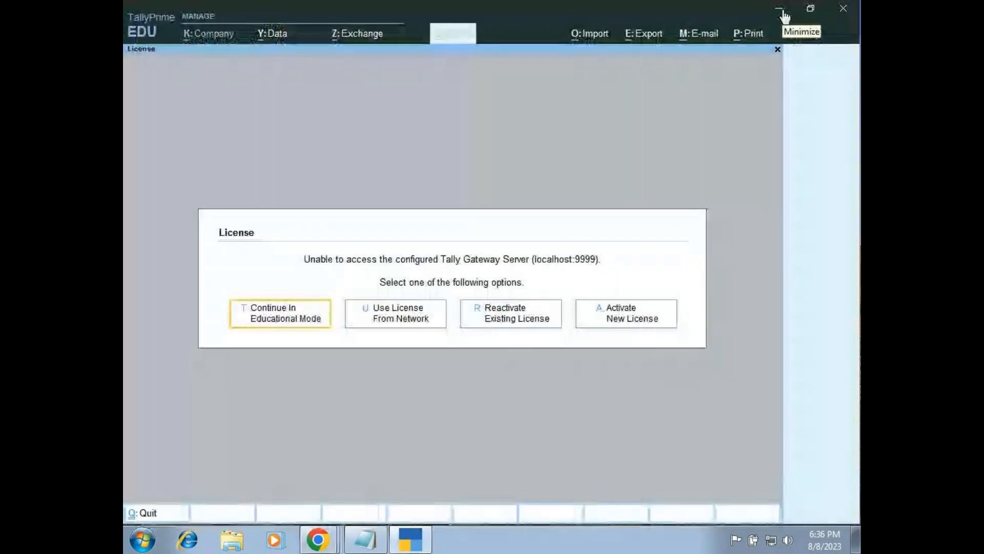
- Continue in Educational Mode from the License screen
key(Return)
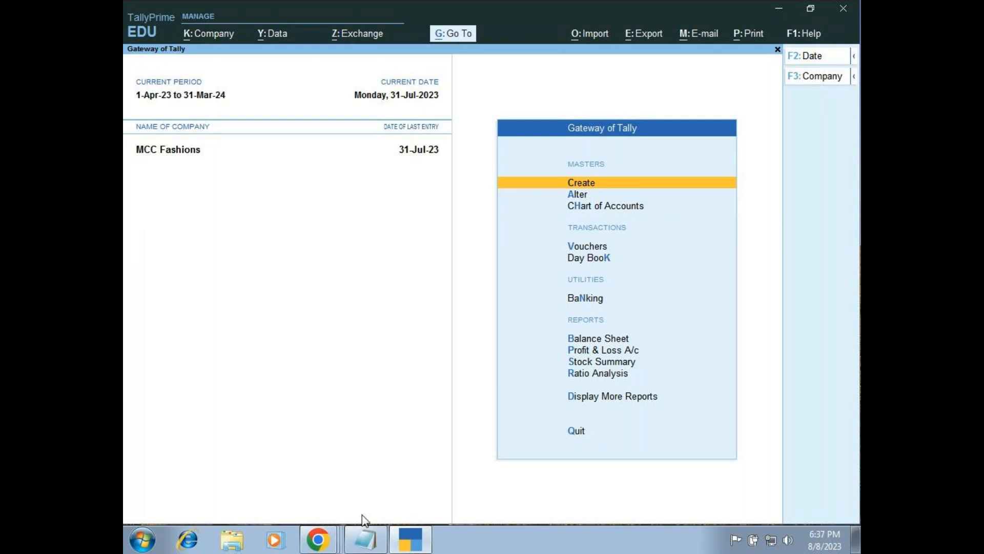
- Switch to the GoTo meeting window in Chrome to check it, and return to TallyPrime
mouse_move(318, 538)
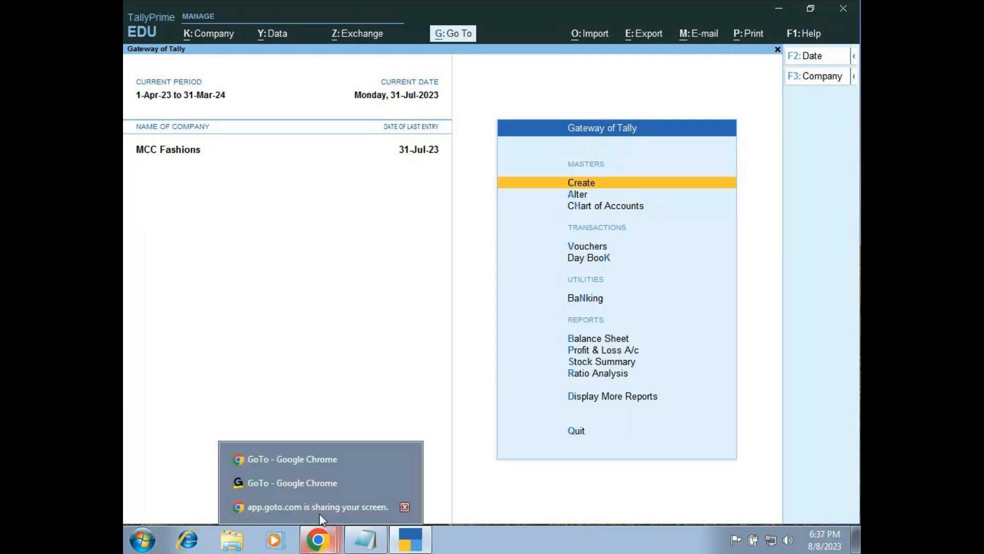
click(315, 477)
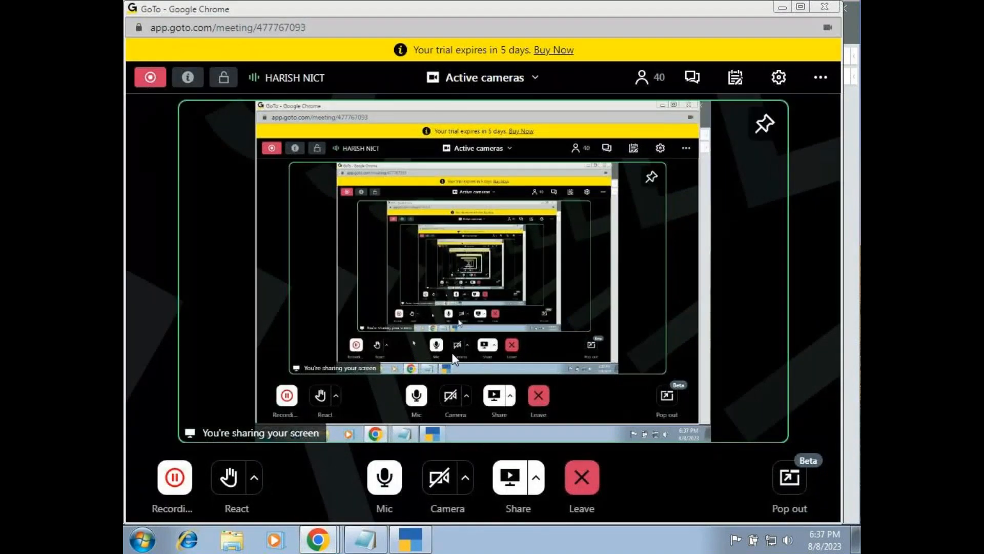
click(782, 9)
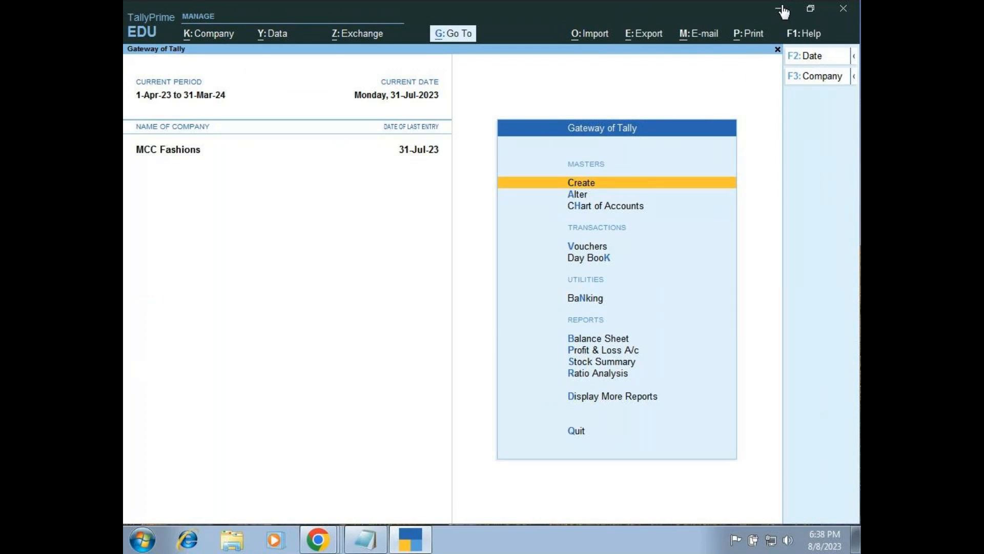
- Open the Day Book of MCC Fashions from the Gateway of Tally
key(Down)
key(Down)
key(Down)
key(Down)
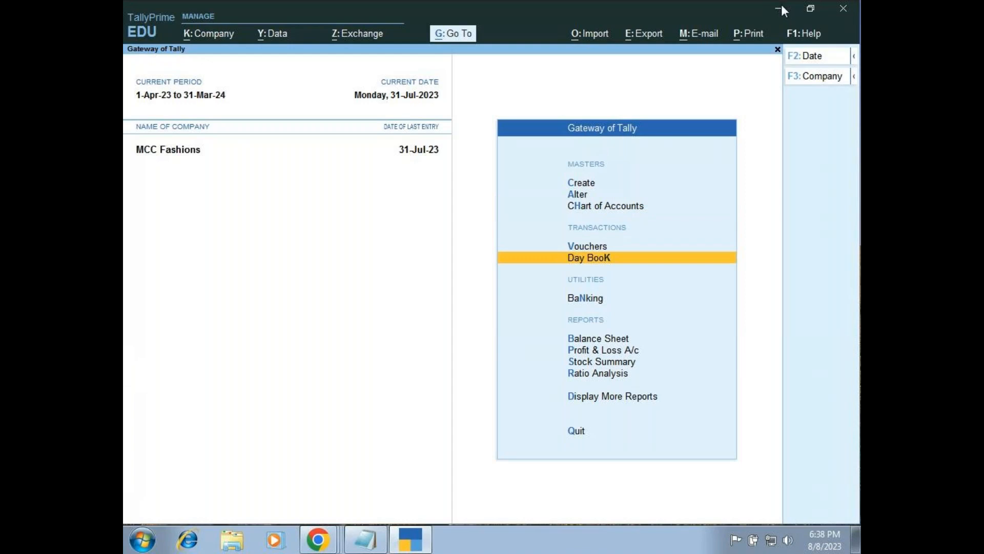
key(Return)
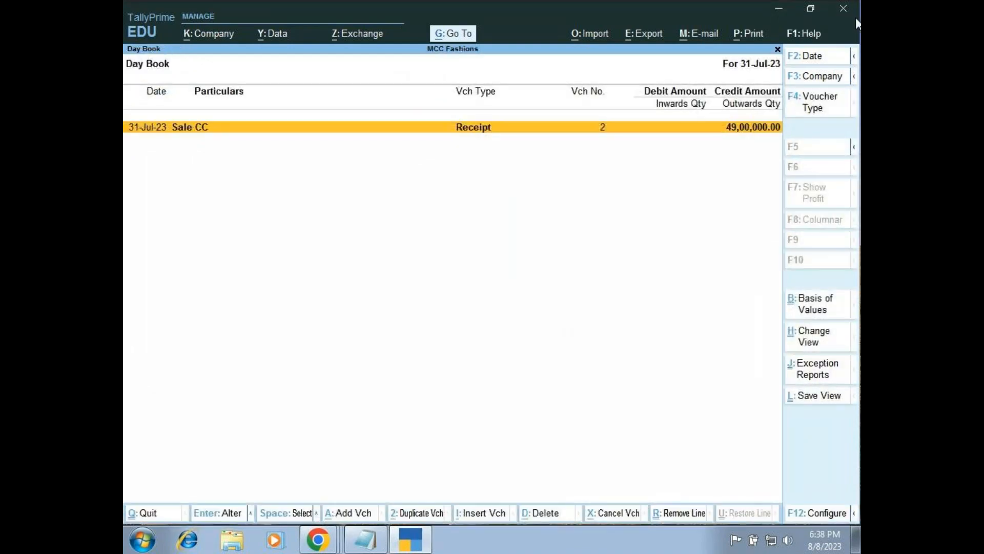
- Clear the From and To dates of the MCC Fashions Day Book period to list all vouchers from 1-Apr-23 to 31-Jul-23
click(854, 58)
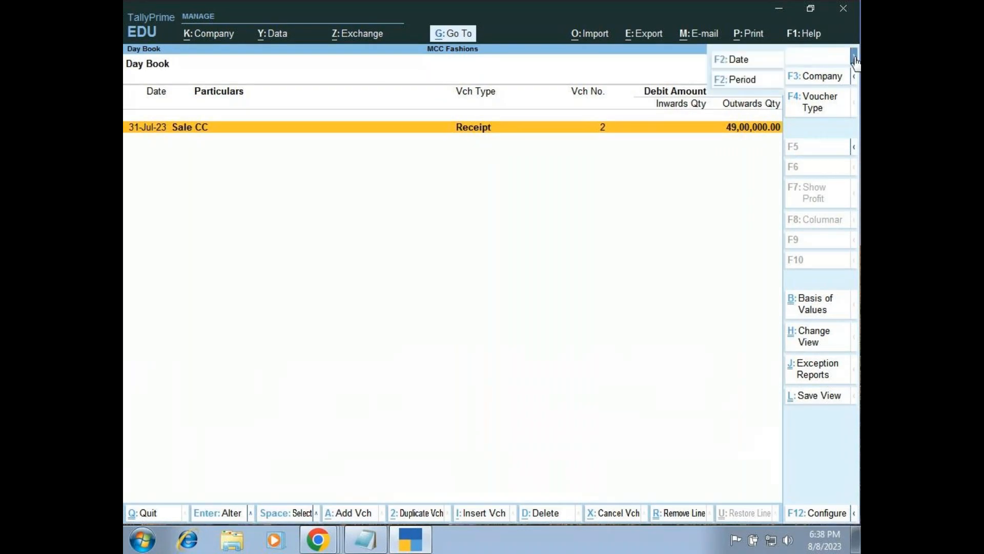
click(757, 82)
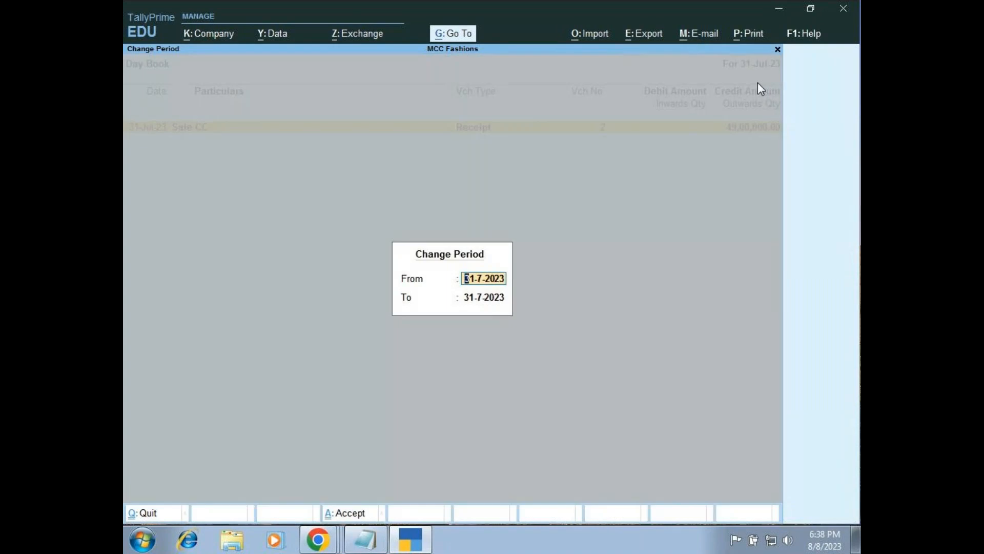
key(BackSpace)
key(Return)
key(BackSpace)
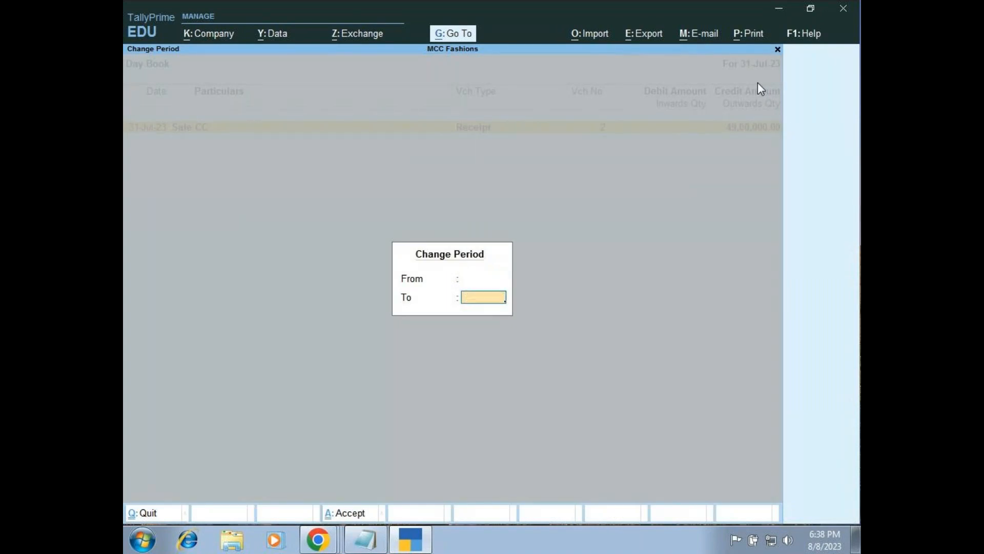
key(Return)
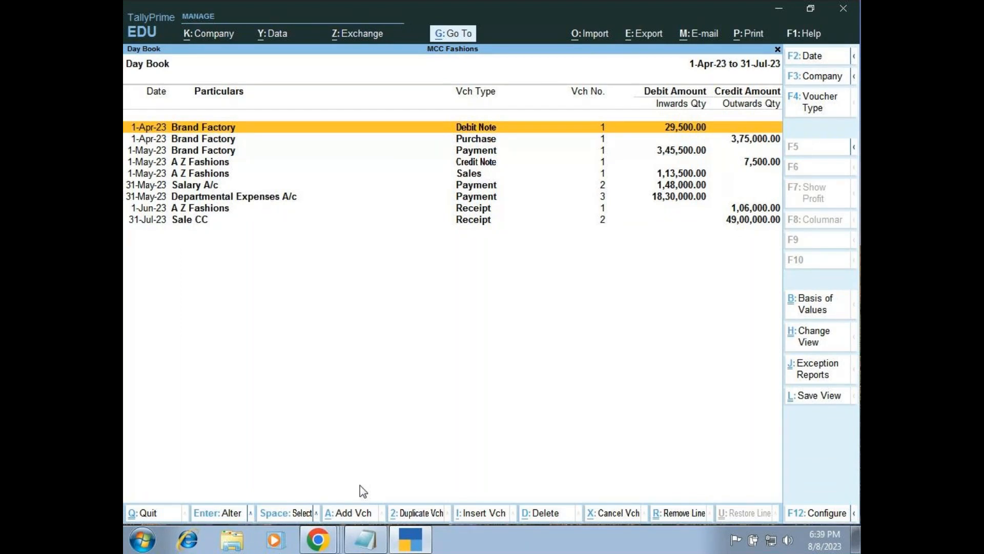
- Close the ttt notes and open the cost file from the desktop at the RITZ FASHIONS salary entry dated 31.5.23
right_click(364, 538)
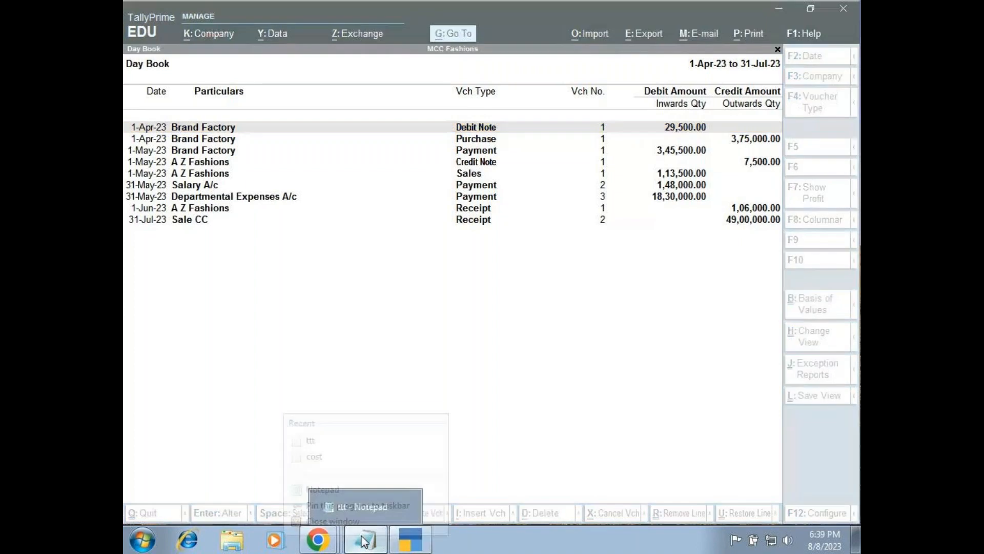
click(355, 510)
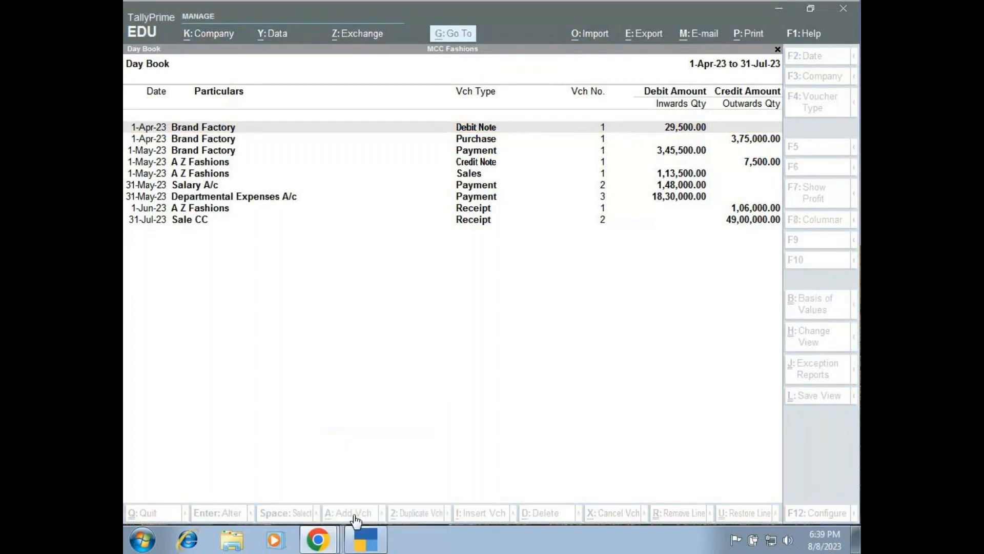
click(776, 13)
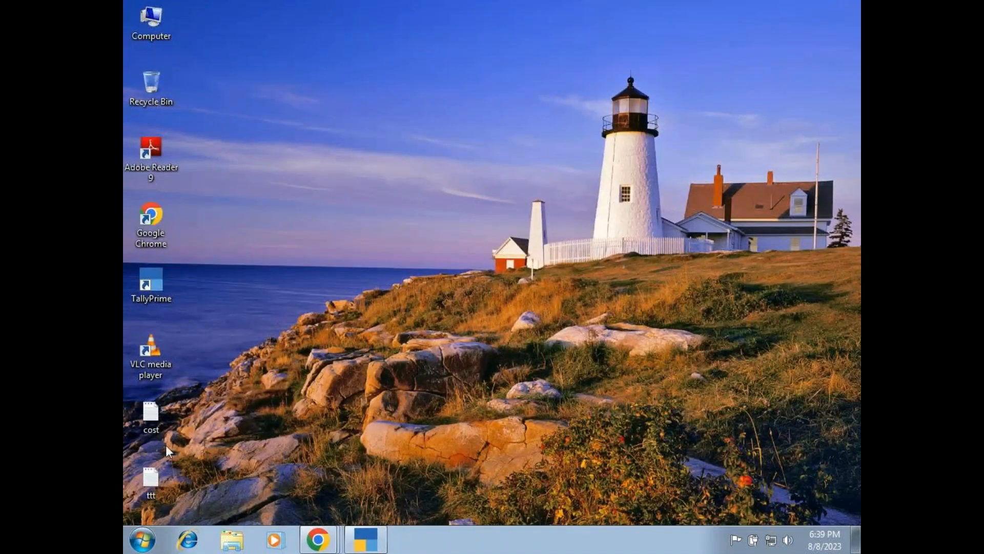
double_click(152, 415)
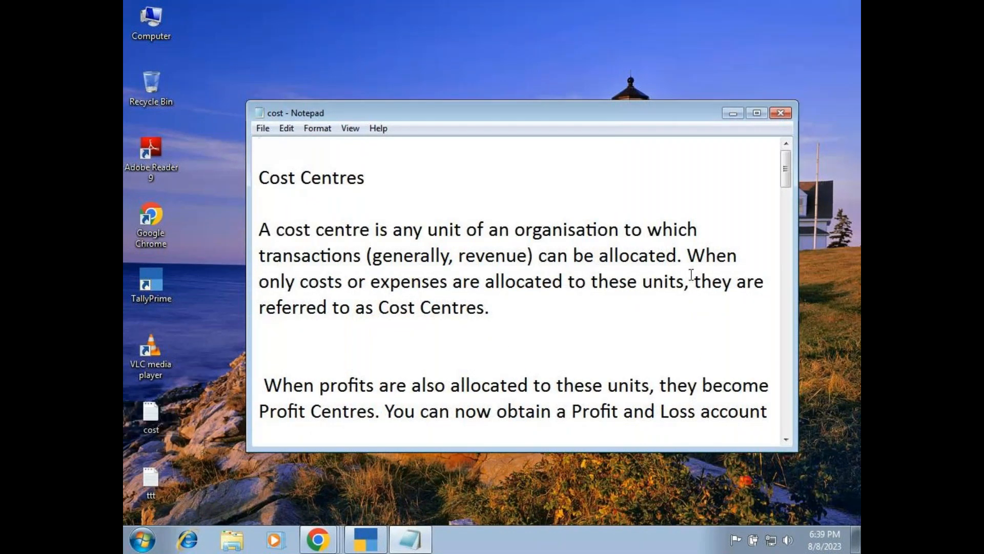
drag(786, 173, 839, 399)
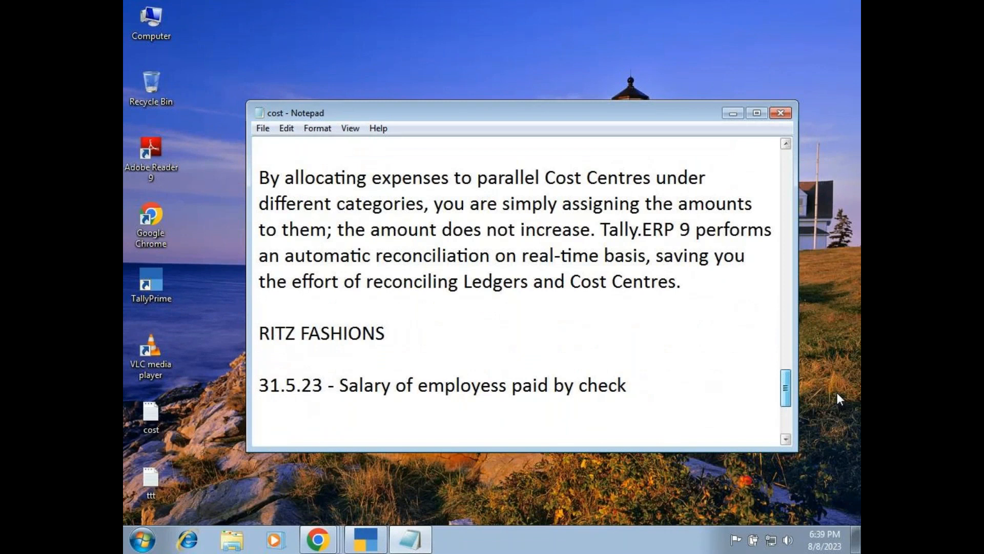
drag(837, 392, 838, 399)
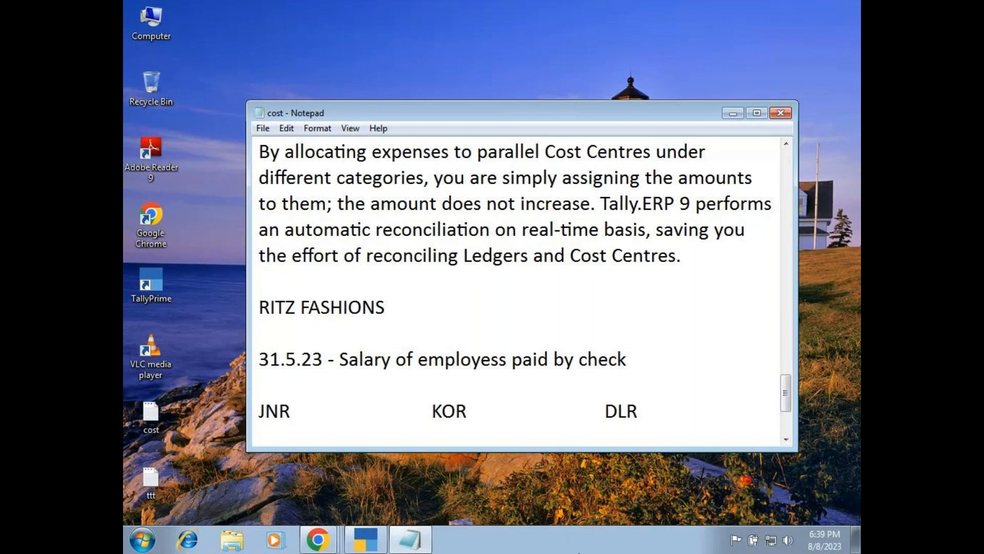
- Pause and resume the recording in the GoTo meeting window in Chrome, and return to TallyPrime
click(319, 542)
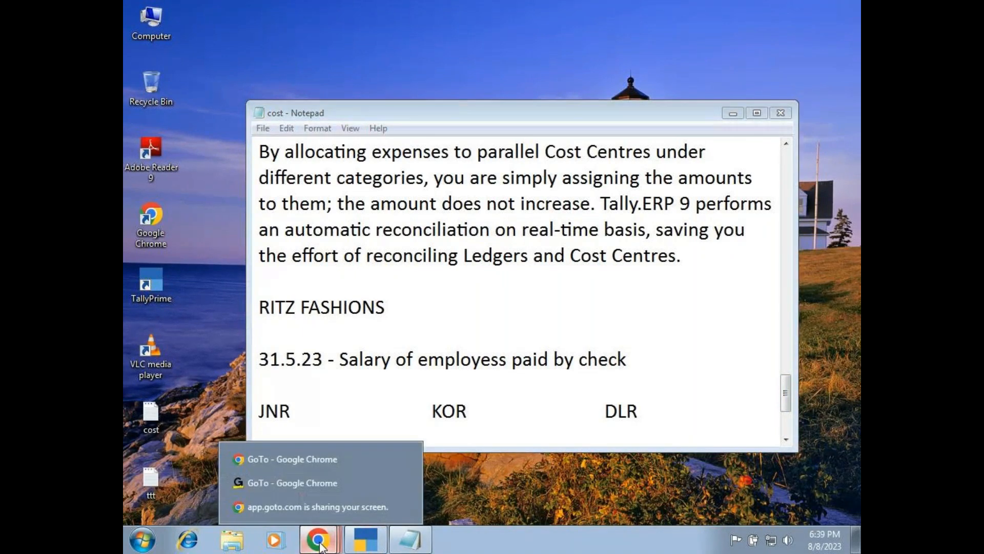
click(325, 484)
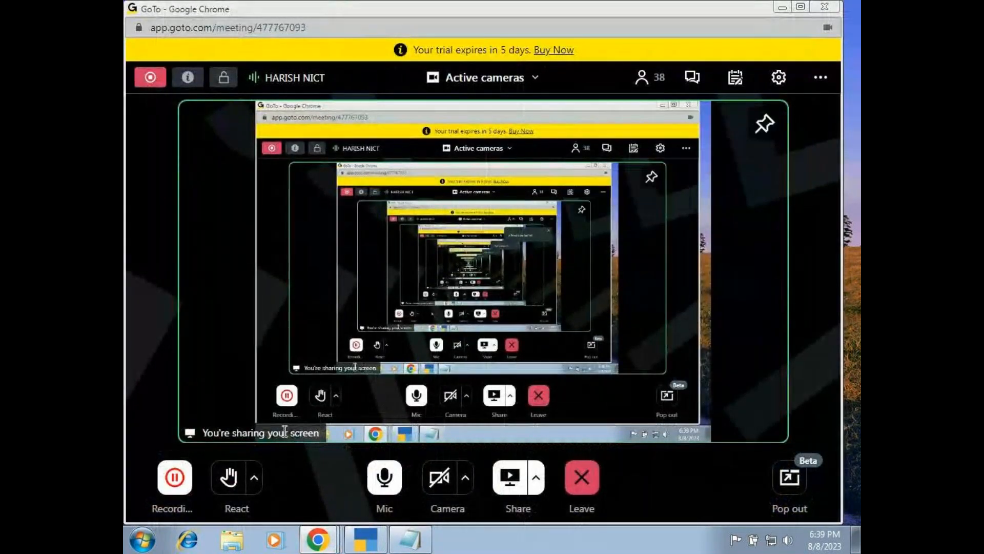
click(175, 476)
click(176, 479)
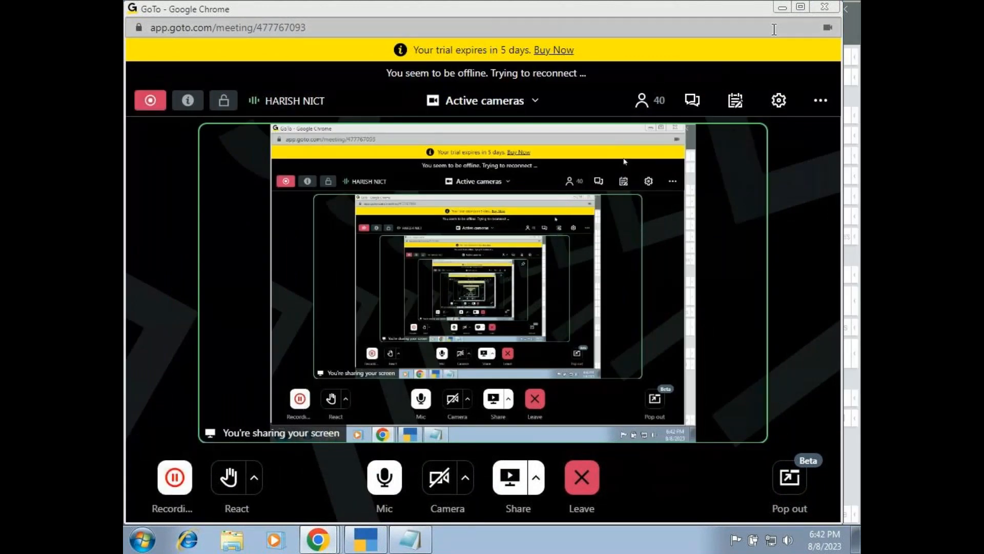
click(781, 8)
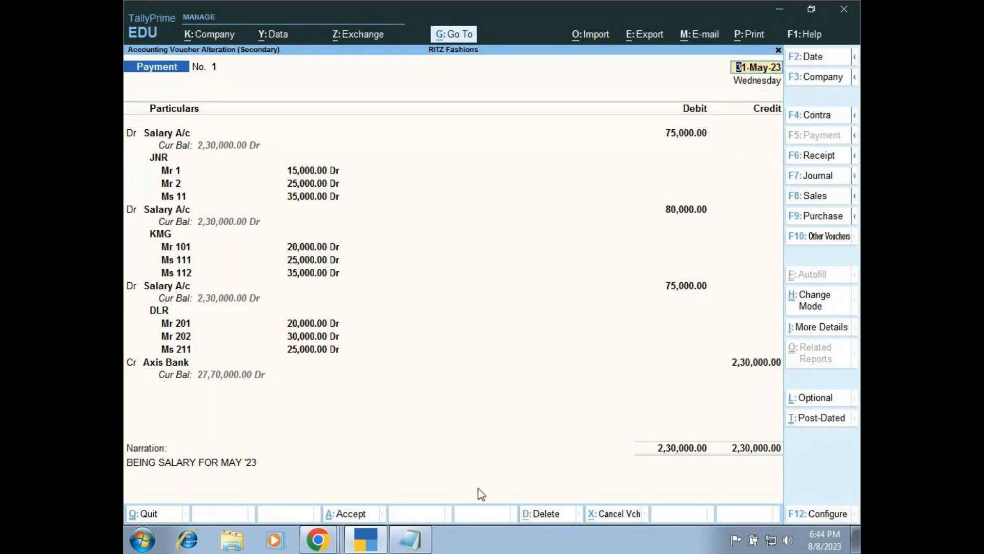
- Bring up the cost notes in Notepad to compare the JNR, KOR and DLR employee salaries with the RITZ Fashions payment voucher
mouse_move(414, 542)
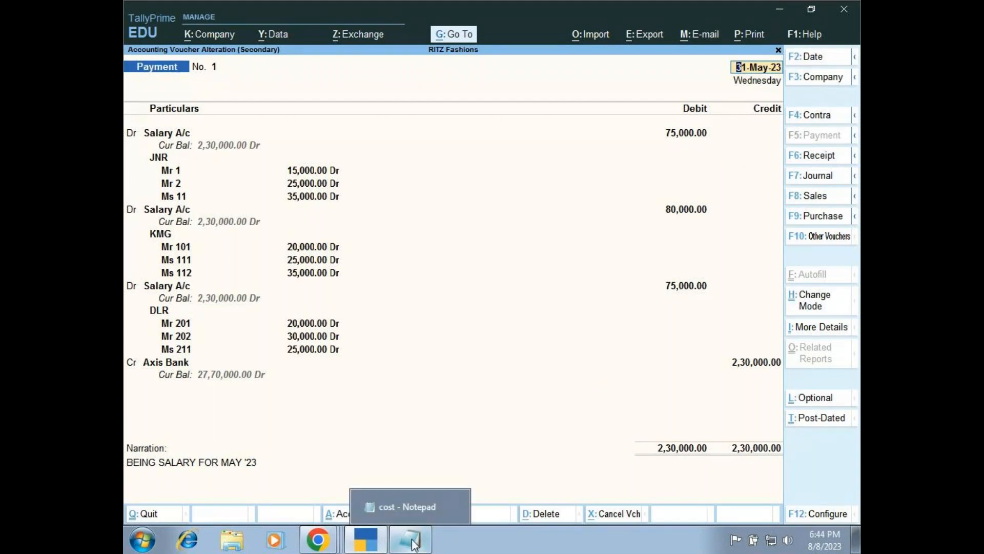
click(412, 502)
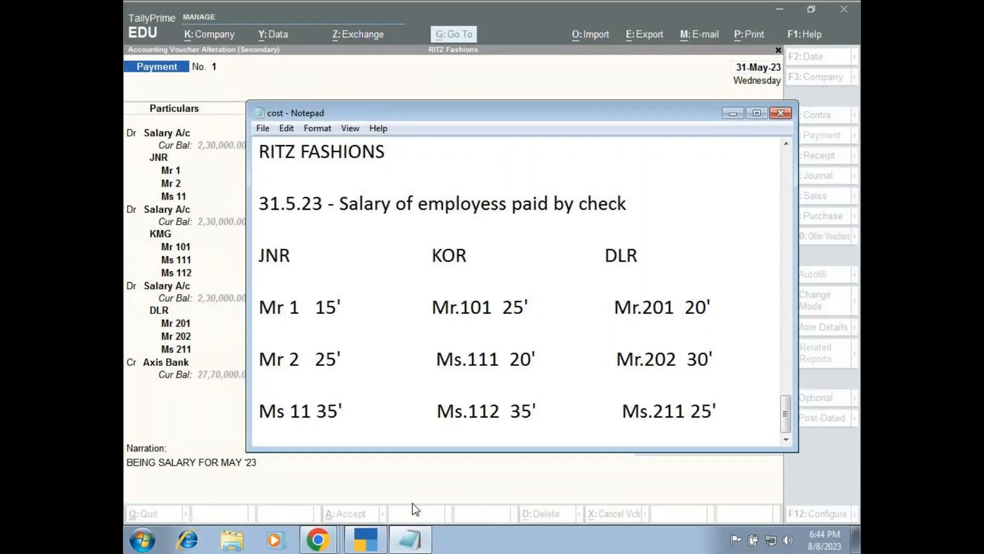
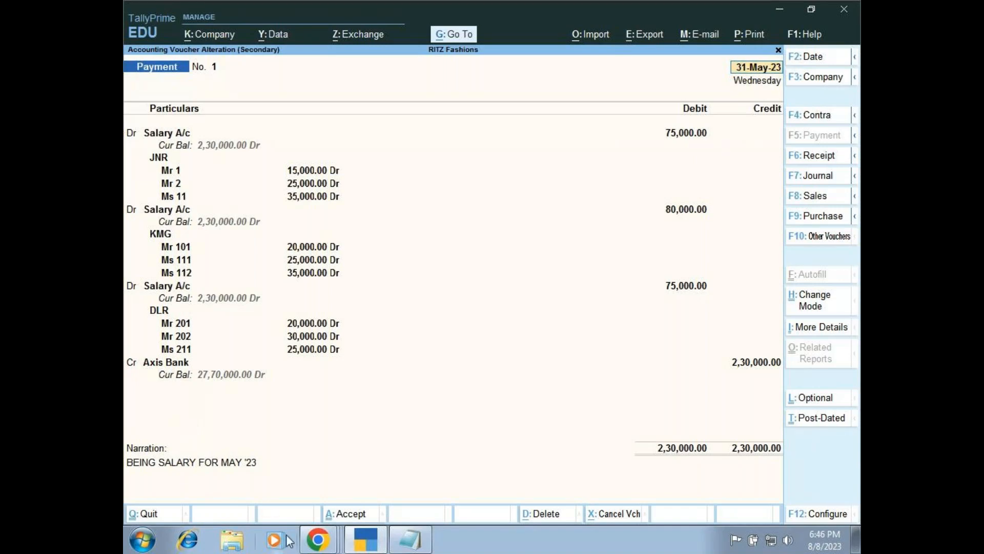
- Check the GoTo meeting window in Chrome for participant activity, and return to the payment voucher in TallyPrime
click(310, 541)
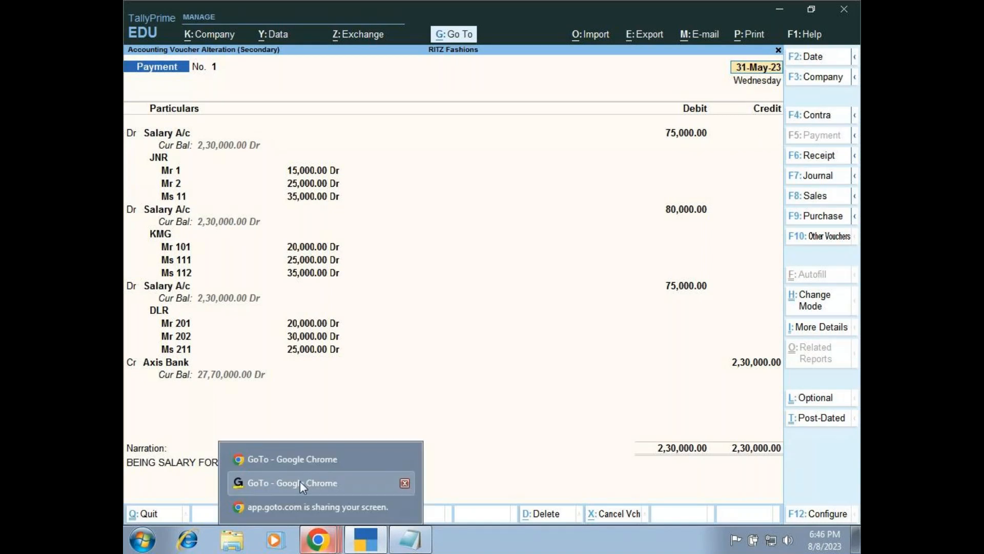
click(300, 482)
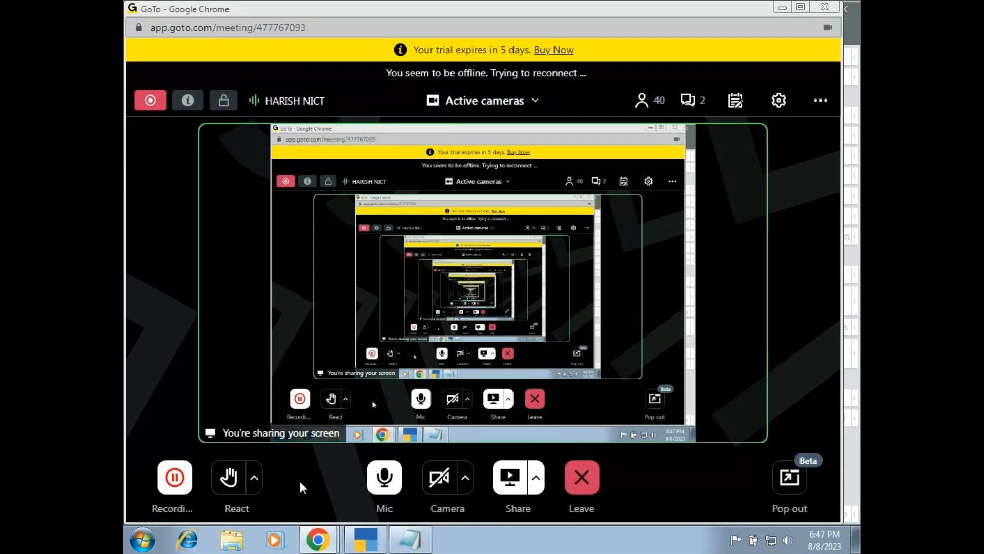
click(783, 10)
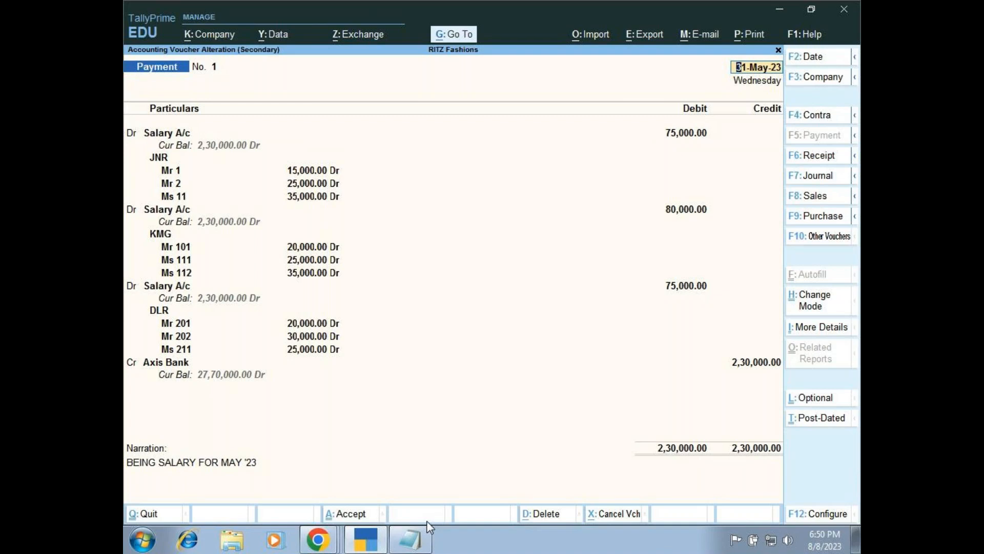
- Leave the 31-May-23 salary payment voucher without saving and return to the Gateway of Tally
key(Escape)
key(y)
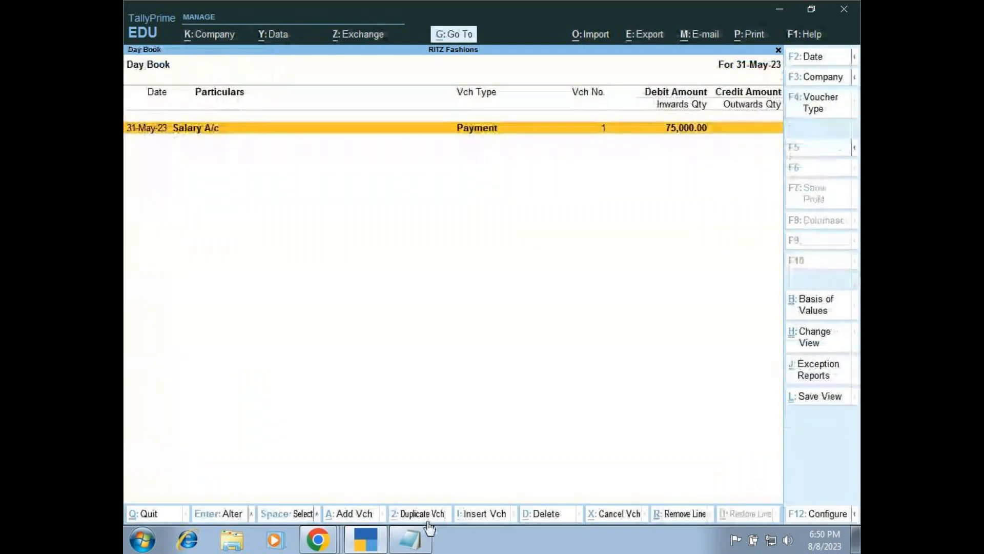
key(Escape)
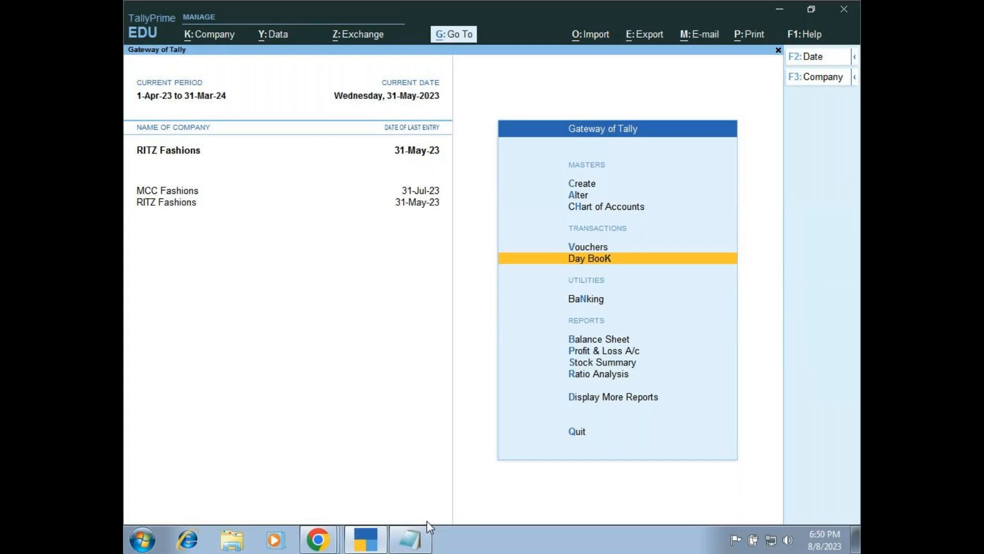
- Open the RITZ Fashions Day Book and clear its From and To dates to cover 1-Apr-23 to 31-May-23
key(Return)
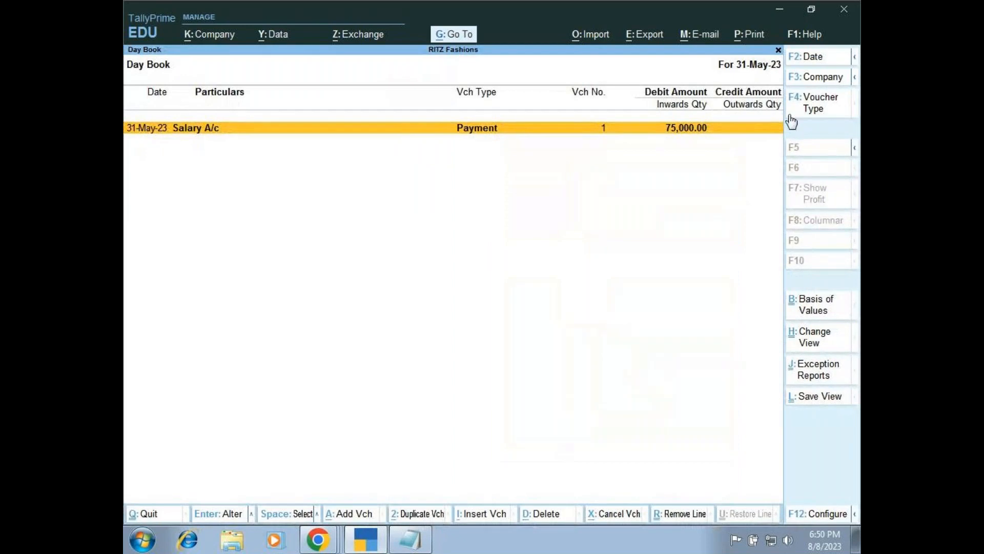
click(854, 59)
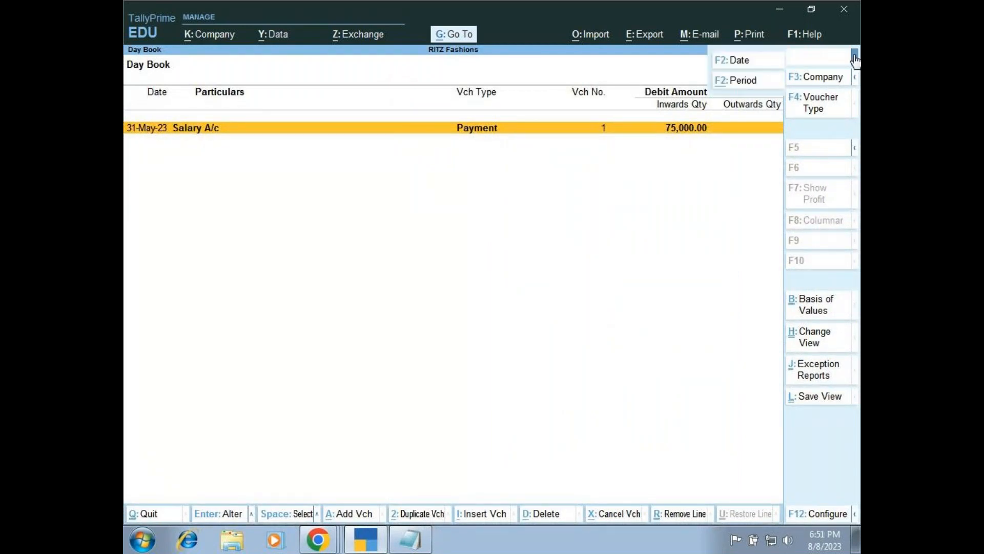
click(743, 81)
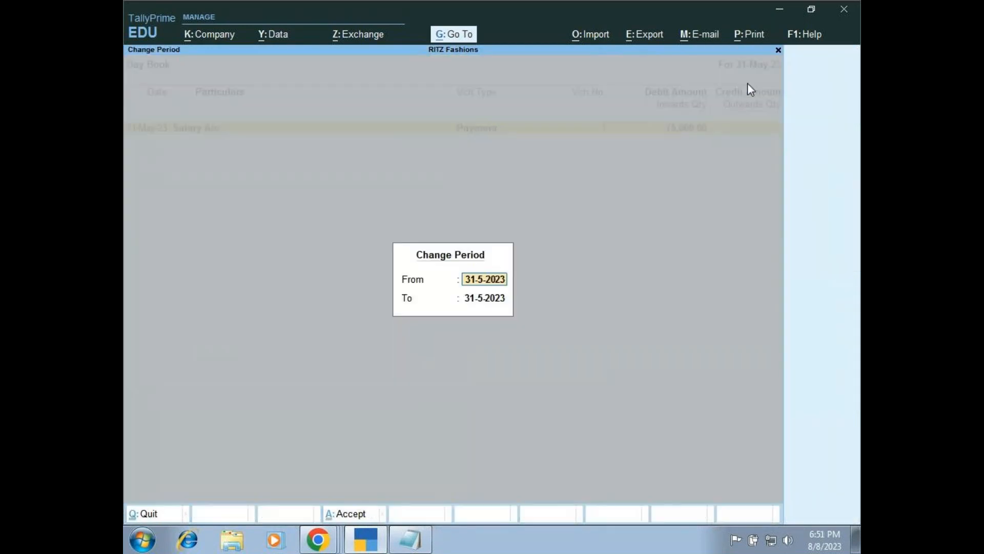
key(BackSpace)
key(Return)
key(BackSpace)
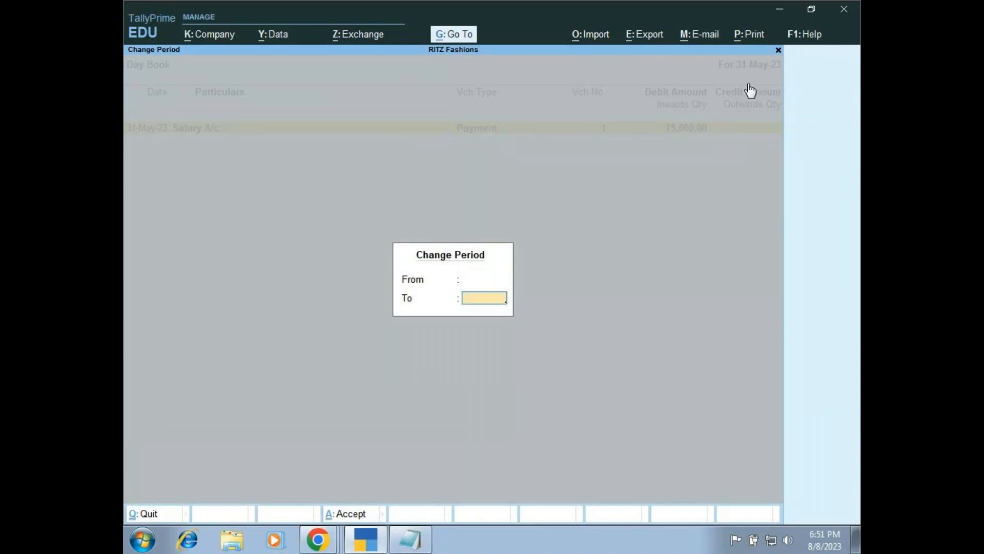
key(Return)
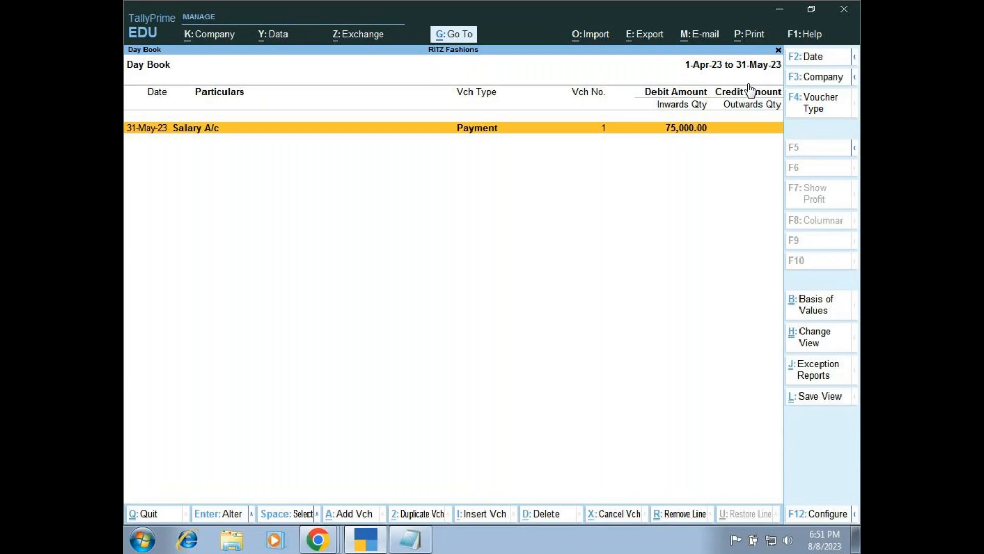
- Duplicate the 31-May-23 salary payment voucher from the Day Book and enter 30.6 as the new voucher date
click(428, 514)
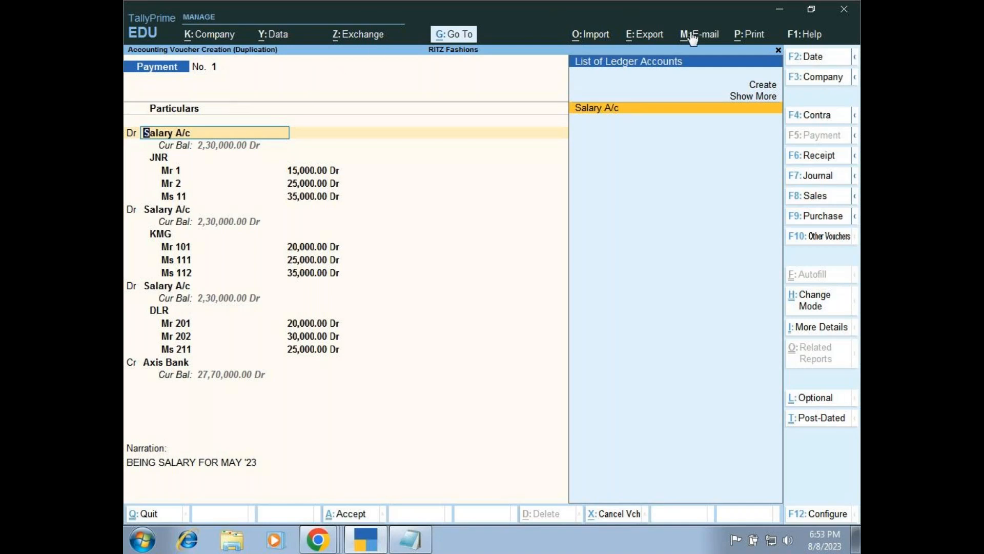
click(823, 57)
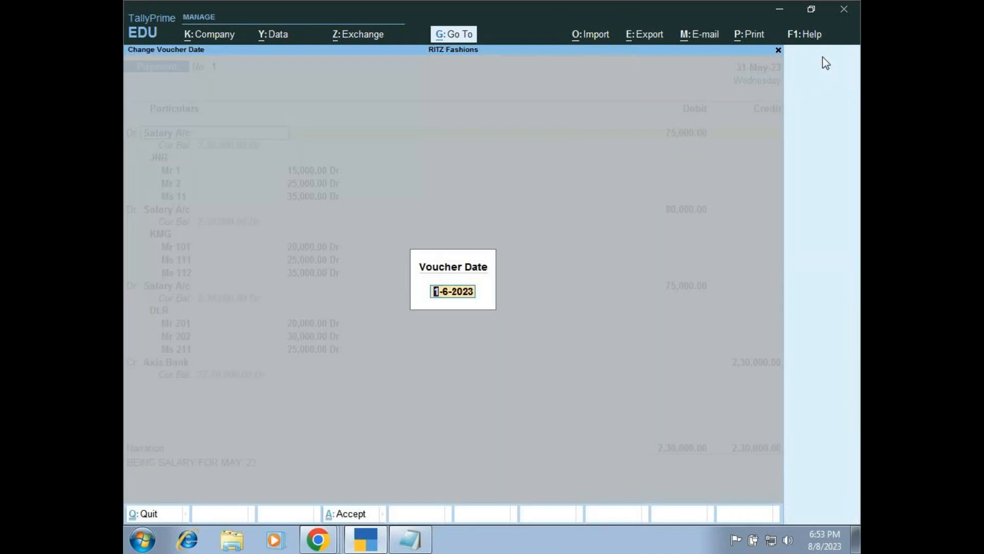
text(30.6)
- Check the GoTo meeting window in Chrome, and return to the voucher date entry in TallyPrime
mouse_move(319, 539)
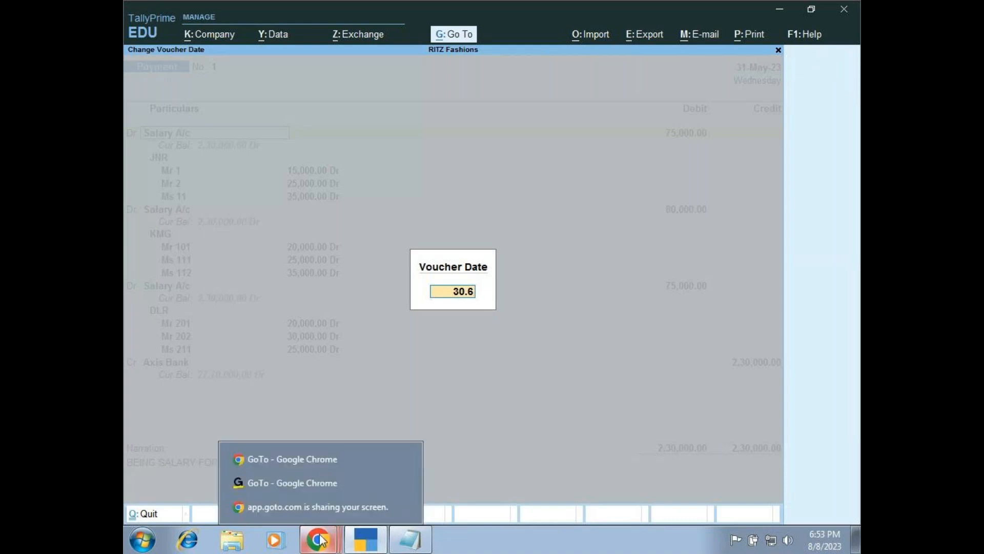
click(307, 484)
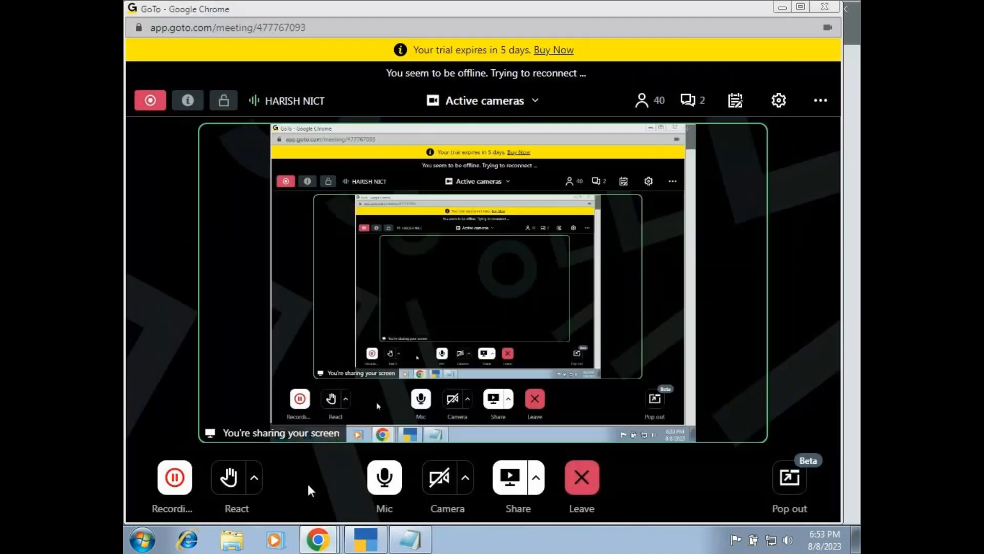
click(374, 542)
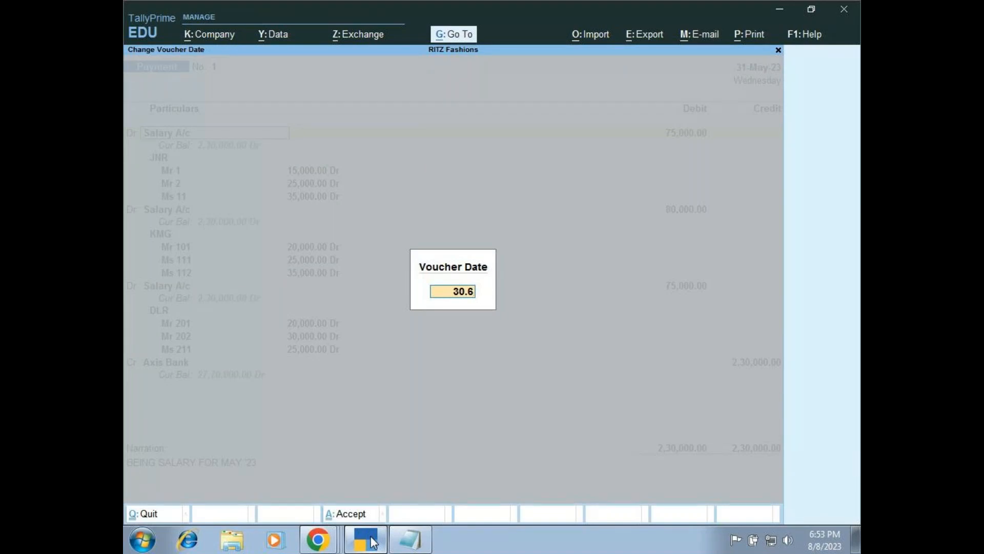
key(BackSpace)
key(BackSpace)
key(BackSpace)
key(BackSpace)
text(30.6.2023)
- Clear the entered voucher date and set the duplicated payment's date to 1-Jul-23
key(BackSpace)
key(BackSpace)
key(BackSpace)
key(BackSpace)
key(BackSpace)
key(BackSpace)
key(BackSpace)
key(BackSpace)
key(BackSpace)
text(1.7)
key(Return)
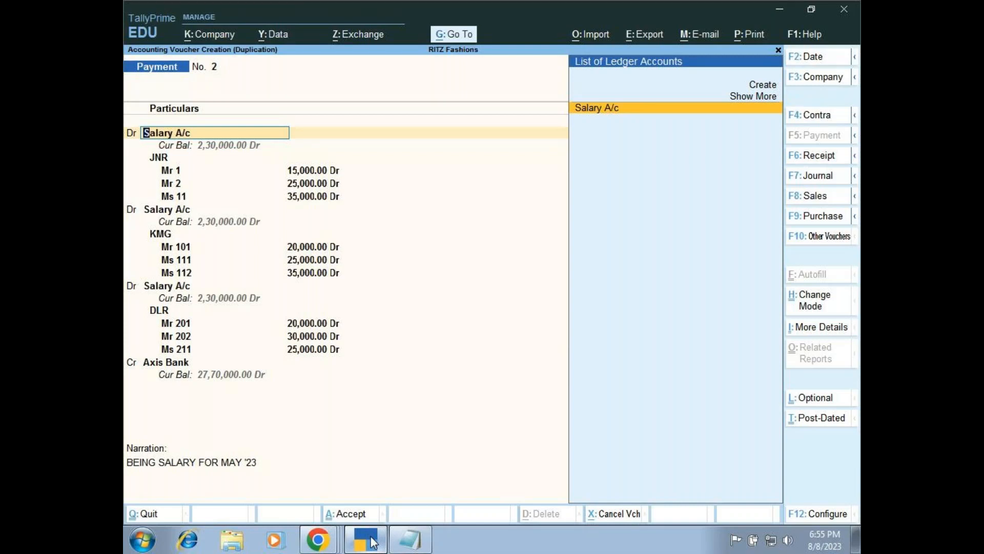
- Set the debit amount of the first Salary A/c line, allocated to JNR, to 95,000
key(Return)
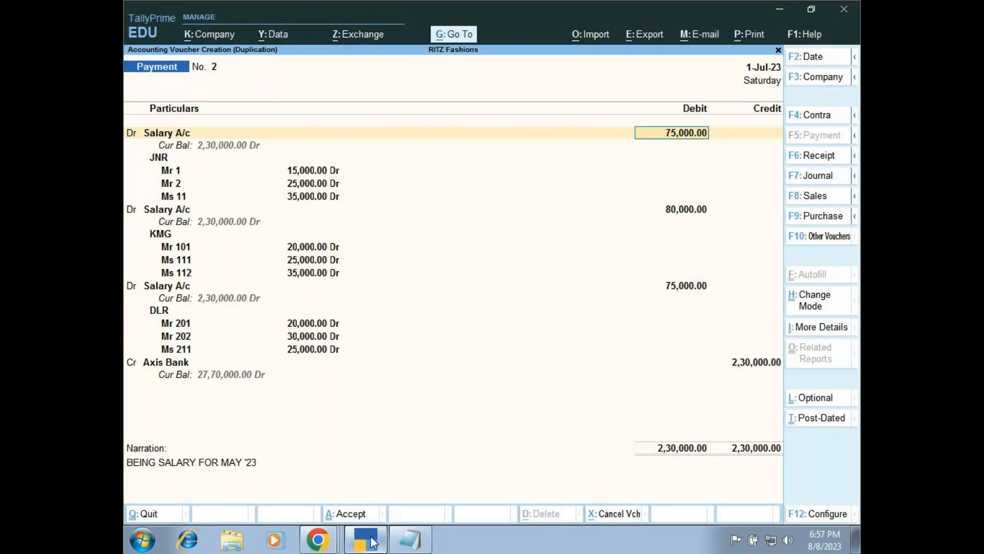
text(95000)
key(Return)
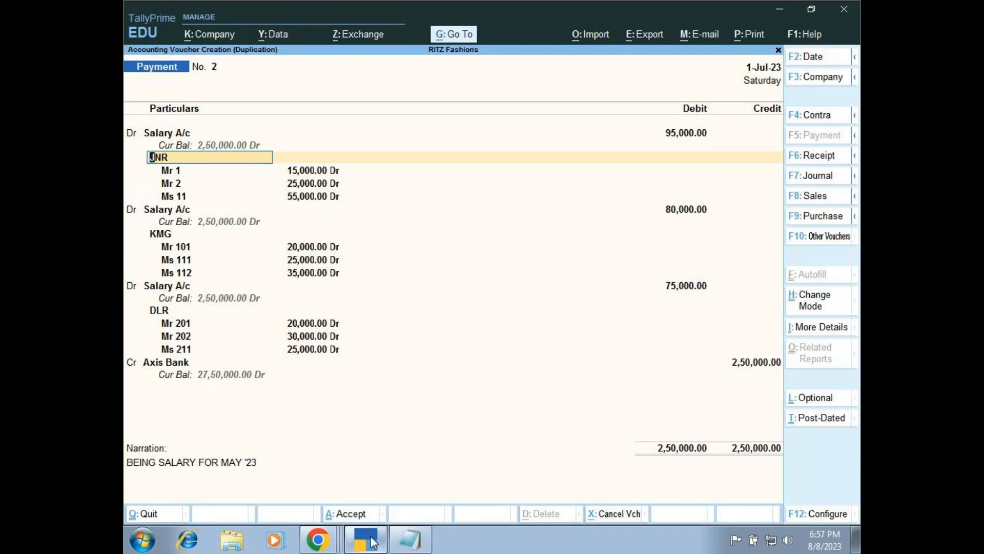
- Keep the JNR allocations of Mr 1 and Mr 2, and set the Ms 11 allocation to 35,000
key(Return)
key(Return)
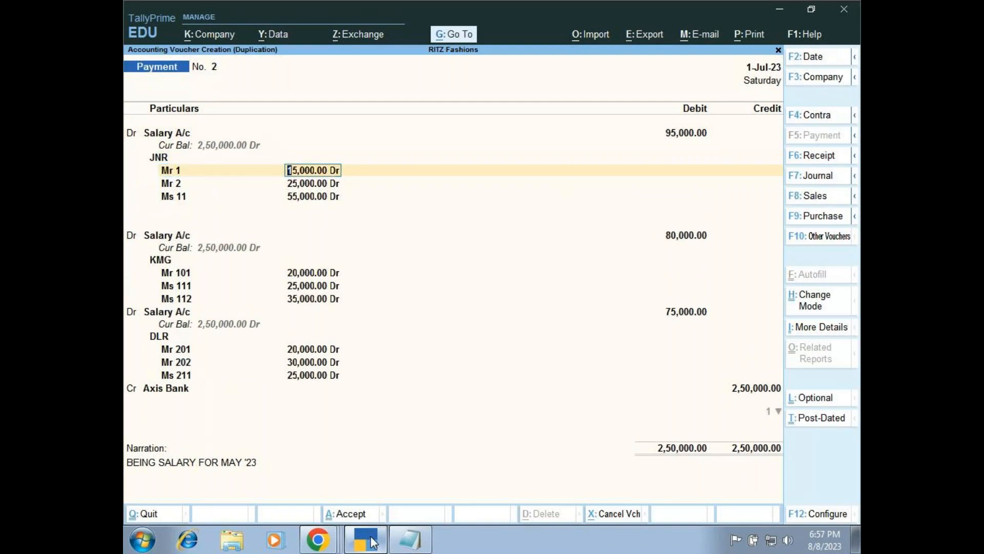
key(Return)
key(Return)
key(Return)
key(Return)
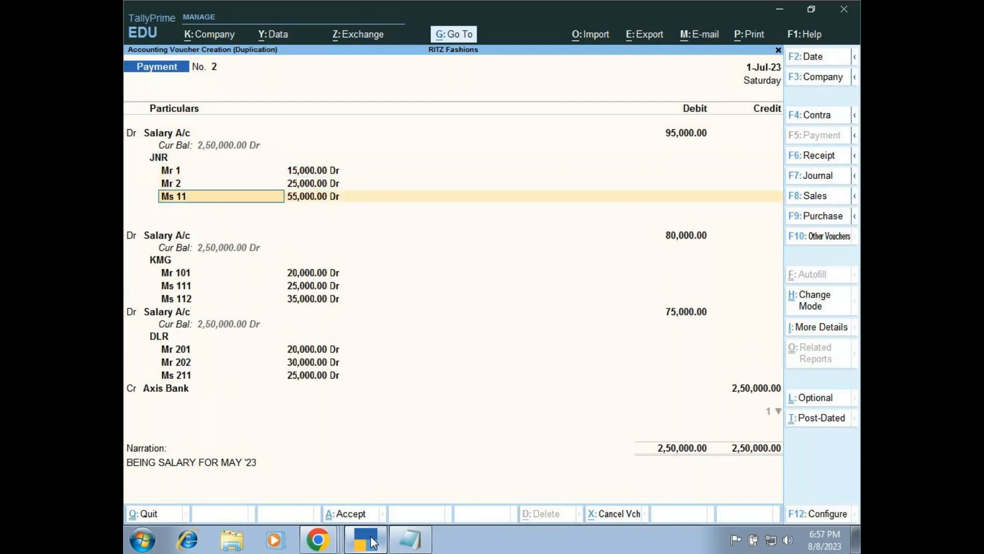
text(35)
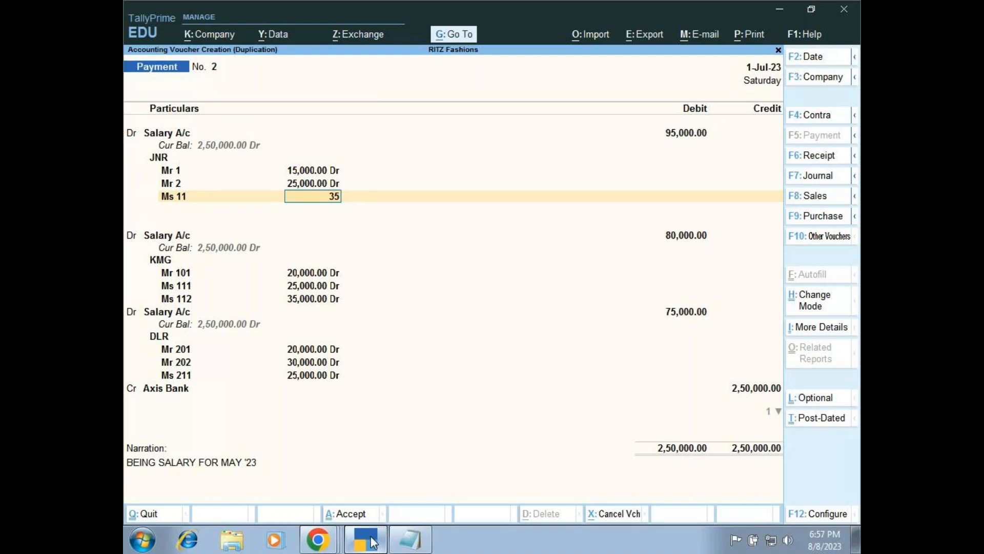
text(000)
key(Return)
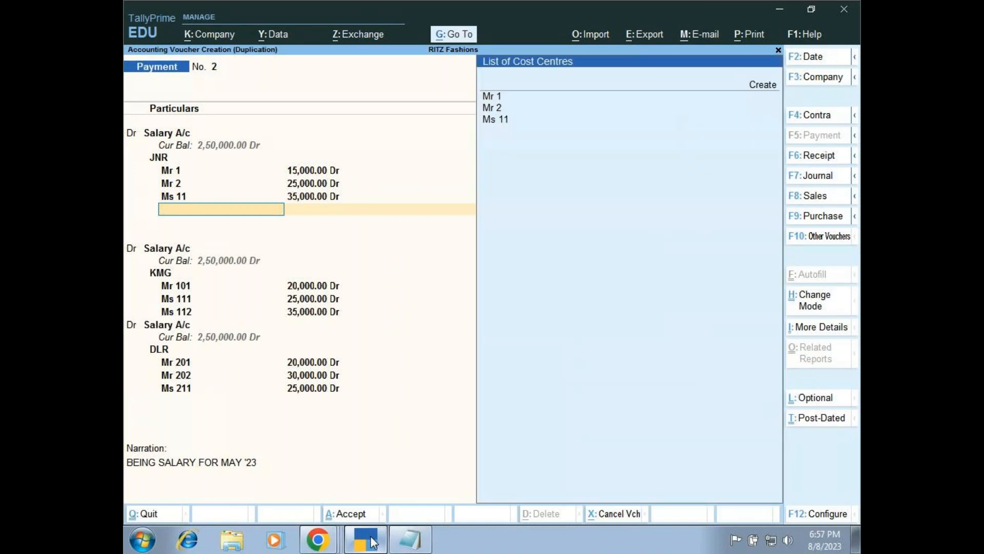
- Create a cost centre Ms 12 in the JNR category under Primary, and allocate the remaining 20,000 to it
key(Down)
key(Up)
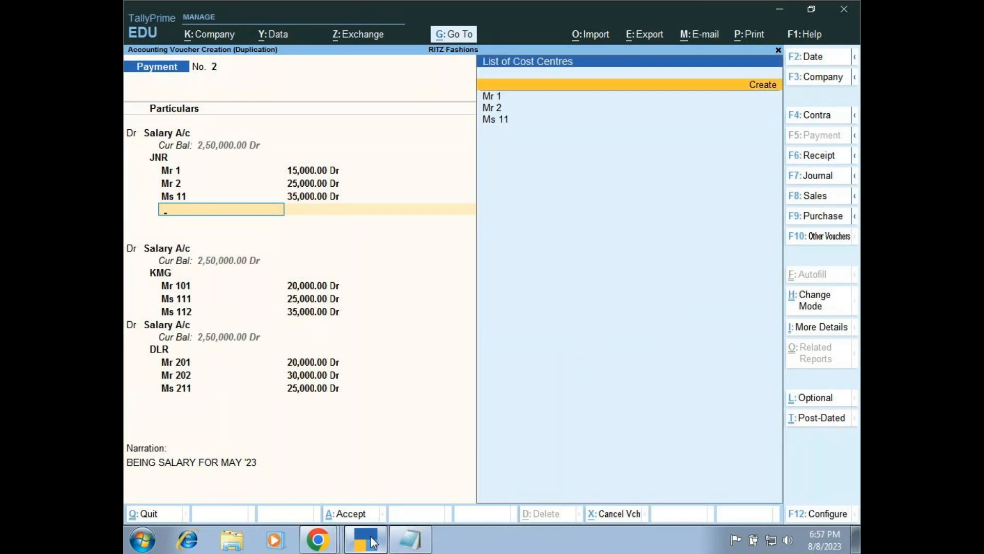
key(Return)
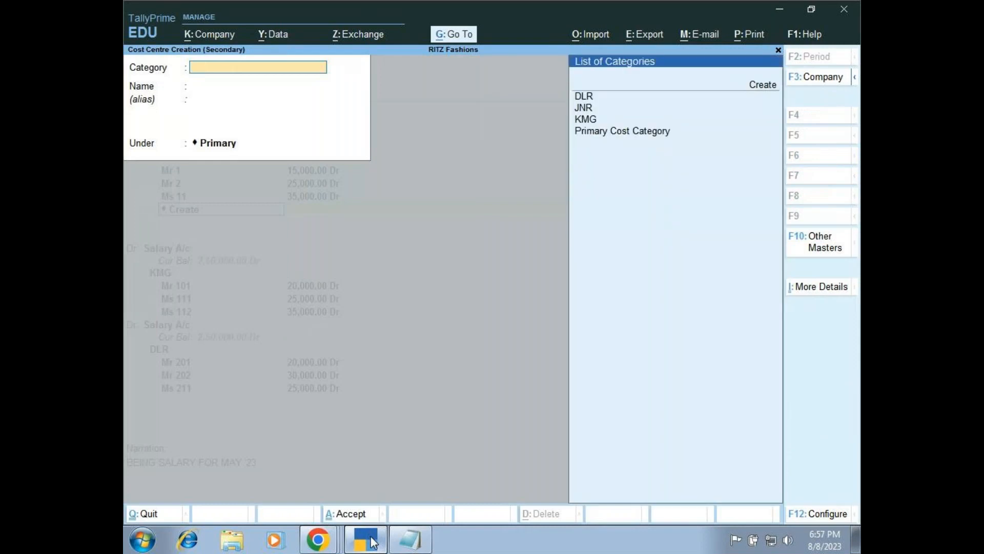
key(Return)
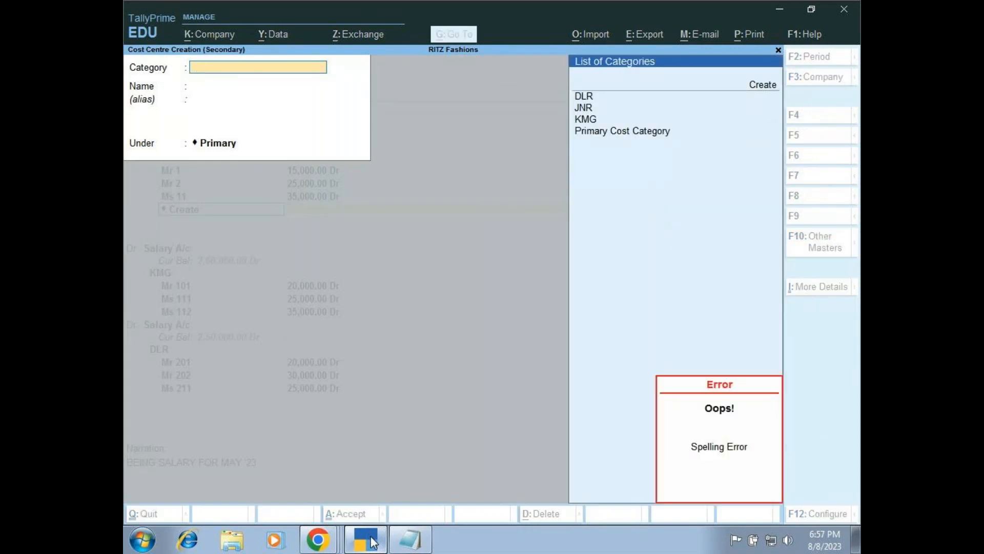
text(Jn)
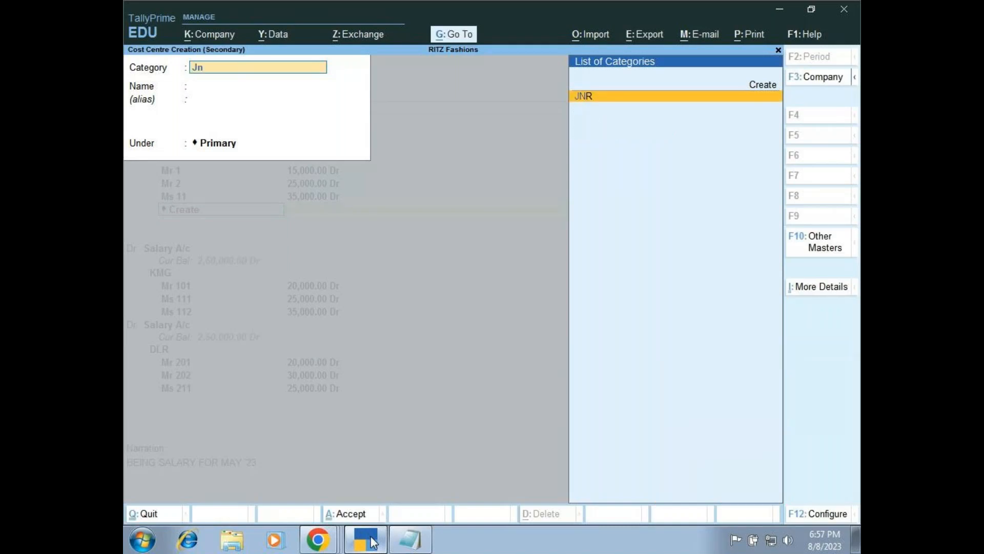
key(Return)
text(M)
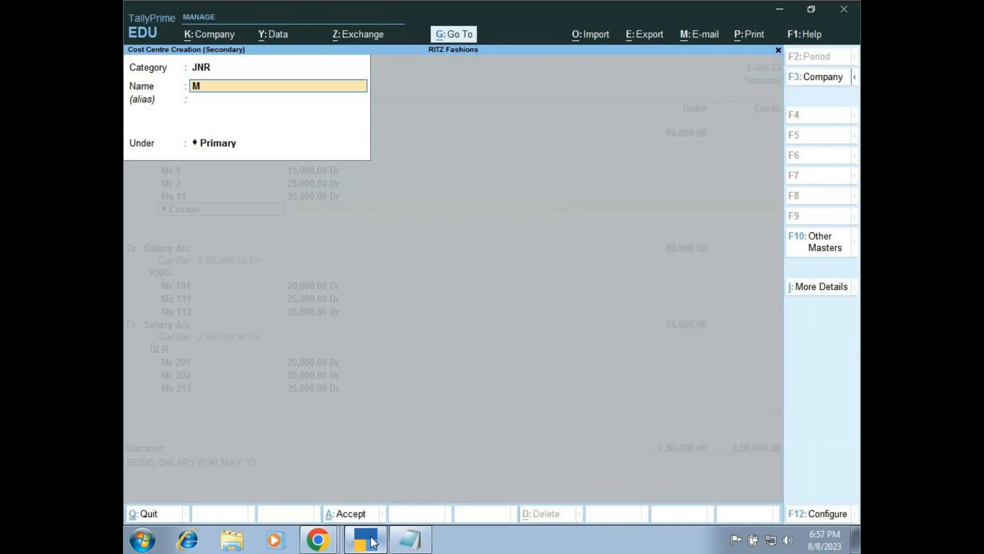
text(s 12)
key(Return)
key(Return)
key(Return)
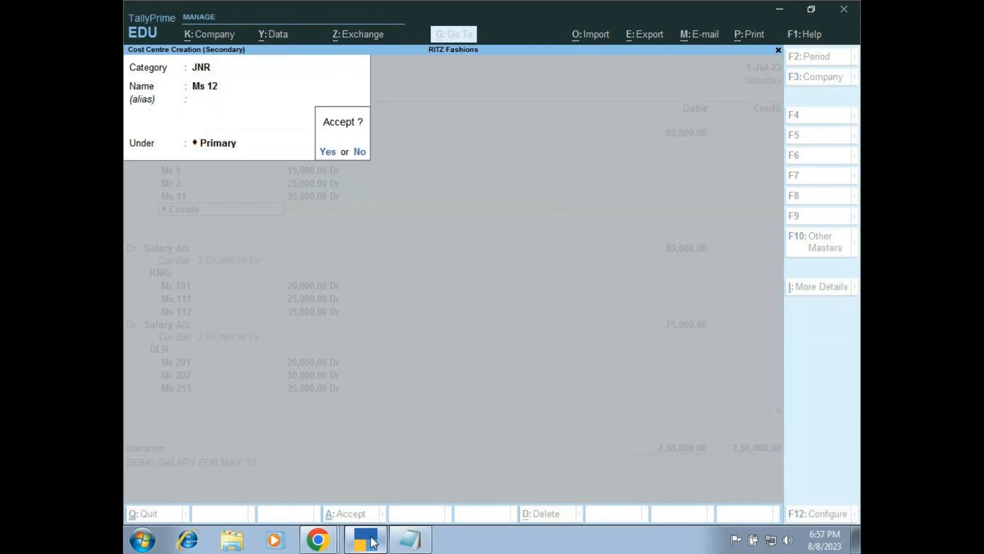
key(Return)
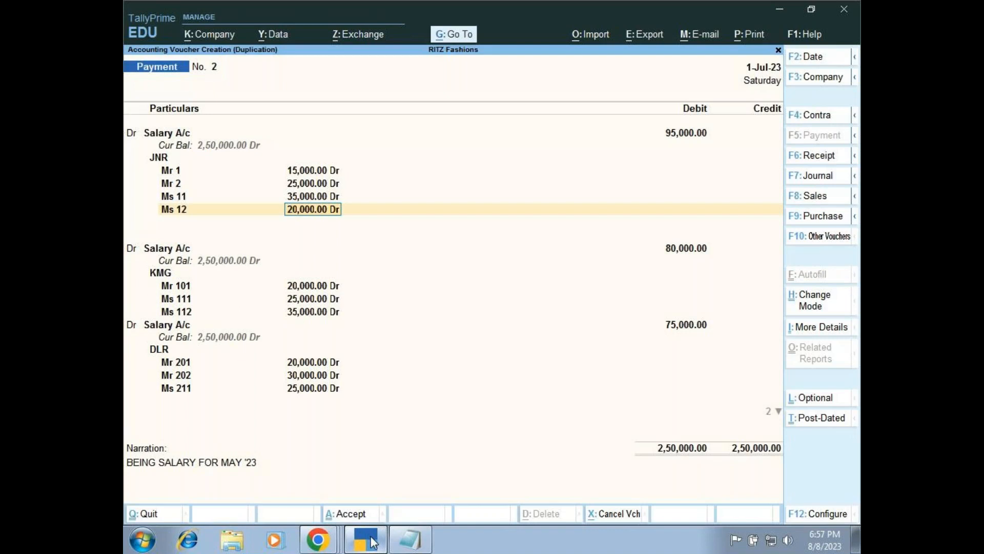
key(Return)
key(Return)
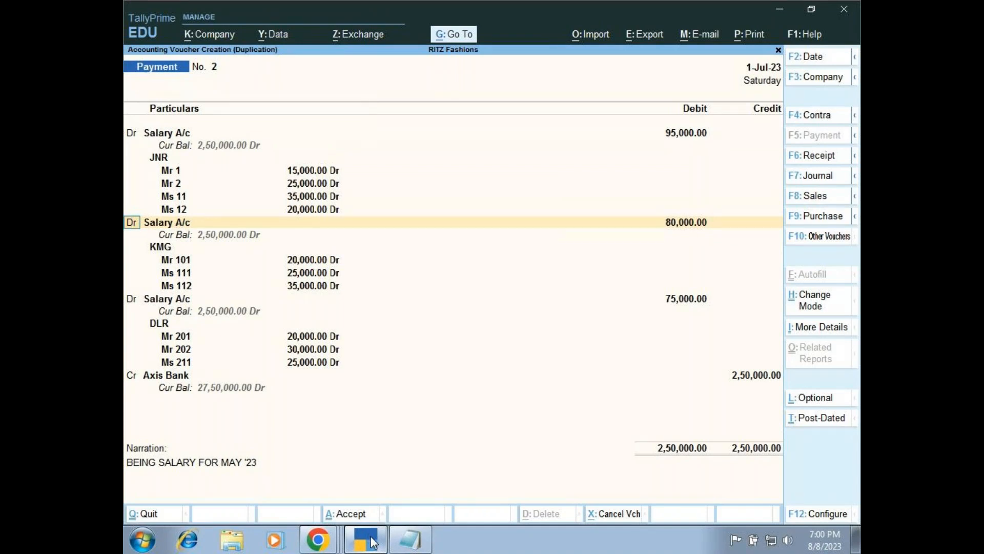
- Set the KMG Salary A/c debit to 45,000, keeping 20,000 for Mr 101 and 25,000 for Ms 111
key(Return)
key(Return)
text(45000)
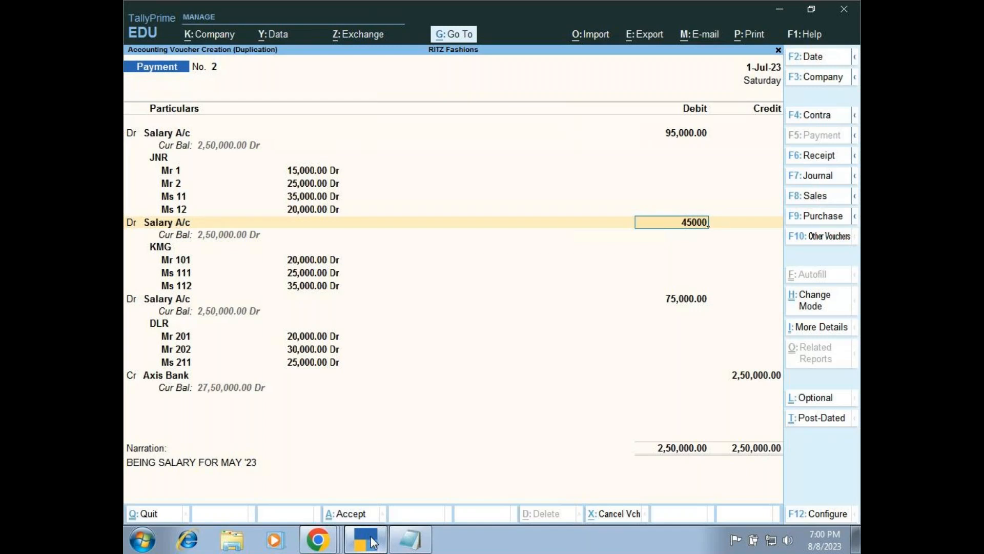
key(Return)
key(Return)
key(Return)
key(Return)
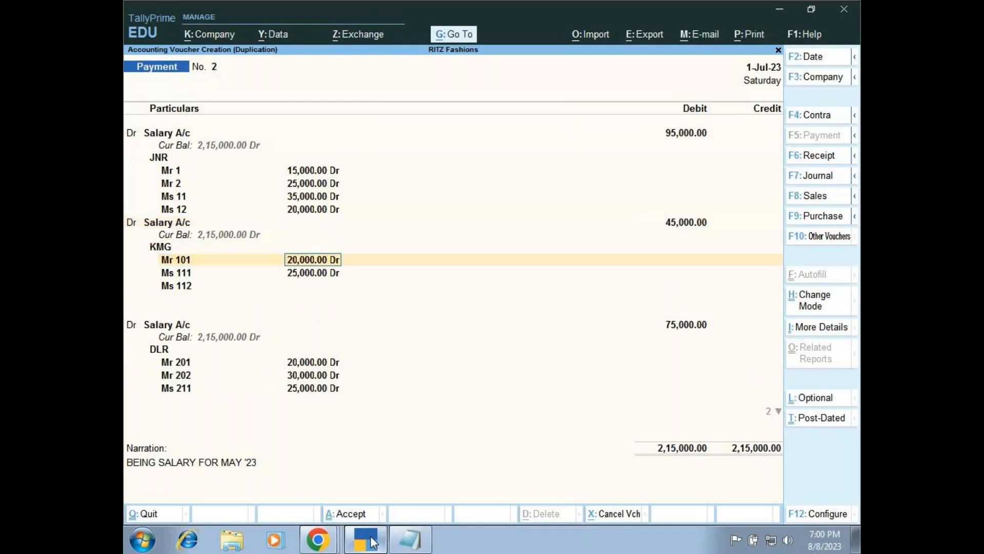
key(Return)
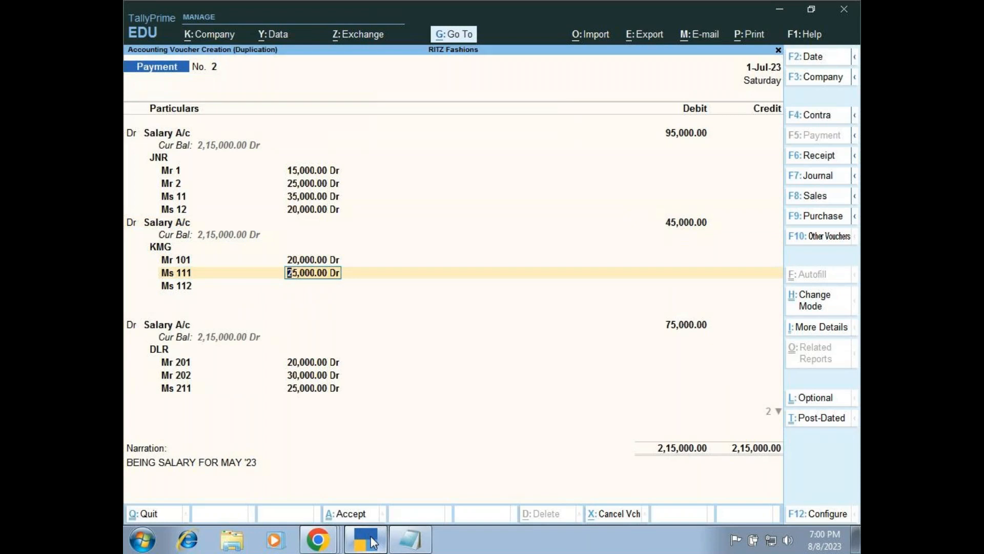
key(Return)
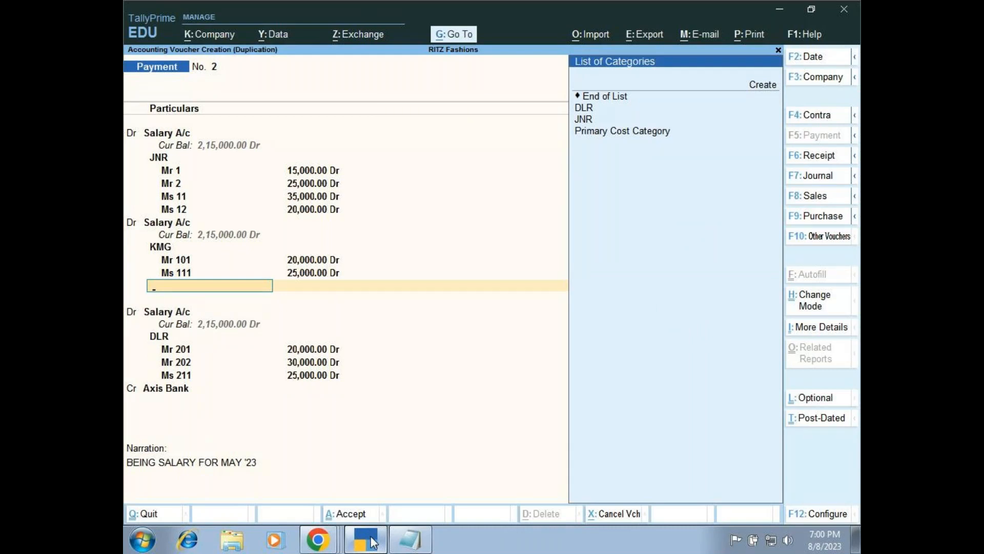
key(Up)
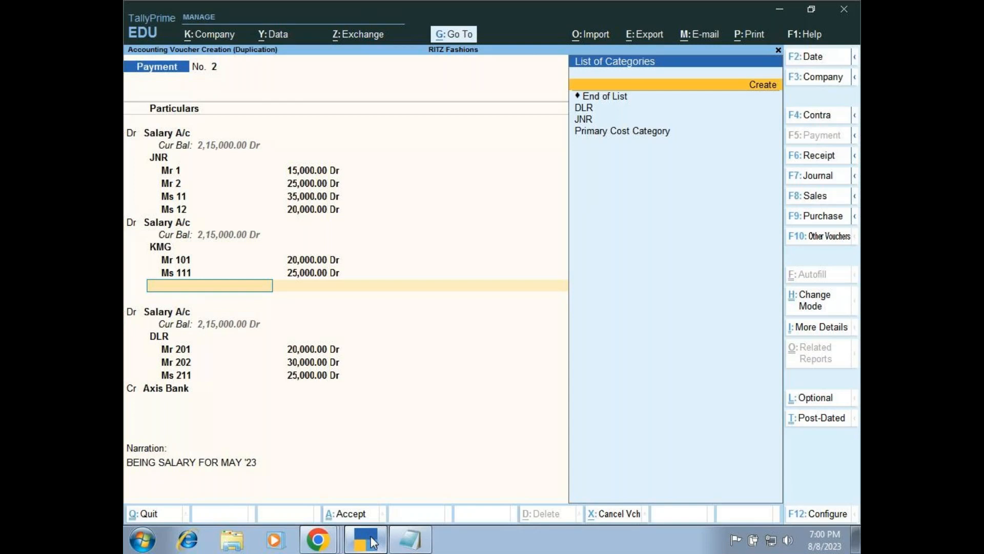
key(Down)
key(Down)
key(Return)
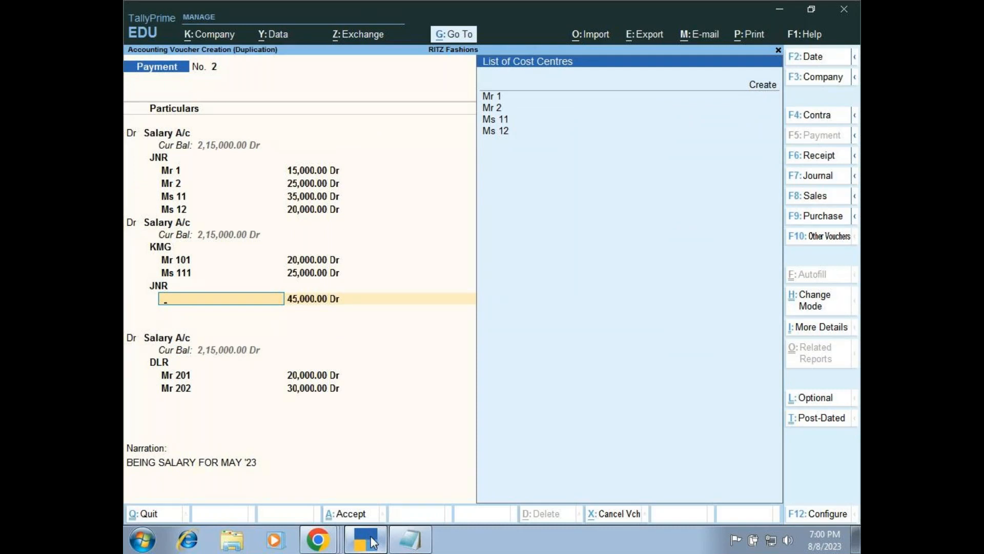
key(Down)
key(BackSpace)
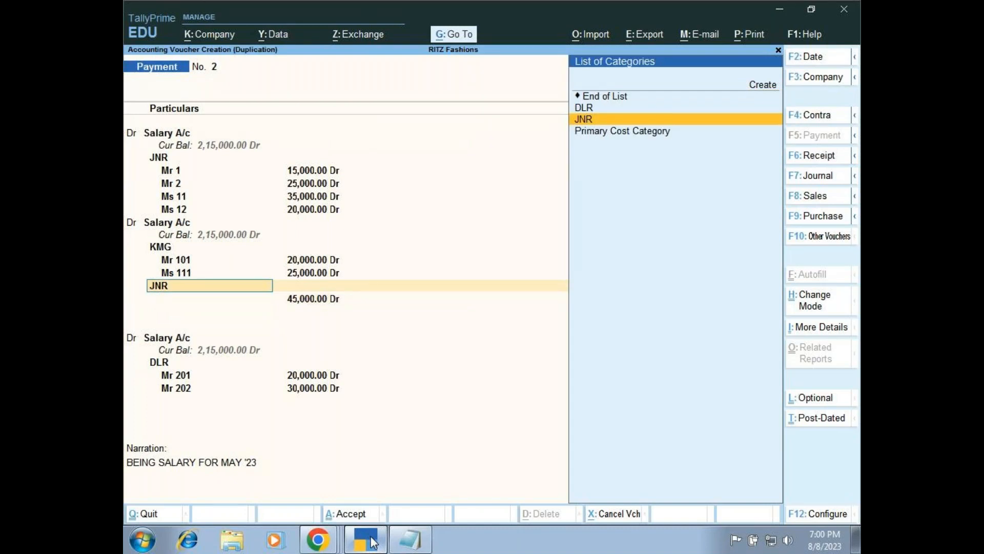
key(BackSpace)
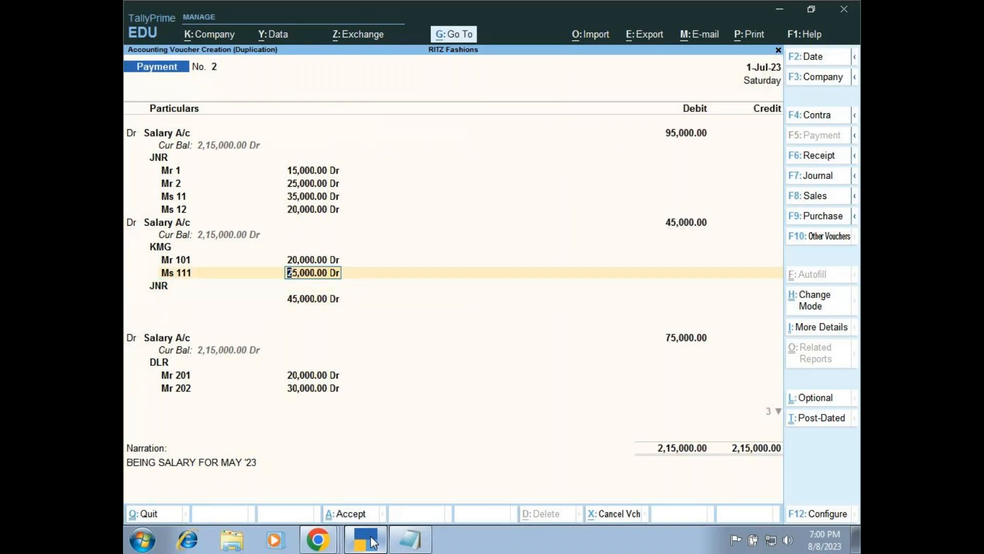
key(BackSpace)
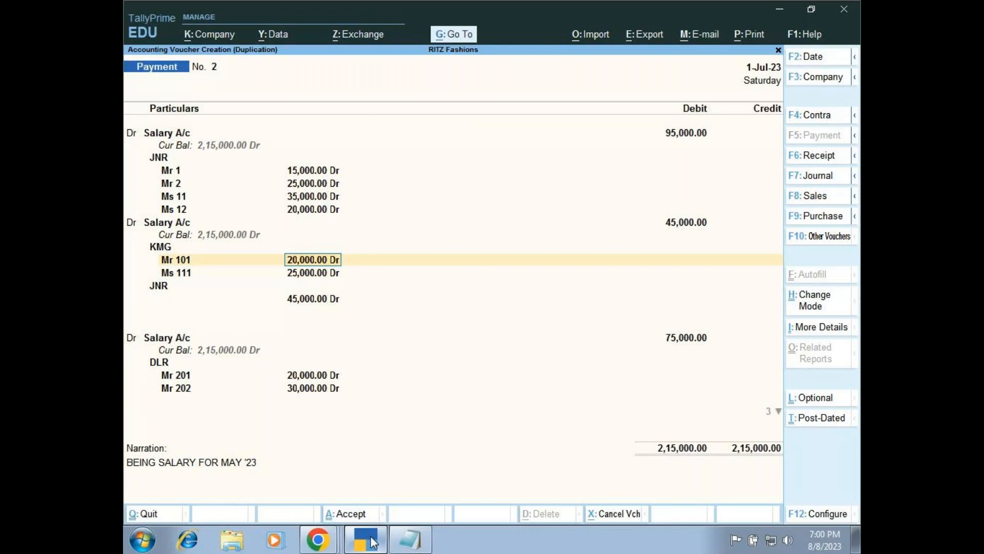
key(Return)
key(Return)
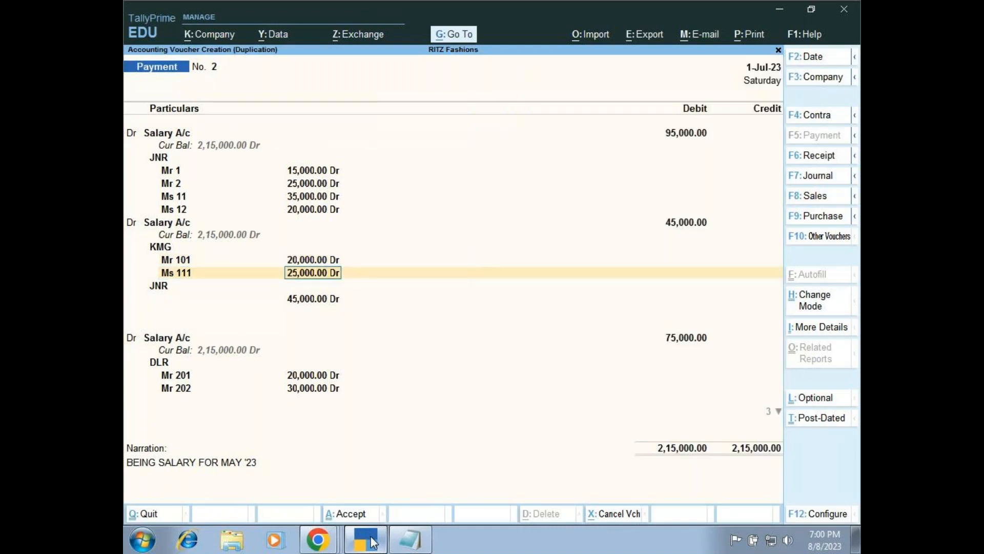
key(Return)
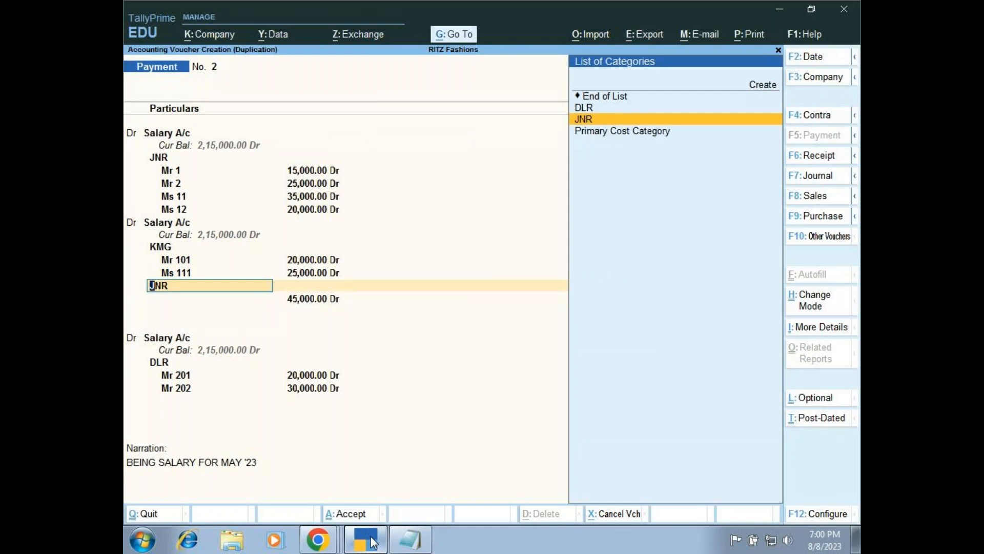
- Close the KMG cost allocation with End of List instead of a further category
key(Up)
key(Up)
key(Return)
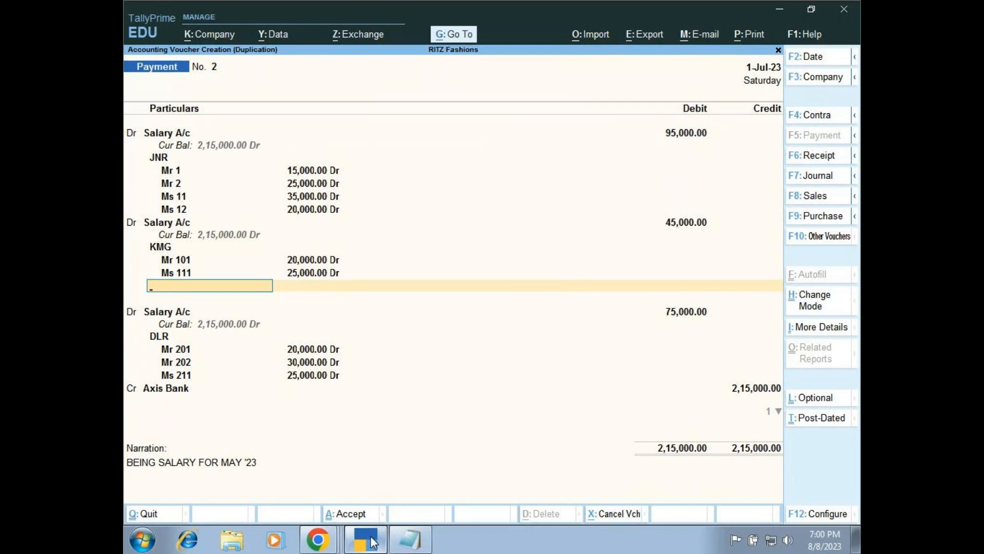
key(Return)
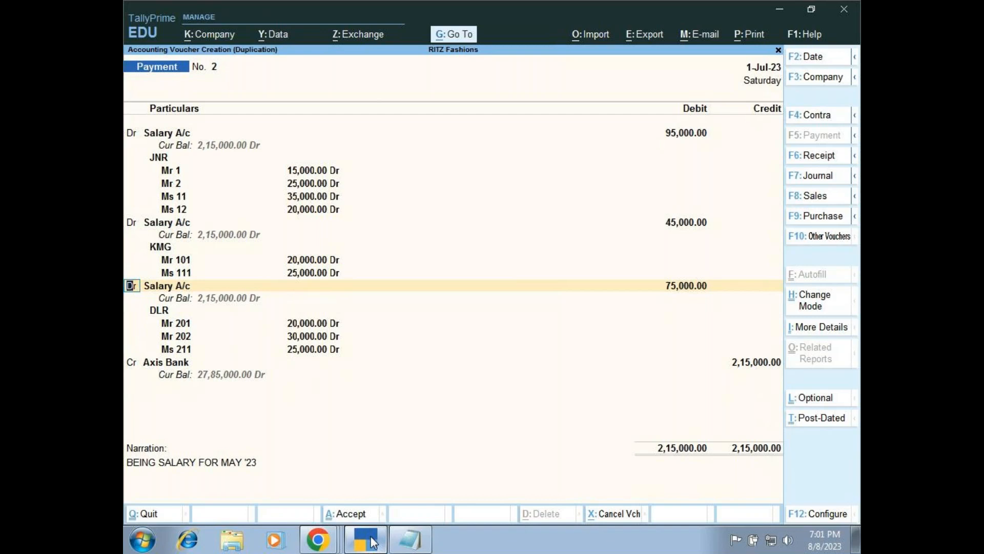
- Keep the DLR Salary A/c debit of 75,000, with 20,000 for Mr 201, 30,000 for Mr 202 and 25,000 for Ms 211
key(Return)
key(Return)
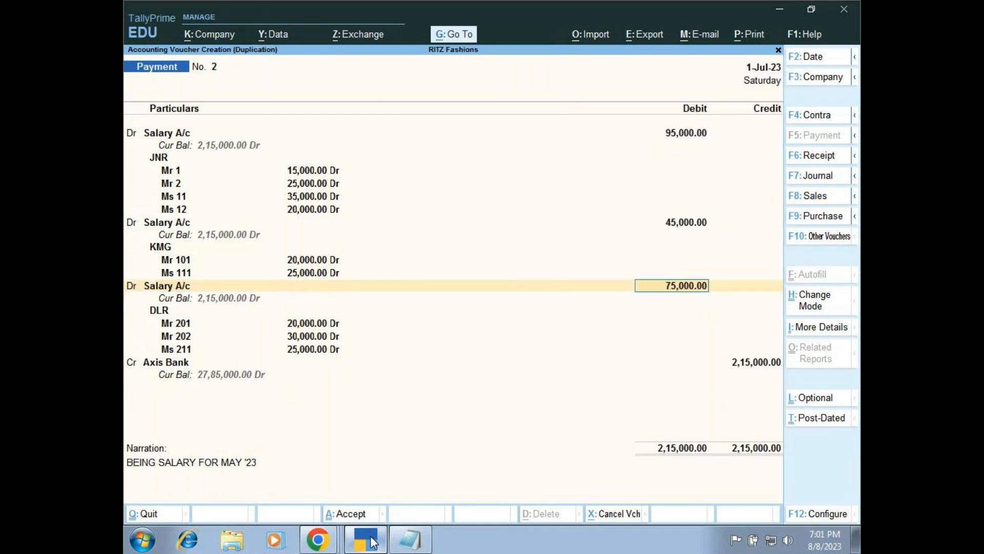
key(Return)
key(Return)
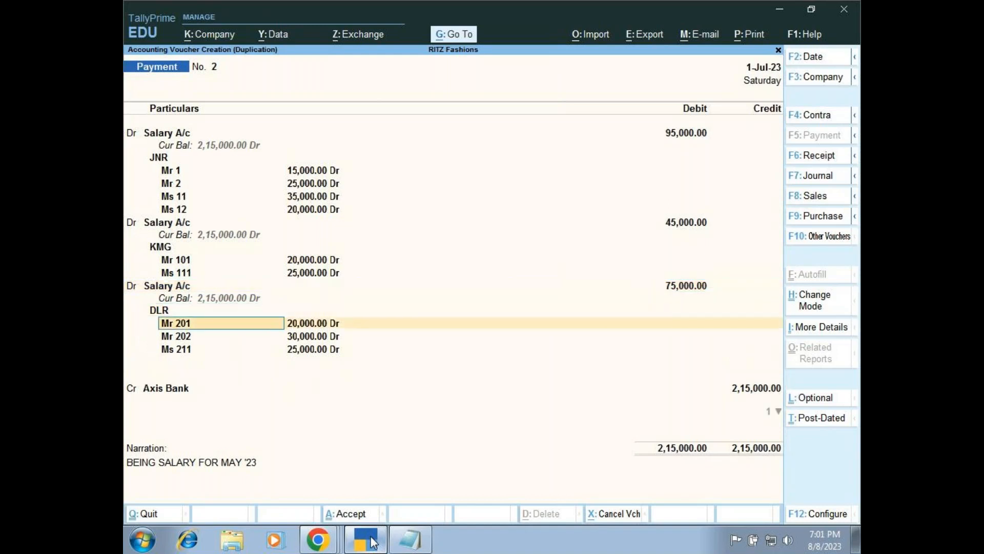
key(Return)
key(Return)
key(Return)
key(Return)
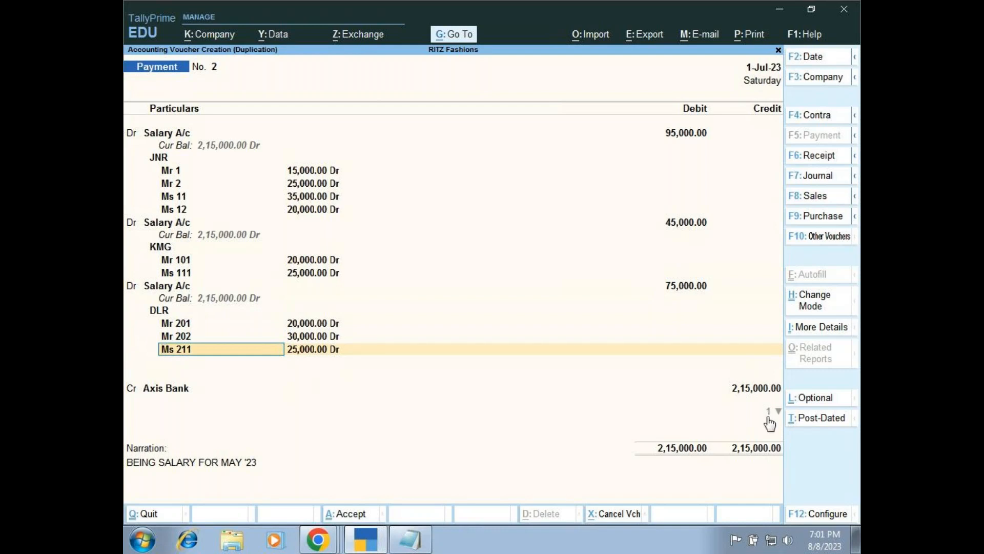
key(Return)
key(Return)
key(Return)
key(Return)
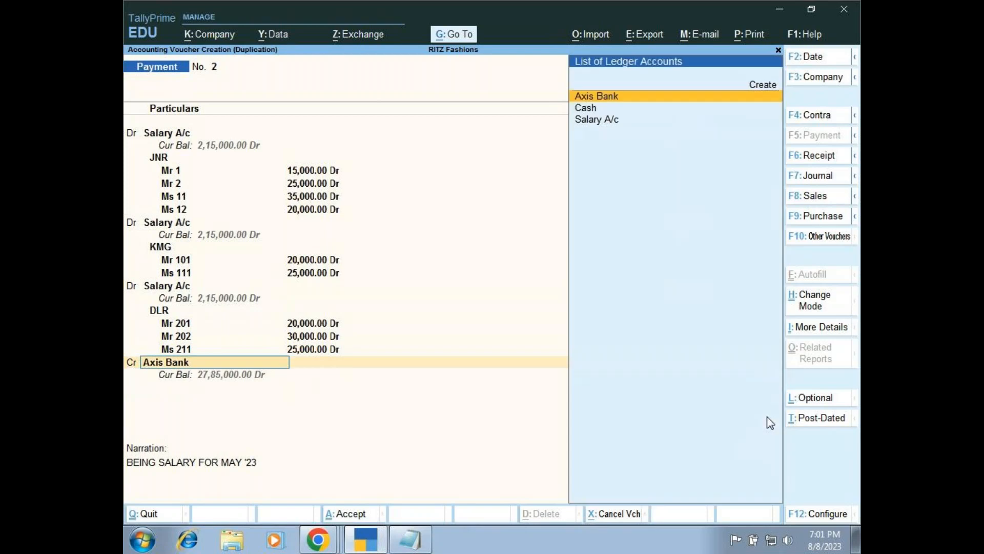
- Keep the Axis Bank credit of 2,15,000 and allocate it as a Cheque, leaving the instrument number blank and the date 1-Jul-23
key(Return)
key(Return)
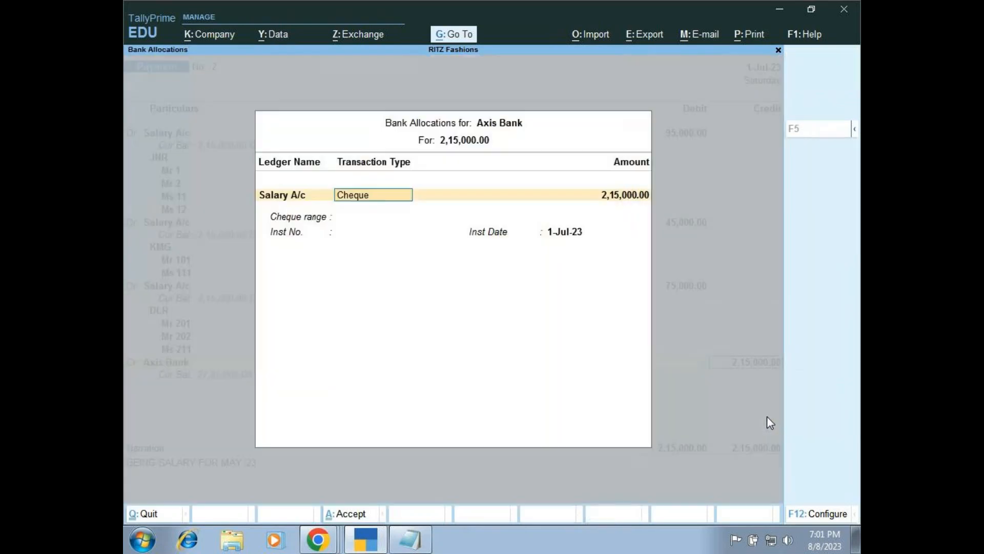
key(Return)
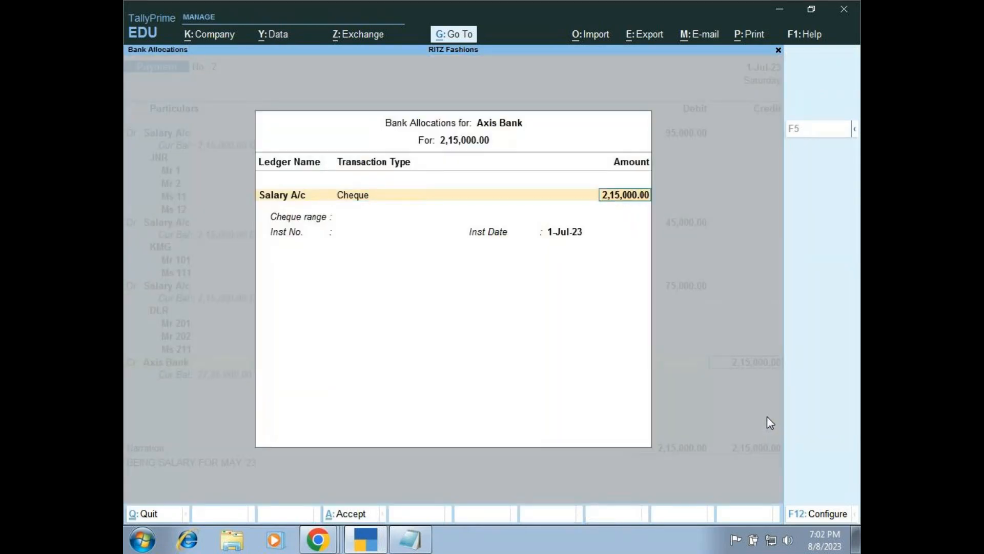
key(Return)
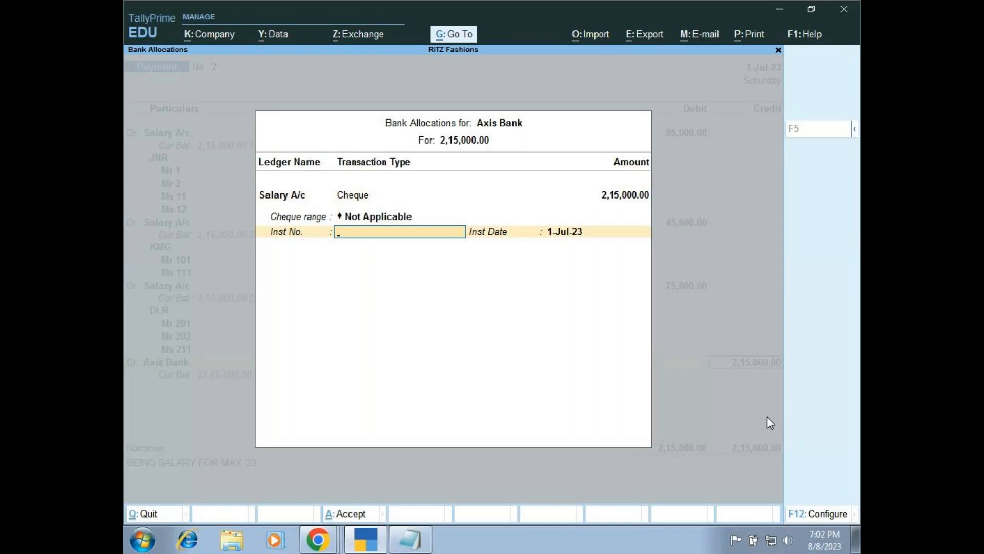
key(Return)
key(Return)
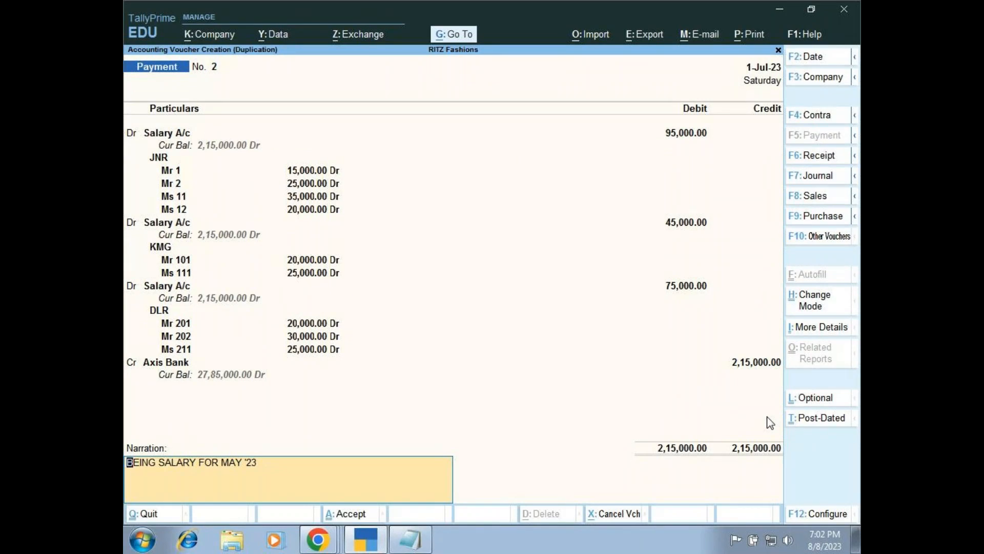
- Change the narration to "BEING SALARY FOR Jun '23" and save the 1-Jul-23 payment voucher
key(End)
key(BackSpace)
key(BackSpace)
key(BackSpace)
key(BackSpace)
key(BackSpace)
key(BackSpace)
text(jun '23)
key(BackSpace)
key(BackSpace)
key(BackSpace)
key(BackSpace)
key(BackSpace)
key(BackSpace)
key(BackSpace)
text(Ju)
text(23)
key(Return)
key(Return)
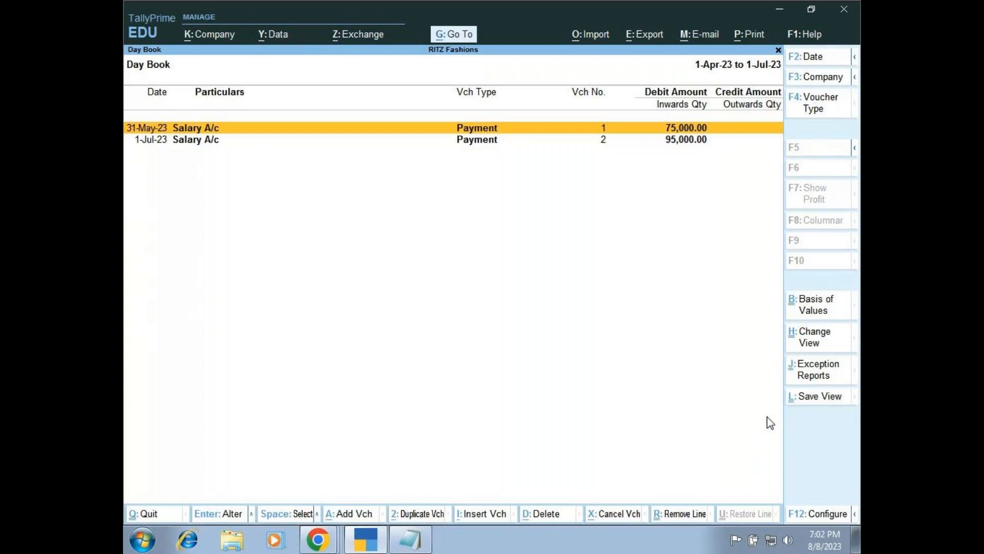
- Switch to the GoTo meeting in Chrome, check its chat messages, and return to TallyPrime
mouse_move(317, 538)
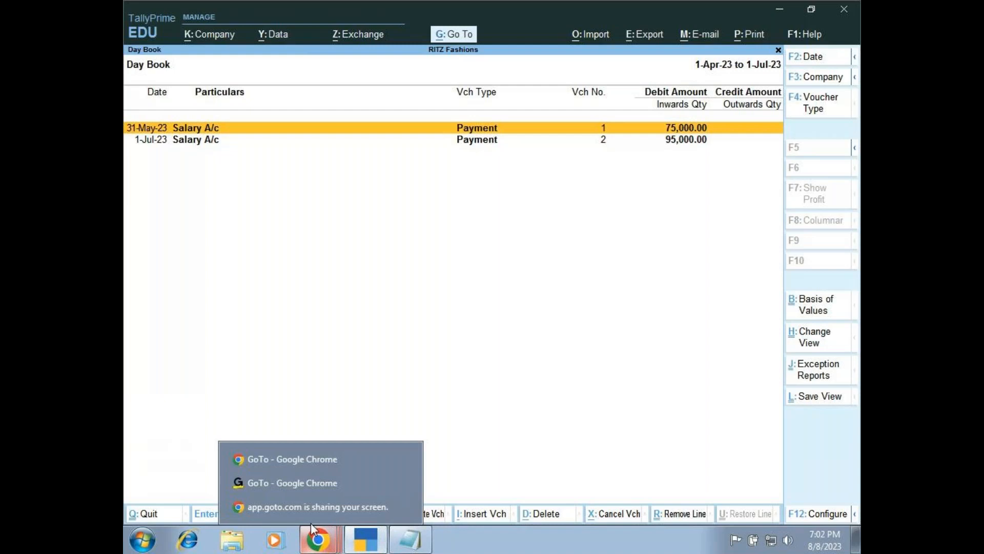
click(309, 481)
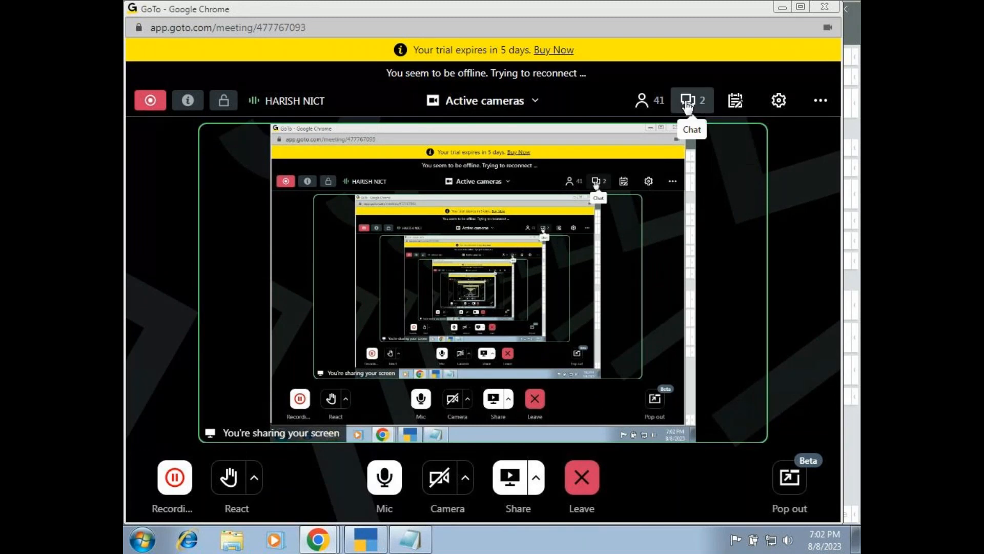
click(689, 101)
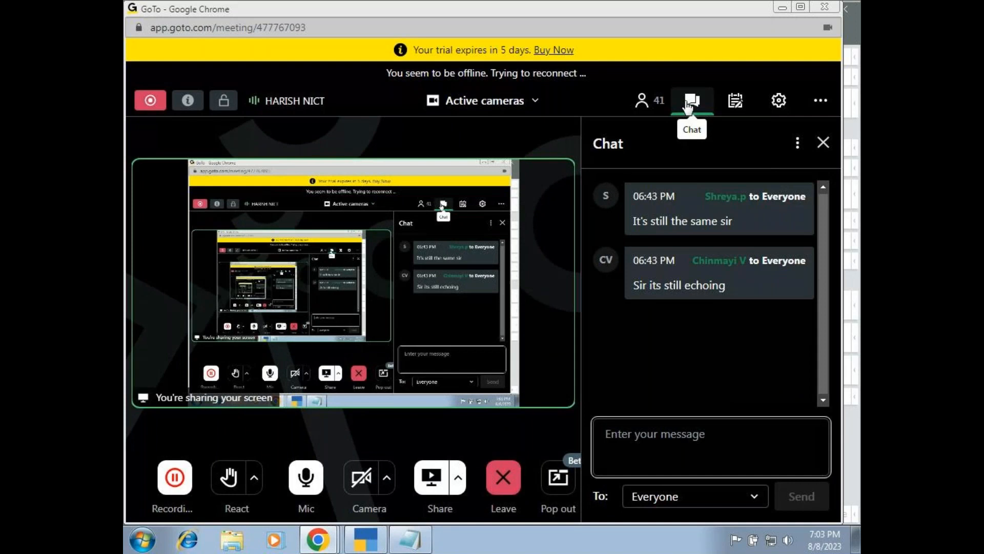
click(823, 143)
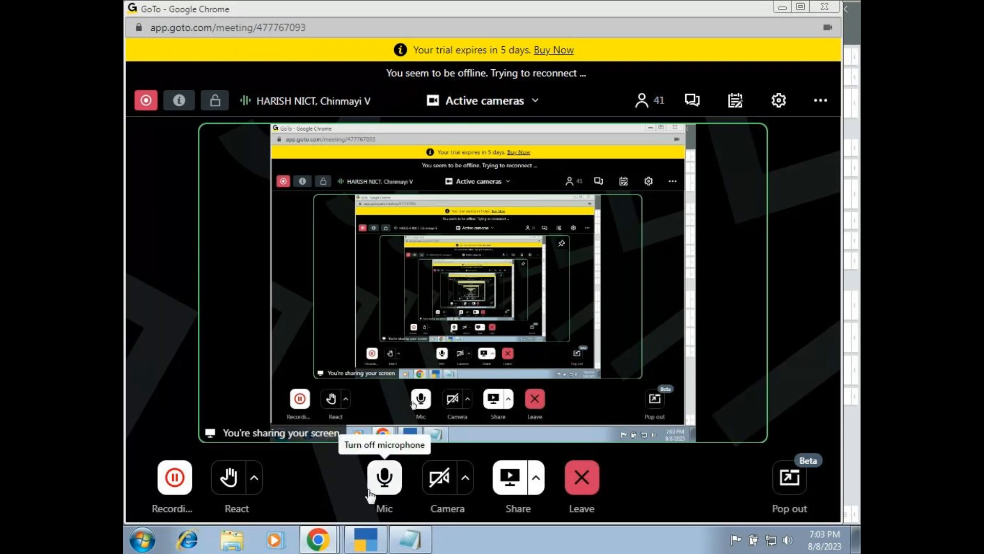
mouse_move(366, 535)
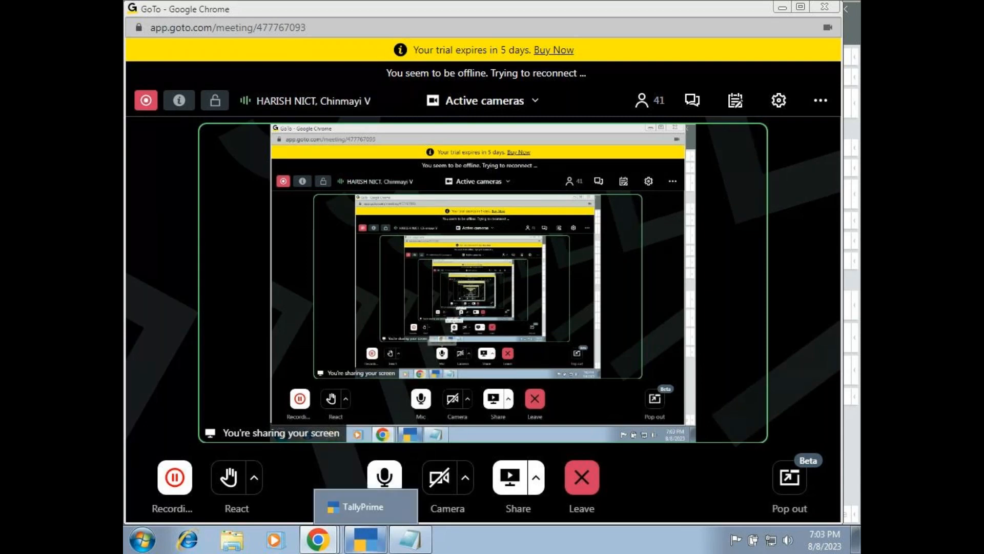
click(368, 505)
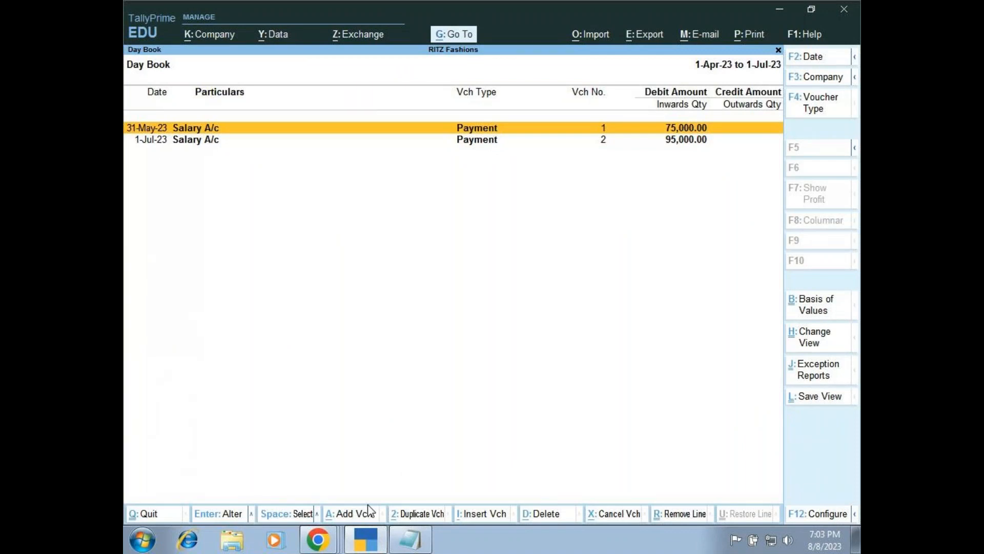
- Duplicate the 1-Jul-23 salary payment voucher and set the copy's voucher date to 31-Jul-23
key(Down)
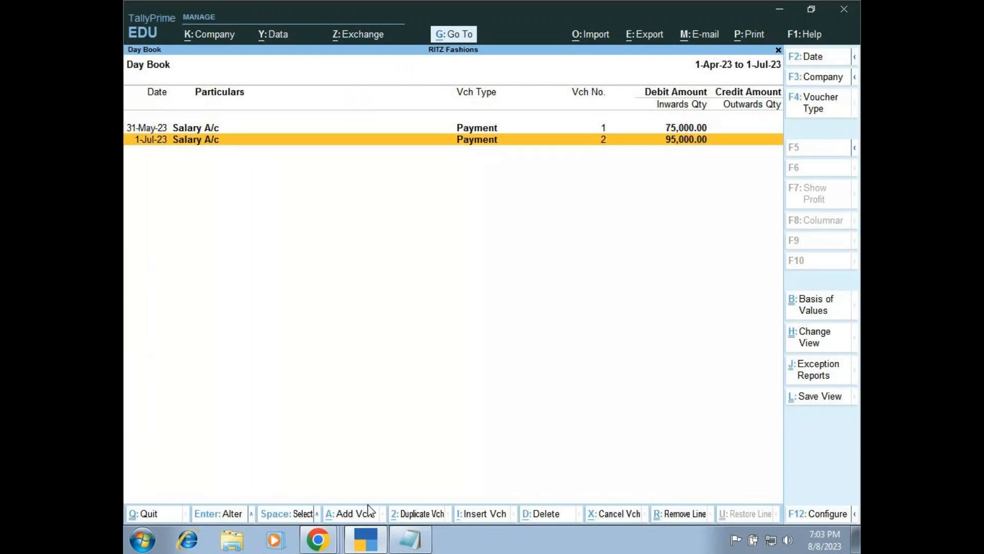
click(401, 519)
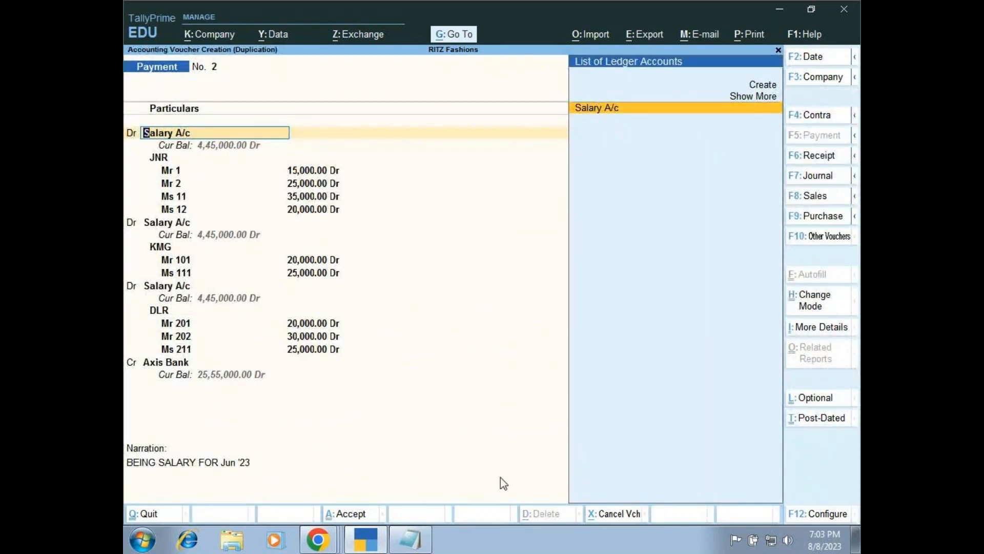
click(807, 57)
key(BackSpace)
text(31.)
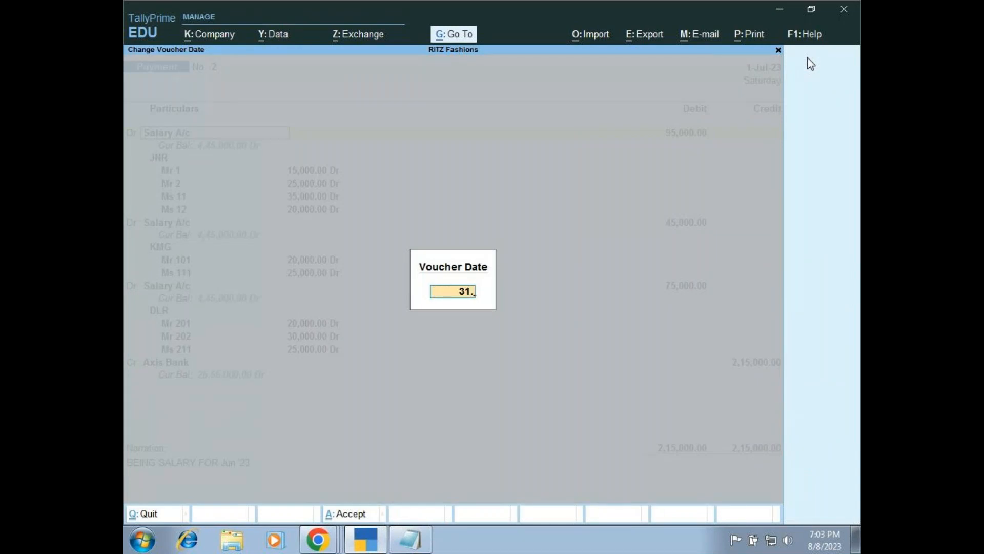
text(7)
key(Return)
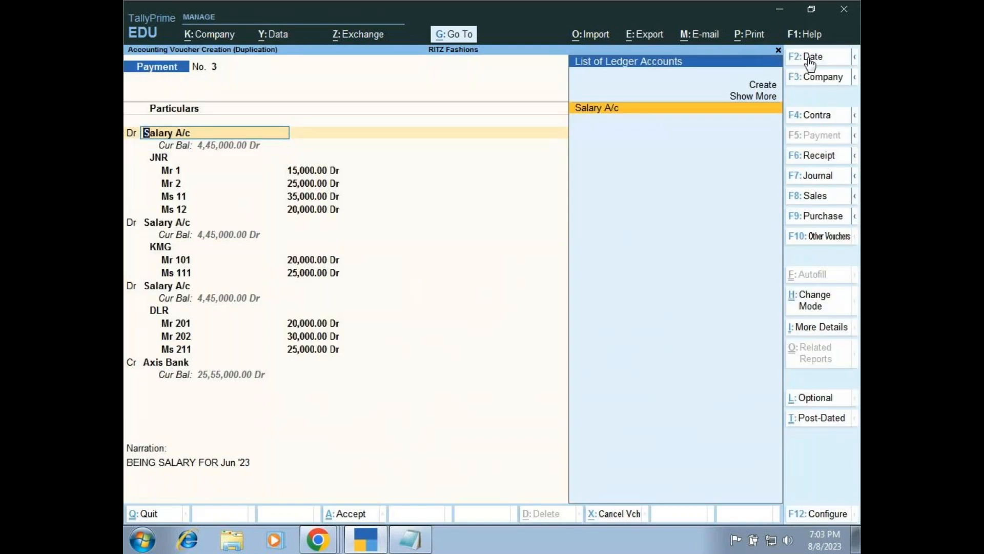
- Change the duplicate's narration to "BEING SALARY FOR July '23" and save the voucher
key(Return)
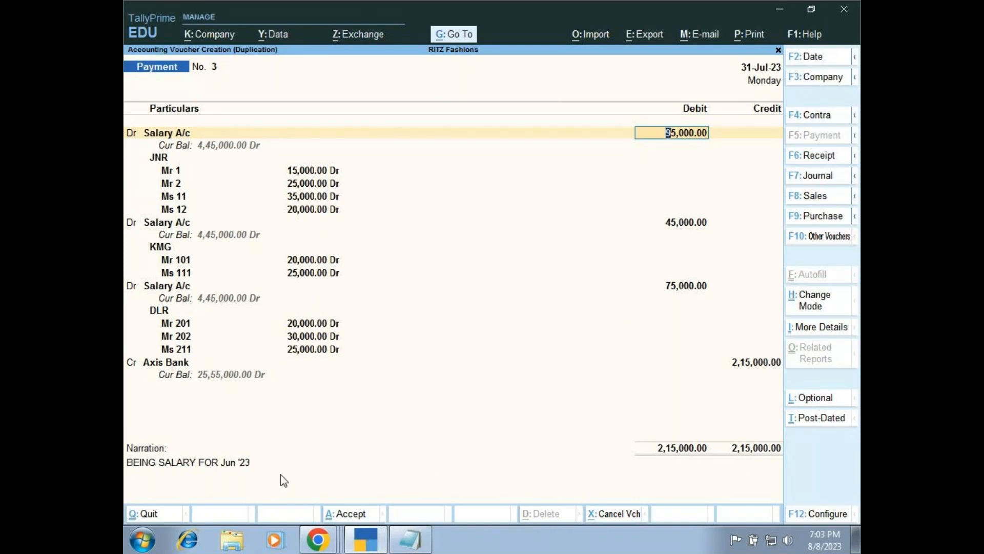
click(270, 462)
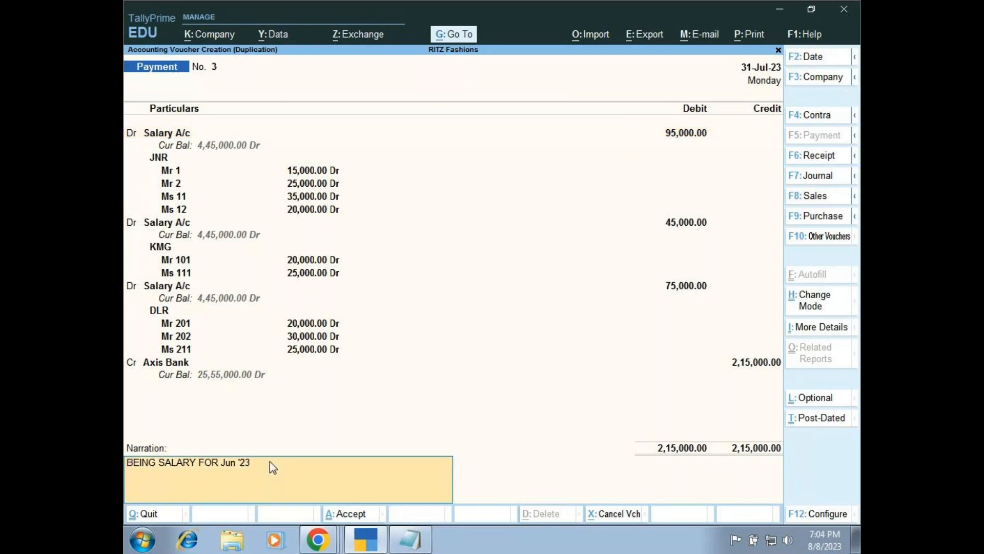
key(BackSpace)
key(BackSpace)
text(ly)
key(Return)
key(Return)
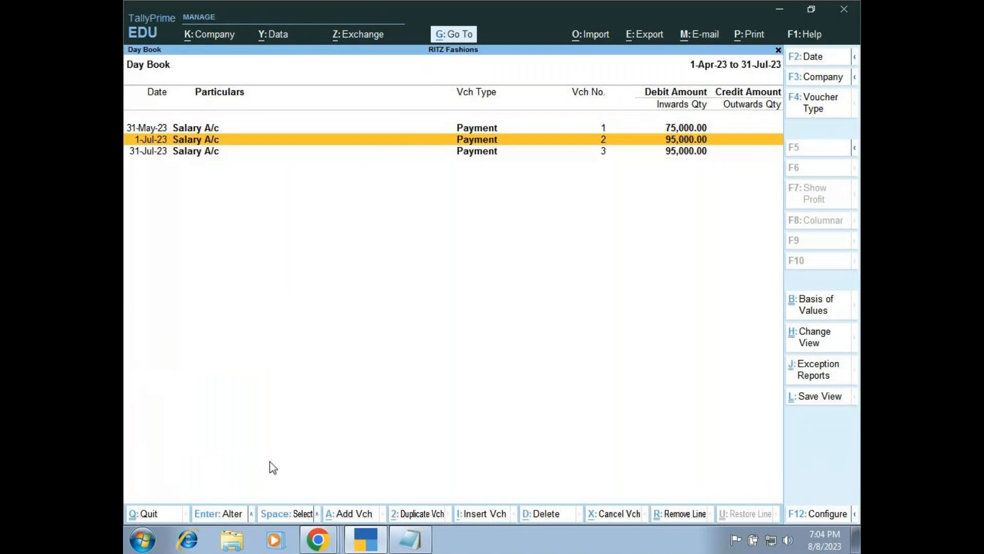
- Open the 31-Jul-23 salary payment for alteration and set its voucher date to 31-Aug-23
key(Down)
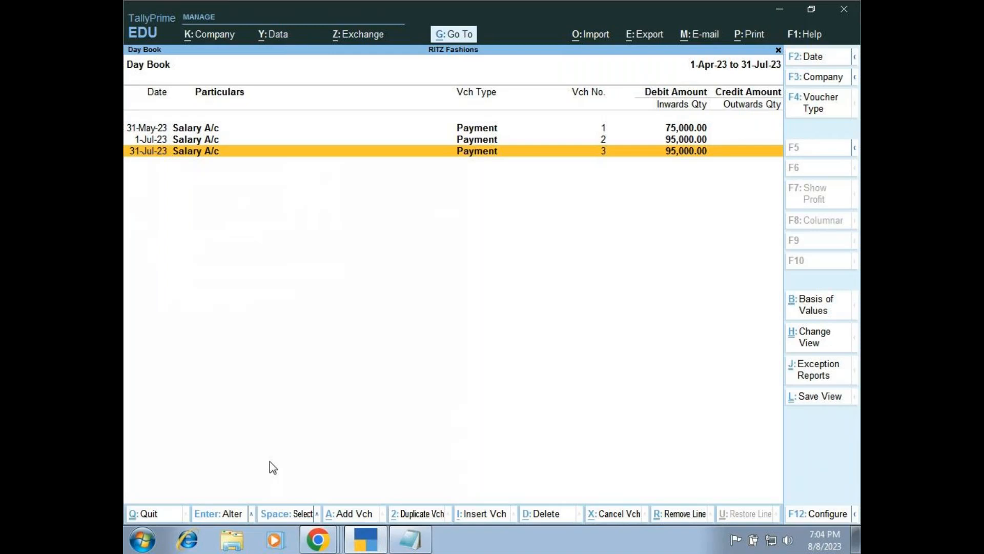
key(Return)
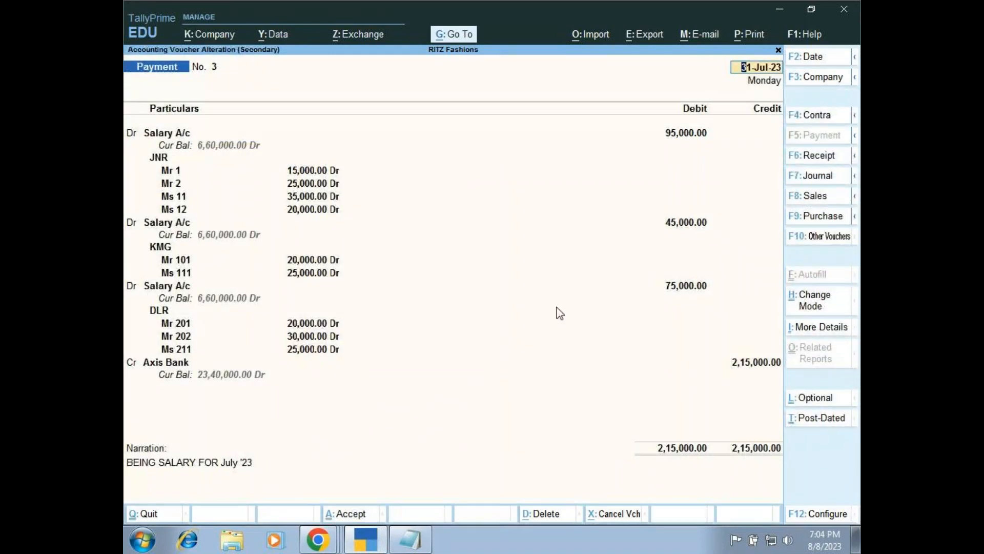
click(809, 60)
text(31)
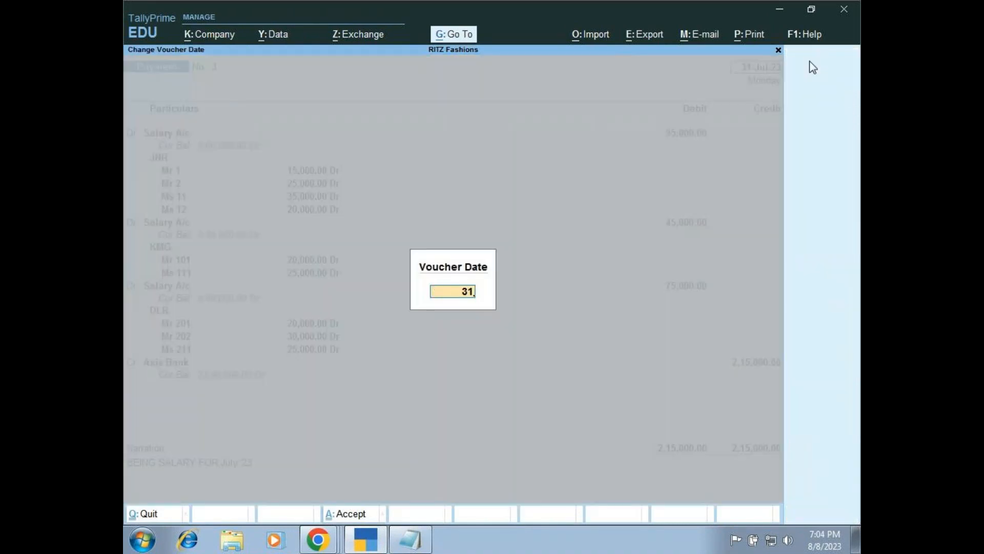
text(.8)
key(Return)
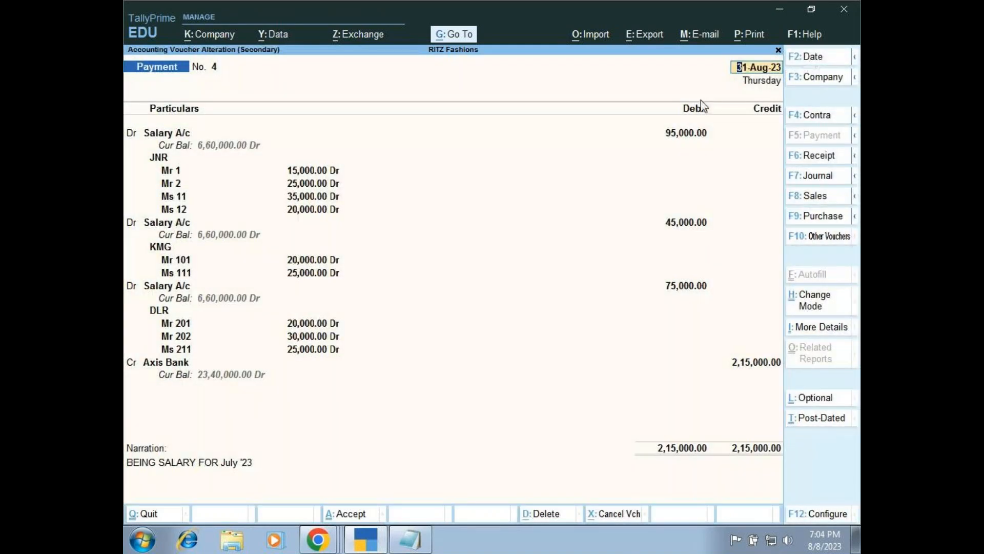
- Change the altered voucher's narration to "BEING SALARY FOR Aug '23" and accept the changes
click(250, 468)
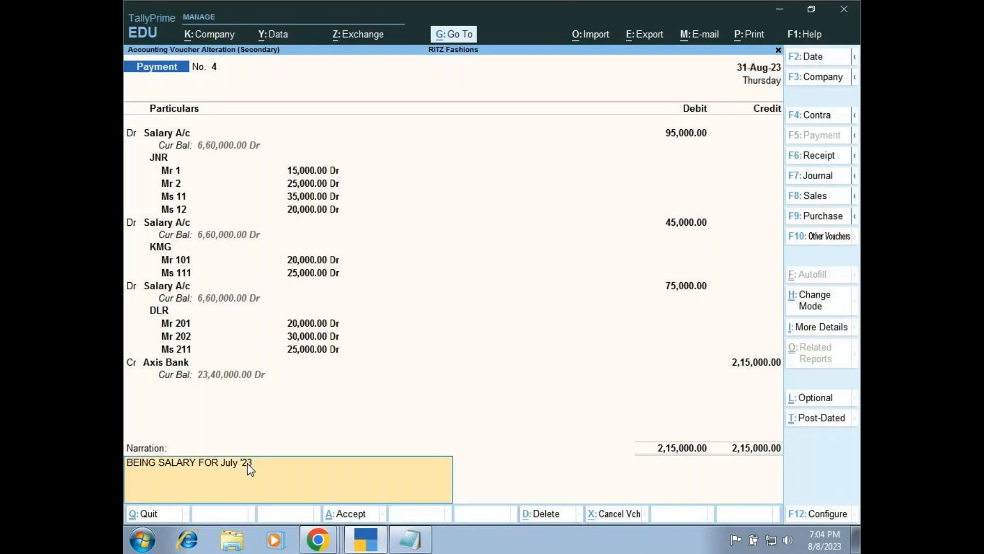
key(BackSpace)
key(BackSpace)
key(BackSpace)
key(BackSpace)
key(BackSpace)
key(BackSpace)
key(BackSpace)
key(BackSpace)
text(Aug '23)
key(Return)
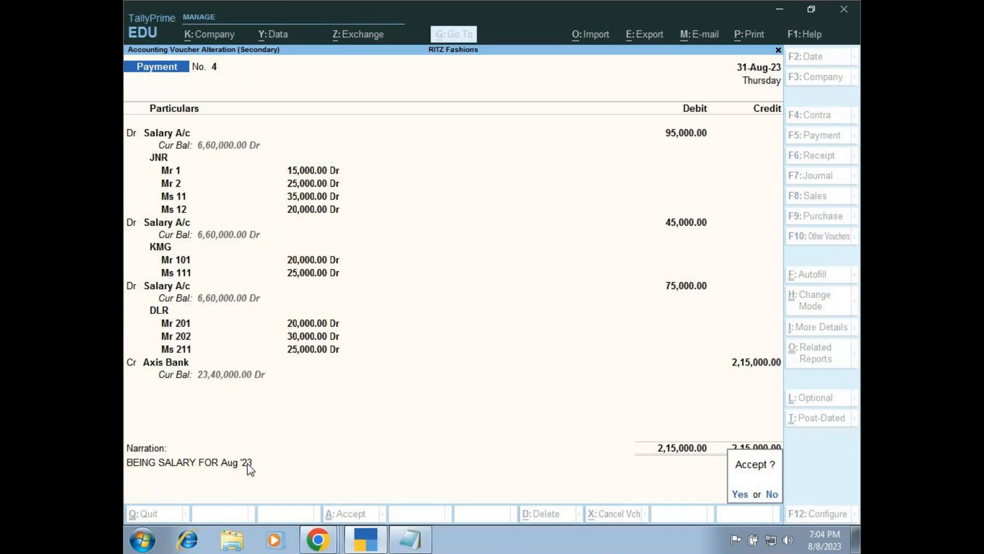
key(Return)
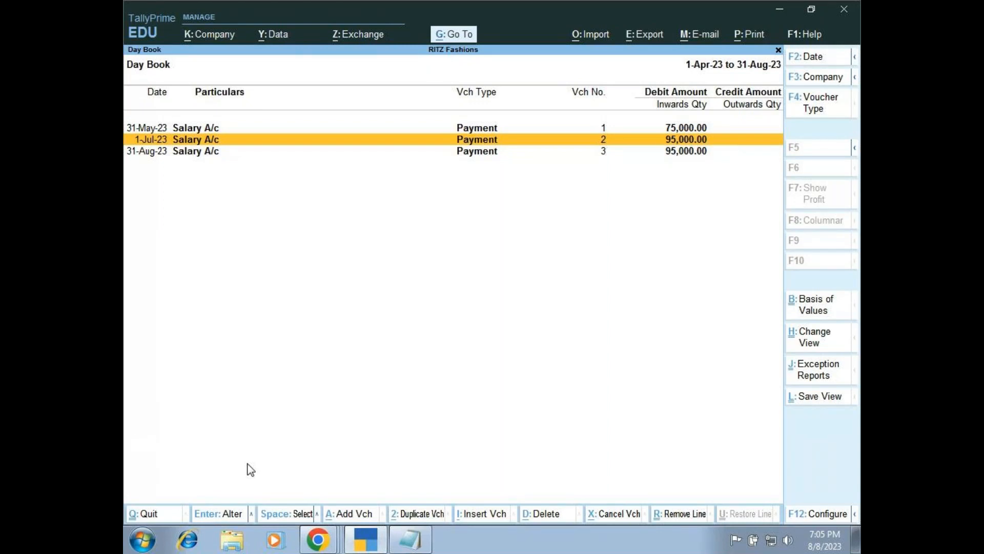
- Switch to the "cost" file in Notepad to review the RITZ Fashions salary details
click(409, 540)
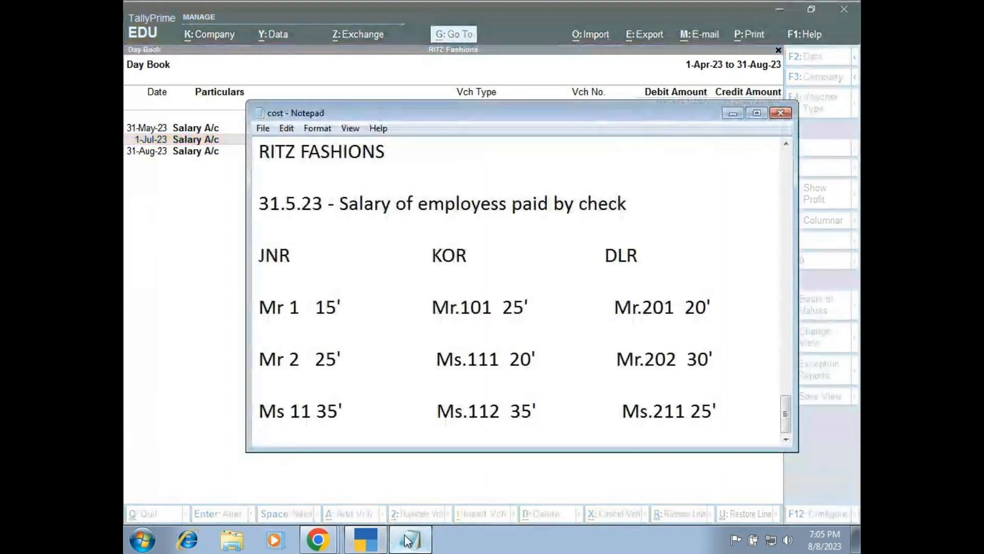
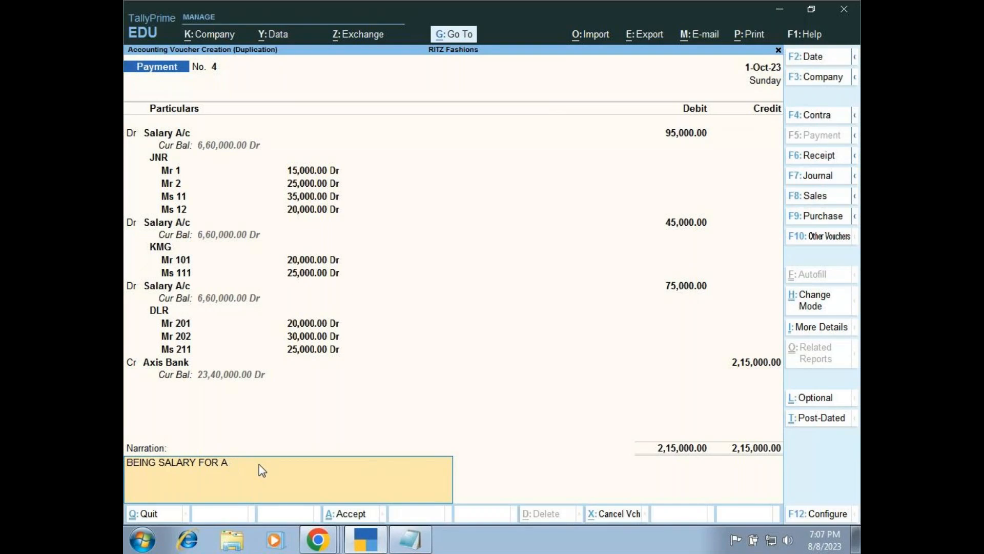
- Complete the 1-Oct-23 duplicate's narration as "BEING SALARY FOR Sept '23" and save the voucher
text(S)
key(Return)
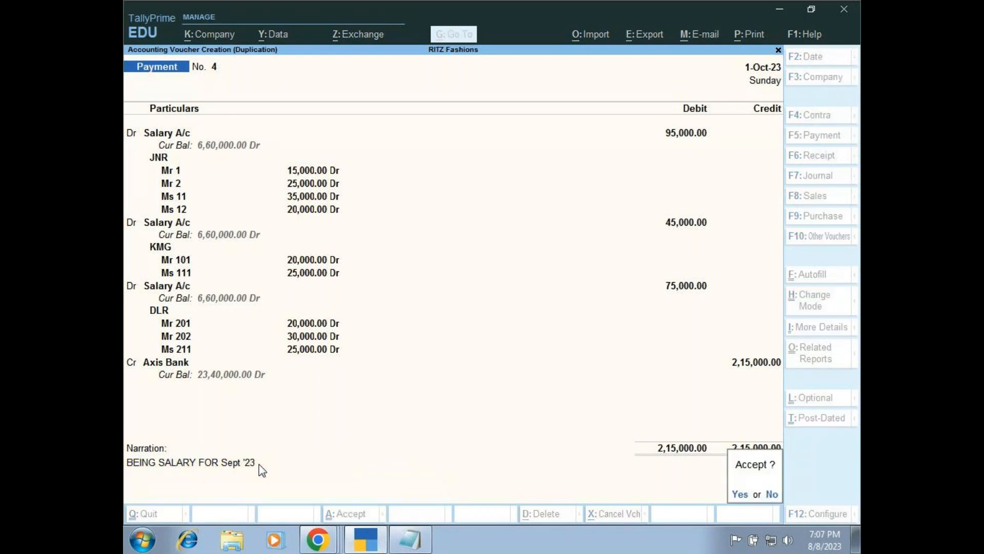
key(Return)
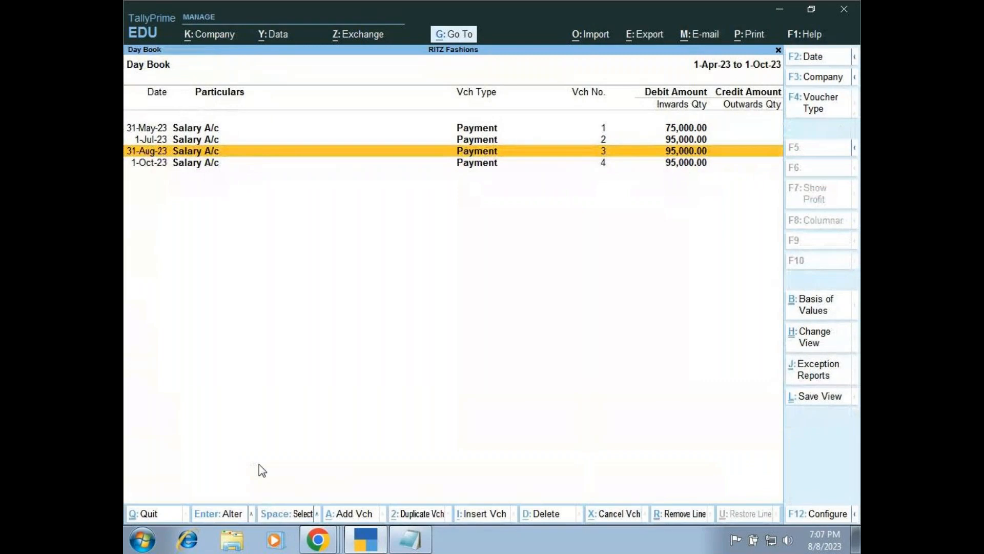
- Duplicate the 1-Oct-23 salary payment and set the copy's voucher date to 31-Oct-23
key(Down)
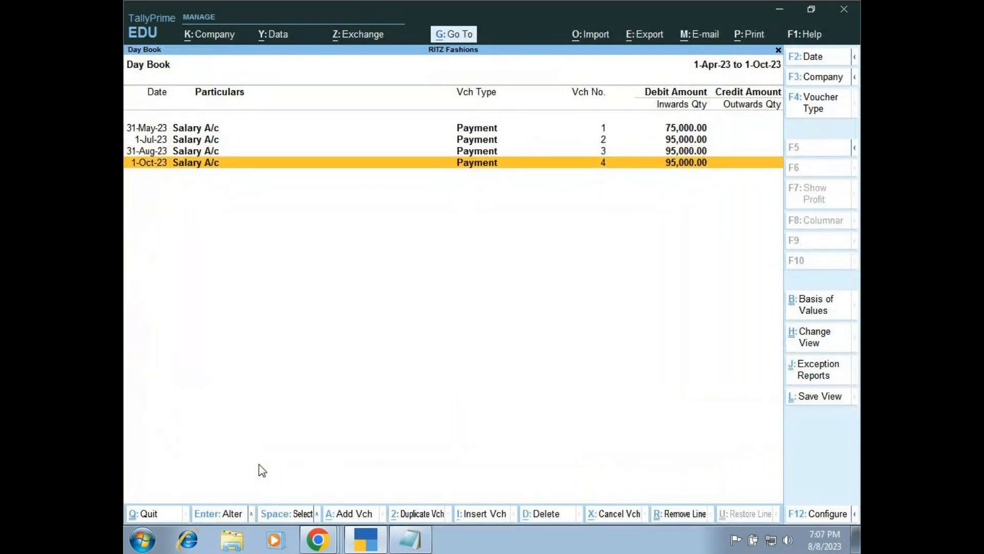
click(430, 519)
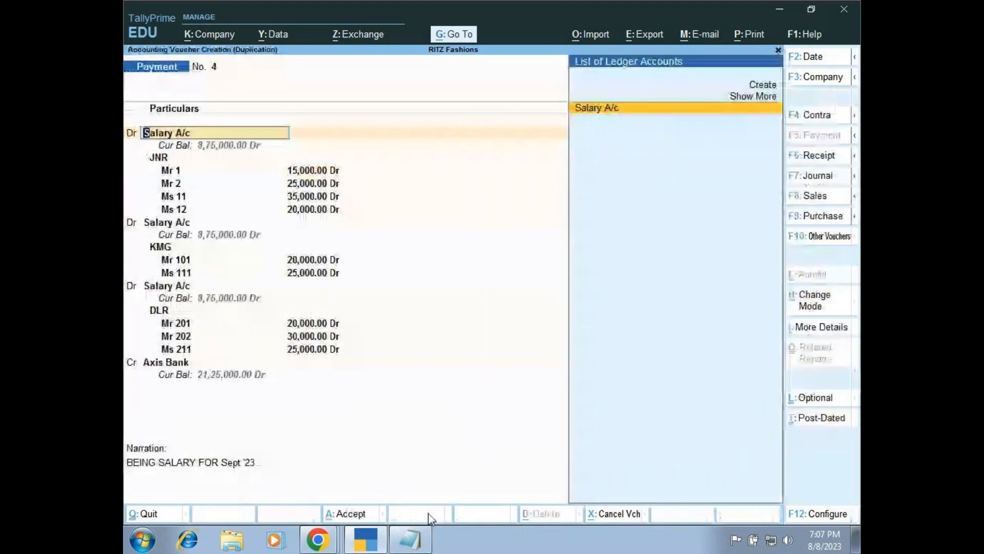
click(818, 62)
text(31/10)
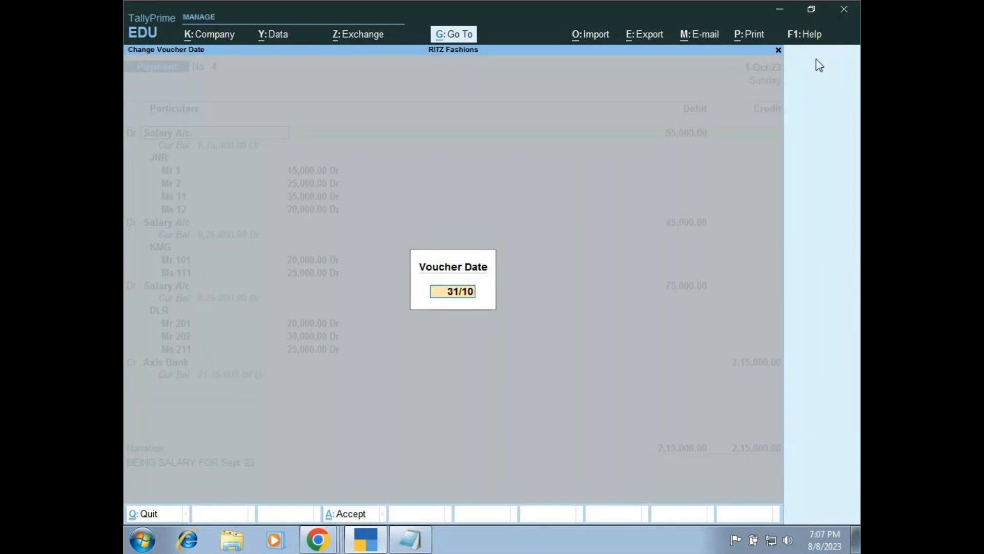
key(Return)
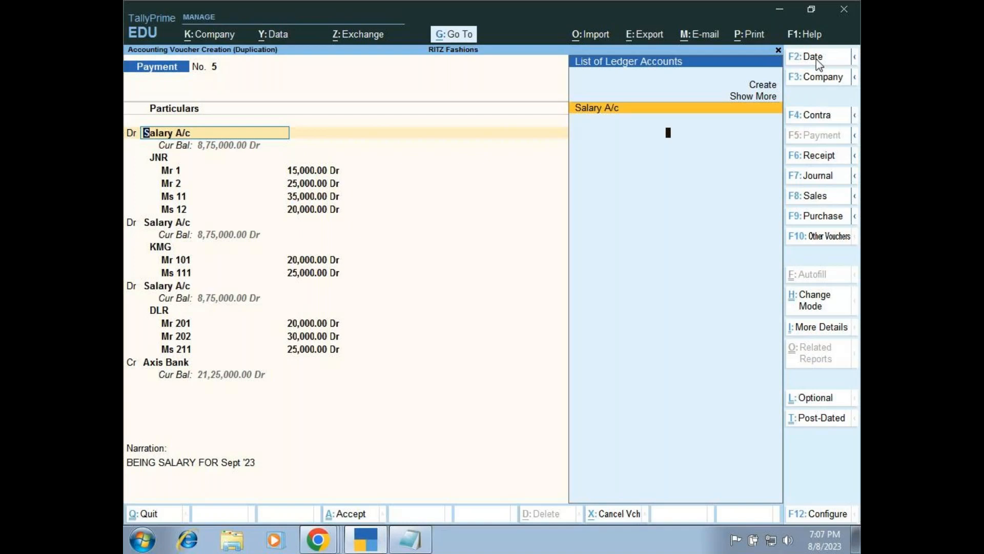
key(Return)
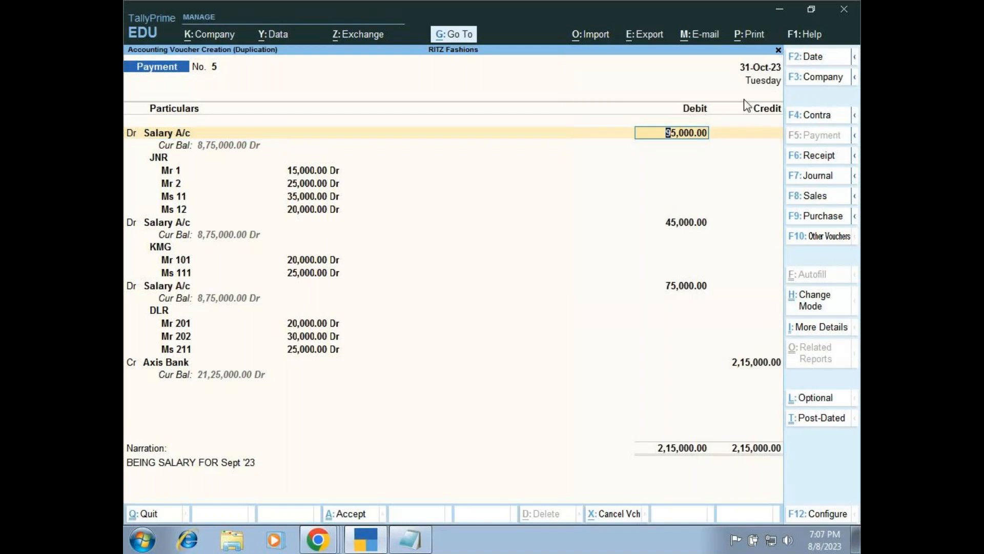
- Change the duplicate's narration to "BEING SALARY FOR Oct '23" and save the voucher
click(251, 464)
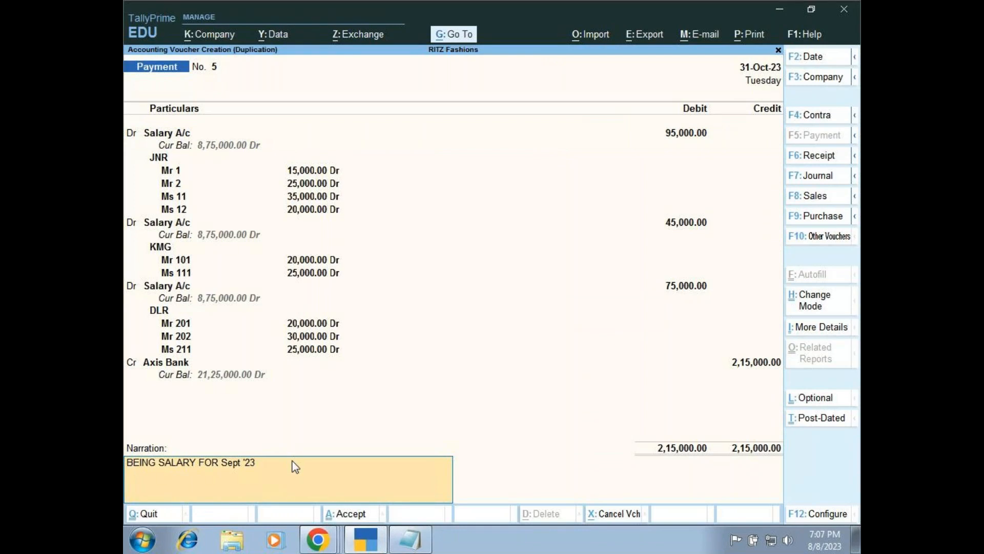
key(BackSpace)
key(BackSpace)
key(BackSpace)
key(BackSpace)
key(BackSpace)
text(Oct '23)
key(Return)
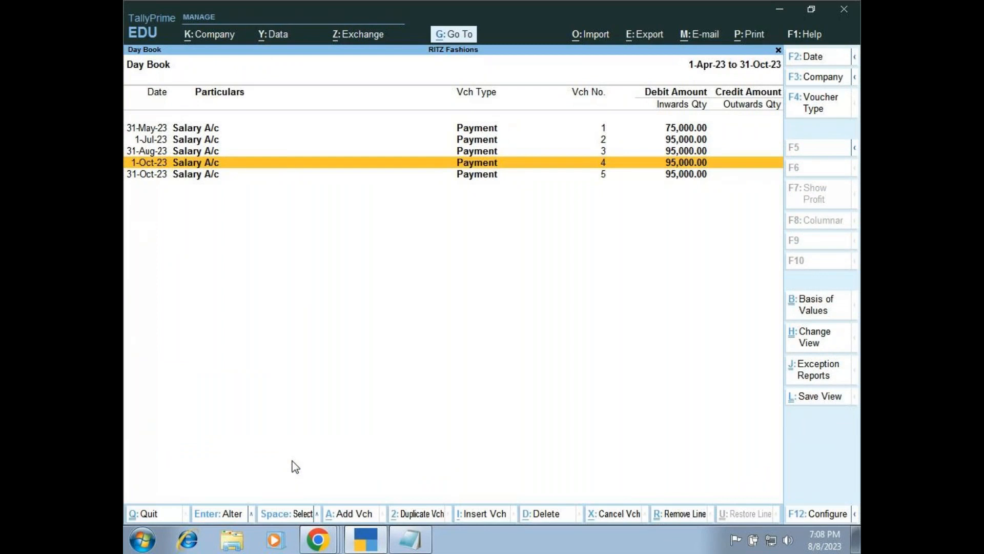
- Try to date a duplicate of the 31-Oct-23 salary payment 30.11, and discard the duplicate
key(Up)
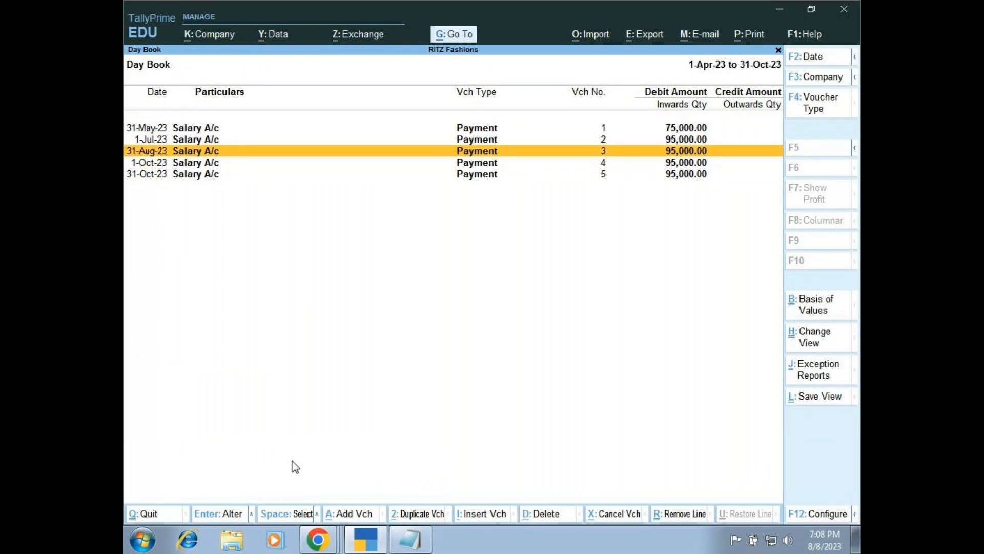
key(Down)
key(Down)
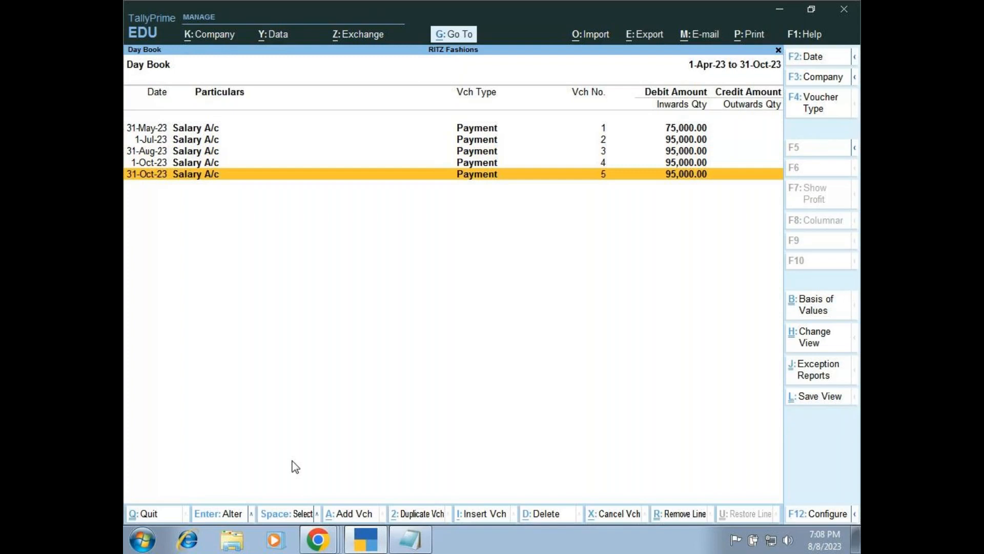
click(411, 514)
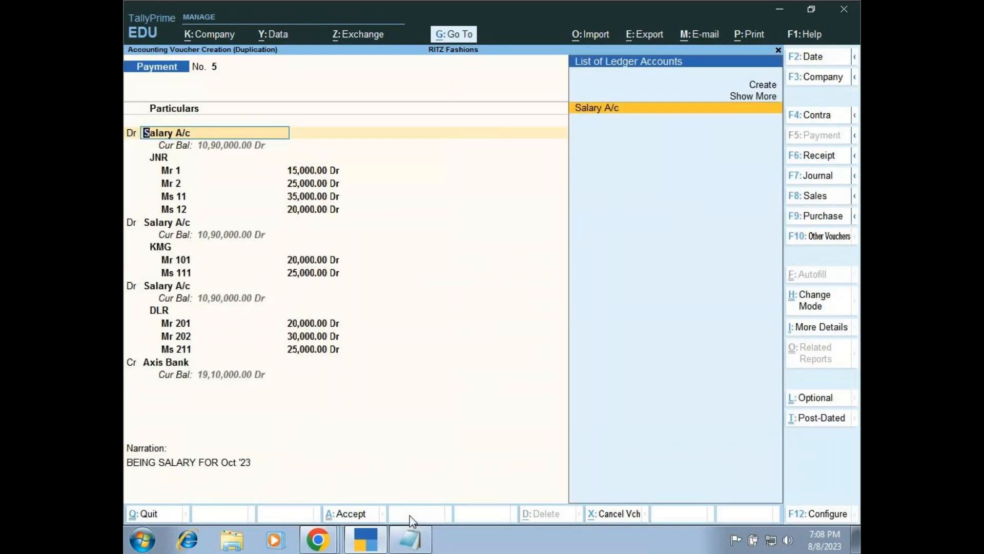
click(836, 57)
text(30)
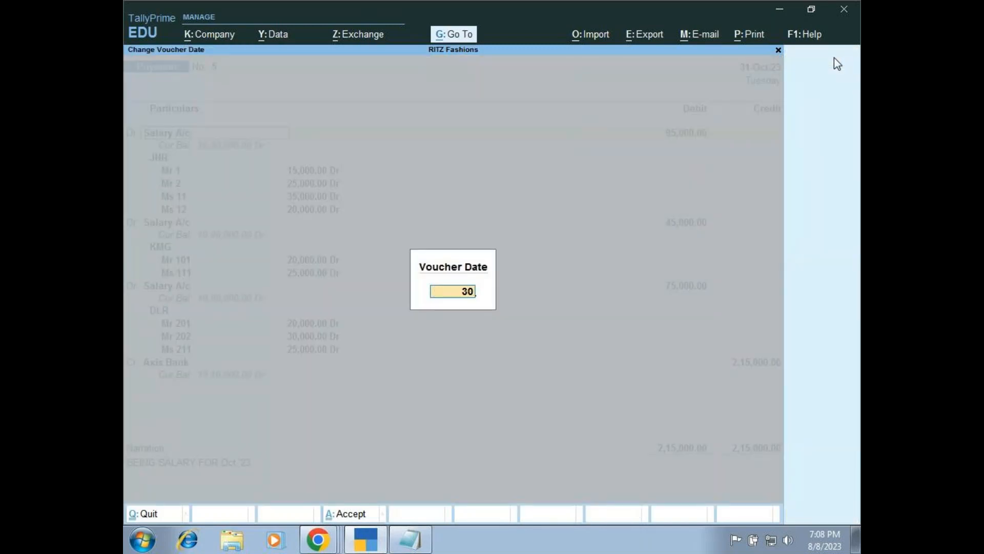
text(.11)
key(BackSpace)
key(BackSpace)
key(BackSpace)
key(BackSpace)
text(0.11)
key(BackSpace)
key(BackSpace)
key(BackSpace)
key(BackSpace)
text(1.11)
key(BackSpace)
key(BackSpace)
key(BackSpace)
key(BackSpace)
text(0.1)
text(0)
key(BackSpace)
key(BackSpace)
key(BackSpace)
key(BackSpace)
key(BackSpace)
key(Escape)
key(Escape)
key(Escape)
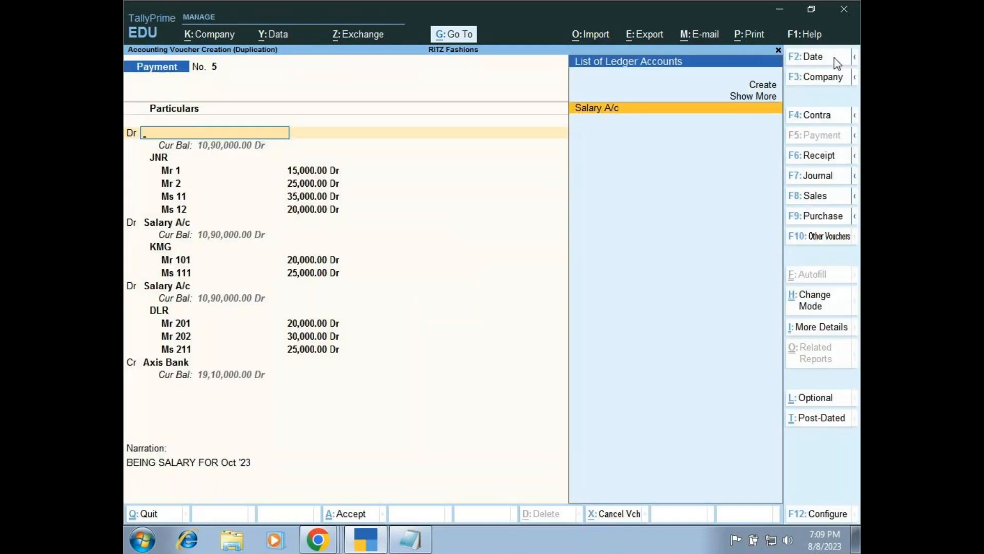
key(y)
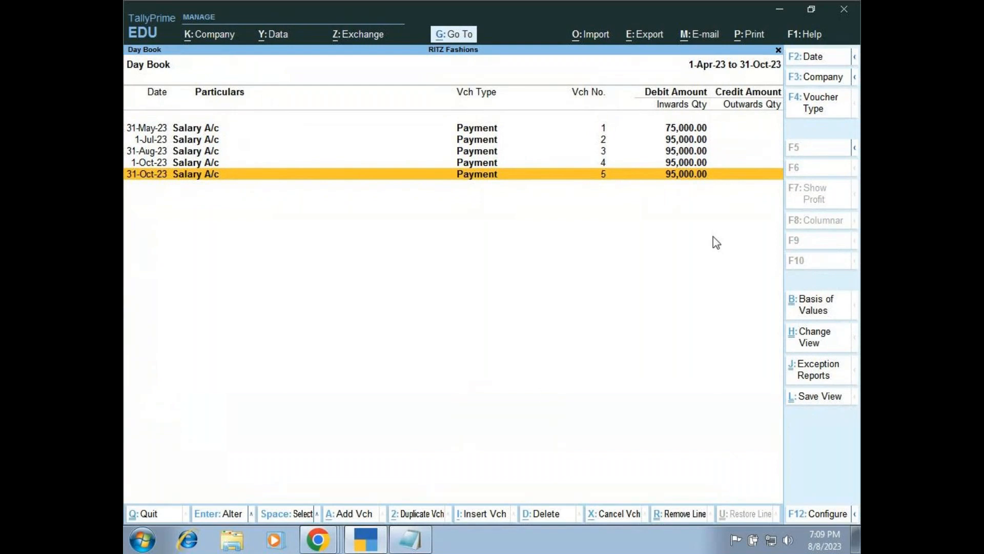
- Retry the date 30.11 on a new duplicate of the 31-Oct-23 payment, and exit to the Gateway of Tally
click(411, 514)
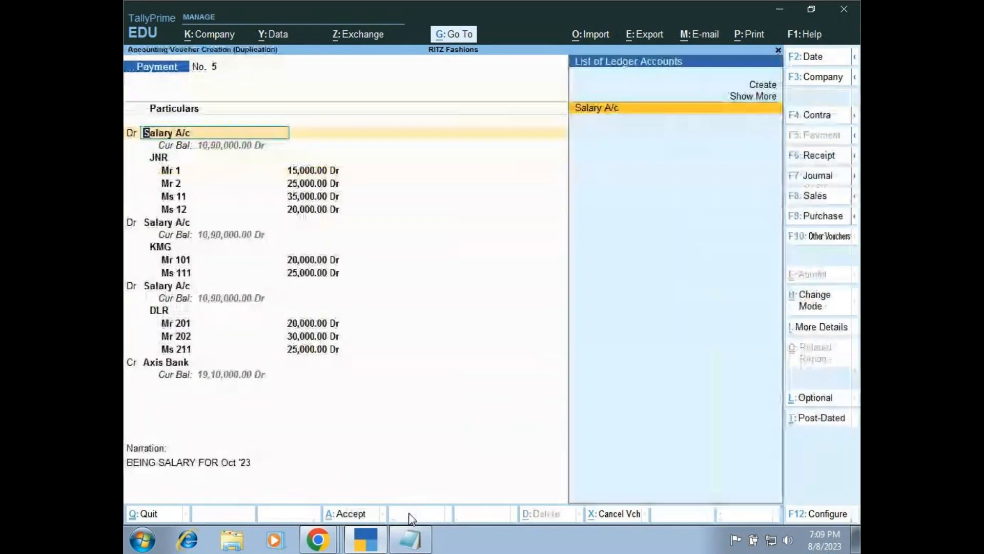
click(822, 61)
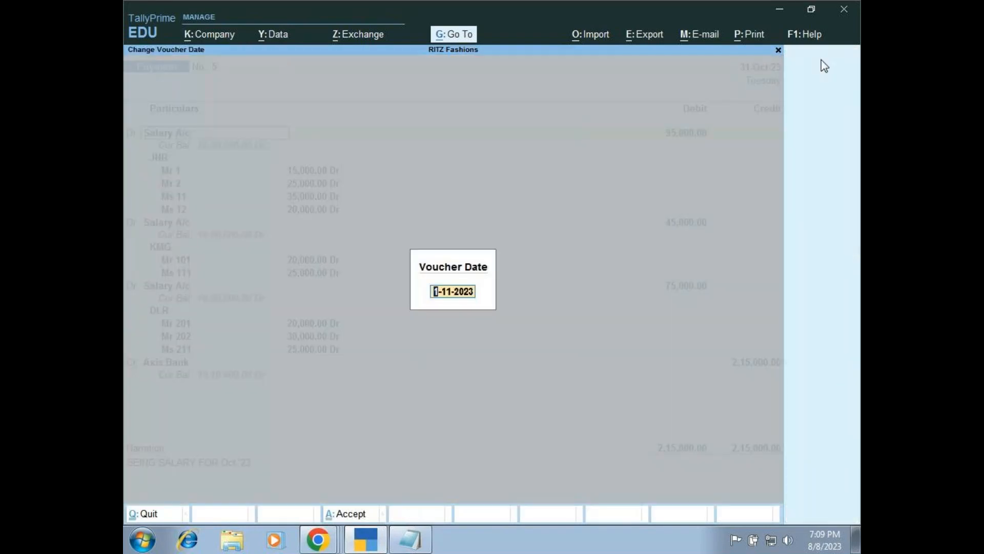
text(30.11)
key(BackSpace)
key(BackSpace)
key(BackSpace)
key(BackSpace)
text(1.11)
key(BackSpace)
key(BackSpace)
key(BackSpace)
key(BackSpace)
key(BackSpace)
key(Escape)
key(Escape)
key(Escape)
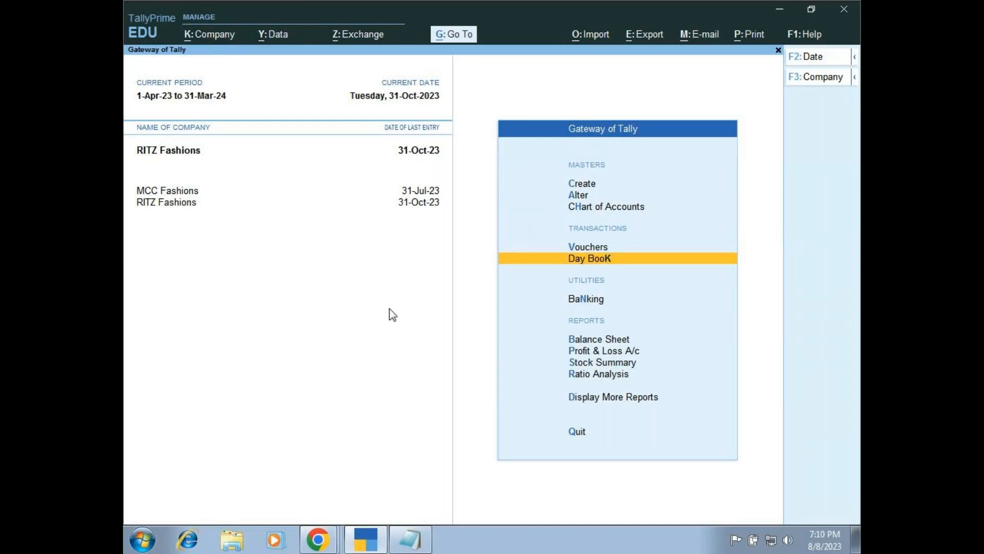
- Reopen the Day Book, try the voucher date 30.11.23 on a duplicate of the 31-Oct-23 payment, and discard it
key(Return)
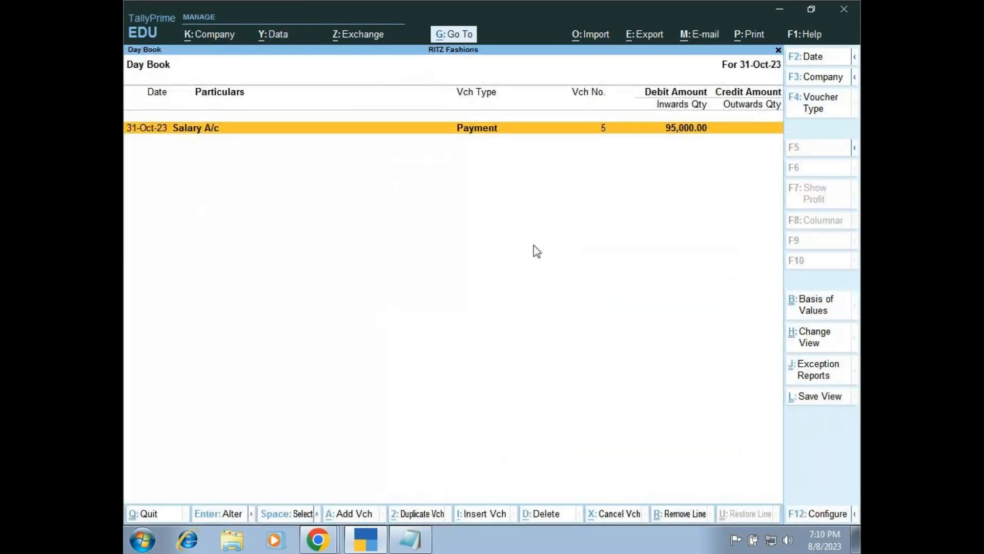
click(420, 513)
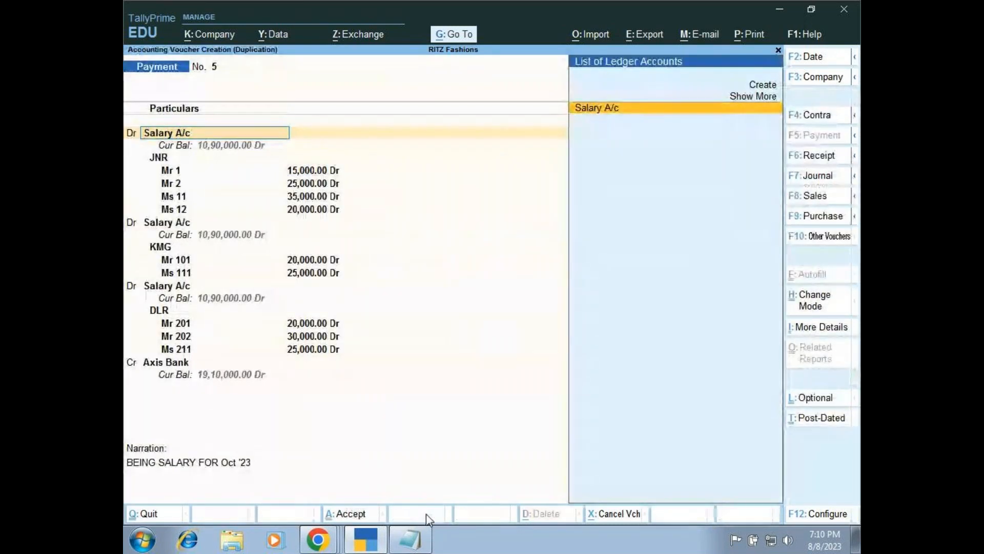
click(813, 60)
text(30.11)
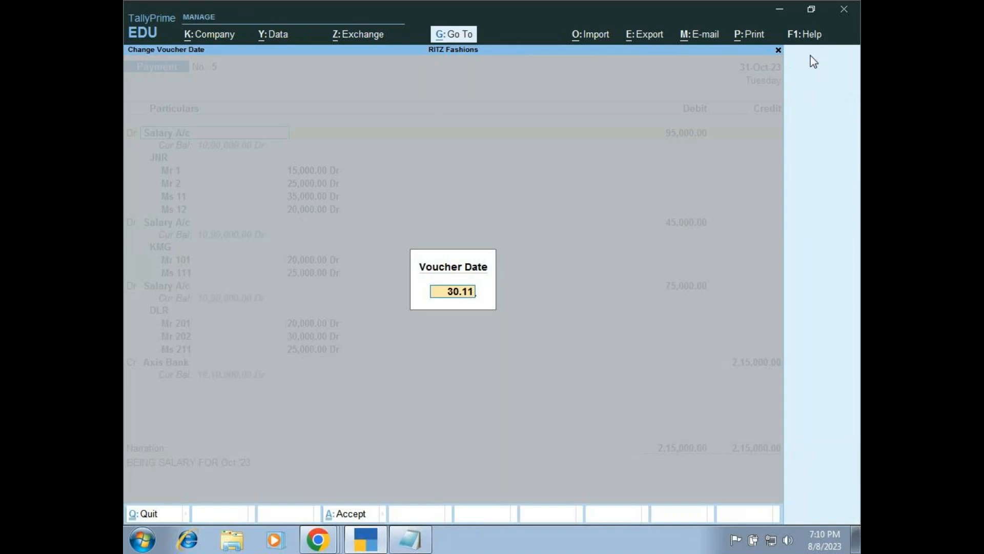
text(.23)
key(BackSpace)
key(BackSpace)
key(BackSpace)
key(BackSpace)
key(BackSpace)
key(BackSpace)
key(BackSpace)
key(BackSpace)
key(Escape)
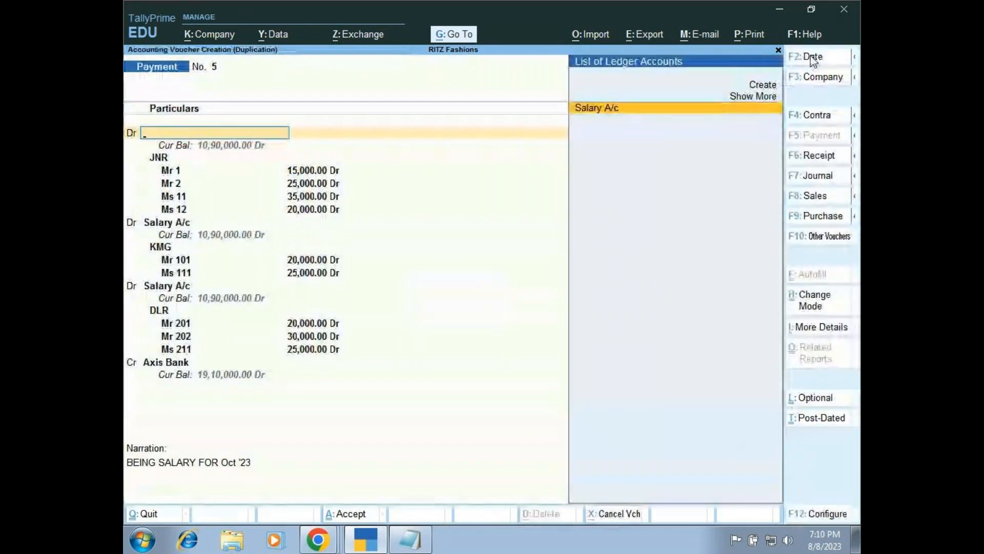
key(Escape)
key(y)
key(Escape)
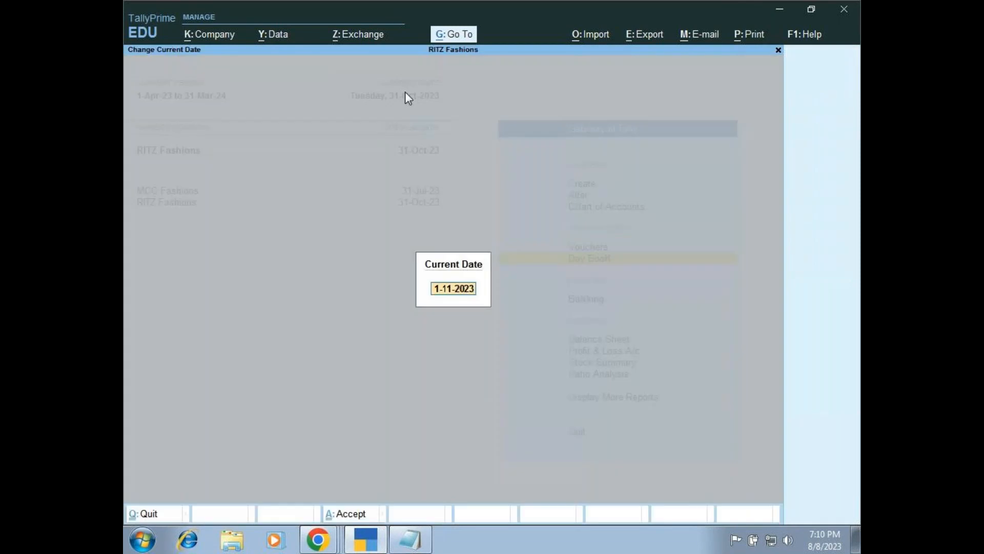
- Try to change the current date at the Gateway of Tally to a November date
click(408, 98)
text(0.11)
key(BackSpace)
key(BackSpace)
key(BackSpace)
key(BackSpace)
key(BackSpace)
key(Escape)
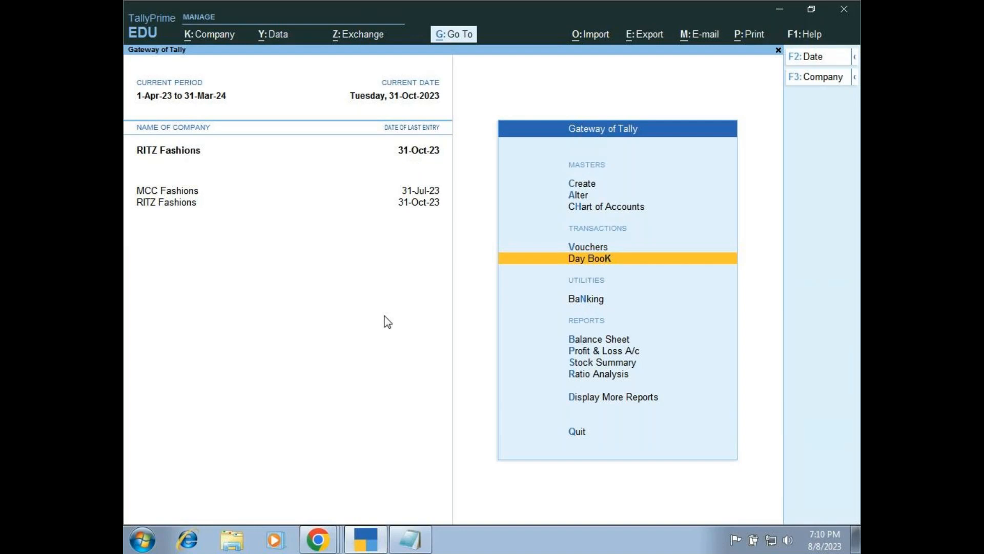
- Open the alteration details of RITZ Fashions to check its financial year and books beginning dates, and leave them unaltered
click(226, 37)
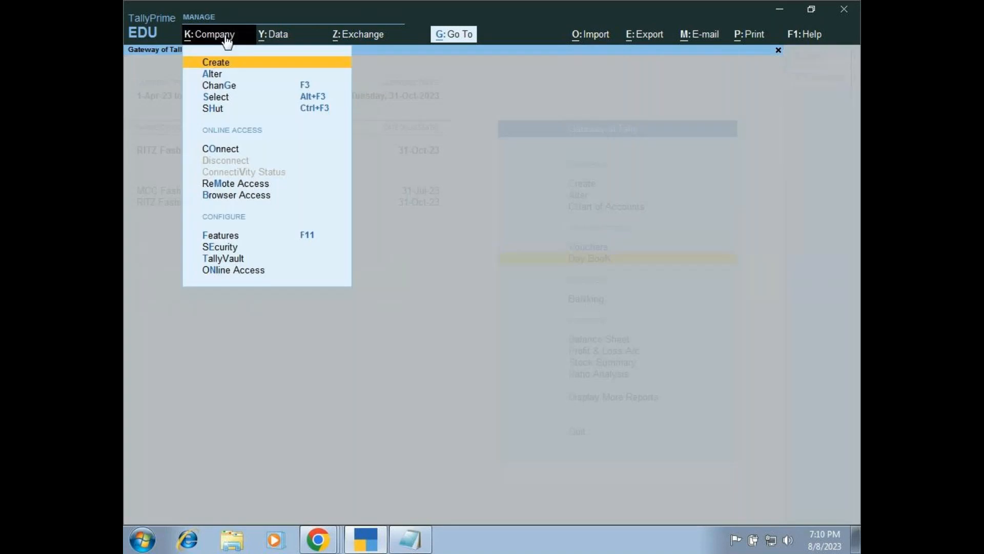
click(215, 77)
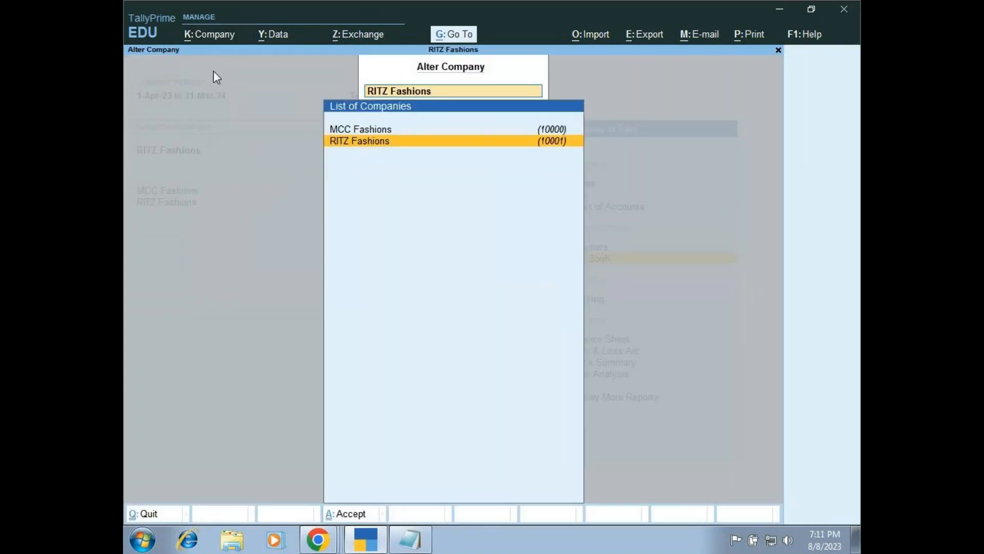
key(Return)
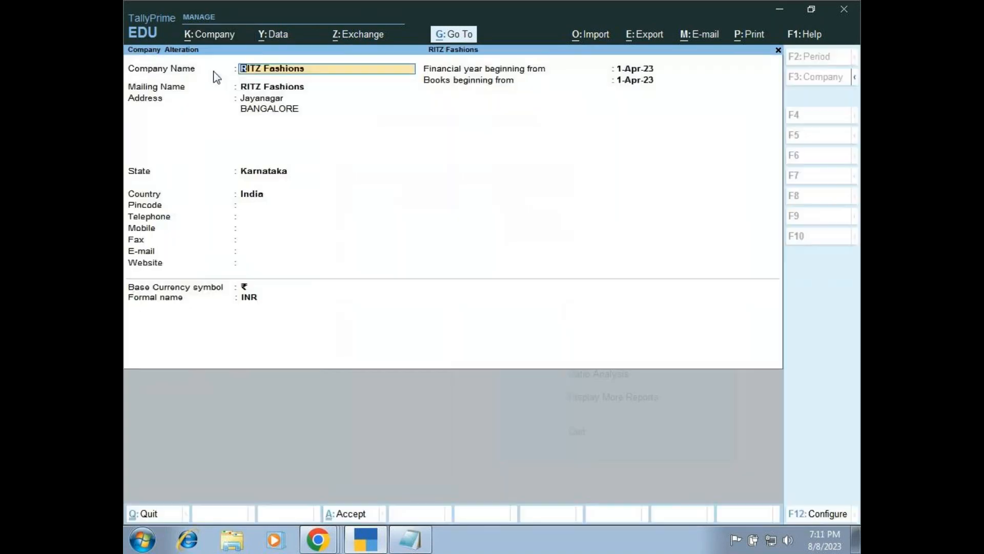
key(Escape)
key(Escape)
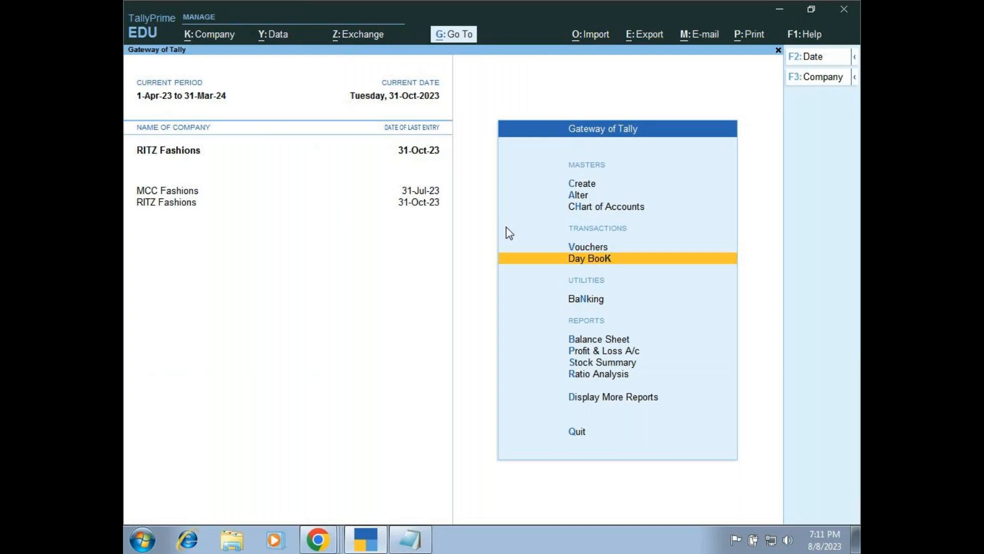
- Duplicate the 31-Oct-23 salary payment from the Day Book and set the copy's voucher date to 1-Dec-23
key(Return)
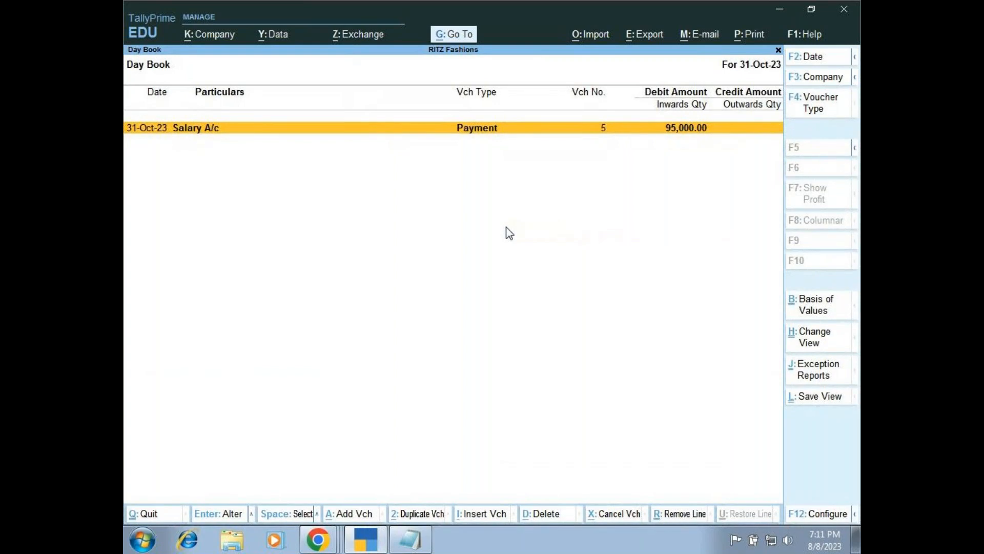
click(415, 514)
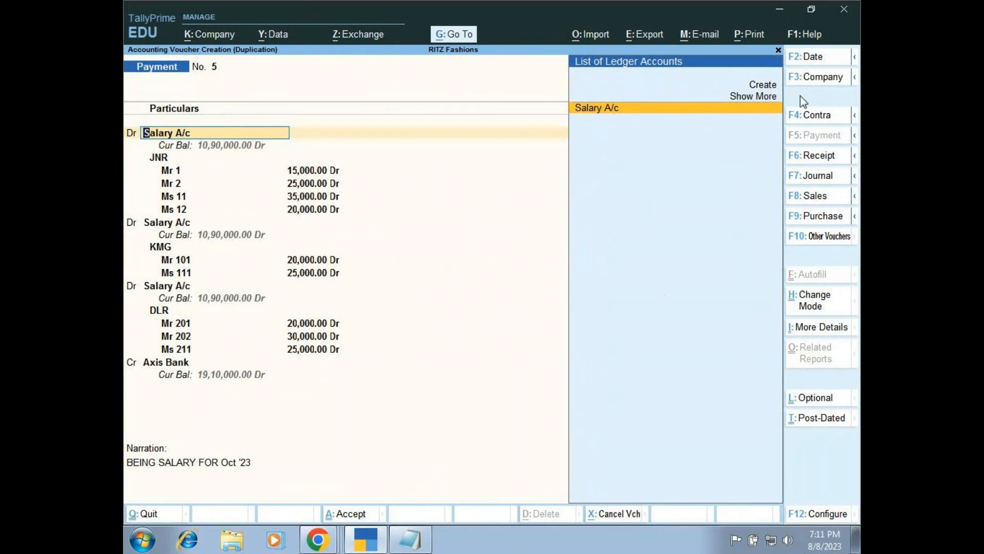
click(812, 57)
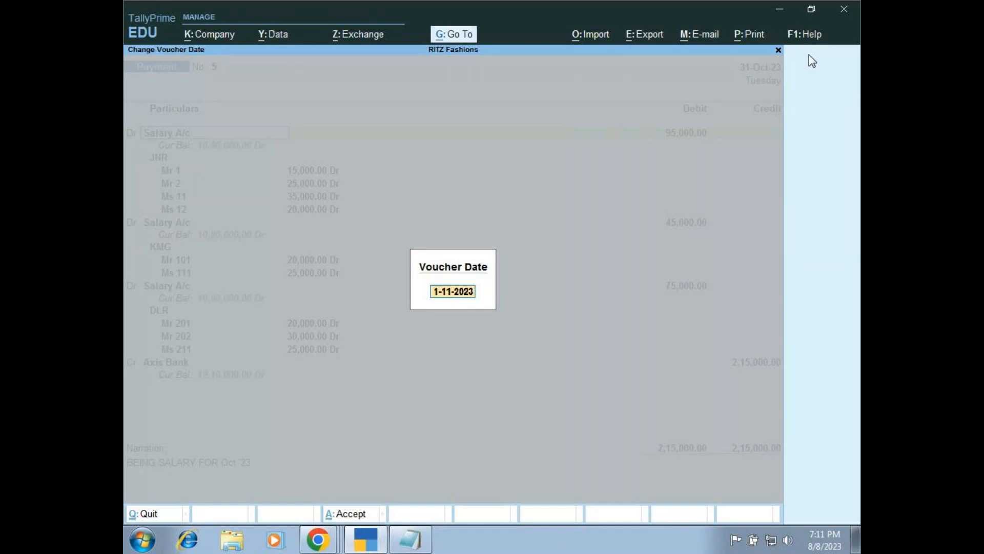
text(30,)
key(BackSpace)
text(.11.22)
key(BackSpace)
key(BackSpace)
key(BackSpace)
text(30.11)
key(BackSpace)
key(BackSpace)
key(BackSpace)
key(BackSpace)
text(1)
key(BackSpace)
key(BackSpace)
text(.12)
key(Return)
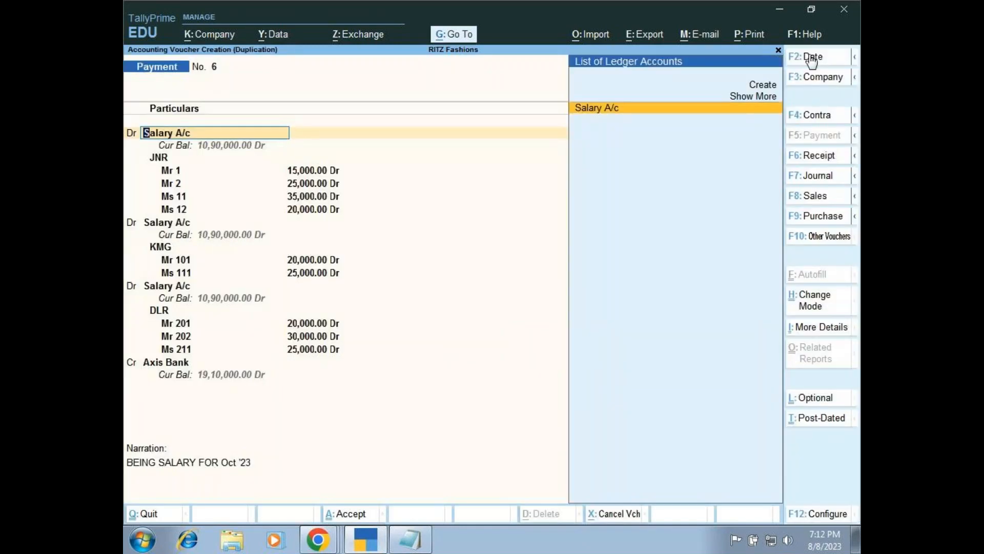
key(Return)
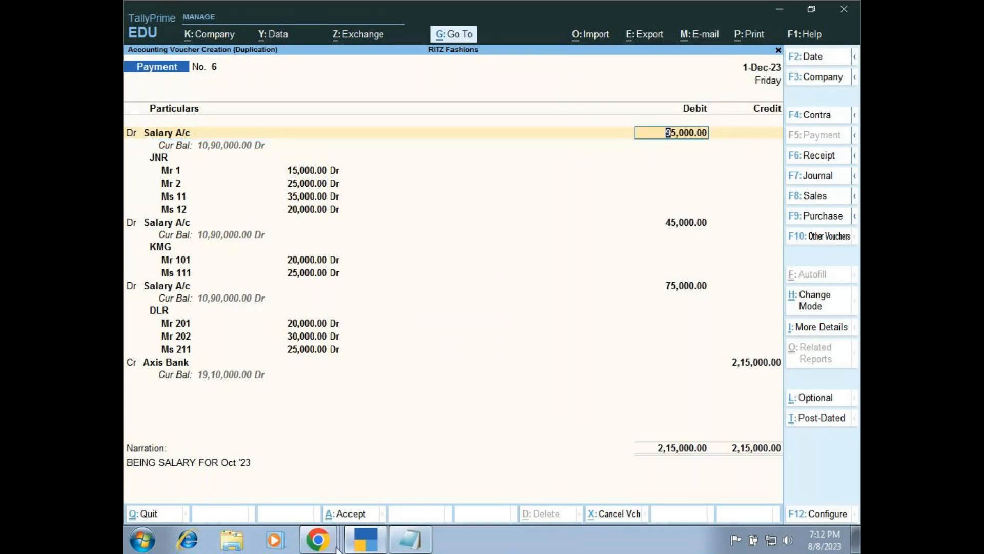
- Switch to the GoTo meeting window in Chrome to check the session, and return to the voucher in TallyPrime
mouse_move(329, 545)
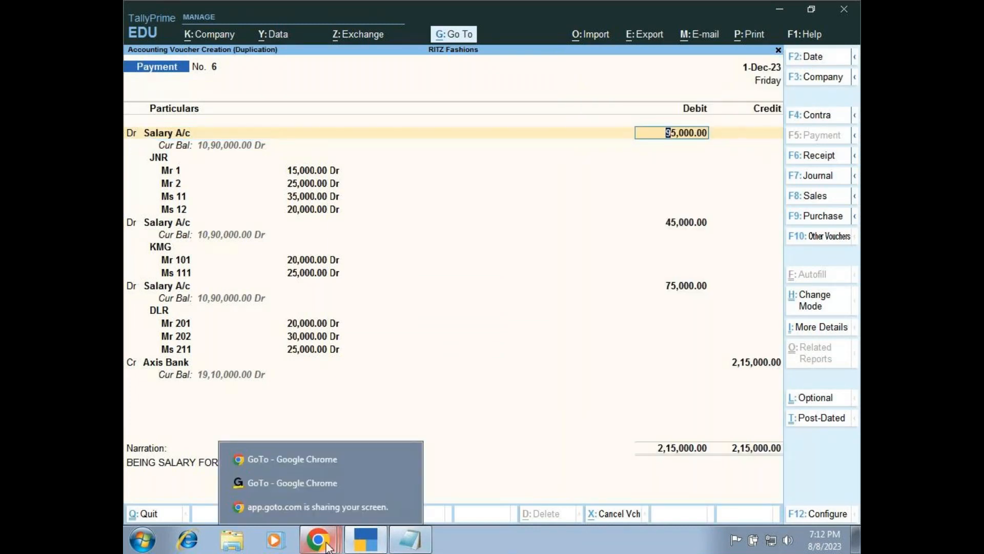
click(318, 483)
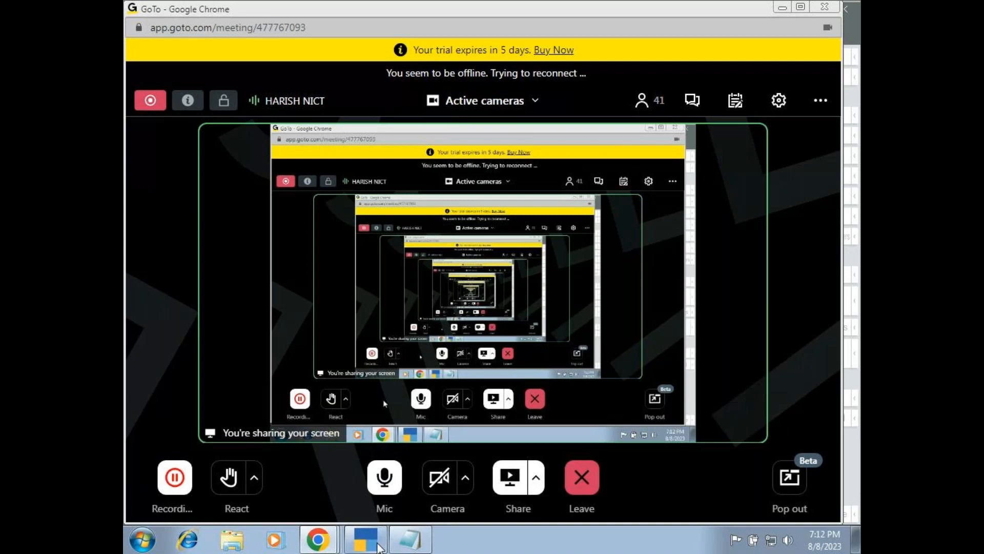
mouse_move(365, 539)
click(371, 501)
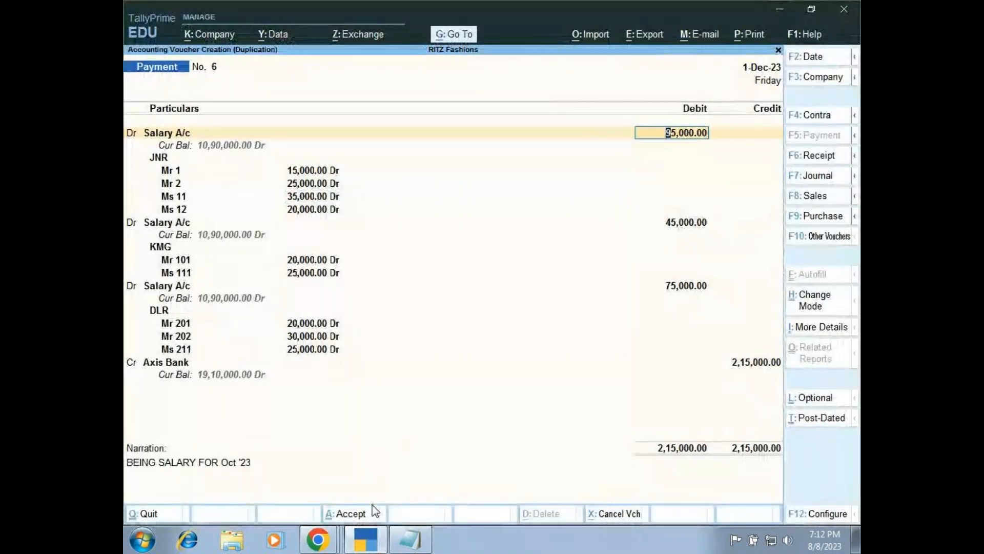
- Change the duplicated payment's narration to "BEING SALARY FOR Nov '23" and save the voucher
click(246, 479)
key(BackSpace)
key(BackSpace)
key(BackSpace)
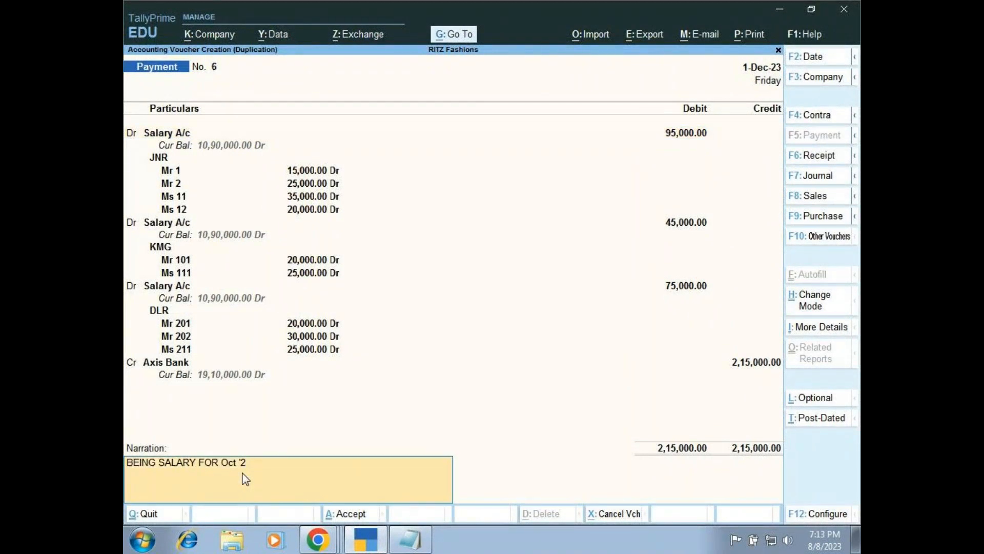
key(BackSpace)
key(BackSpace)
text(No)
text(v '23)
key(Return)
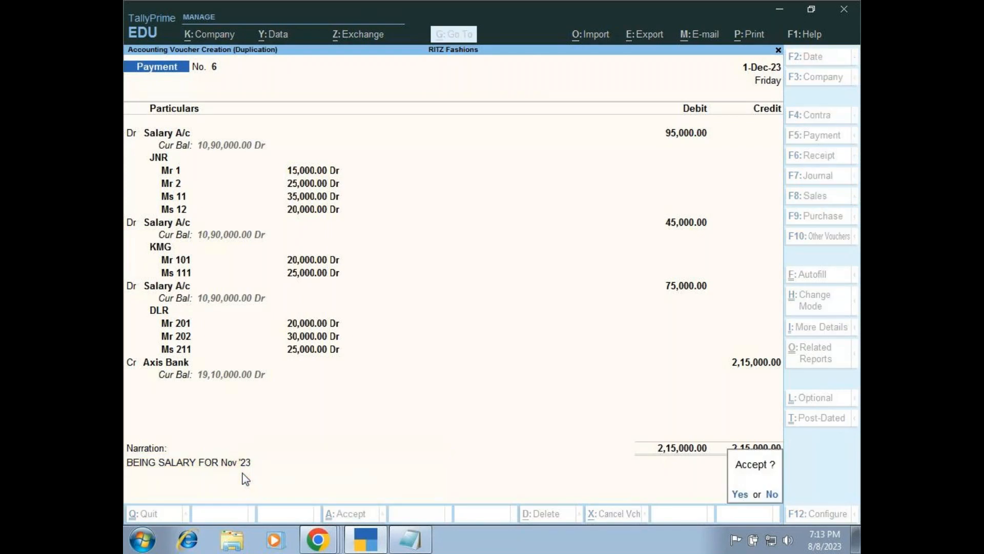
key(Return)
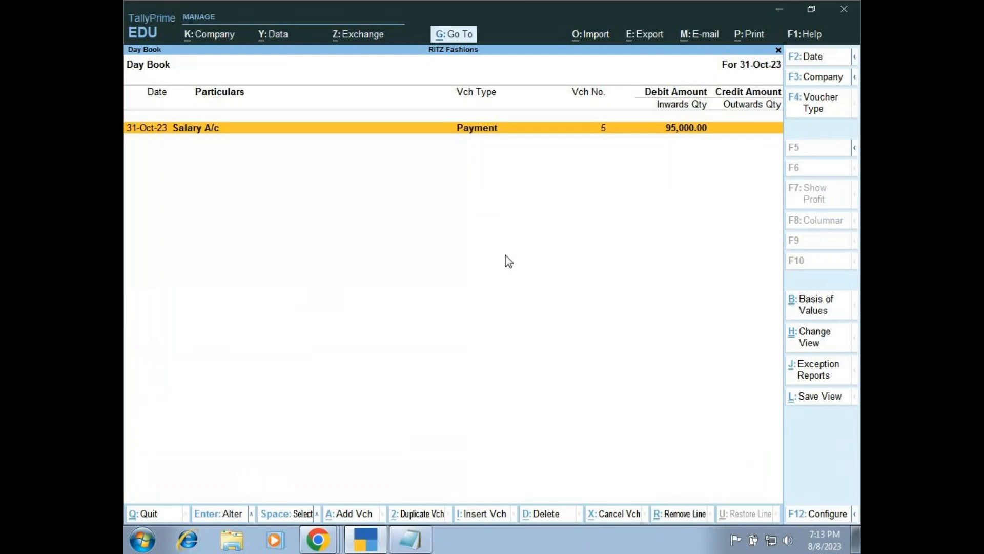
- Leave both dates of the Day Book's period blank so it lists all vouchers entered so far
click(856, 58)
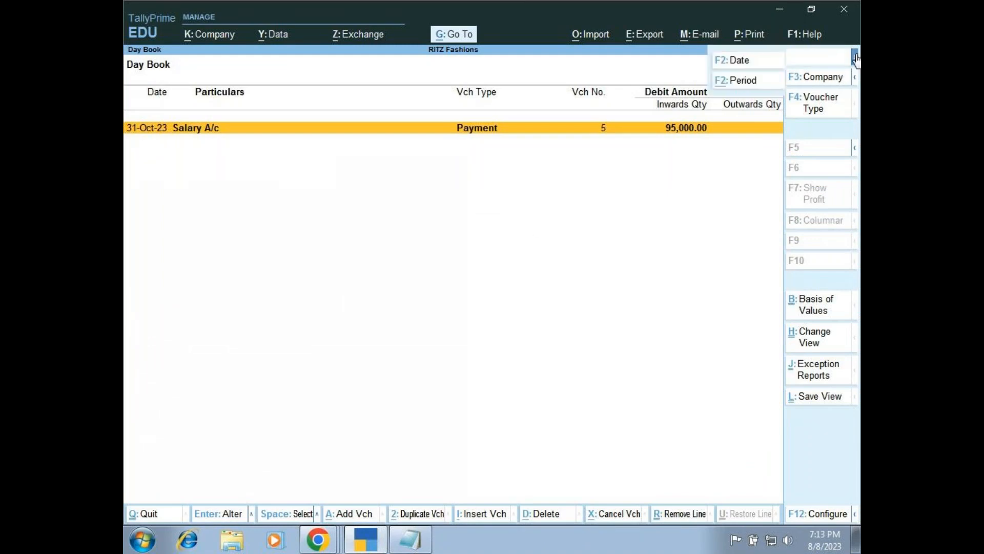
click(753, 92)
key(BackSpace)
key(Return)
key(BackSpace)
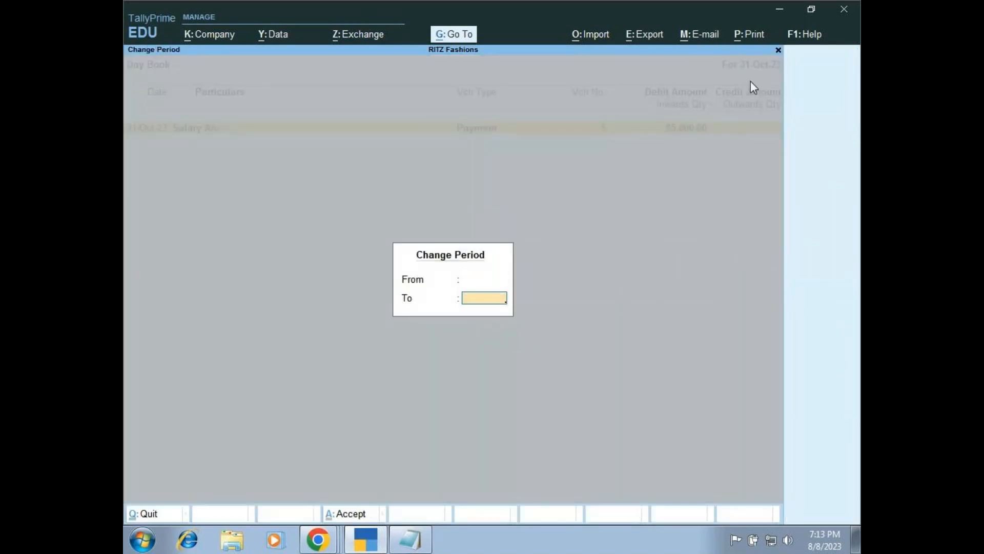
key(Return)
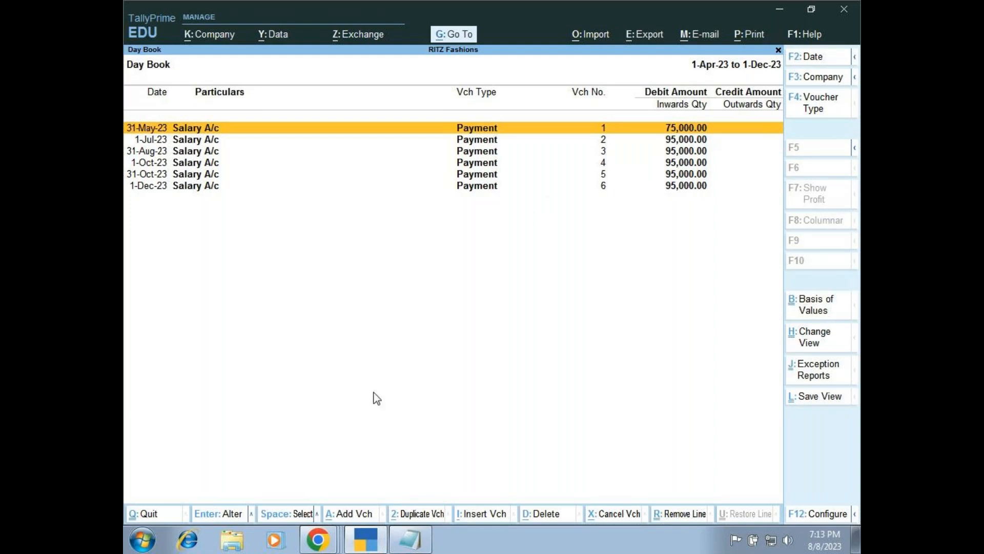
- Select the 1-Dec-23 salary payment in the Day Book, and check the GoTo meeting window in Chrome before returning to TallyPrime
click(322, 539)
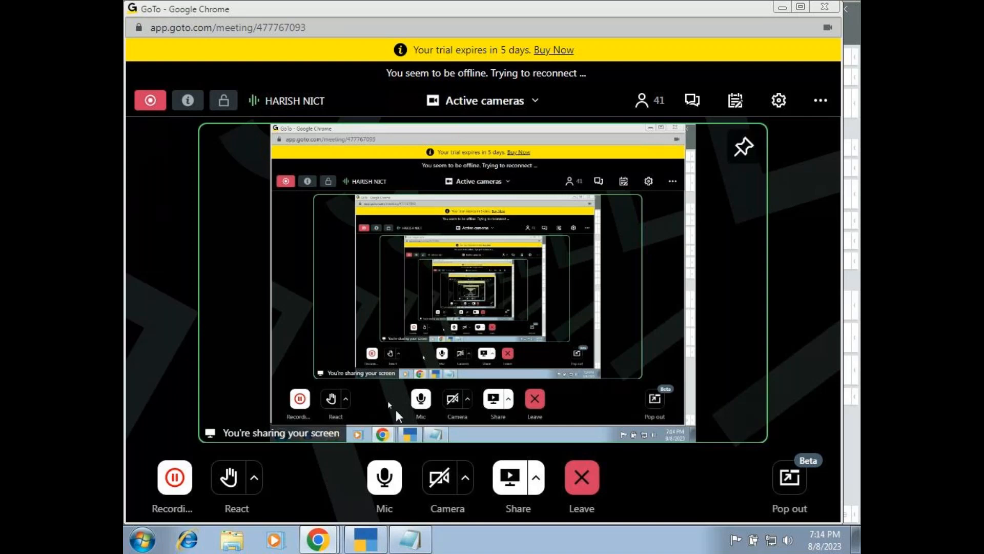
click(782, 8)
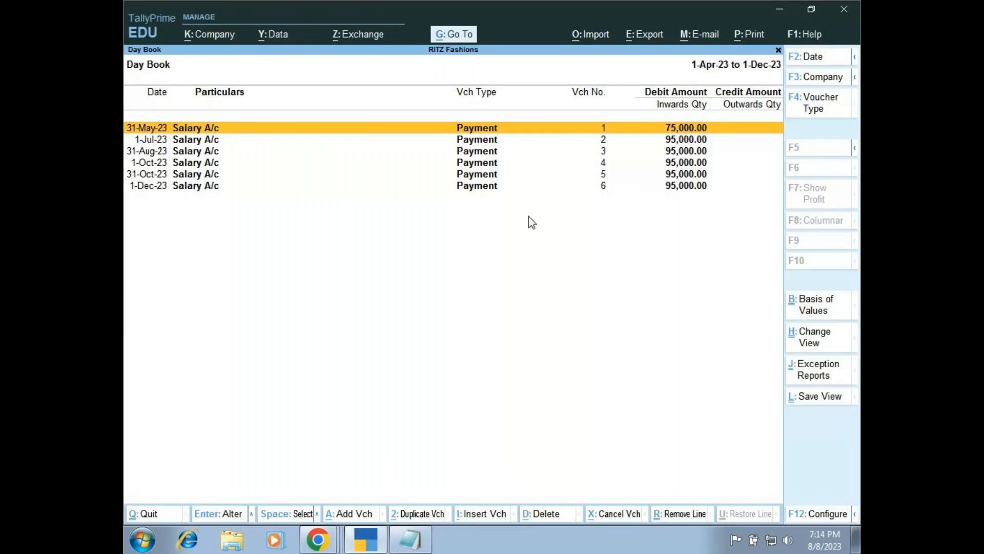
click(495, 190)
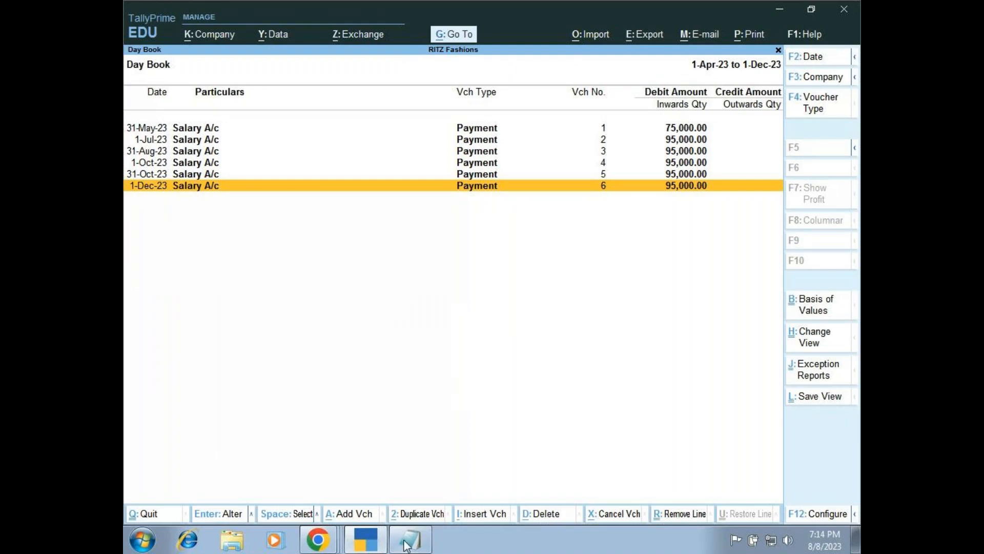
mouse_move(365, 538)
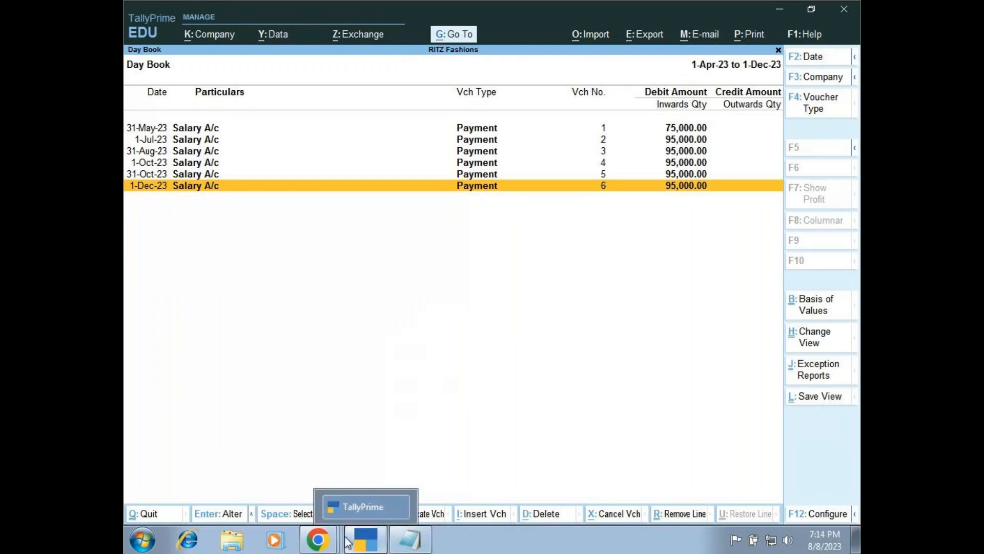
mouse_move(319, 538)
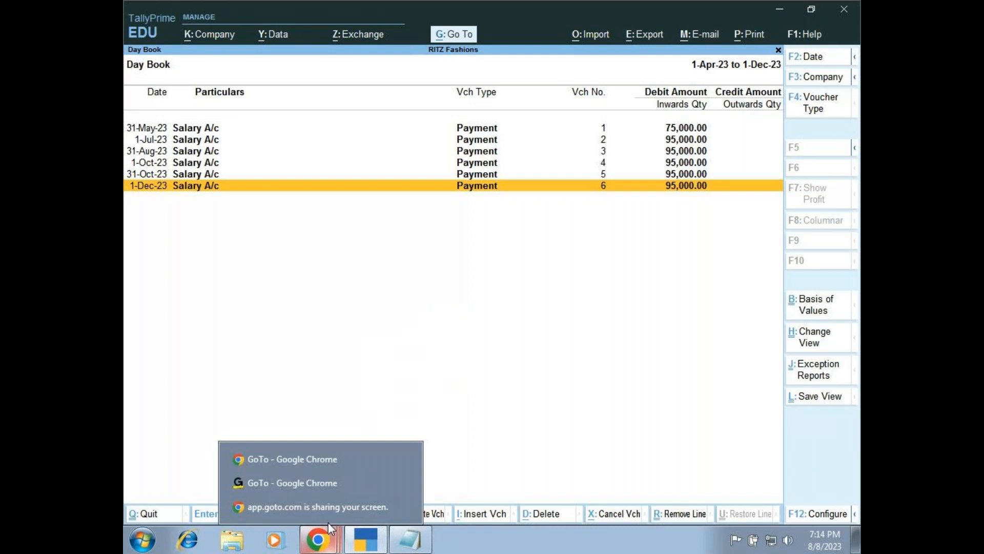
click(323, 483)
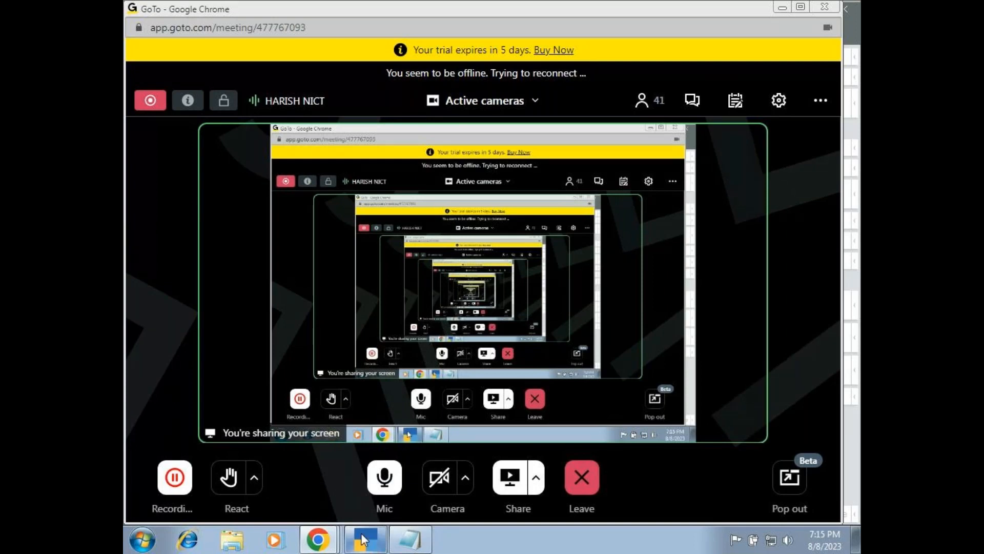
mouse_move(363, 537)
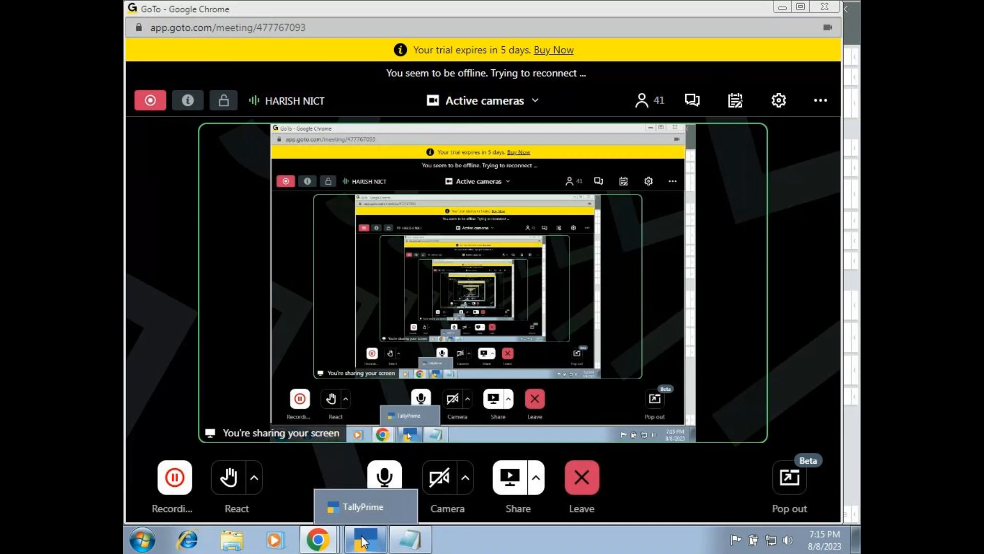
click(361, 534)
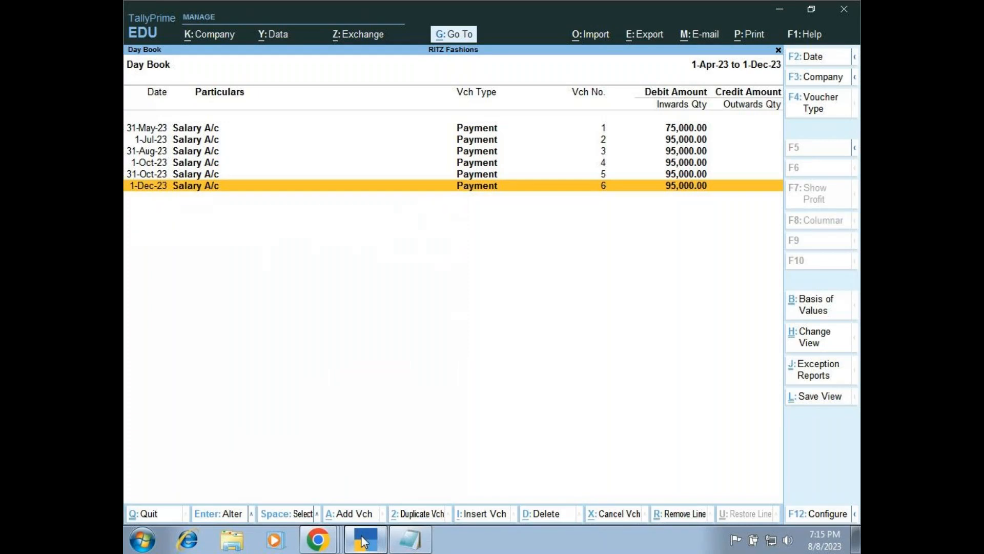
- Duplicate the 1-Dec-23 salary payment and set the copy's voucher date to 31-Dec-23
click(400, 514)
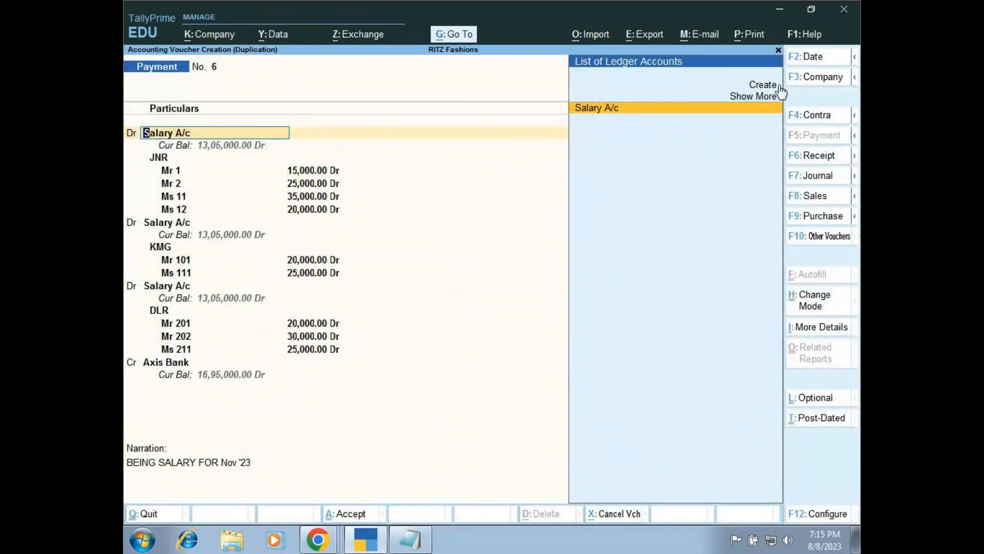
click(796, 58)
text(31)
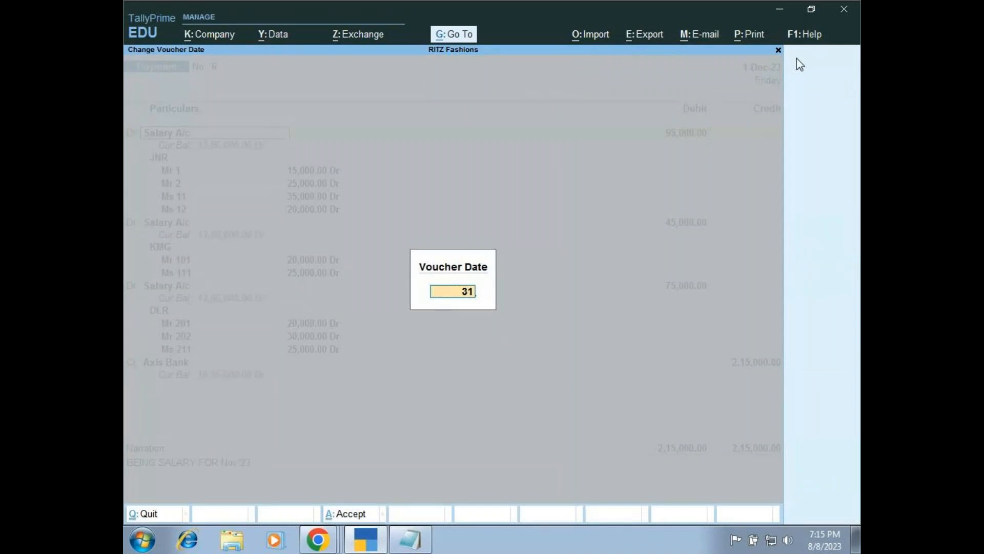
text(,12)
key(Return)
key(Return)
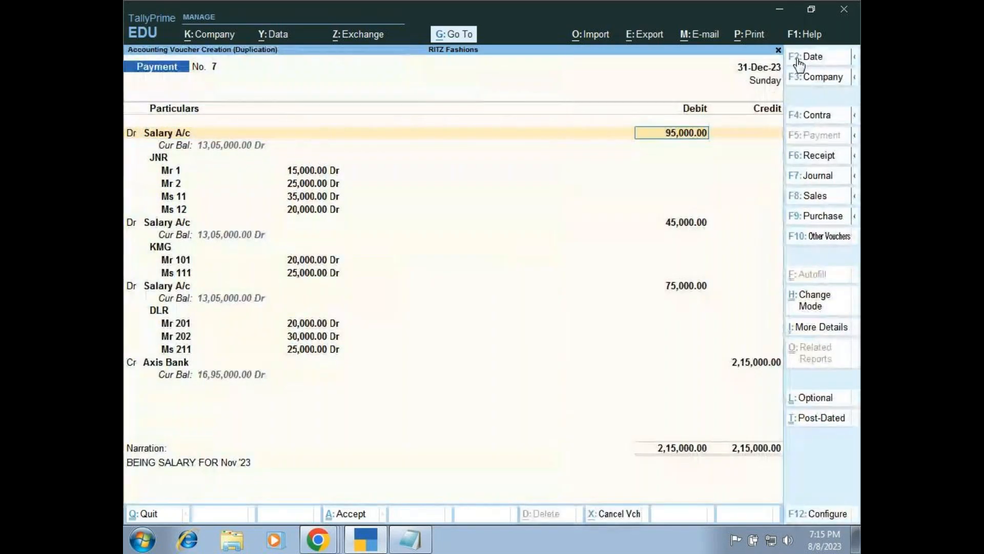
- Change the duplicated payment's narration to "BEING SALARY FOR Dec .23" and save the voucher
click(223, 466)
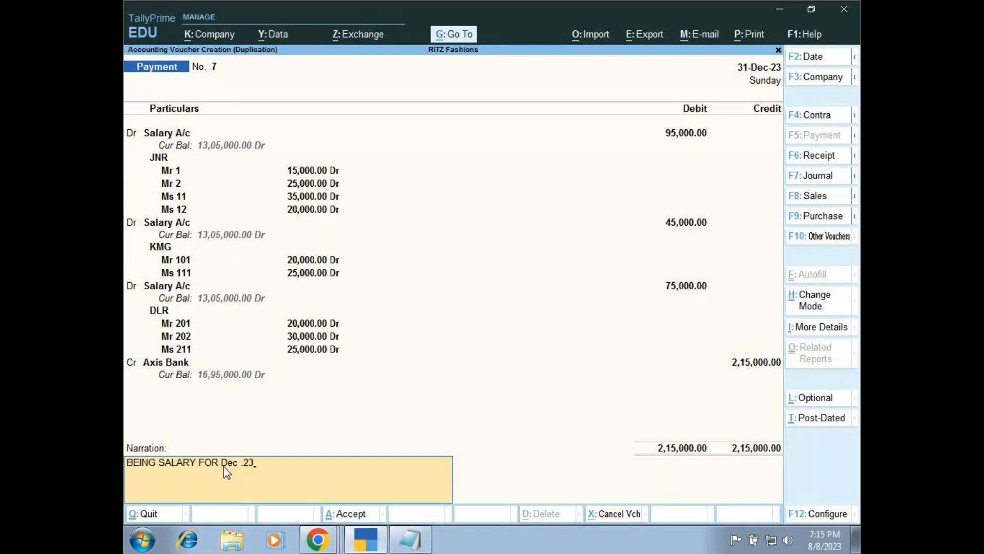
key(Return)
key(Return)
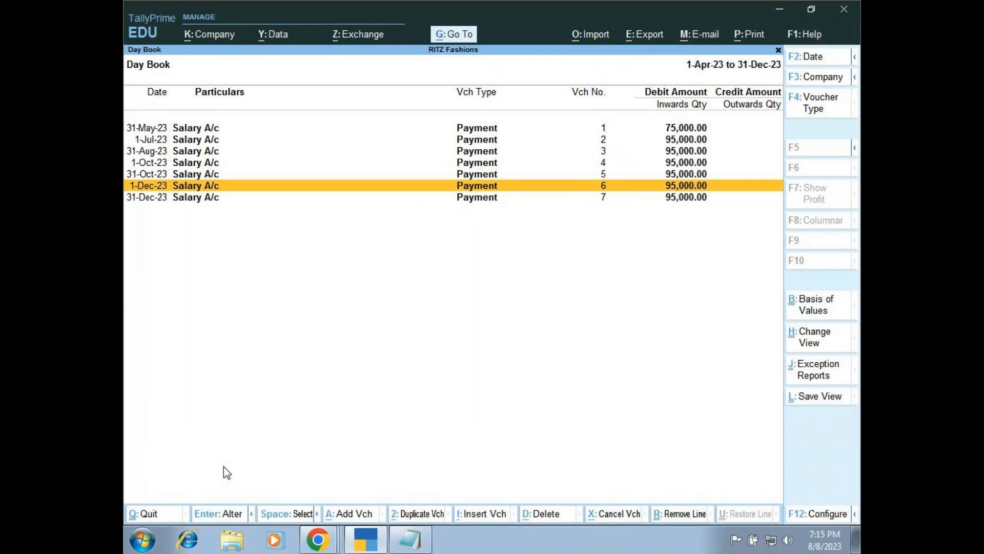
- Review the RITZ FASHIONS employee salary list in the cost Notepad file, and return from the Day Book to the Gateway of Tally
click(414, 543)
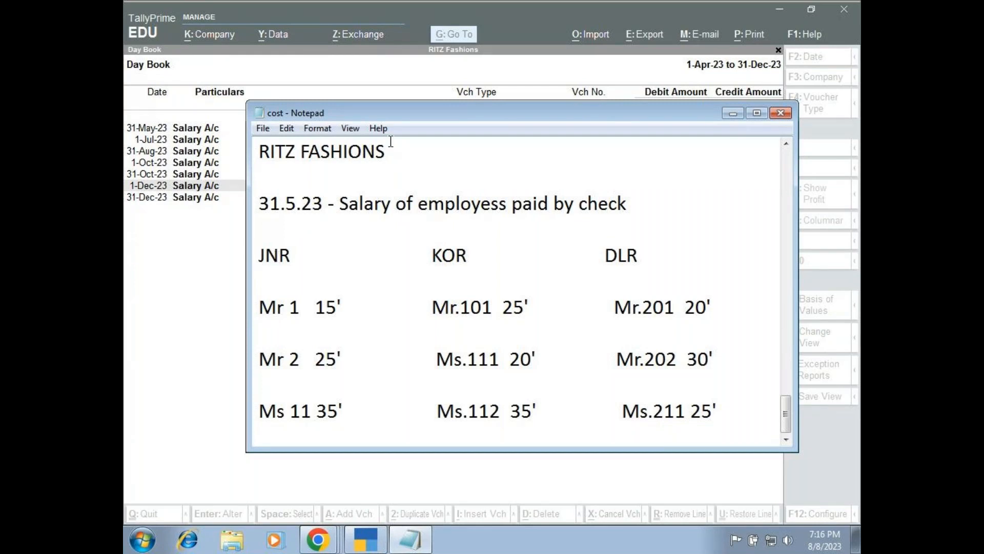
click(733, 113)
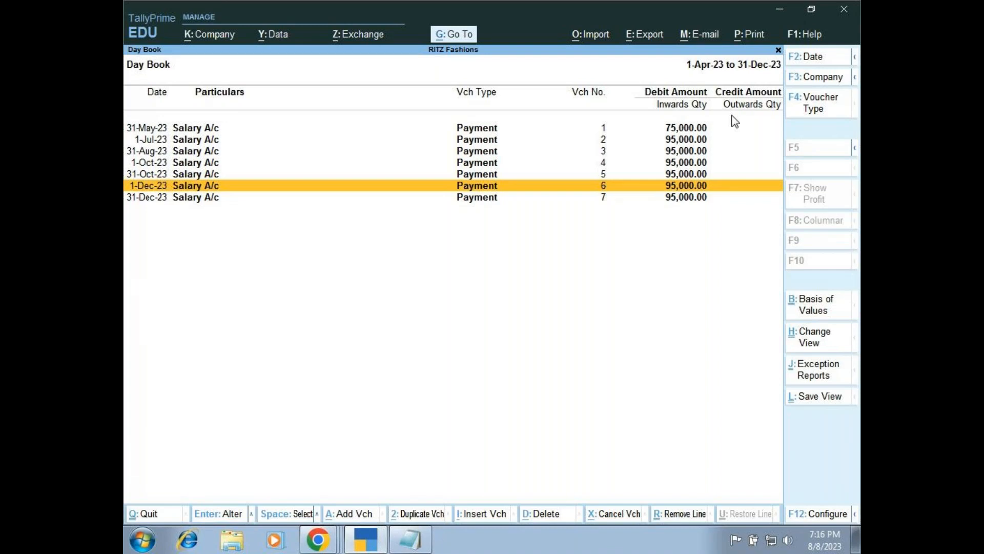
key(Escape)
key(Escape)
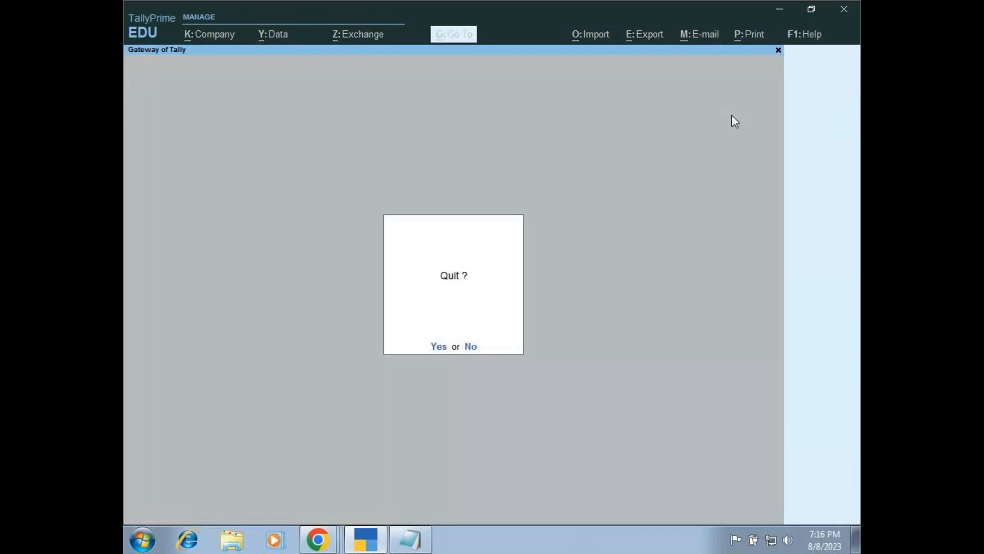
key(n)
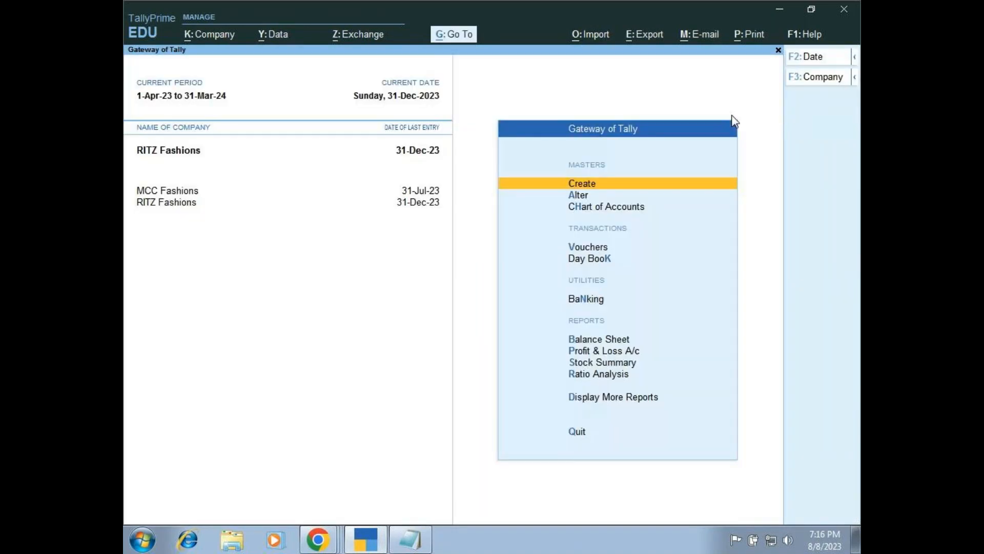
- Display the Statements of Accounts reports available for RITZ Fashions
key(Down)
key(Down)
key(Down)
key(Down)
key(Down)
key(Down)
key(Down)
key(Down)
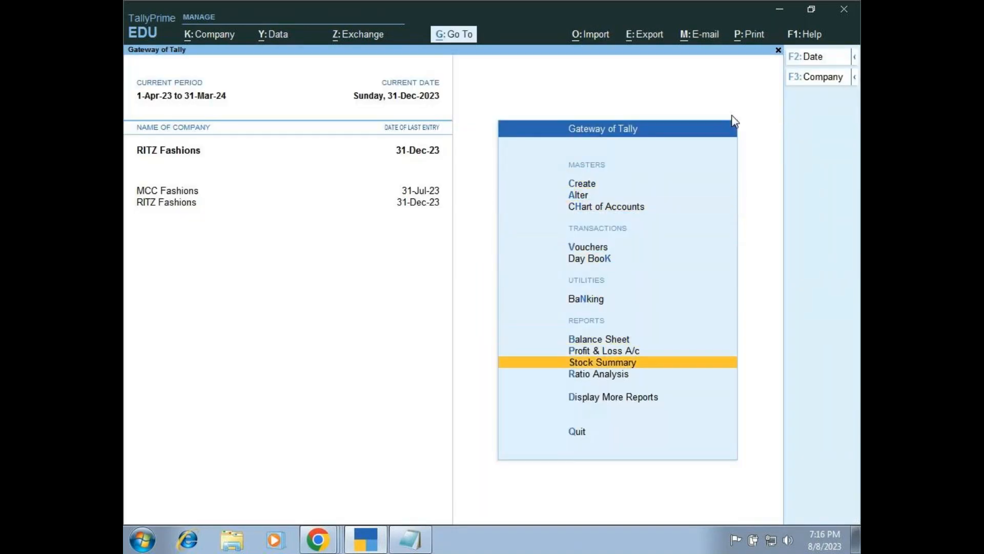
key(Down)
key(Down)
key(Return)
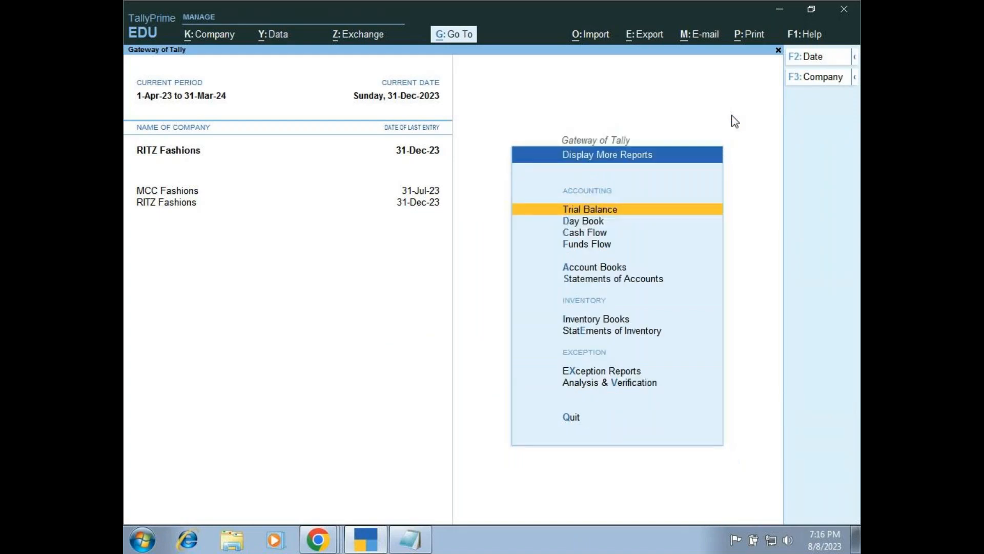
key(Down)
key(Down)
key(Down)
key(Down)
key(Down)
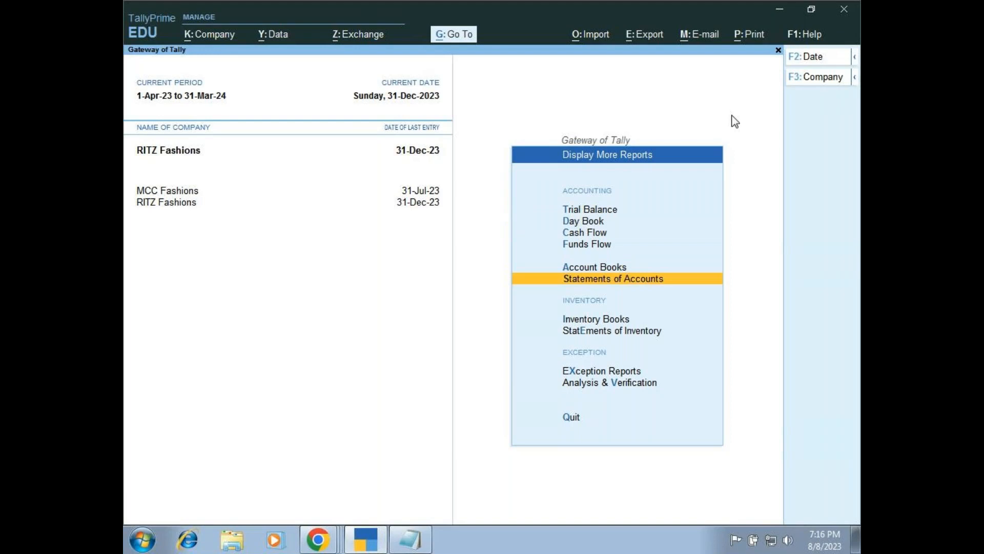
key(Return)
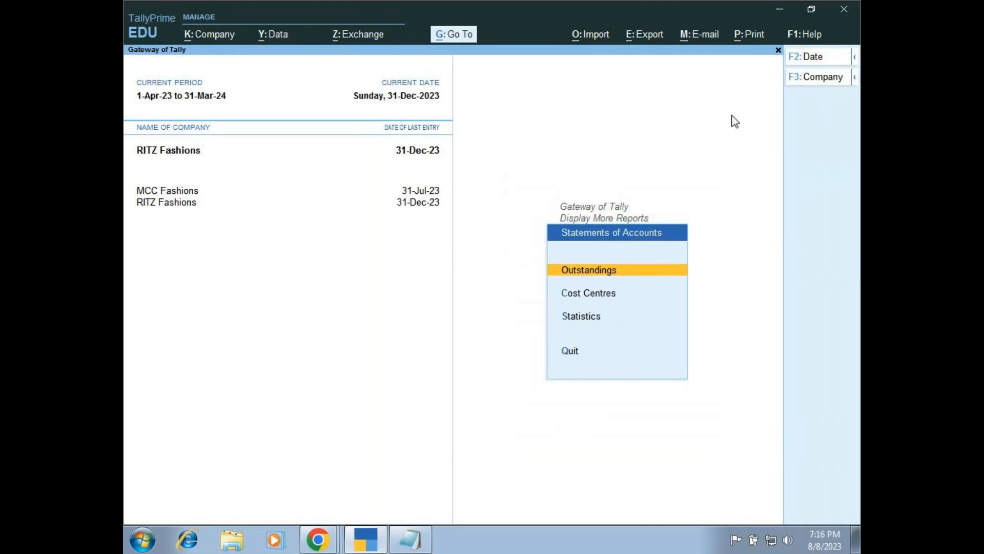
- Look through the cost centre reports and open the Category Summary for DLR, JNR and KMG
key(Down)
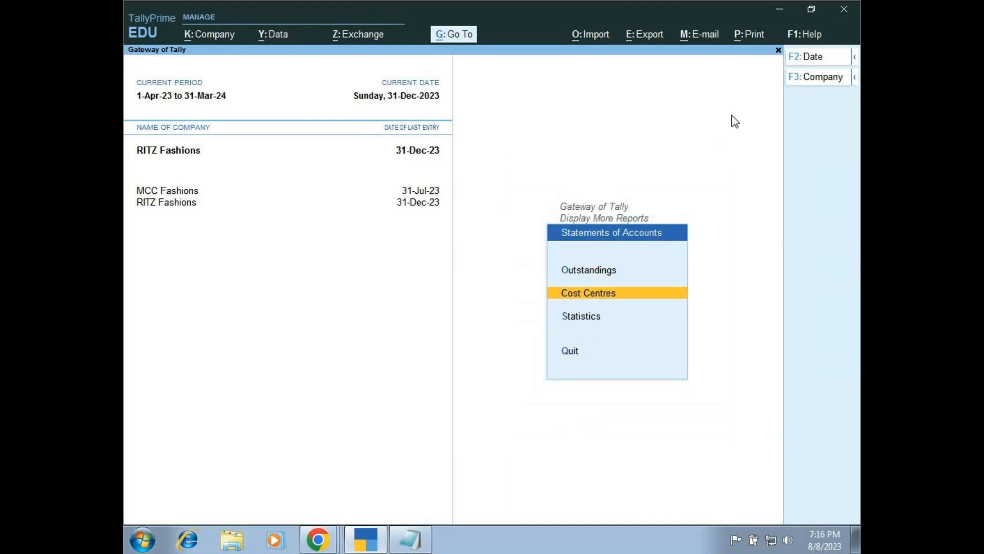
key(Return)
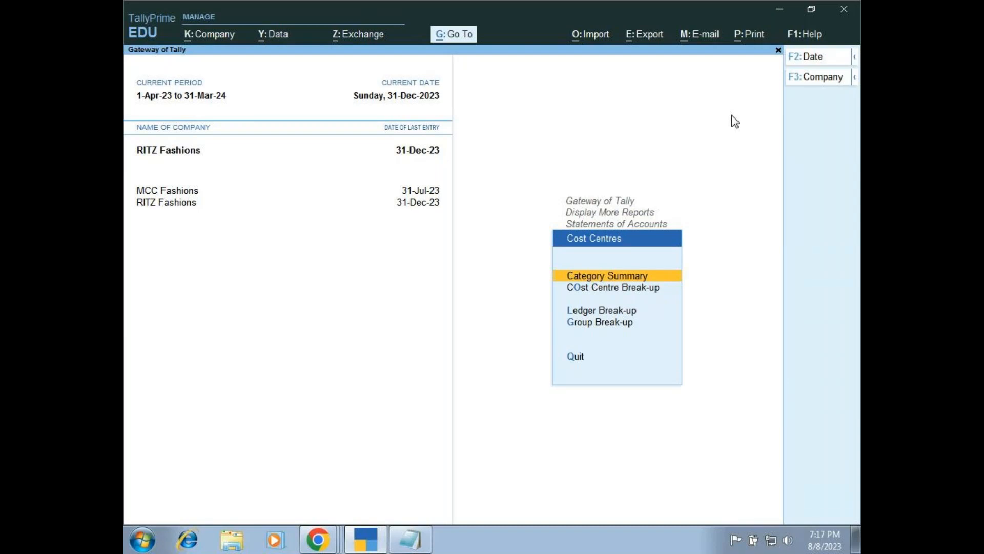
key(Down)
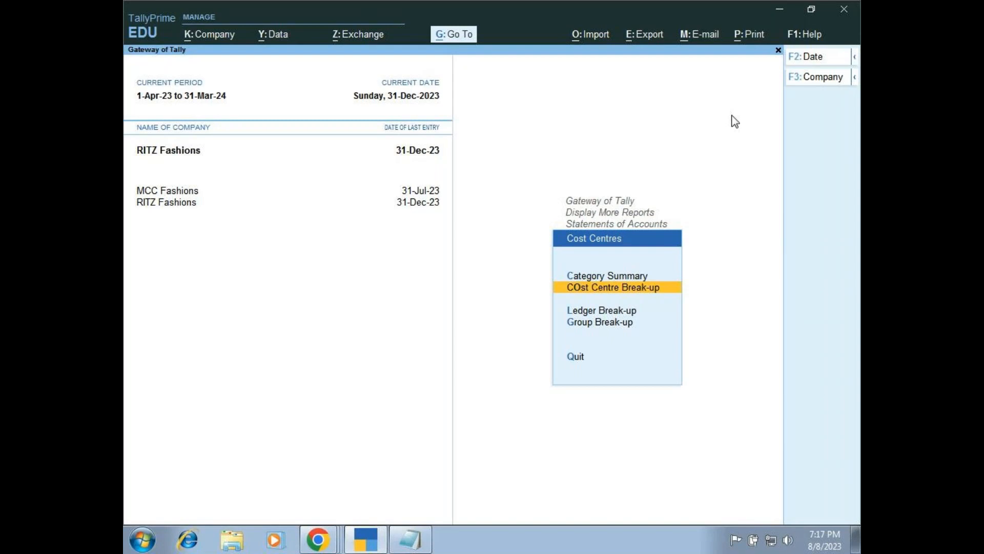
key(Down)
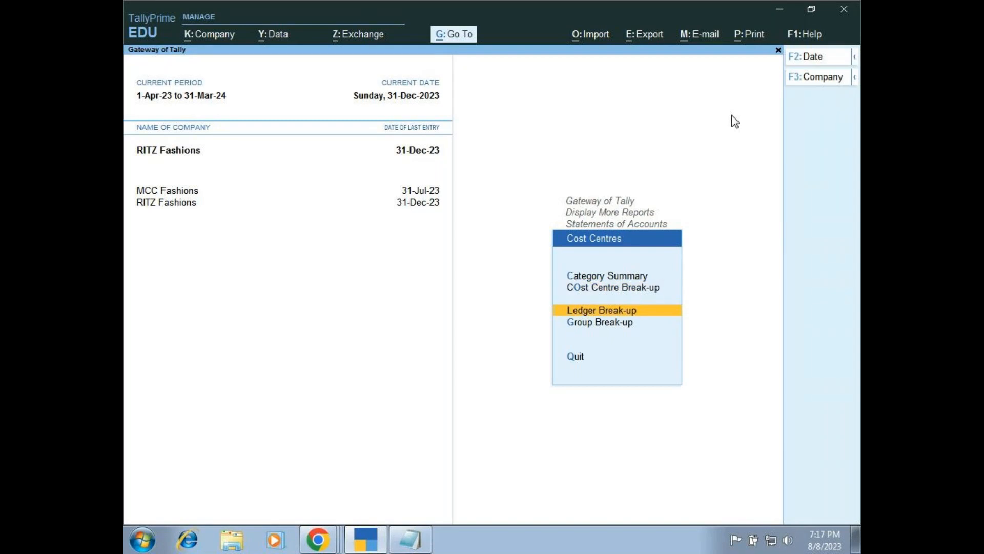
key(Down)
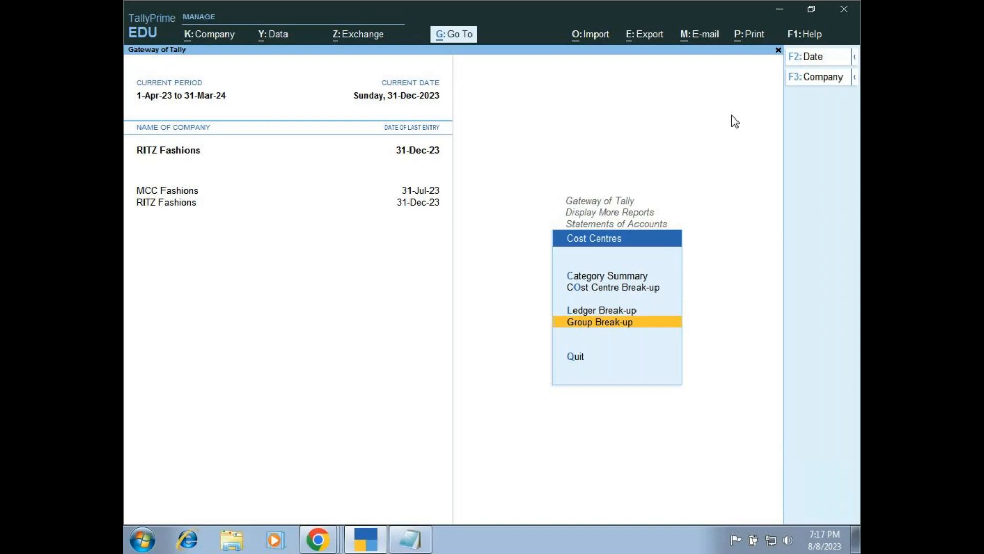
key(Up)
key(Up)
key(Up)
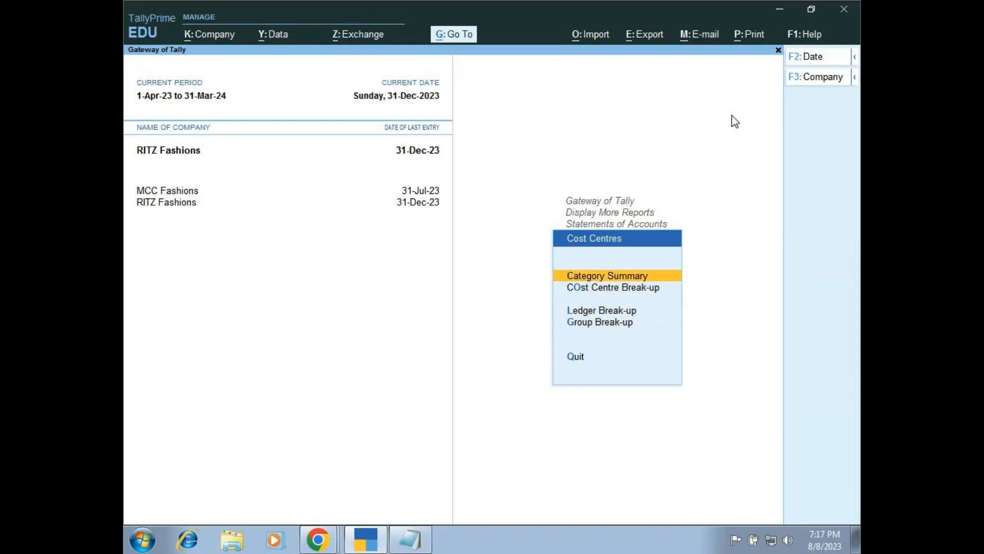
key(Return)
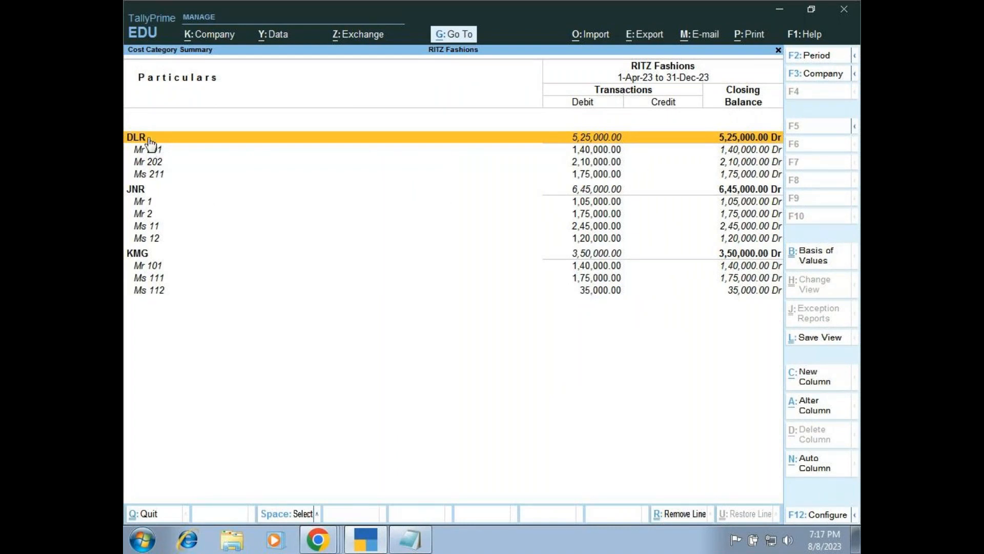
click(822, 55)
text(1.)
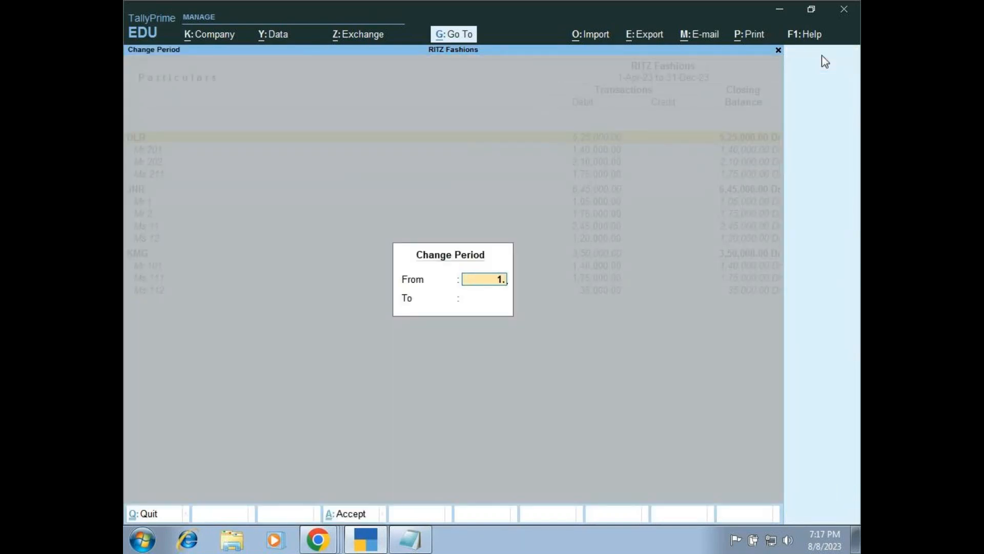
text(6)
key(BackSpace)
text(5)
key(Return)
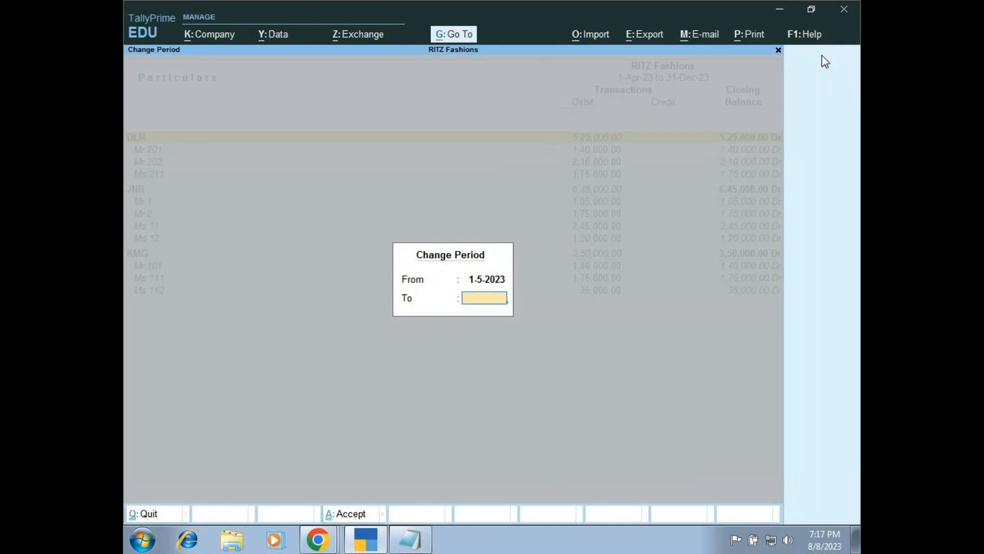
key(Escape)
key(Escape)
key(Escape)
key(Escape)
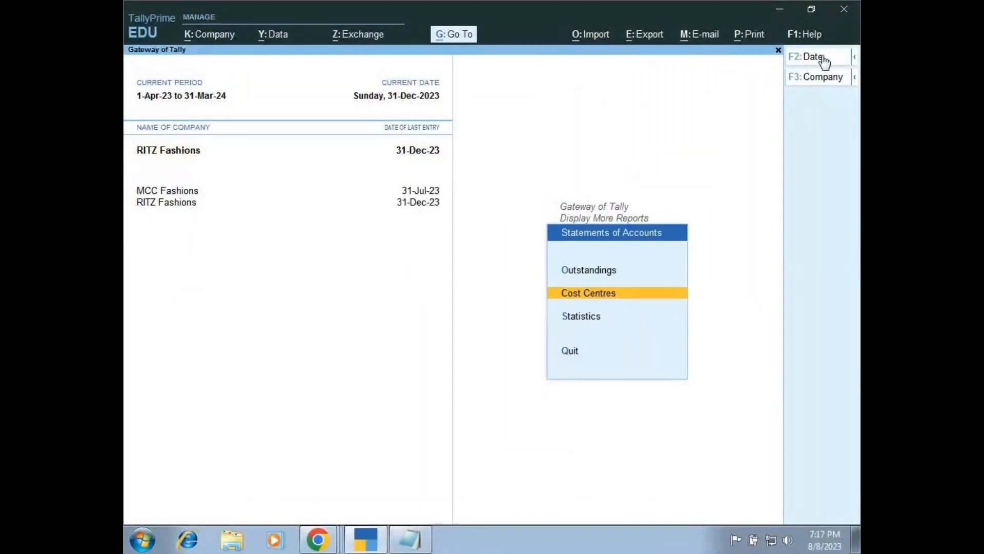
key(Escape)
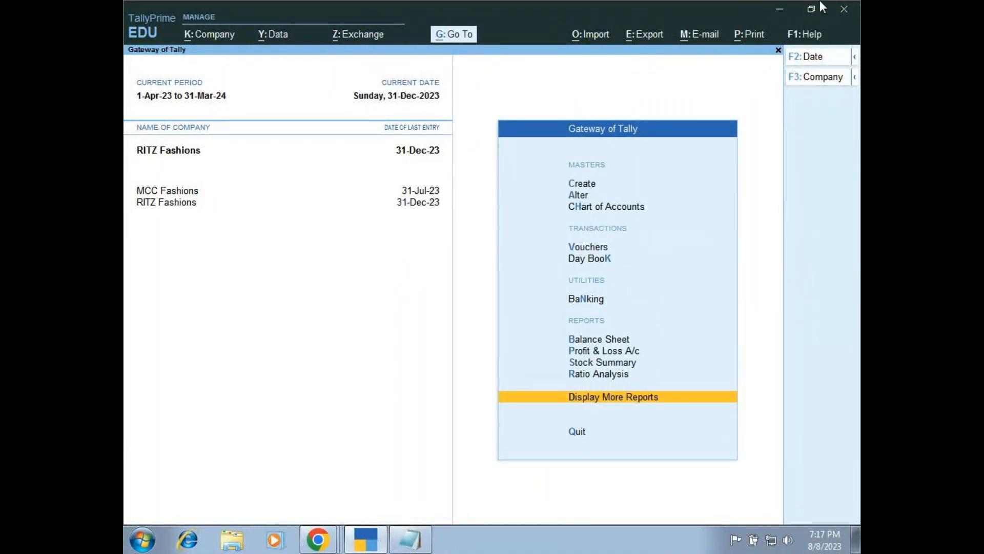
- Look through the Go To report list for the available Cost Centre Reports, and return to the Gateway of Tally
click(460, 34)
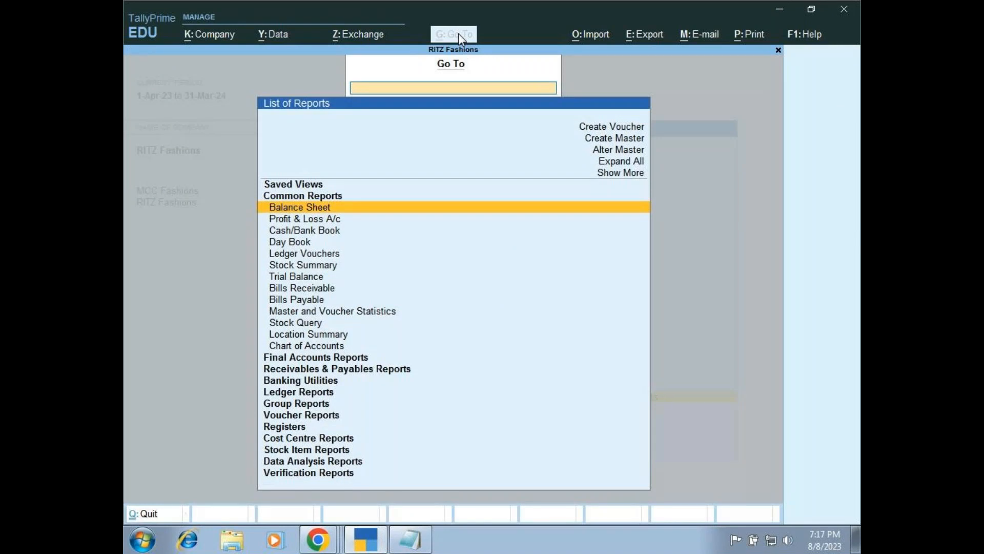
key(Down)
key(Down)
key(Down)
key(Down)
key(Down)
key(Down)
key(Down)
key(Down)
key(Down)
key(Down)
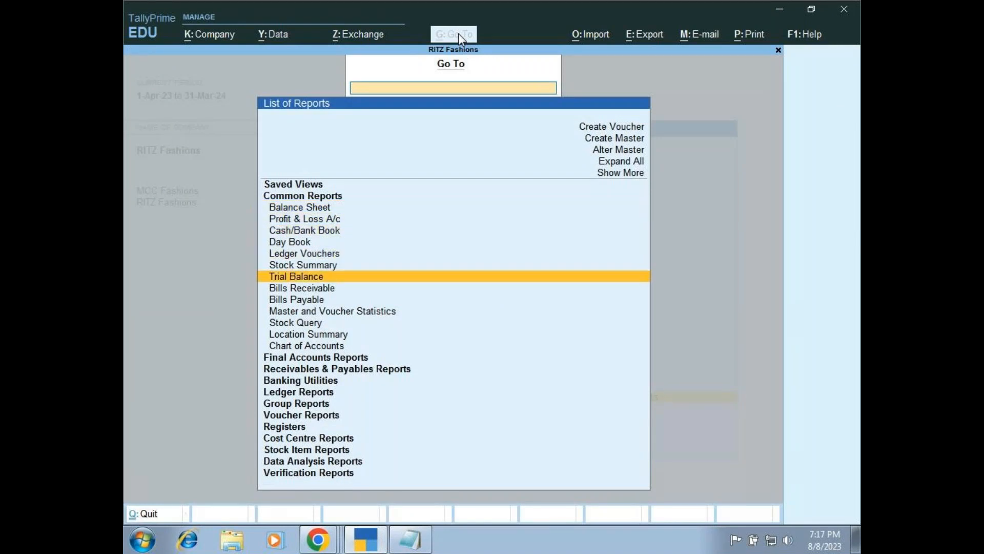
key(Down)
key(Down)
key(Down)
key(Down)
key(Down)
key(Down)
key(Down)
key(Down)
key(Down)
key(Down)
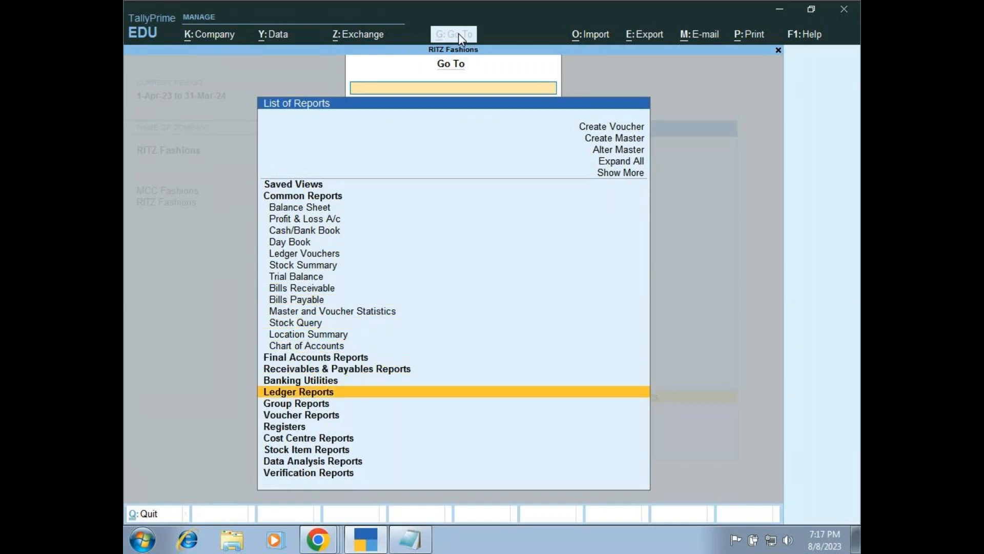
key(Return)
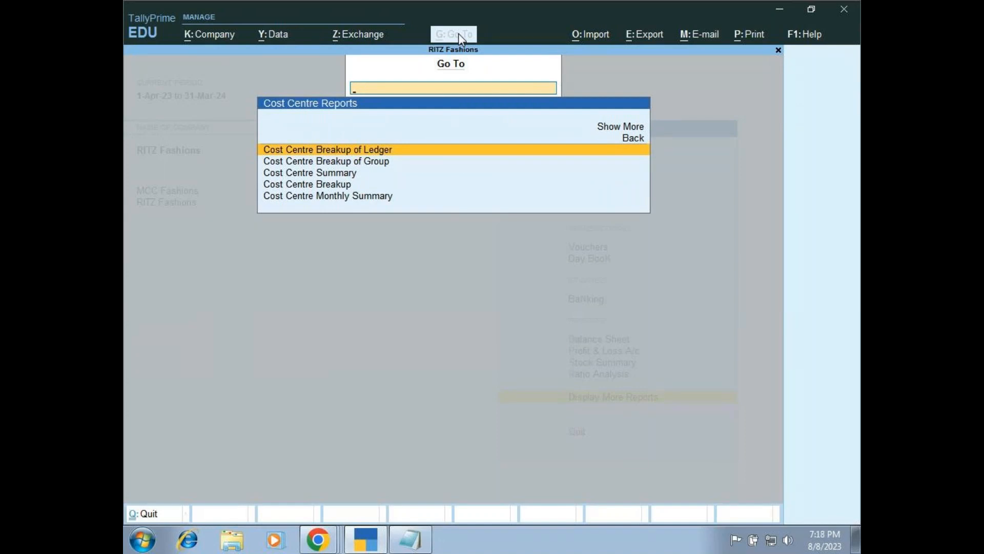
key(Escape)
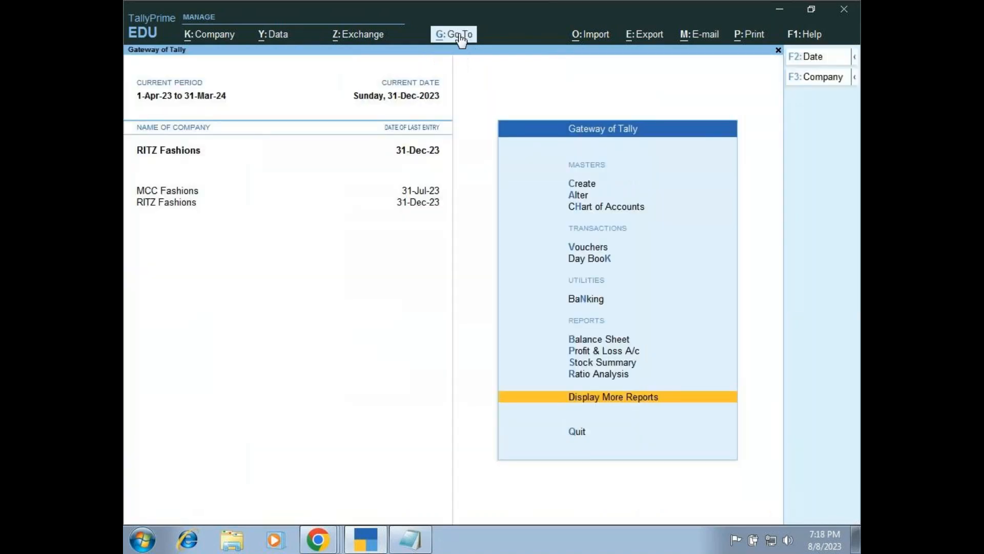
- Open the cost centres' Category Summary from the Statements of Accounts reports
key(Return)
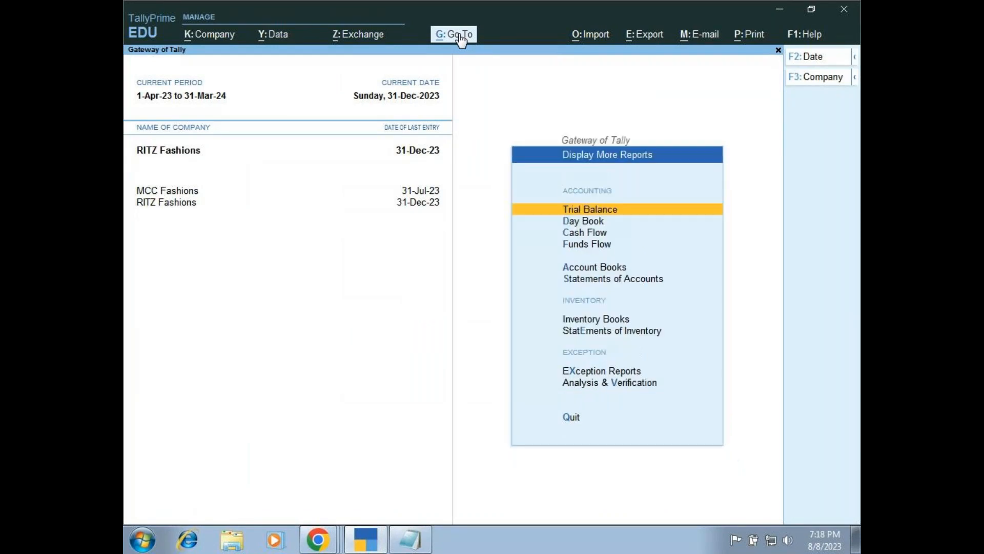
key(Down)
key(Down)
key(Down)
key(Down)
key(Down)
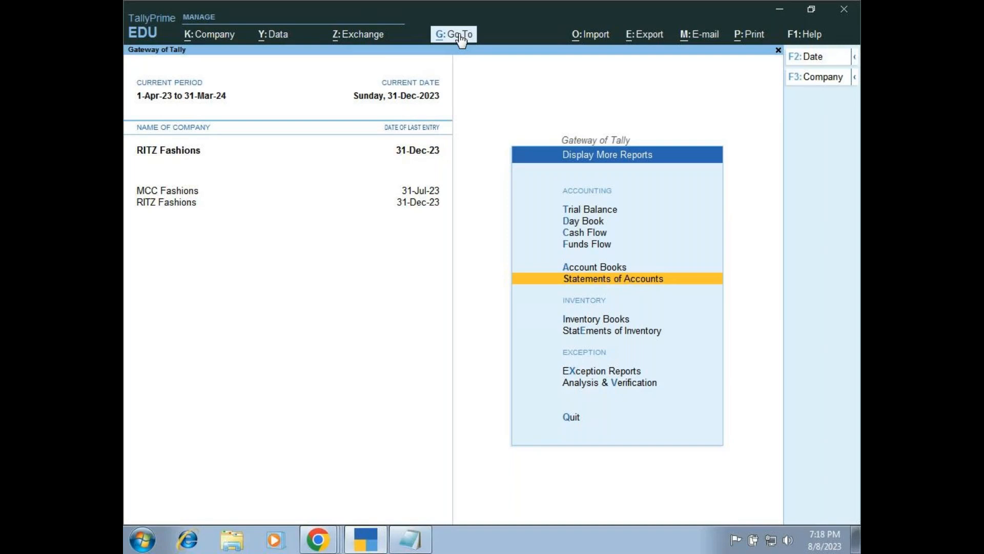
key(Return)
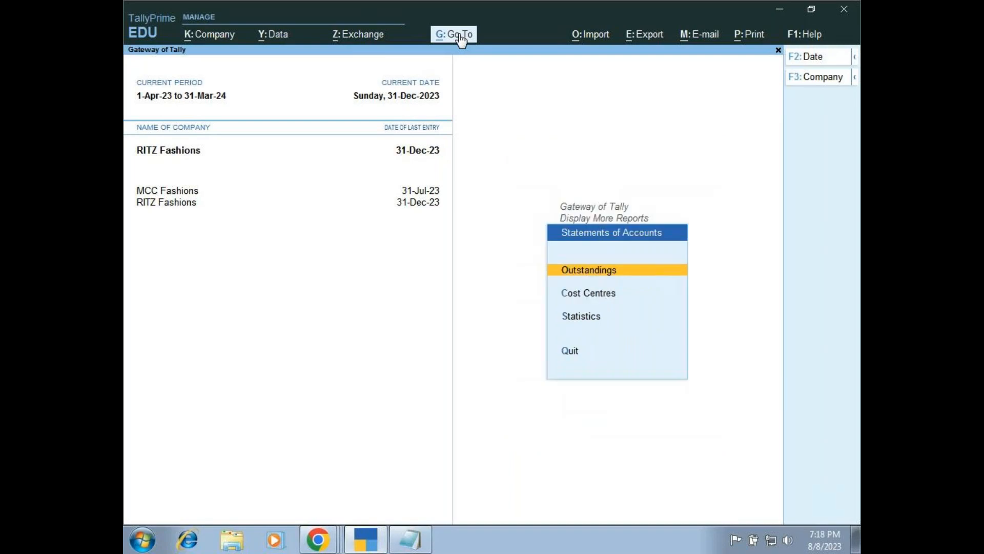
key(Down)
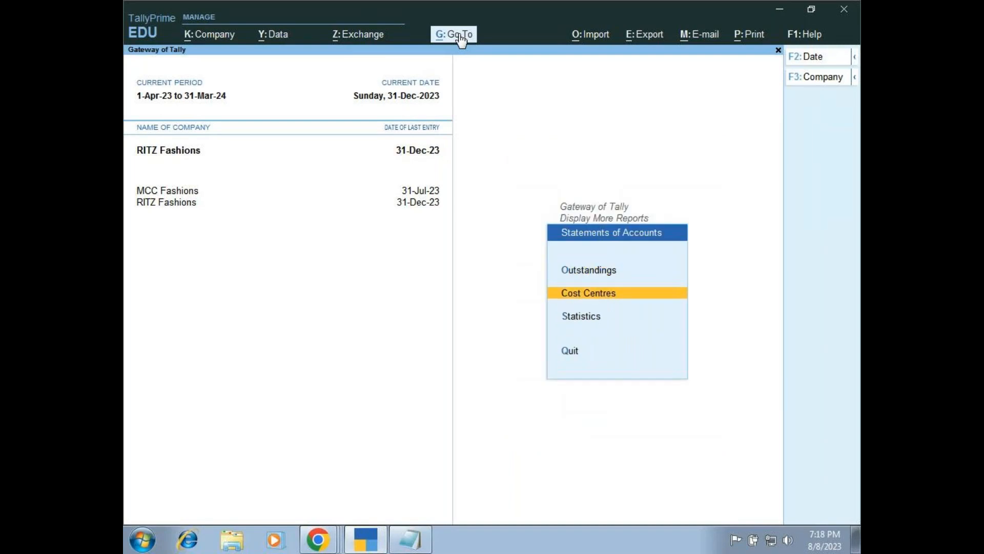
key(Return)
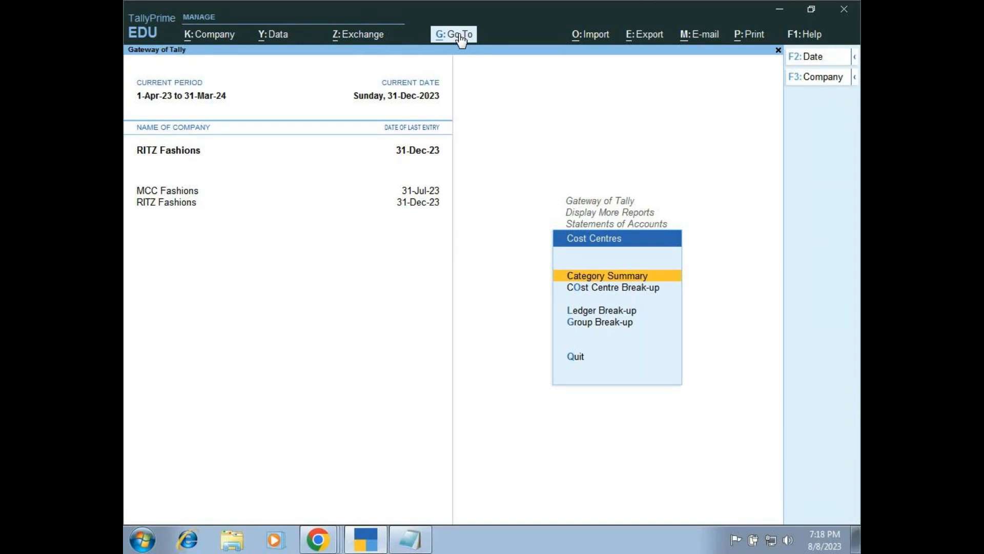
key(Return)
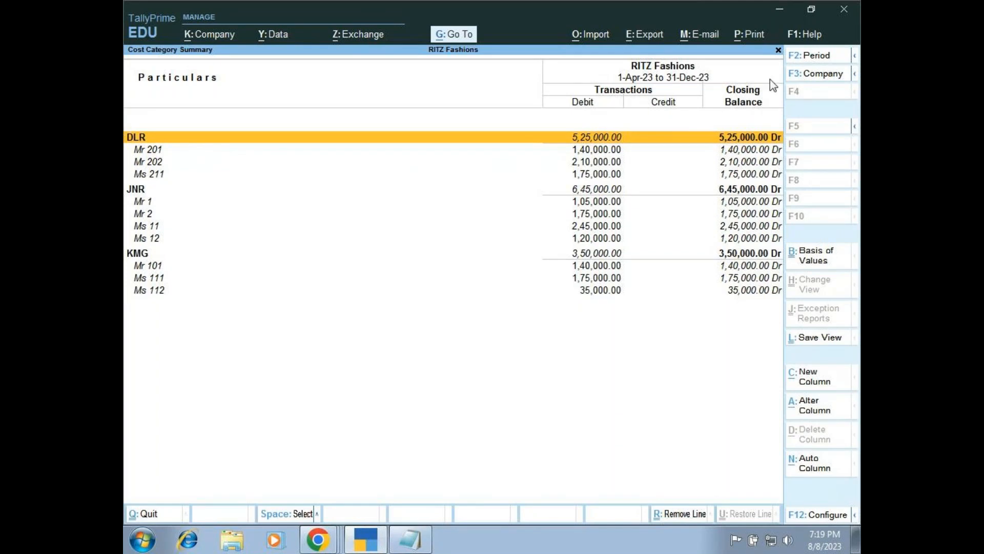
- Set the Cost Category Summary period from 1.5 to 31.8 of 2023
click(853, 58)
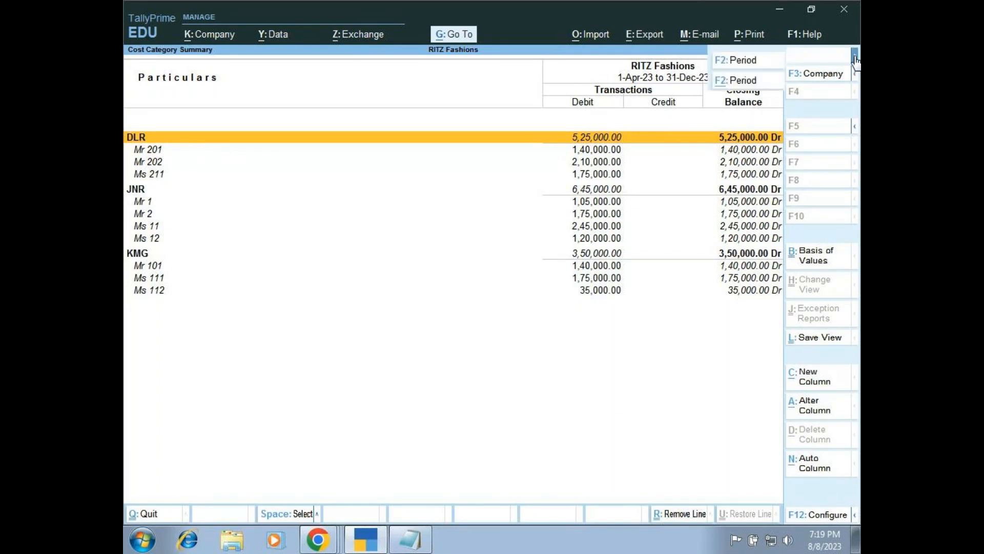
click(744, 82)
text(1)
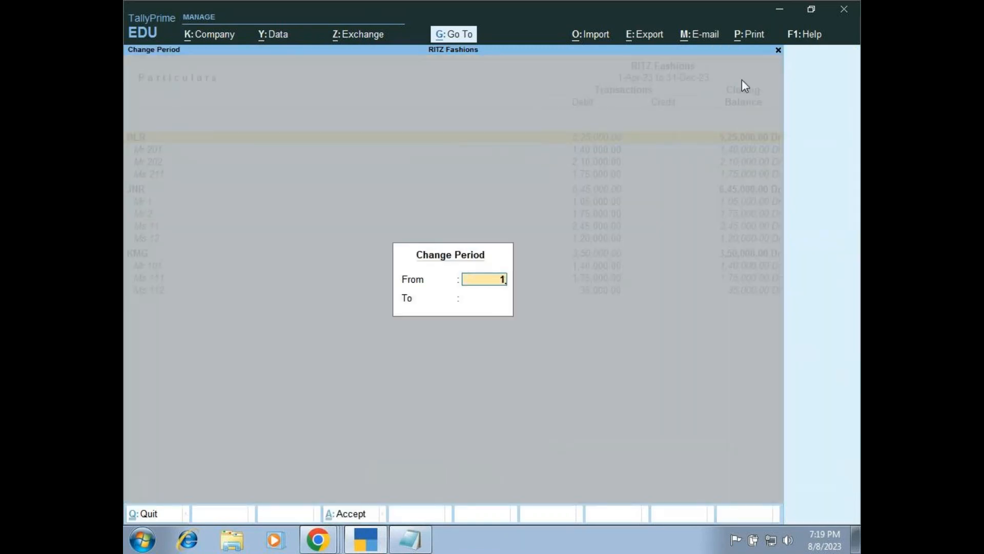
text(.5)
key(Return)
text(31.)
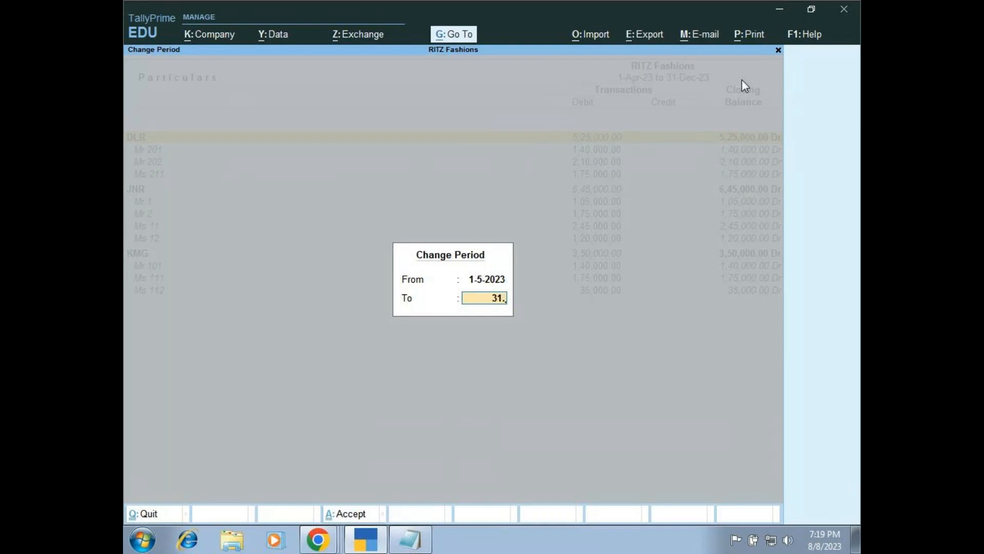
text(8)
key(Return)
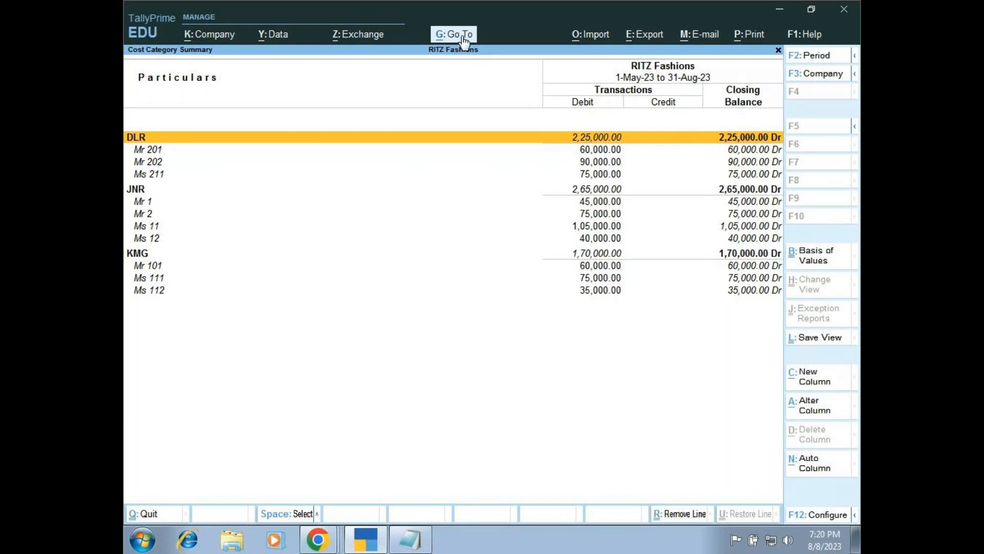
- Open the Cost Centre Break-up for Ms 11 and check the salary list in the cost Notepad file
key(Escape)
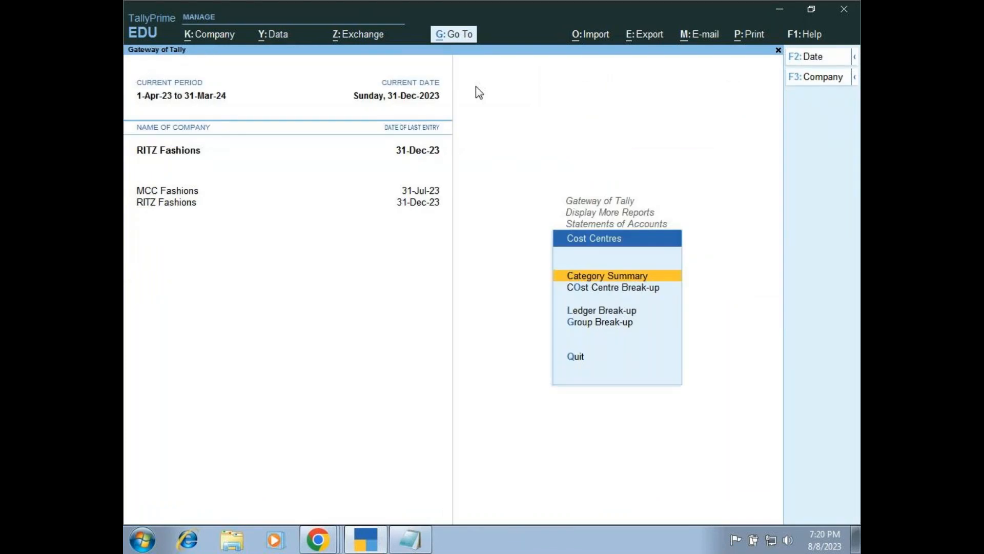
key(Down)
key(Return)
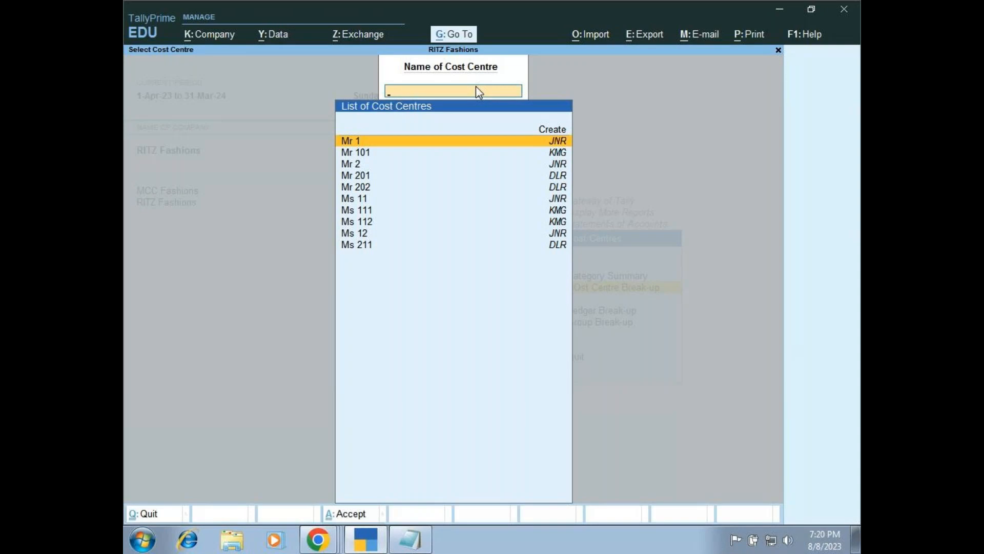
key(Down)
key(Down)
key(Down)
key(Down)
key(Down)
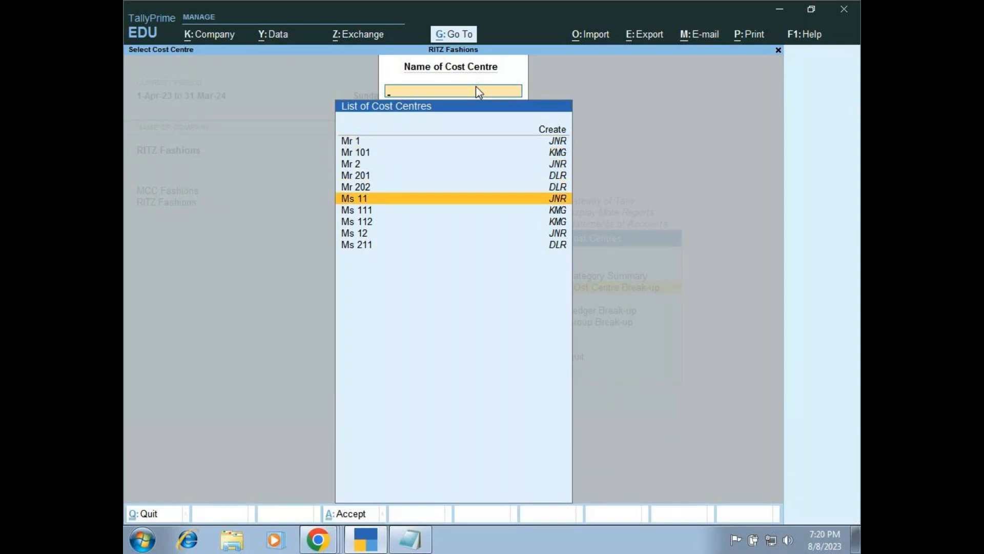
key(Return)
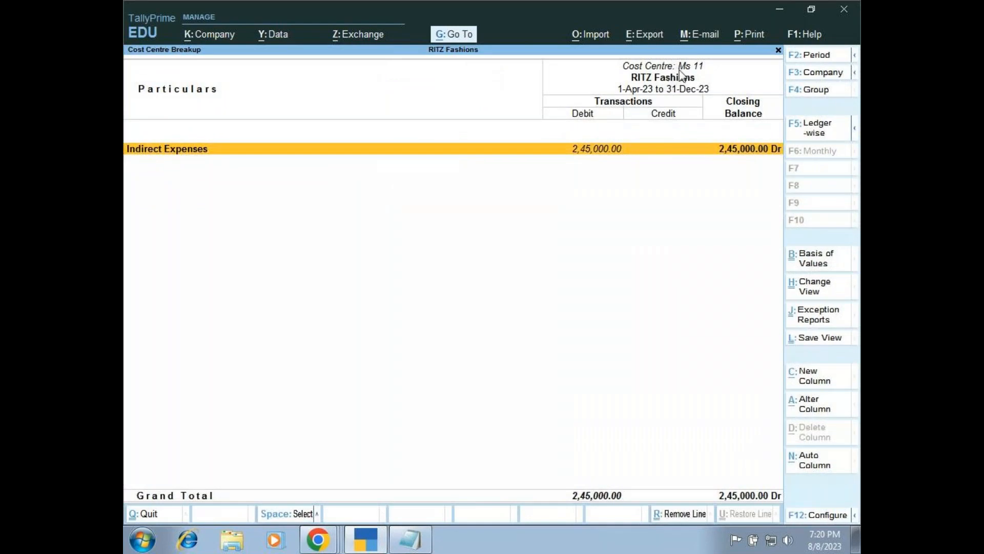
click(413, 543)
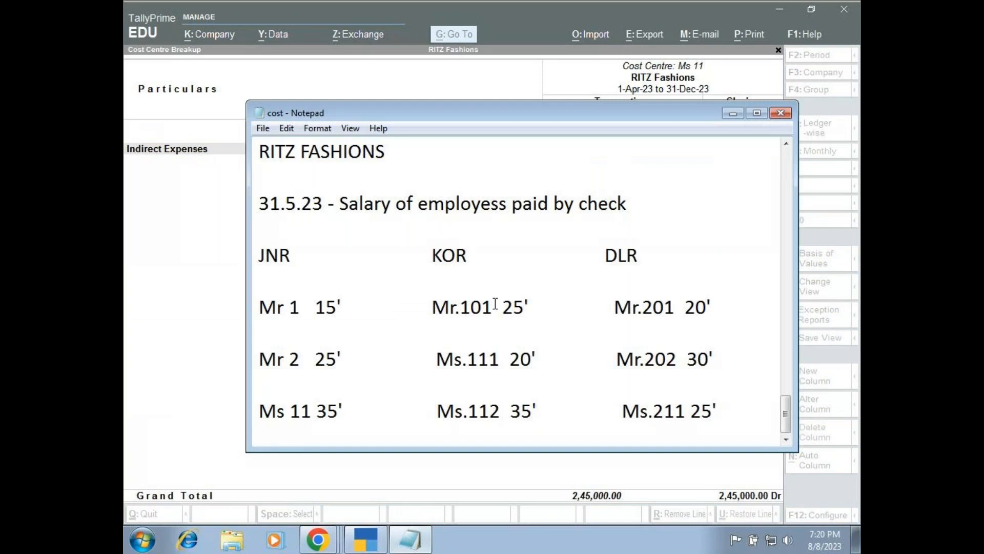
click(733, 115)
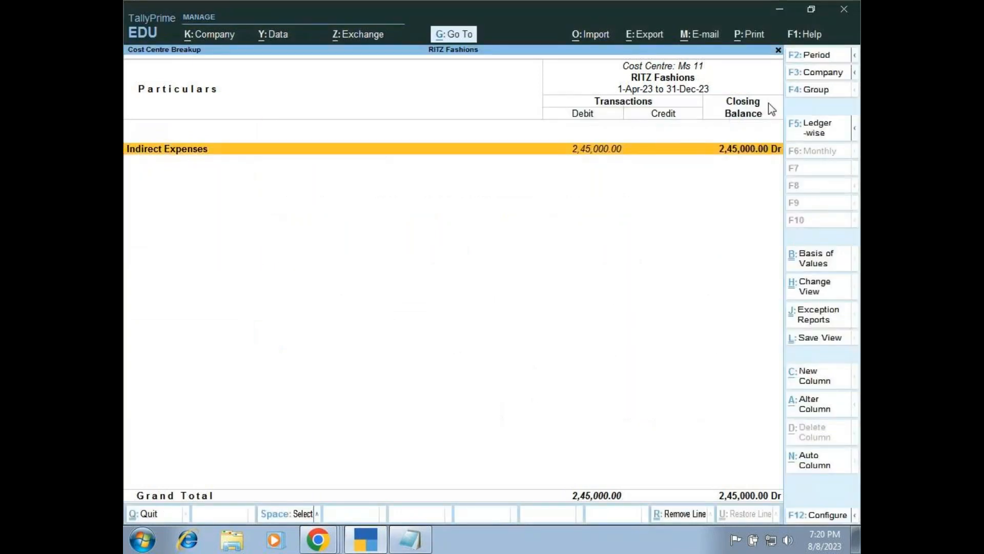
- Set the Ms 11 cost centre break-up period from 1.6 to 31.12 of 2023
click(819, 55)
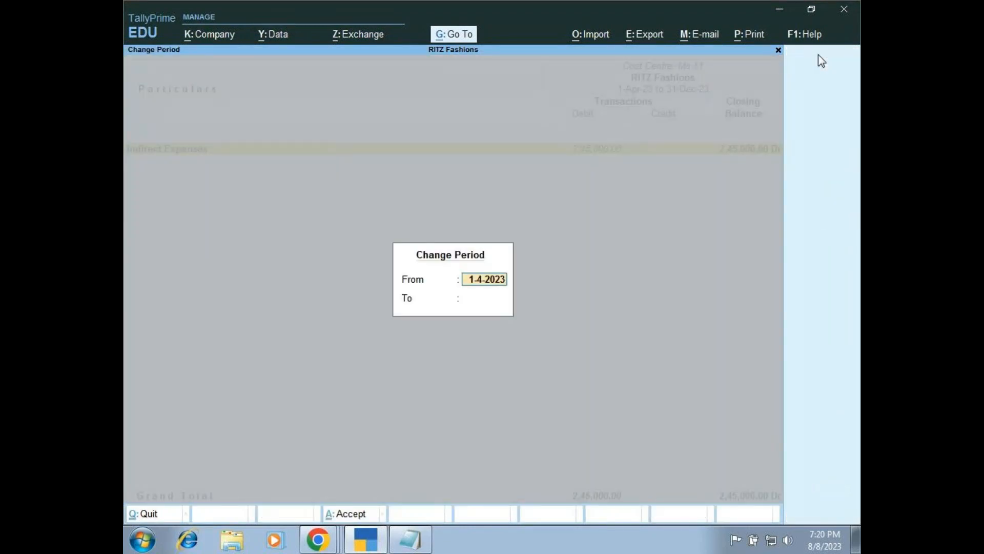
text(1.6)
key(Return)
text(31.12)
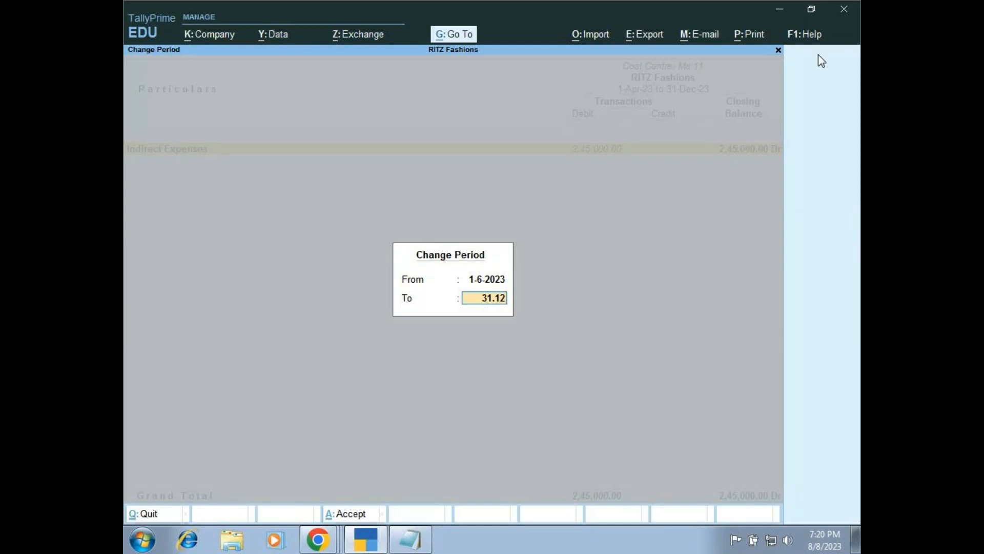
key(Return)
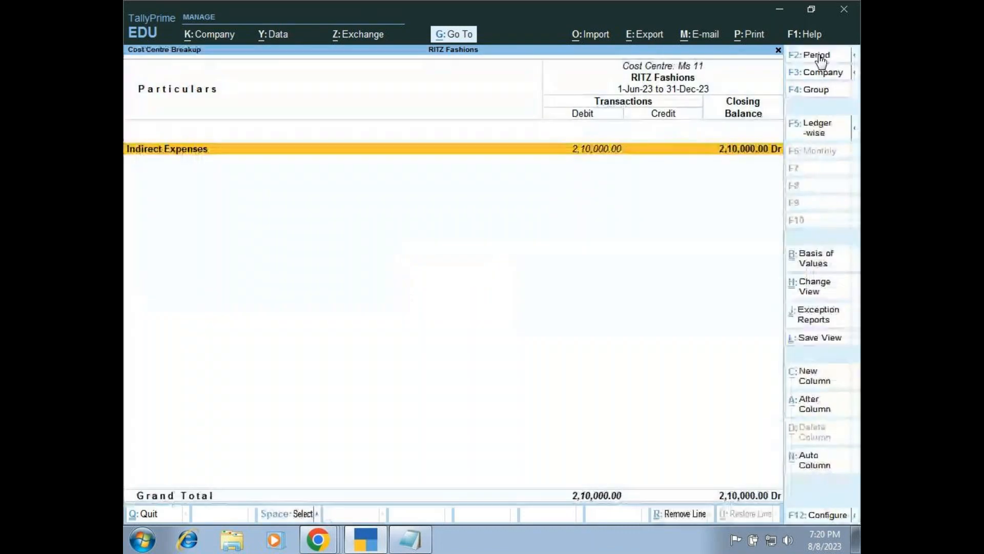
- Drill down from Indirect Expenses through Salary A/c to the December salary vouchers of Ms 11
key(Return)
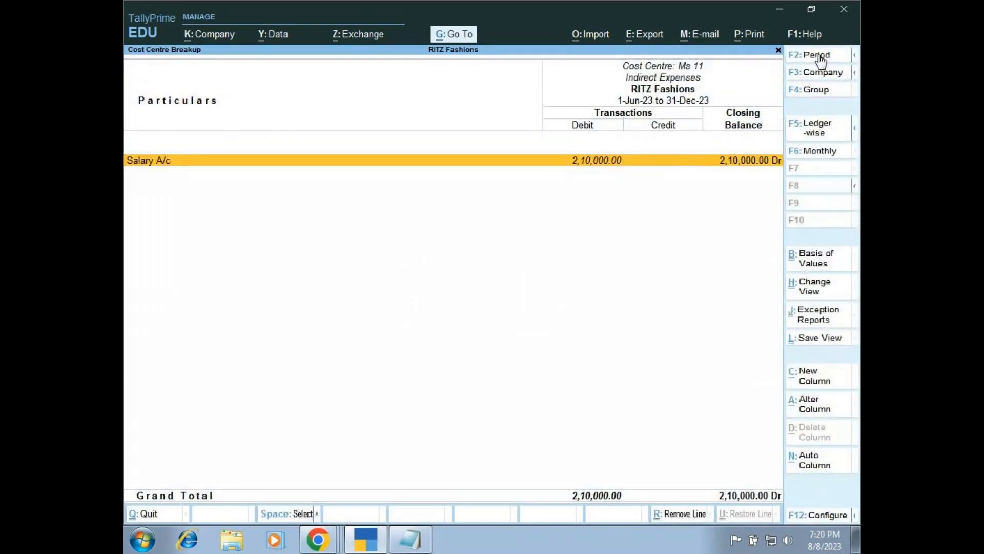
key(Return)
key(Return)
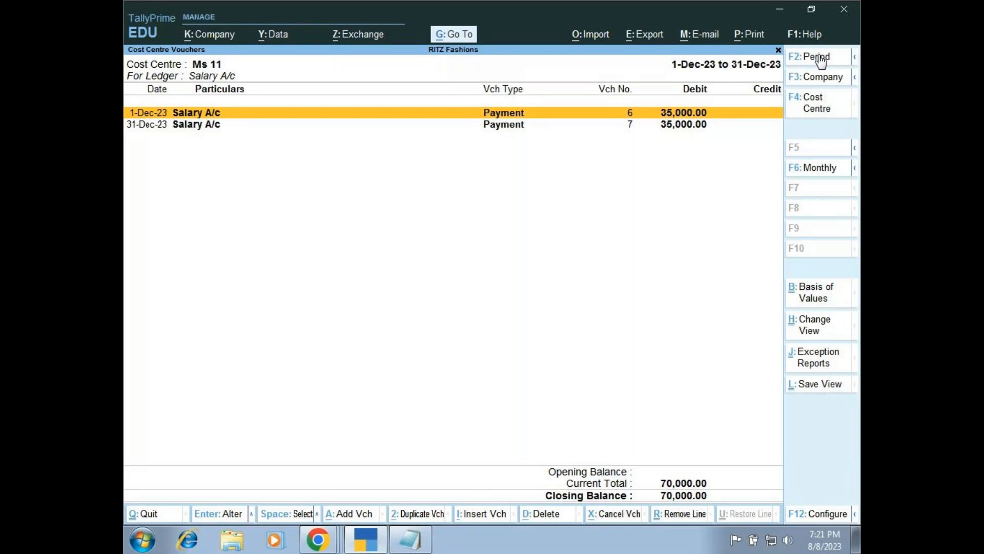
- List the Ms 11 salary vouchers from 1-6-2023 to 31-12-2023, and return to the cost centre selection
click(820, 60)
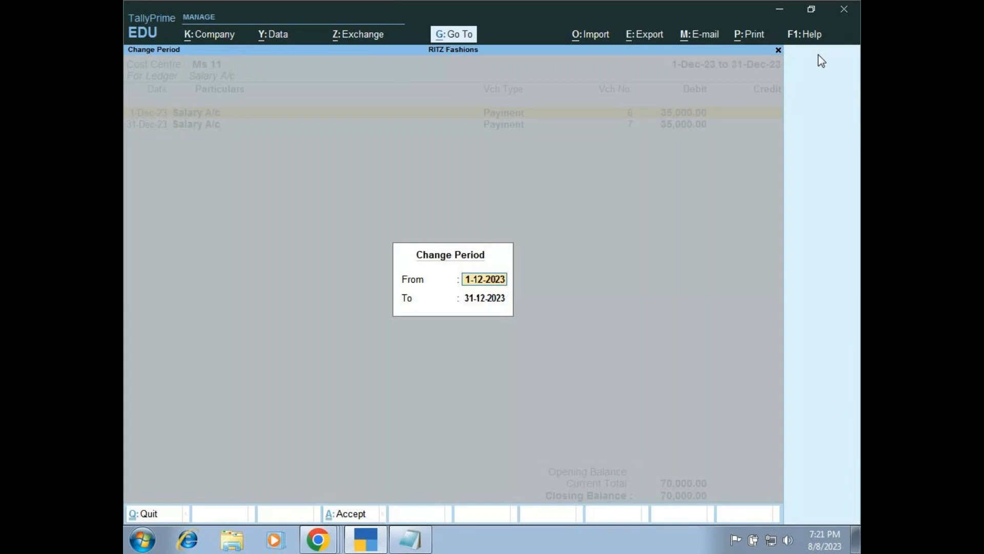
text(1)
text(.6)
key(Return)
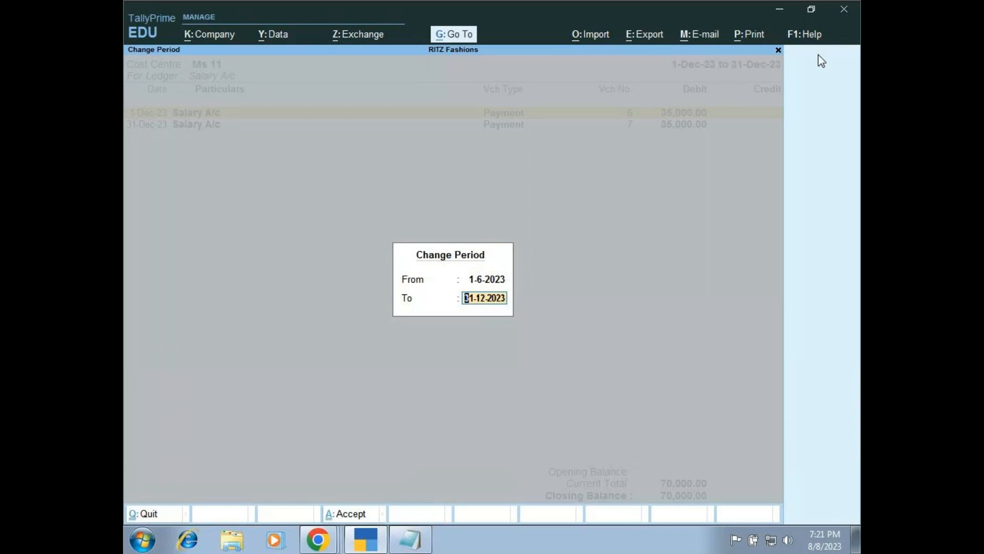
key(Return)
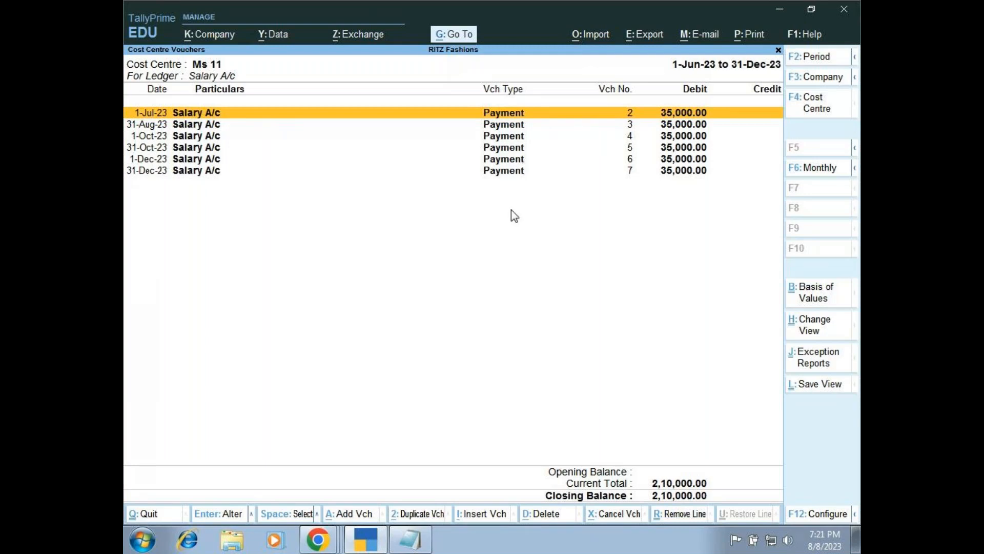
key(Escape)
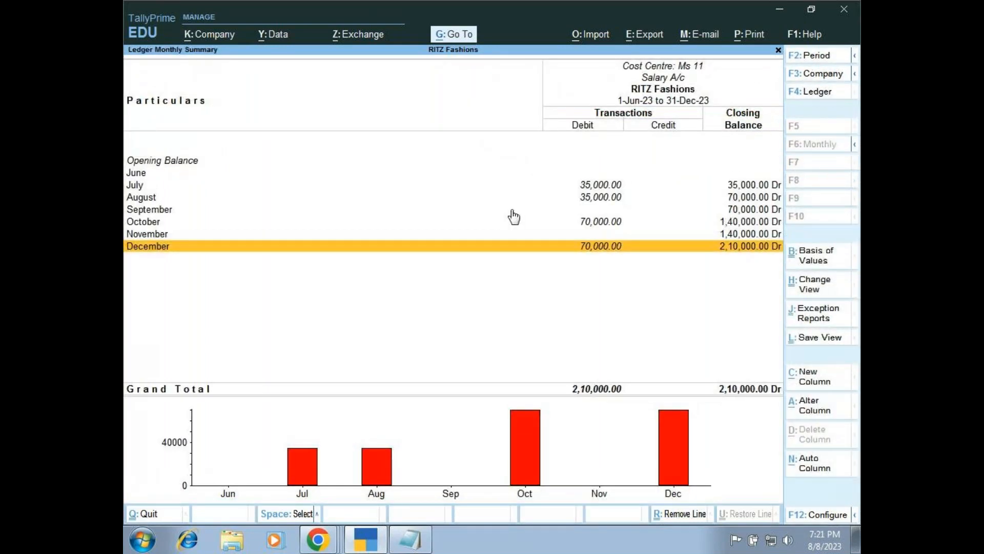
key(Escape)
key(Escape)
key(Escape)
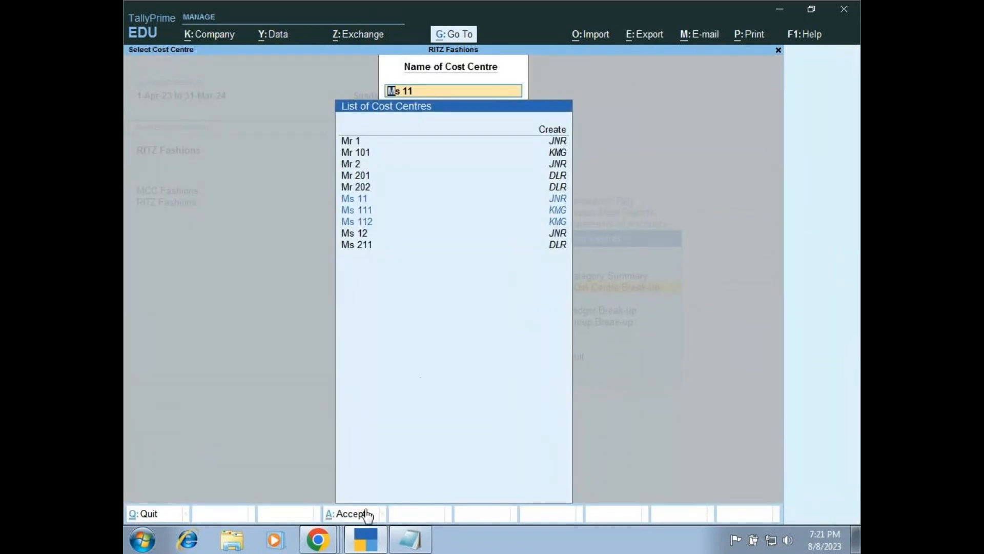
- Check the GoTo meeting window in Chrome and minimize it to return to TallyPrime
mouse_move(317, 539)
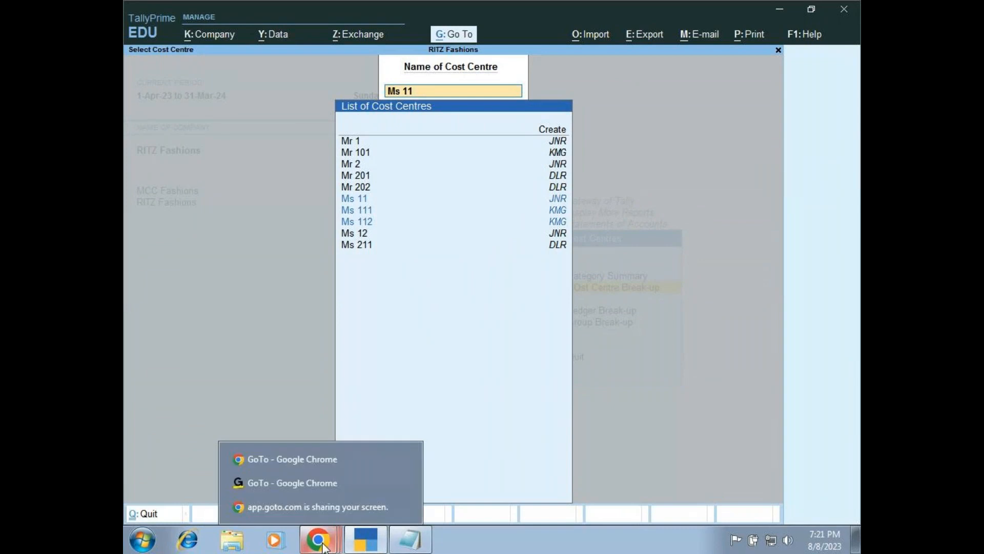
click(323, 484)
click(323, 484)
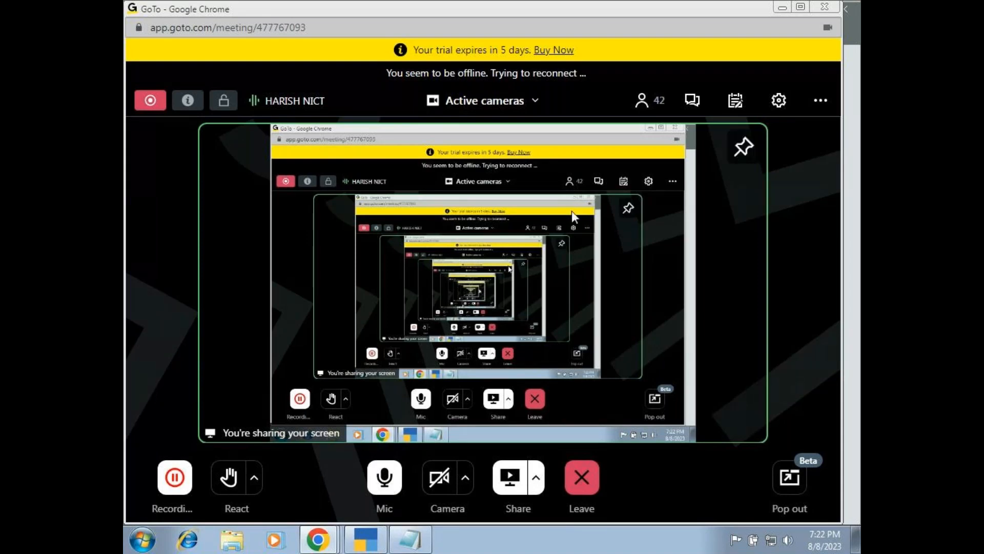
click(783, 8)
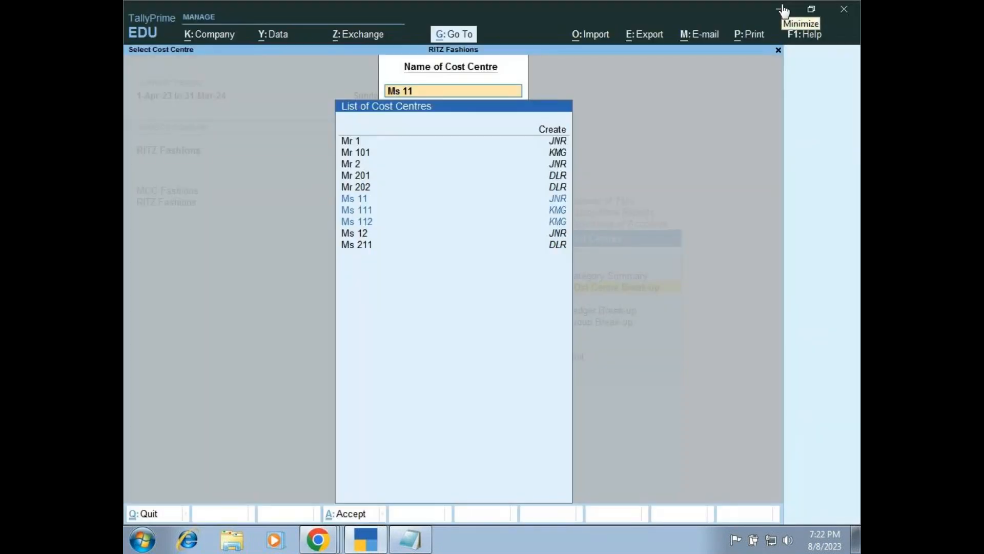
- Return to the Gateway of Tally and review the 31.5.23 RITZ Fashions salary list in the cost Notepad file
key(Escape)
key(Escape)
key(Escape)
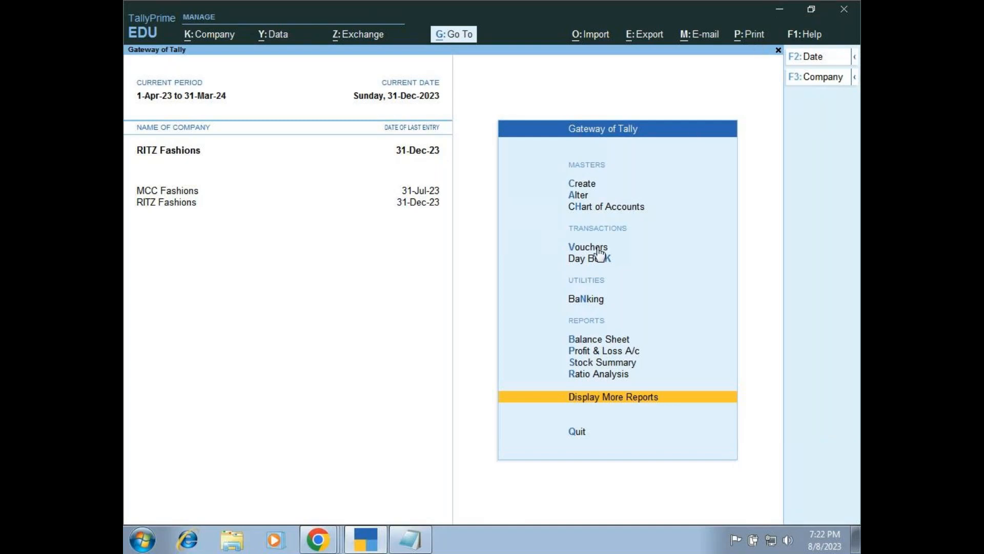
mouse_move(411, 542)
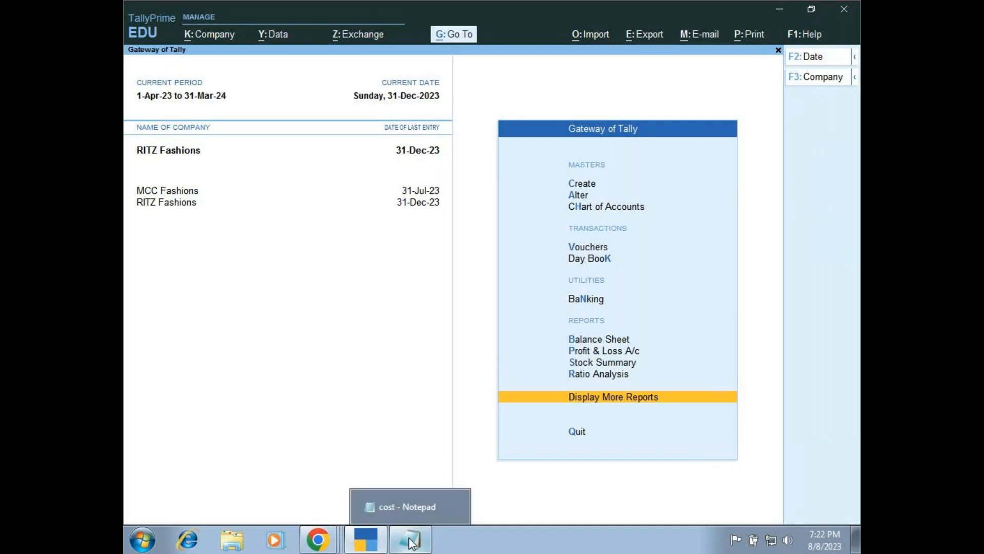
click(412, 542)
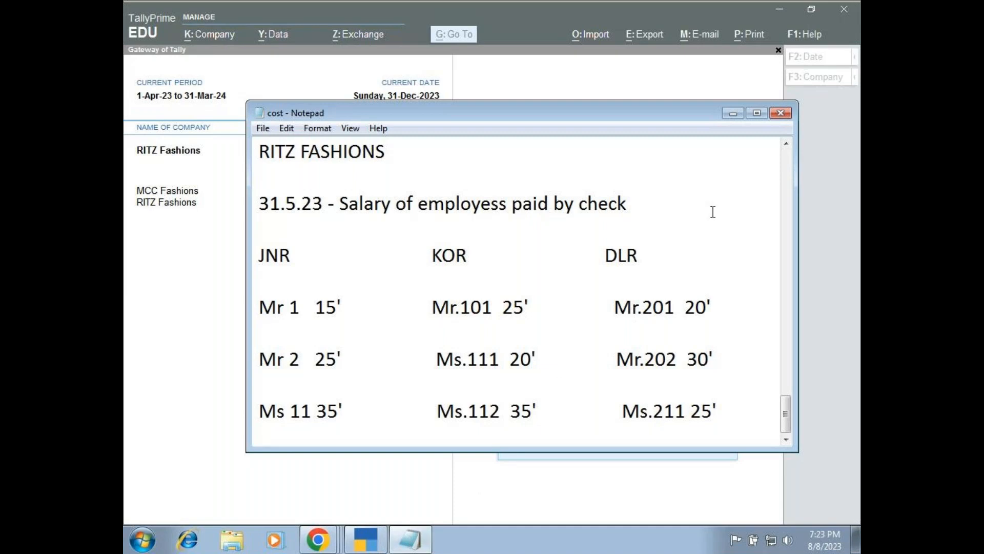
click(732, 113)
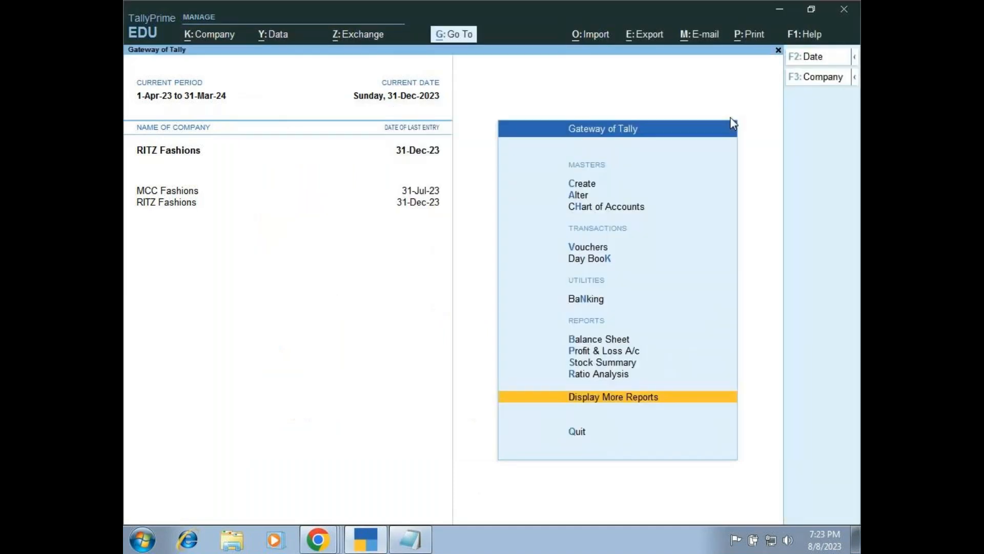
- Examine the accounting and inventory masters offered for creation, especially Stock Group, Stock Category and Stock Item, and return to the Gateway
click(575, 188)
key(Down)
key(Down)
key(Down)
key(Down)
key(Down)
key(Down)
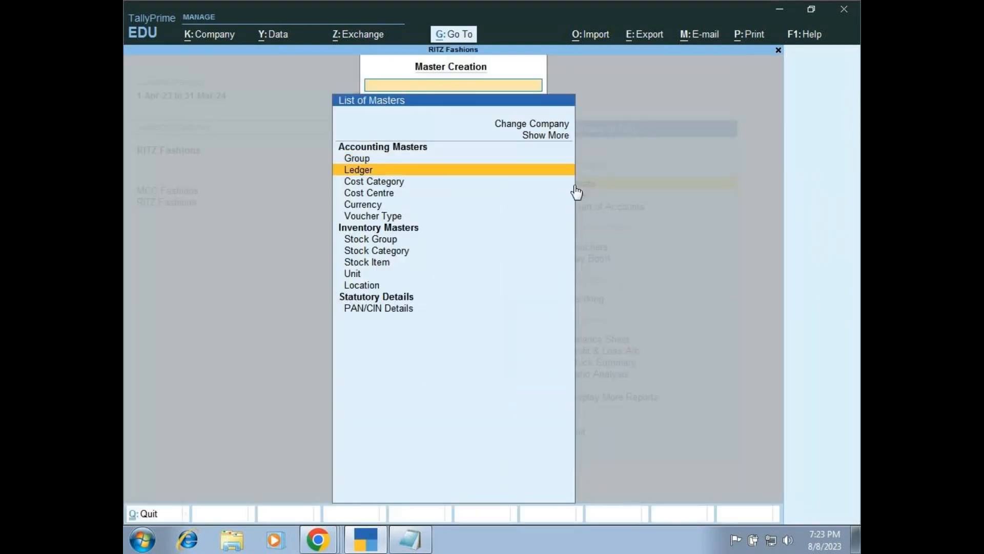
key(Down)
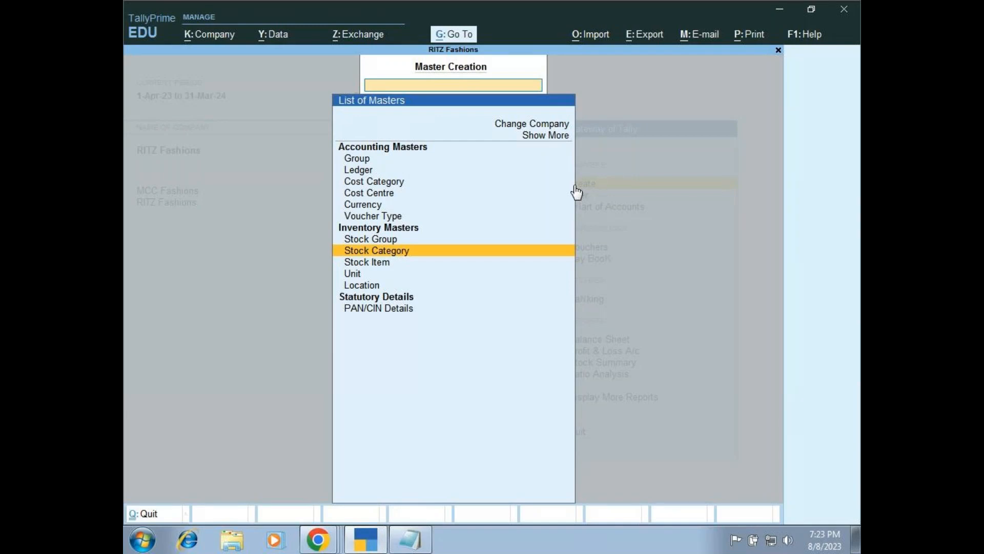
key(Up)
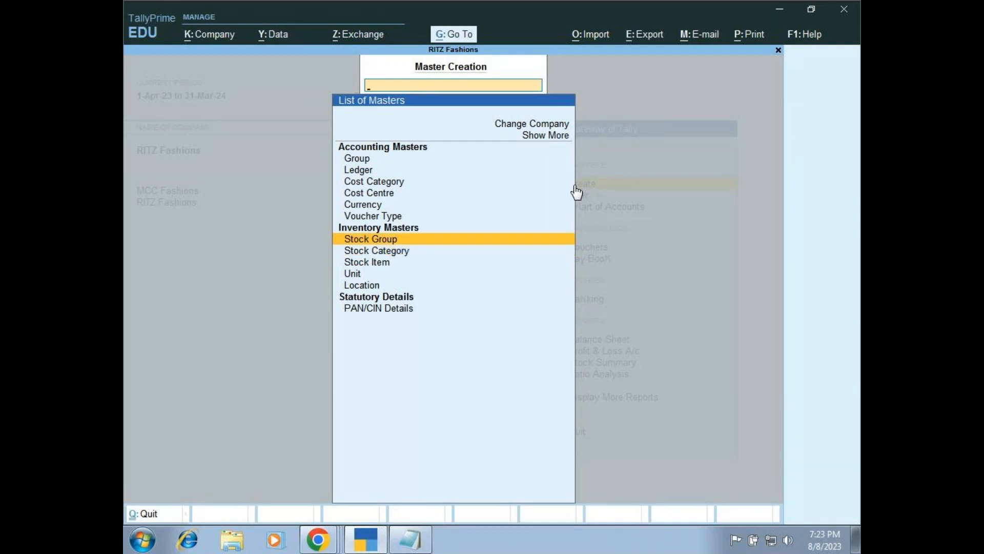
key(Down)
key(Down)
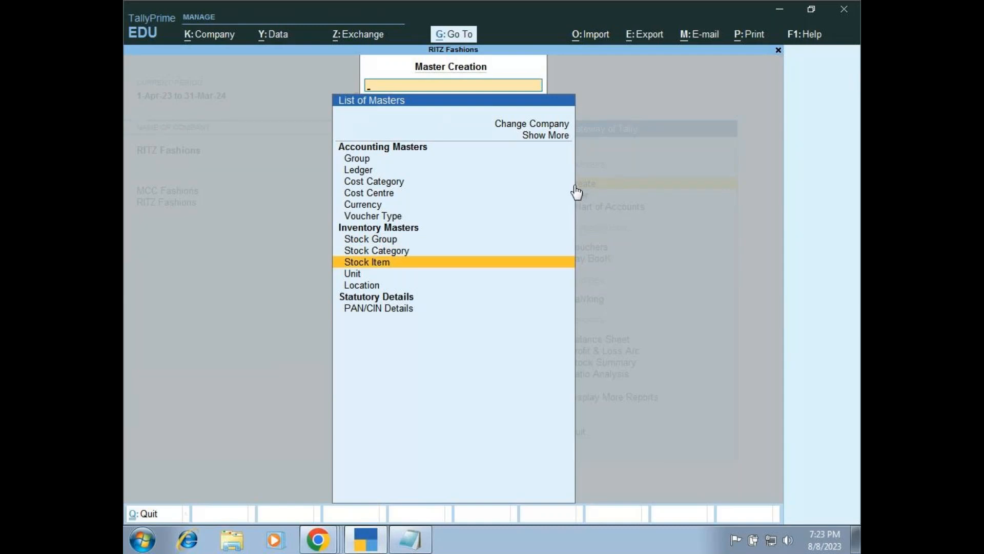
key(Up)
key(Up)
key(Up)
key(Up)
key(Up)
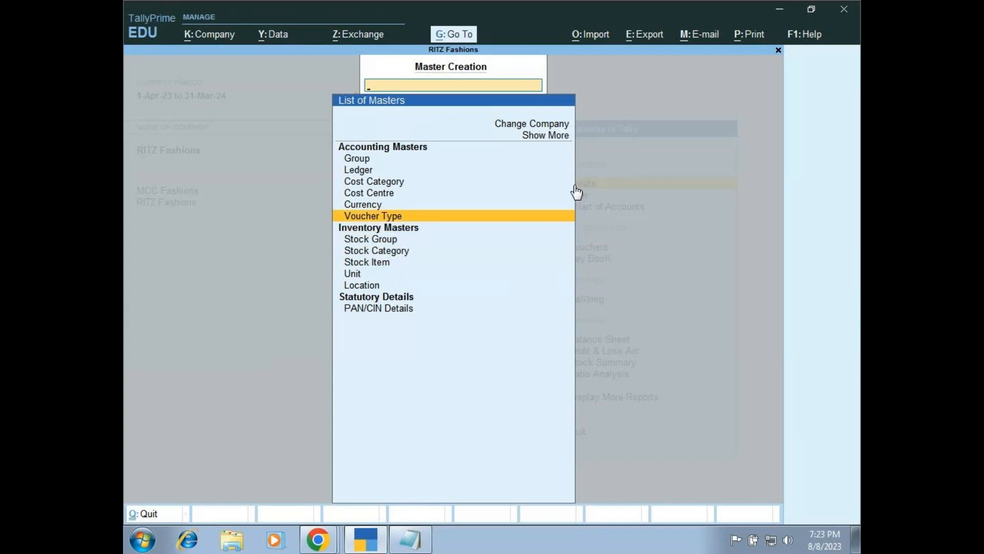
key(Up)
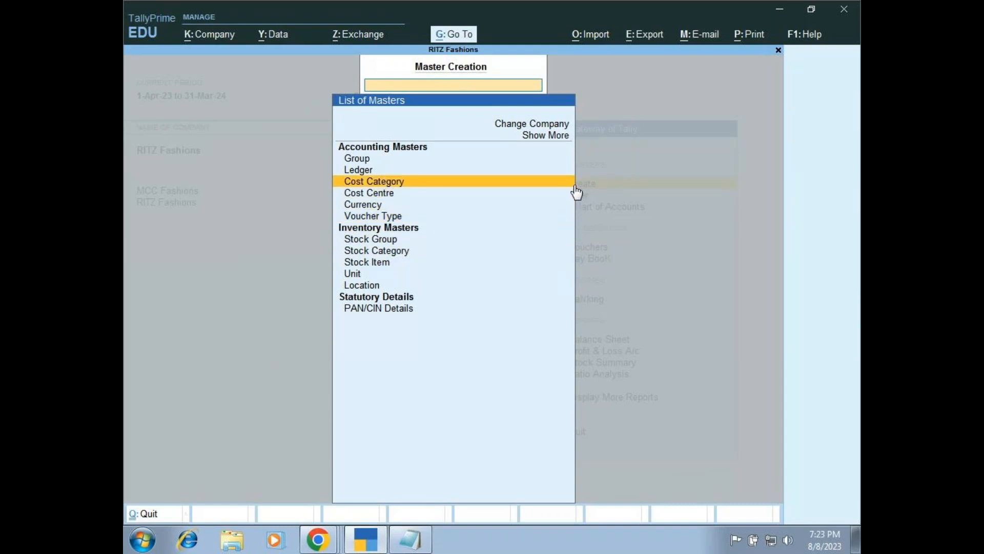
key(Down)
key(Down)
key(Down)
key(Down)
key(Down)
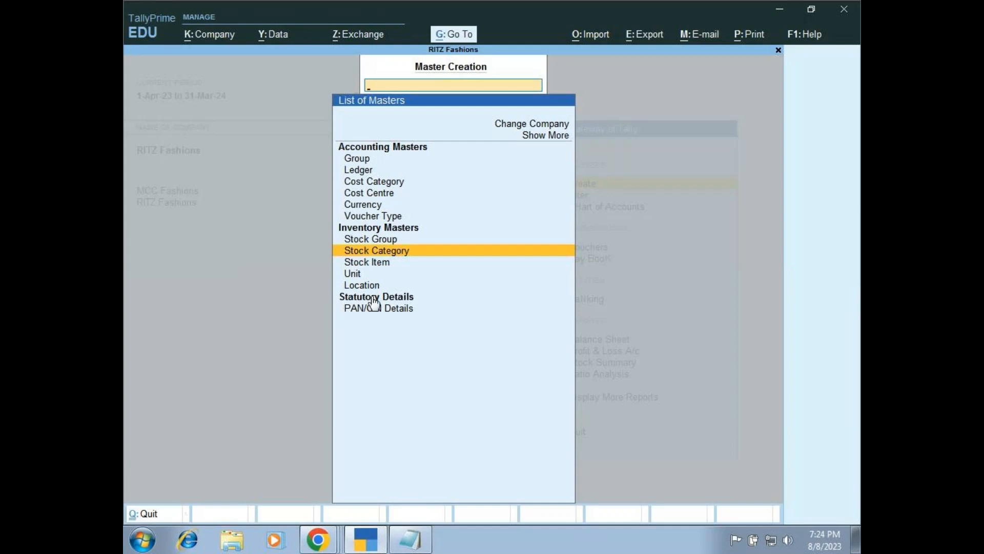
key(Escape)
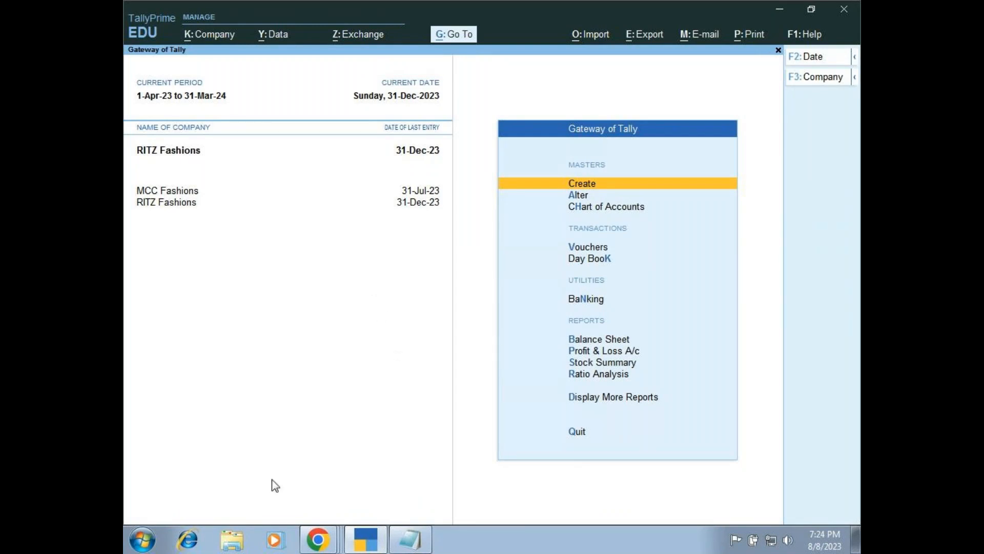
- Open the stktree document from the Documents library in Word
click(234, 541)
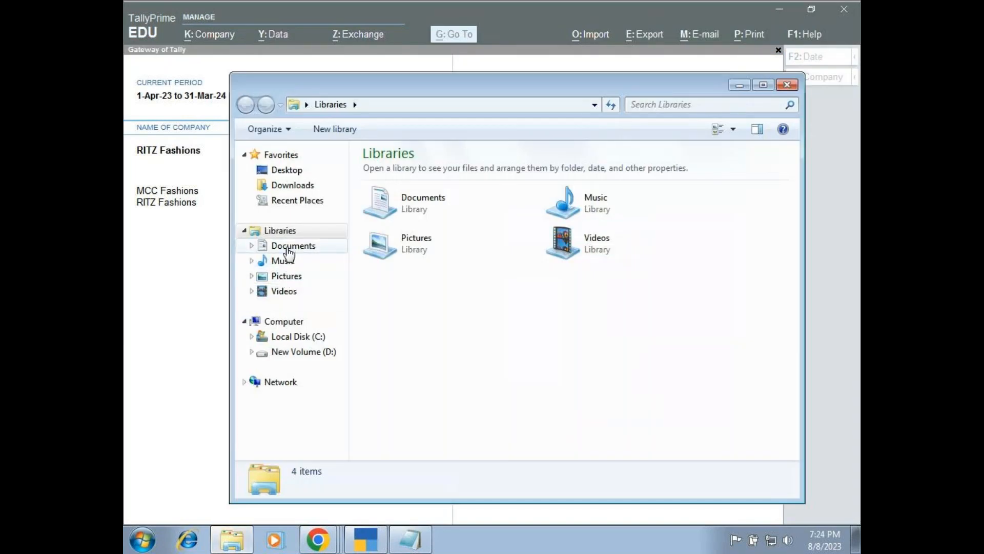
click(288, 251)
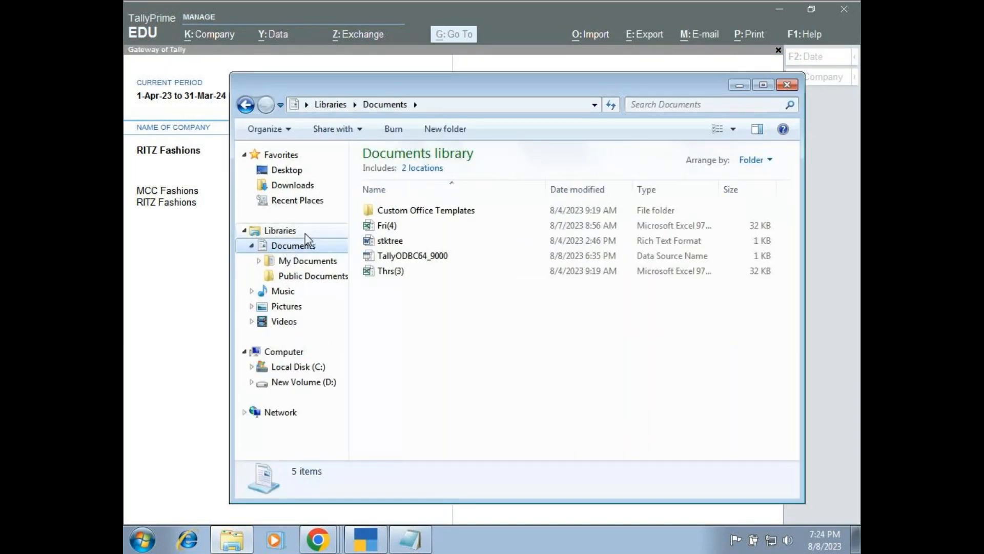
click(384, 248)
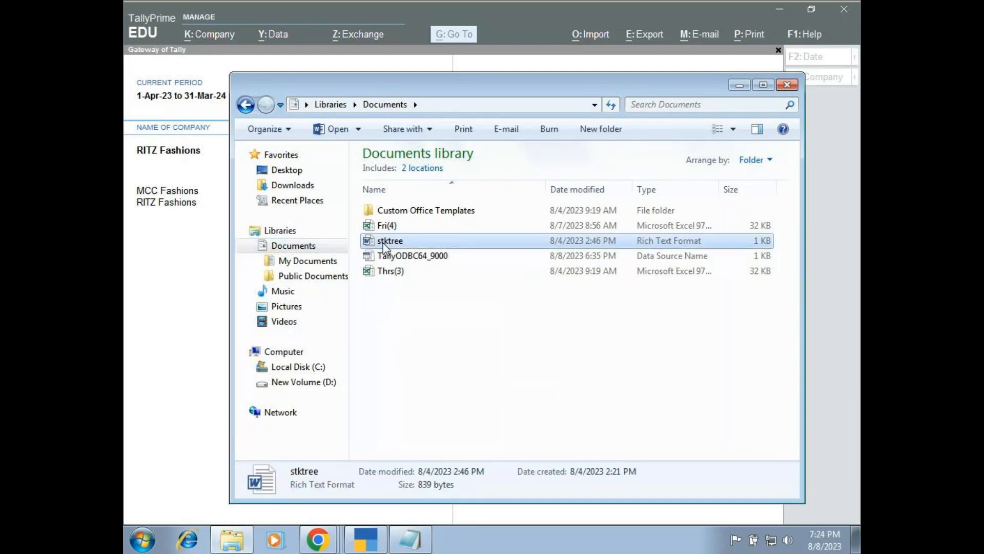
click(384, 242)
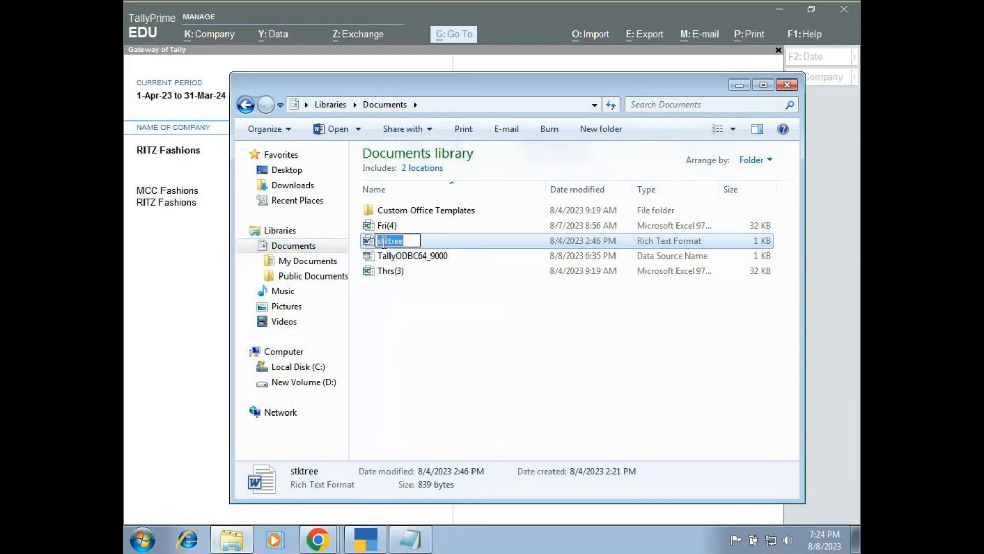
double_click(438, 238)
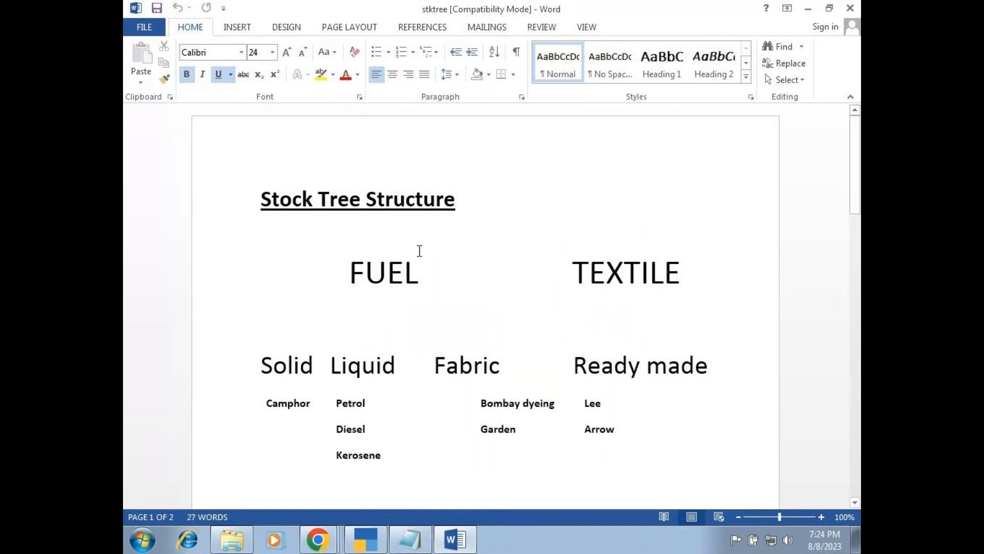
- Try to shift the Fabric heading further along the subgroup line
click(435, 365)
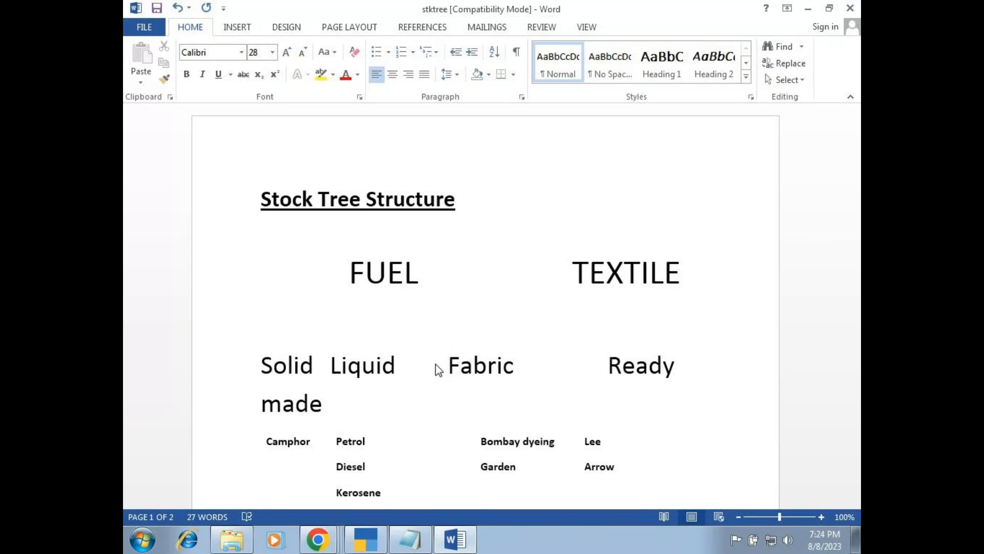
key(BackSpace)
key(BackSpace)
key(BackSpace)
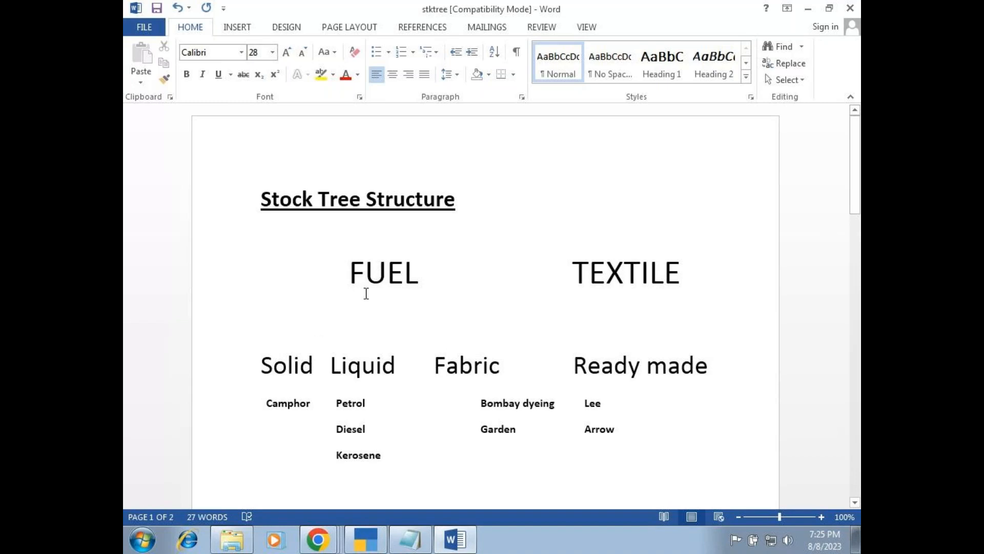
- Switch to TallyPrime to view the list of masters for creation, and return to the stktree document in Word
click(292, 366)
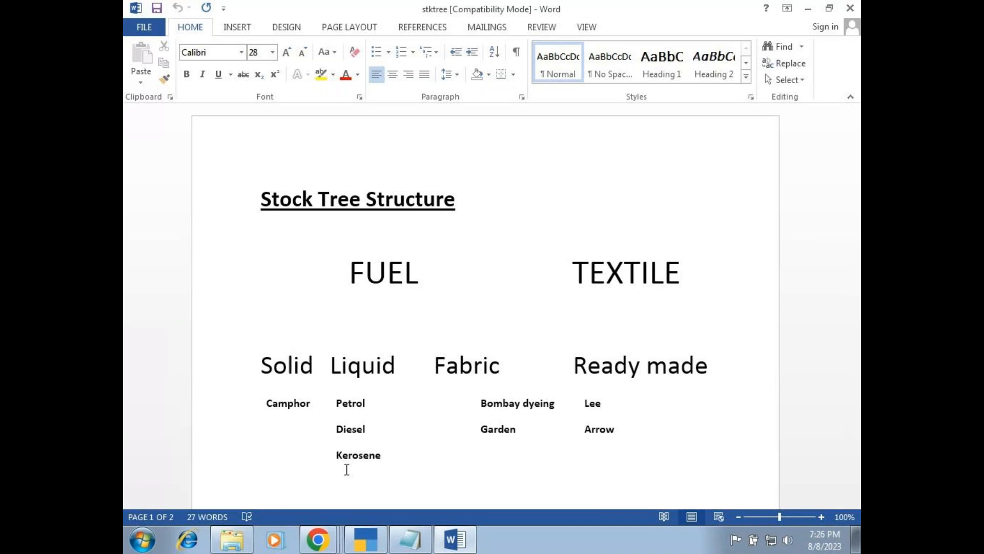
mouse_move(367, 544)
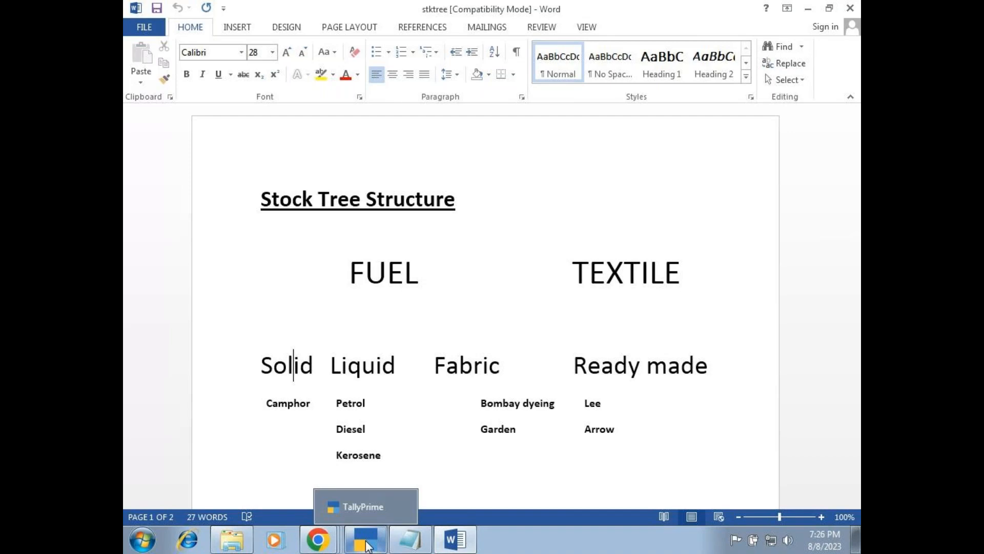
click(367, 543)
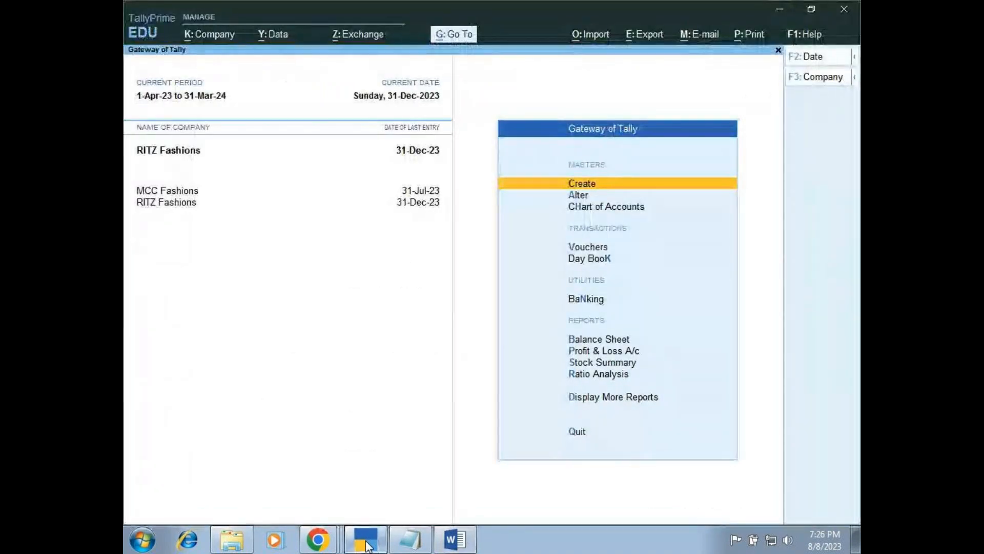
key(Return)
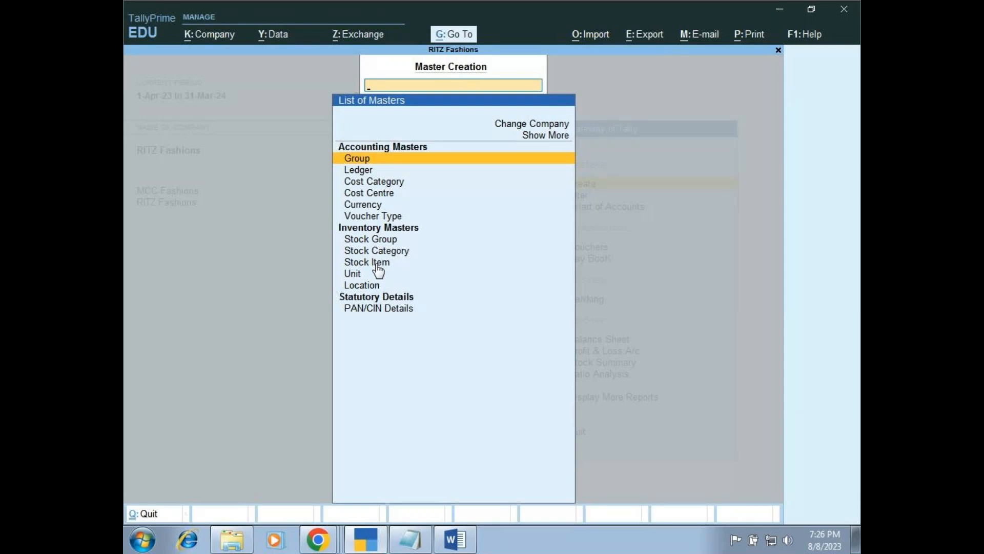
mouse_move(454, 549)
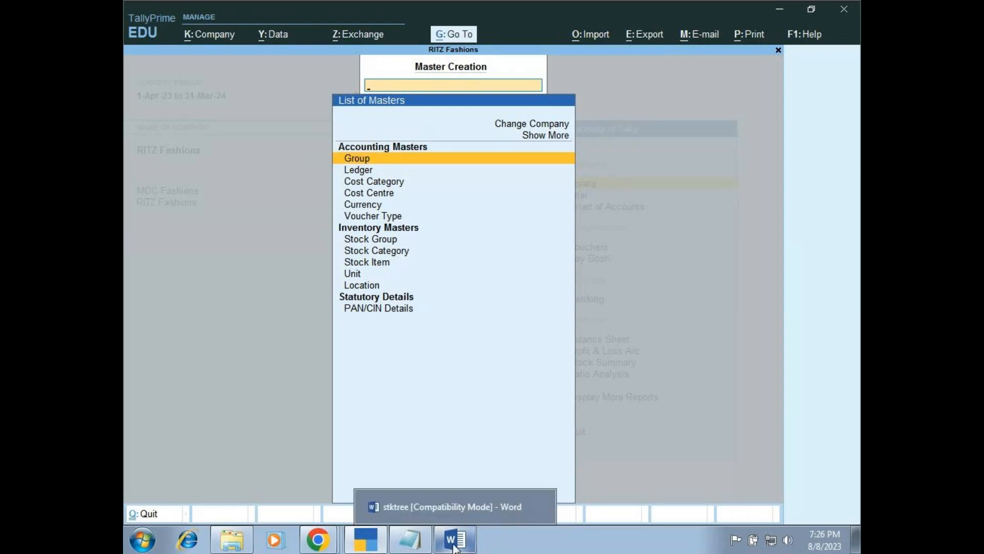
click(455, 548)
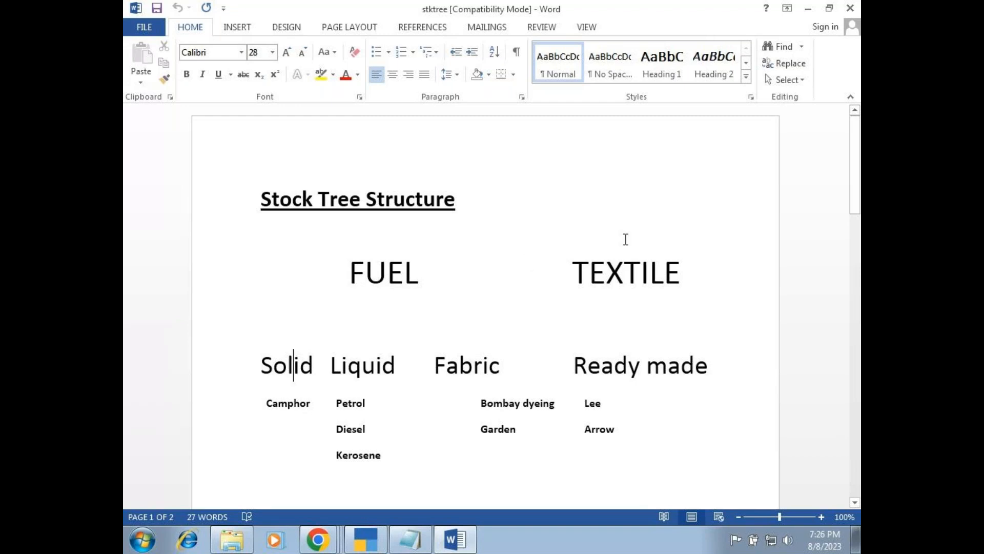
- Indent the Fabric heading by one tab and reduce the spacing before Ready made to keep the subgroup headings on one line
click(436, 366)
key(Tab)
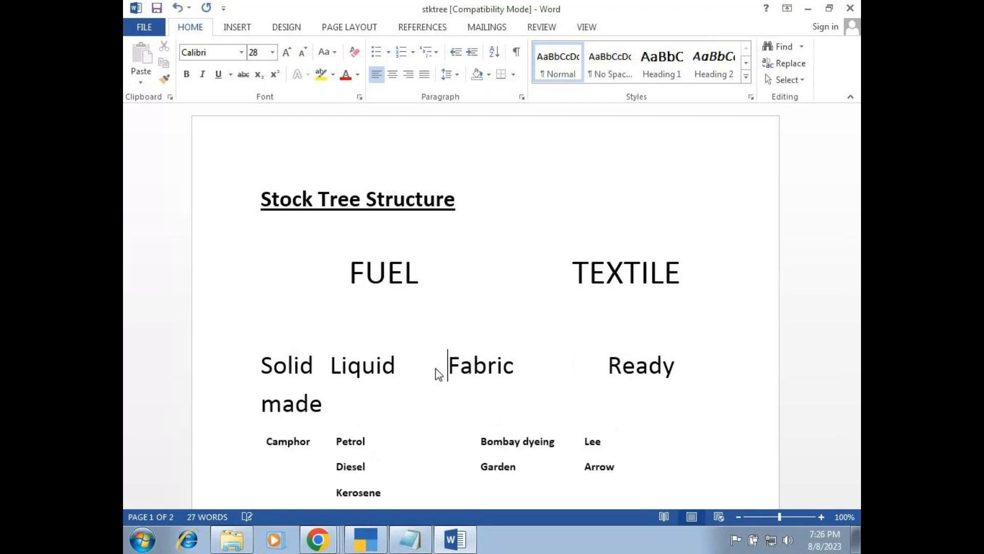
click(575, 367)
key(BackSpace)
key(BackSpace)
key(BackSpace)
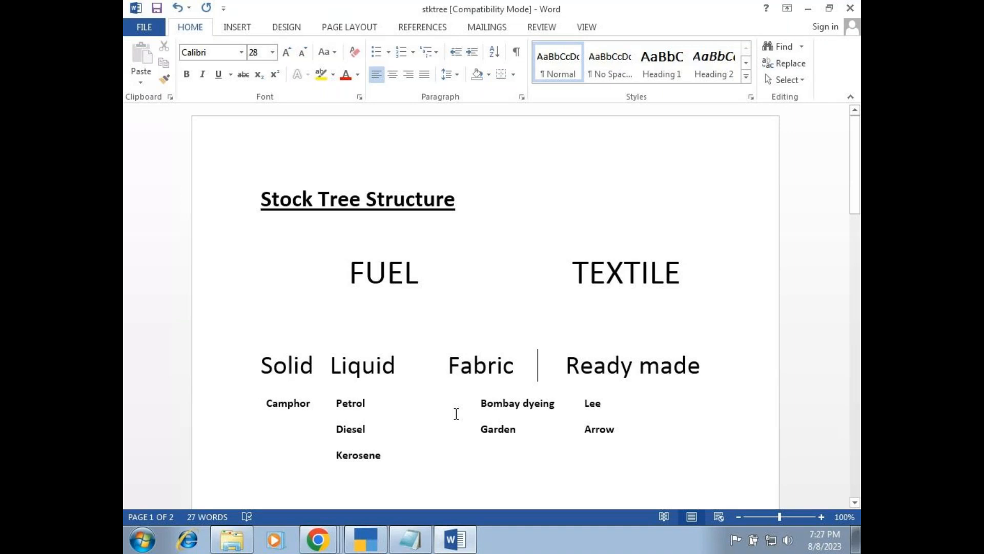
- Try a line break before Bombay dyeing in the product list and remove it
click(479, 402)
key(Return)
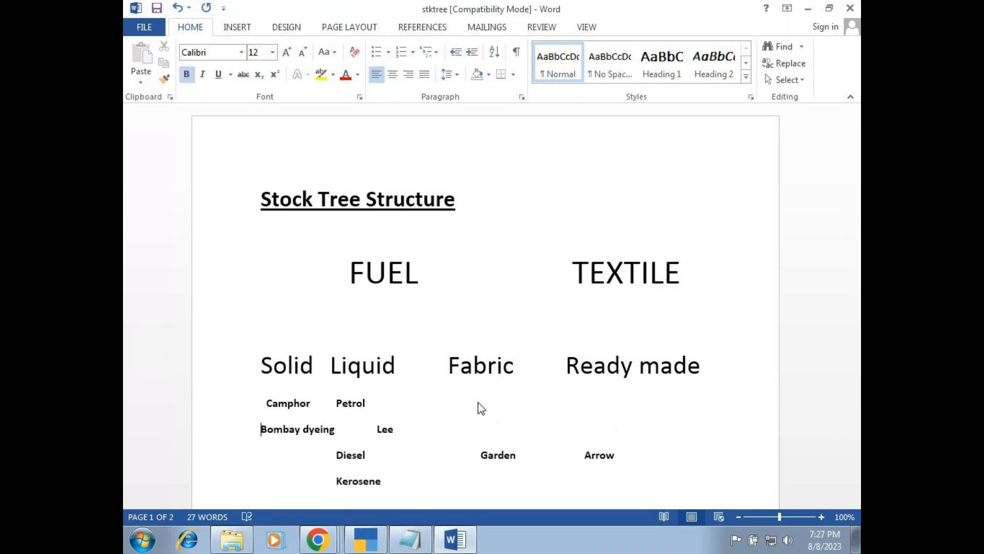
key(BackSpace)
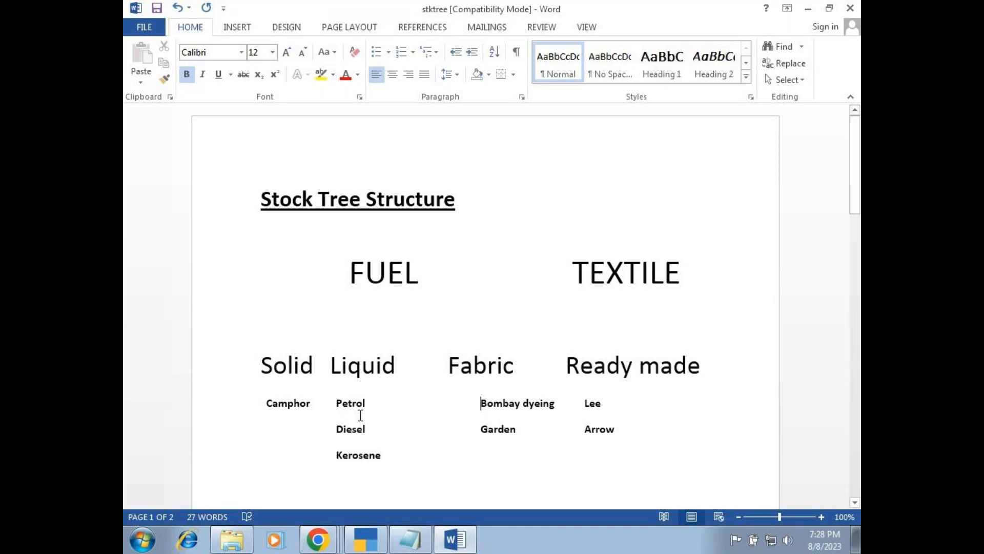
click(477, 402)
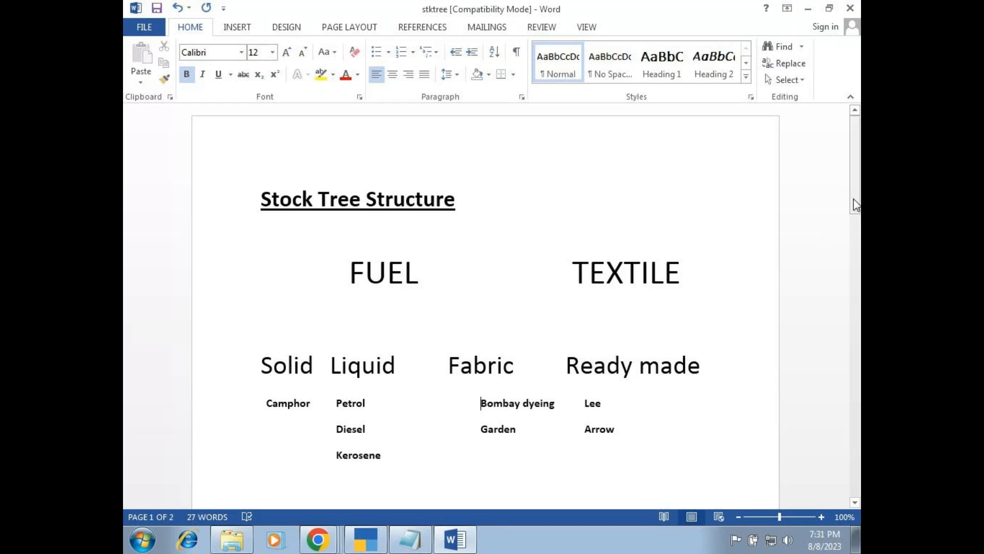
- Delete the extra blank lines above the ELECTRONICS heading
drag(855, 205, 859, 314)
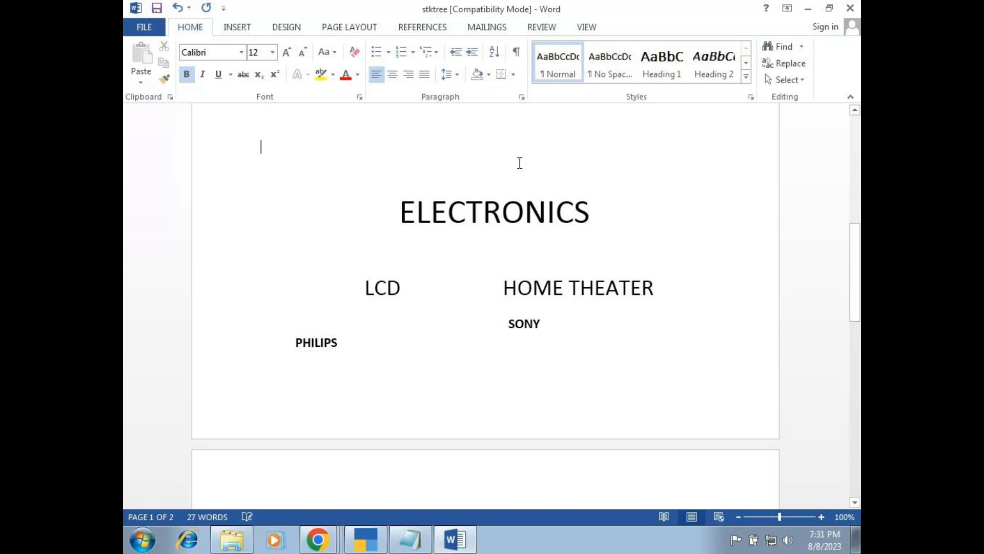
key(Delete)
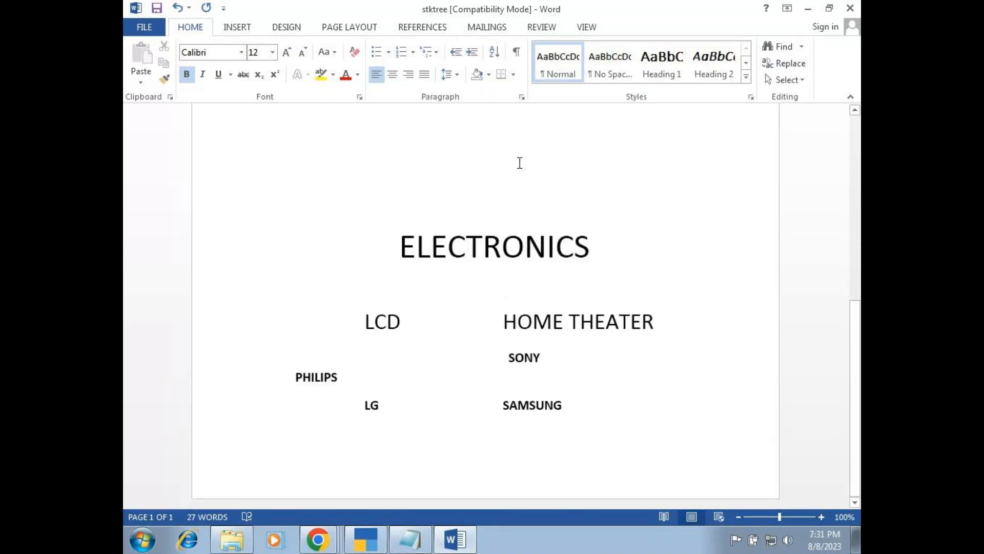
key(Delete)
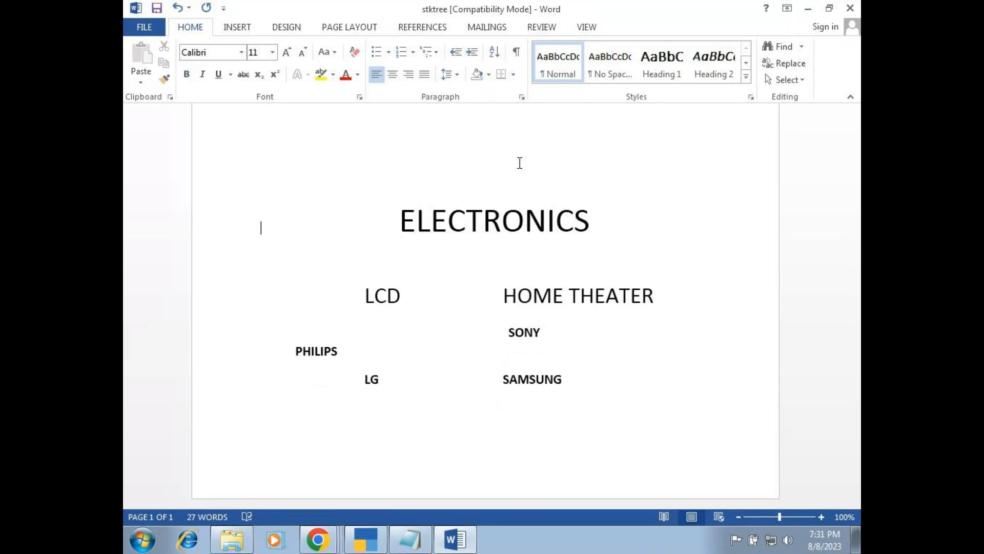
- Indent PHILIPS further with two more tabs to align it under LCD with LG
click(295, 352)
key(BackSpace)
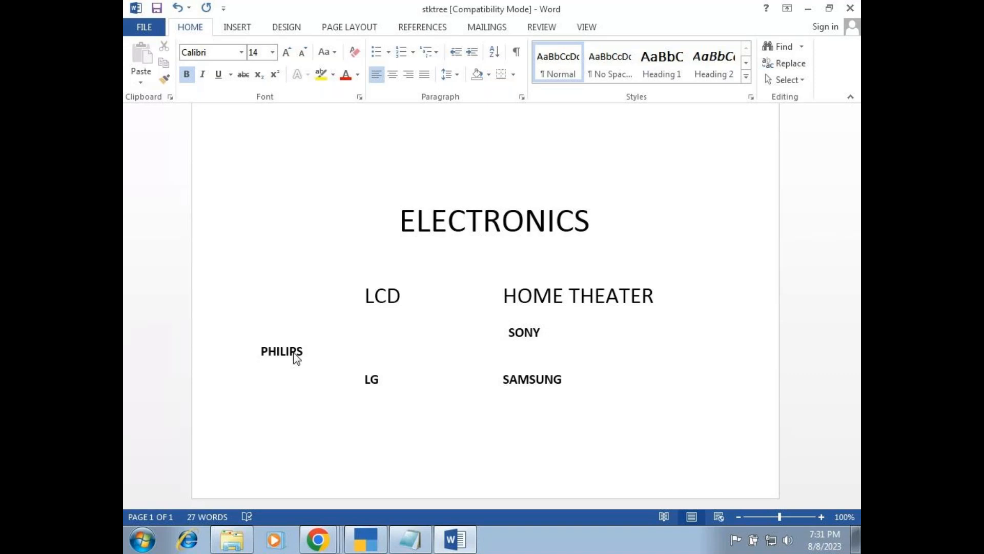
click(295, 352)
key(Home)
key(Tab)
key(Tab)
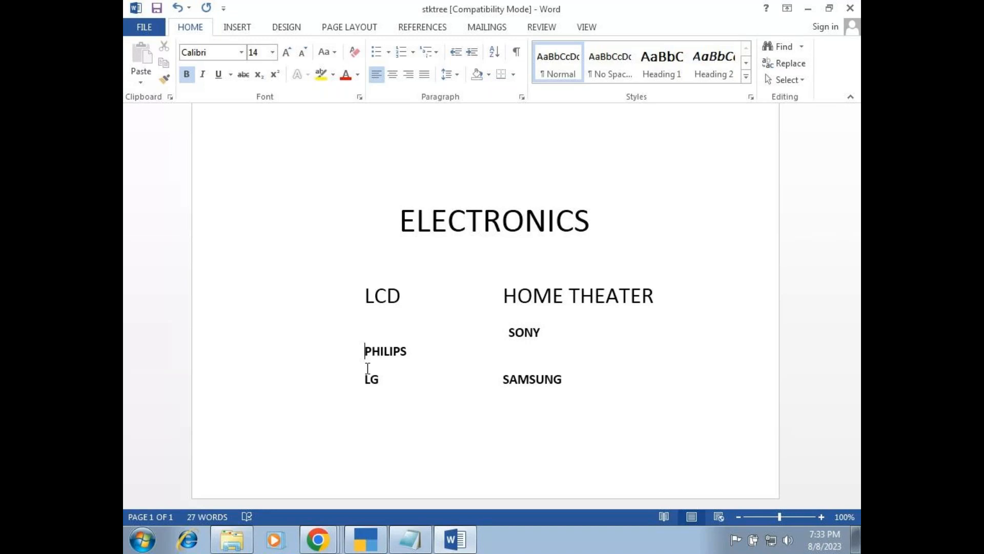
- Switch to TallyPrime, leave the master creation list and open the Chart of Accounts
mouse_move(368, 550)
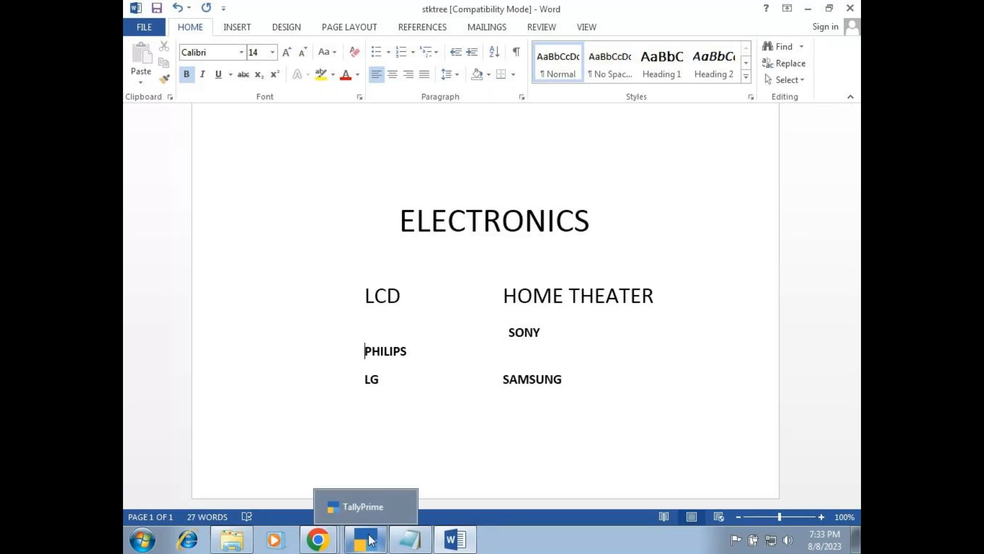
click(370, 539)
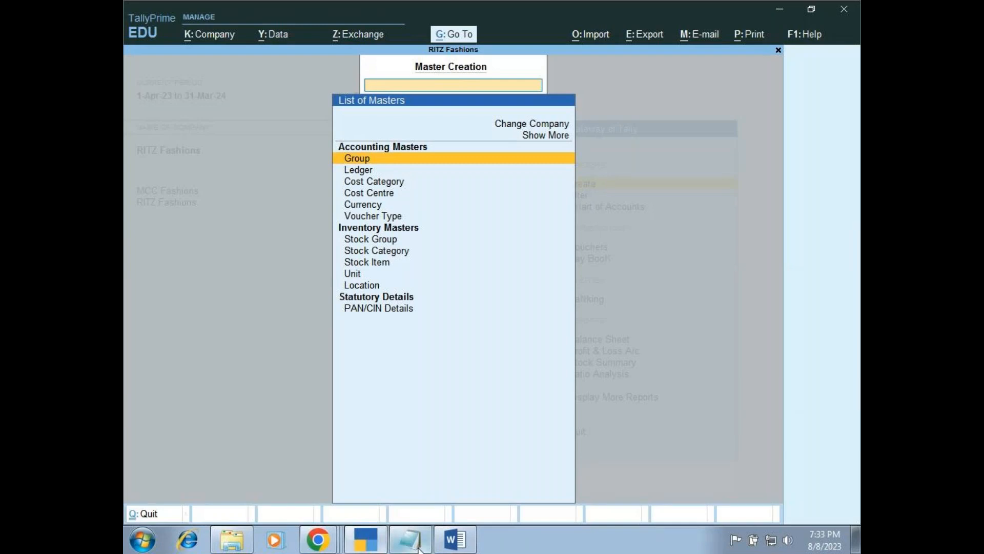
mouse_move(451, 550)
key(Escape)
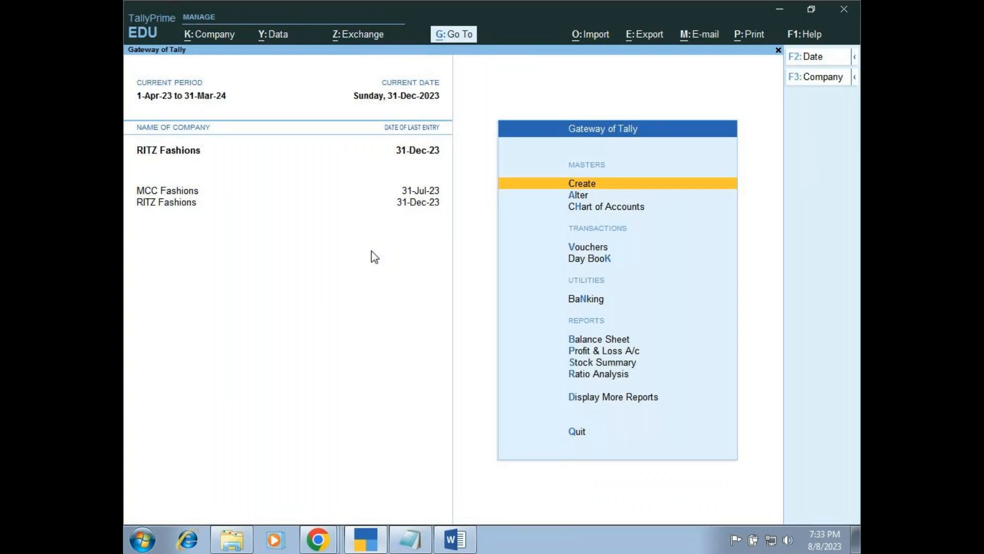
key(Down)
key(Down)
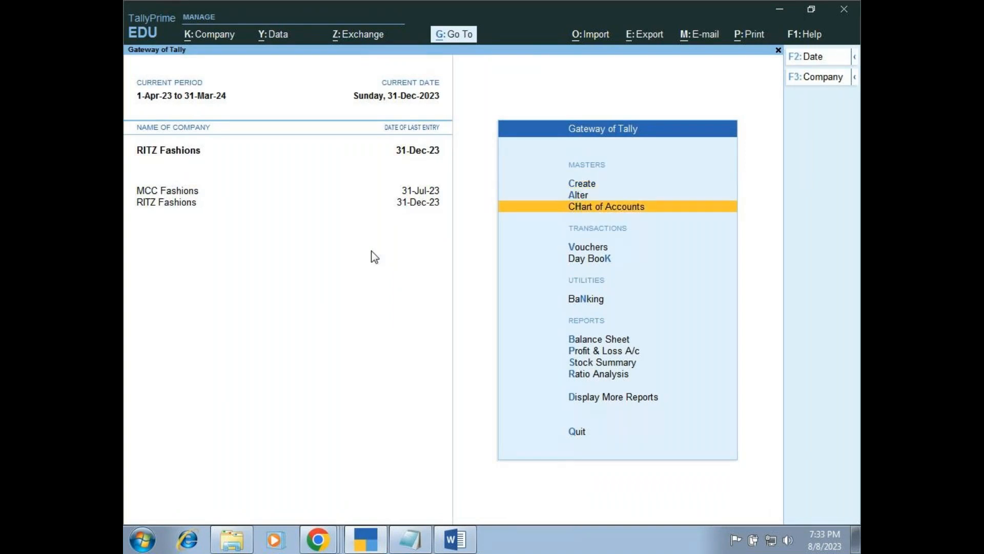
key(Return)
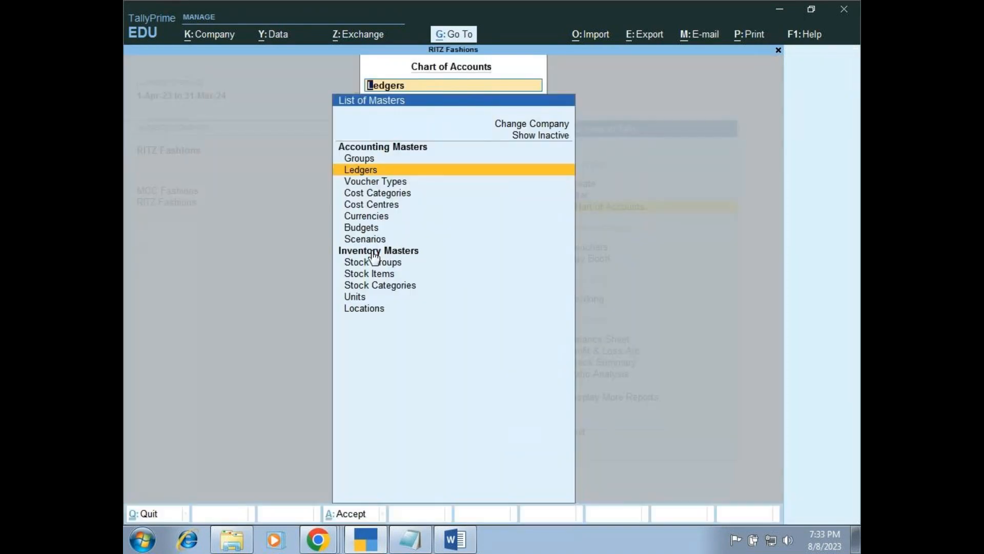
- Open the list of Stock Categories from the inventory masters
key(Down)
key(Down)
key(Down)
key(Down)
key(Down)
key(Down)
key(Down)
key(Down)
key(Down)
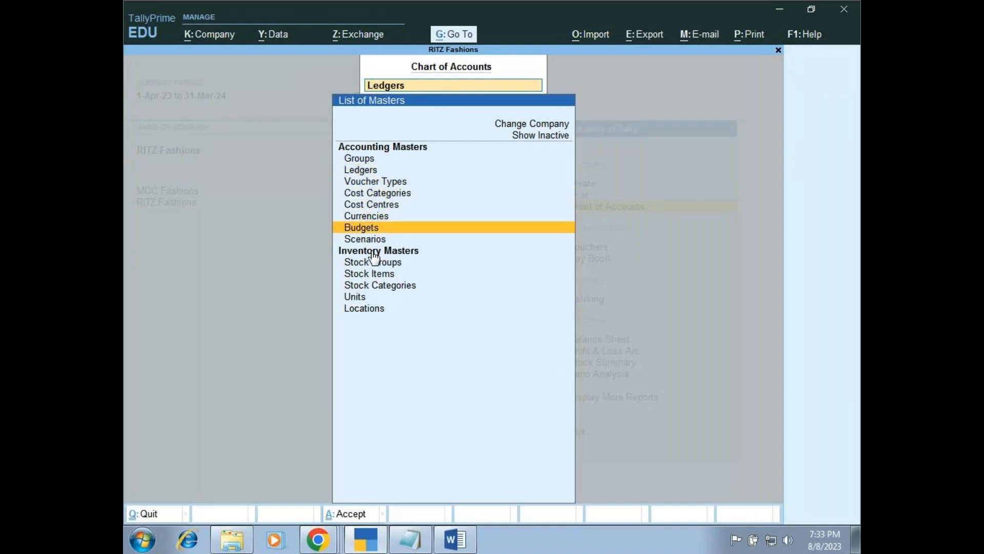
key(Down)
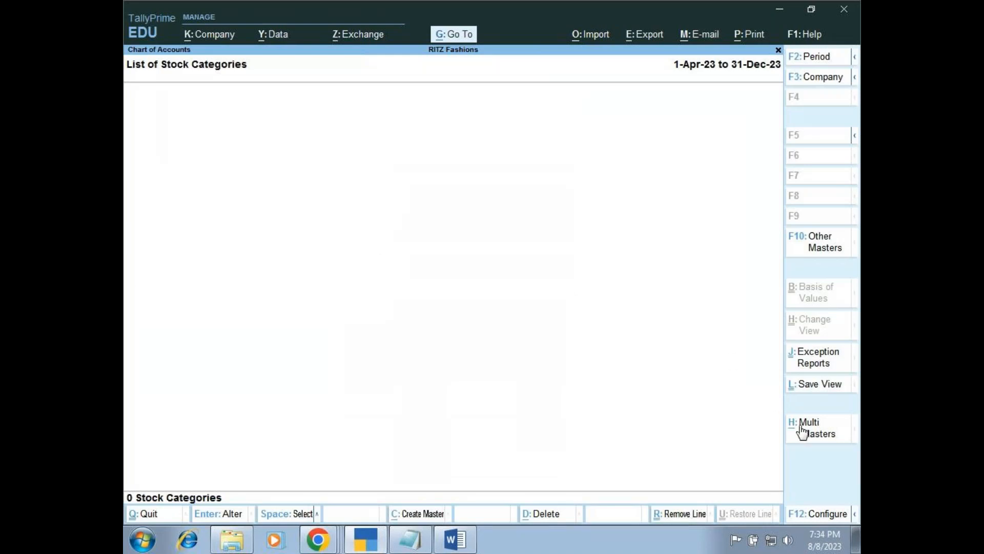
- Start multi-creation of stock categories under All Items and add FUEL under Primary
click(815, 428)
key(Return)
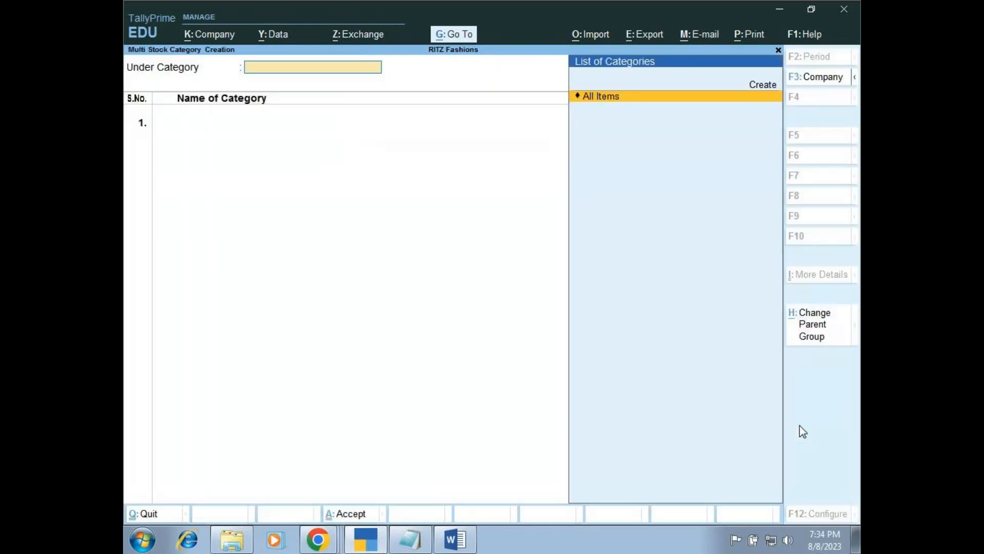
key(Return)
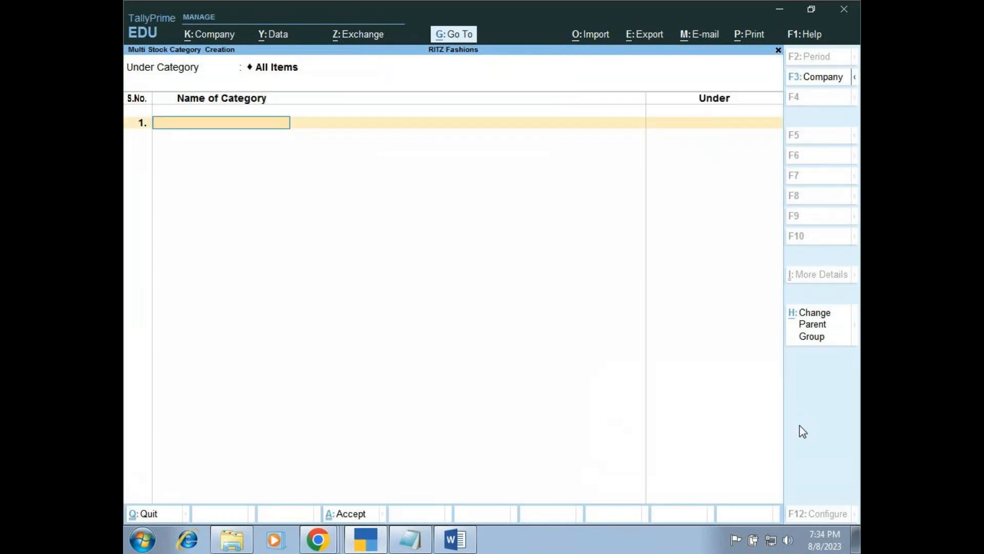
text(FUEL)
key(Return)
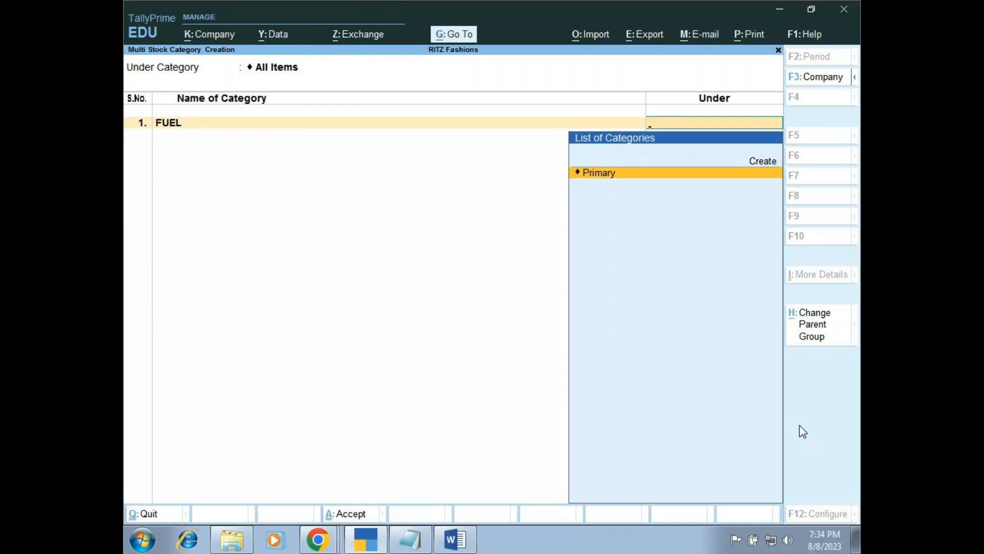
key(Return)
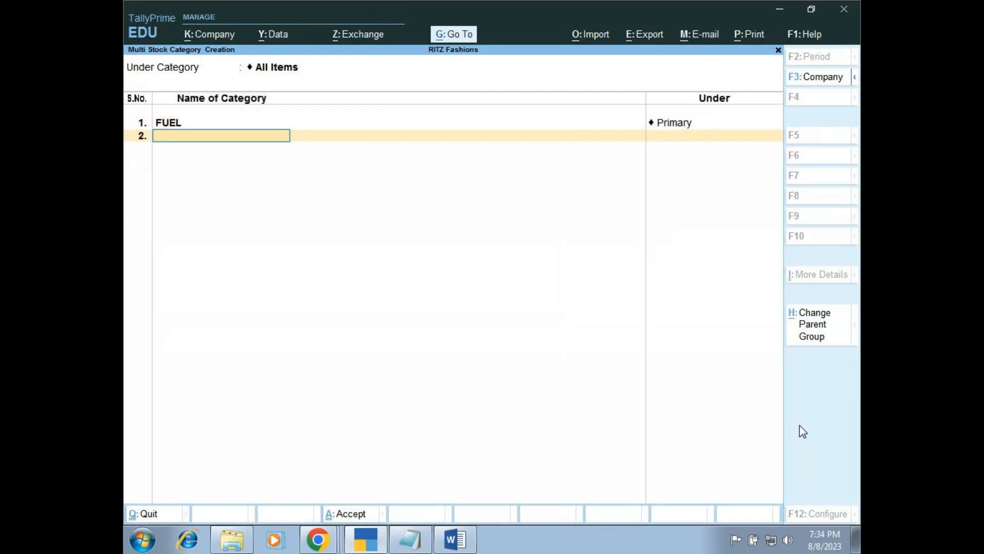
- Add the stock categories TEXTILE and ELECTRONICS under Primary and save the categories
text(TEXTILE)
key(Return)
key(Return)
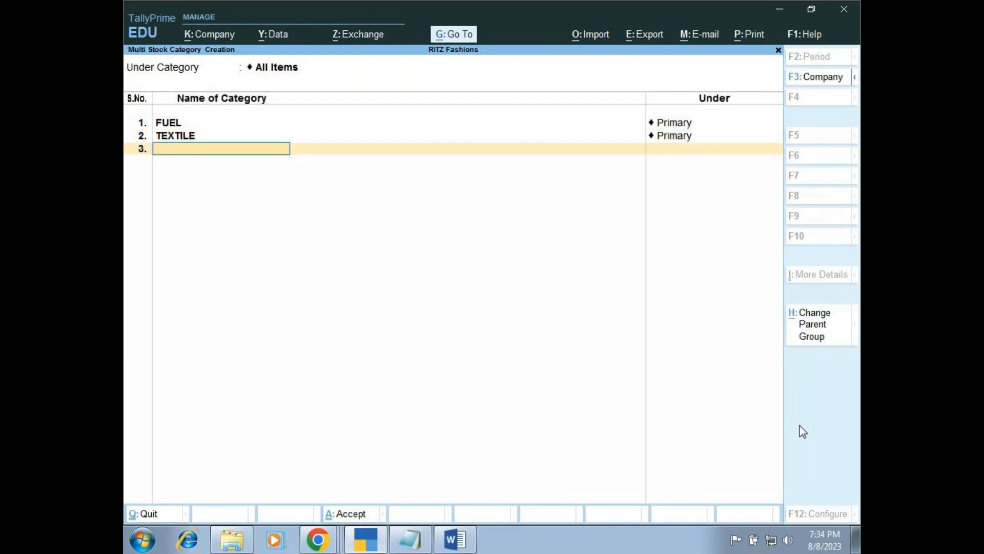
text(ELECTRONICS)
key(Return)
key(Return)
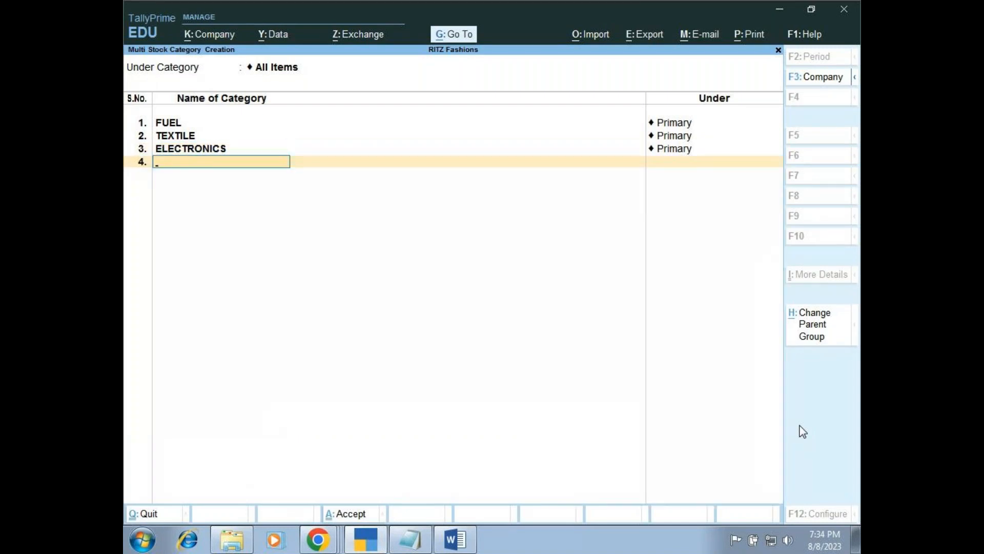
key(Return)
key(Return)
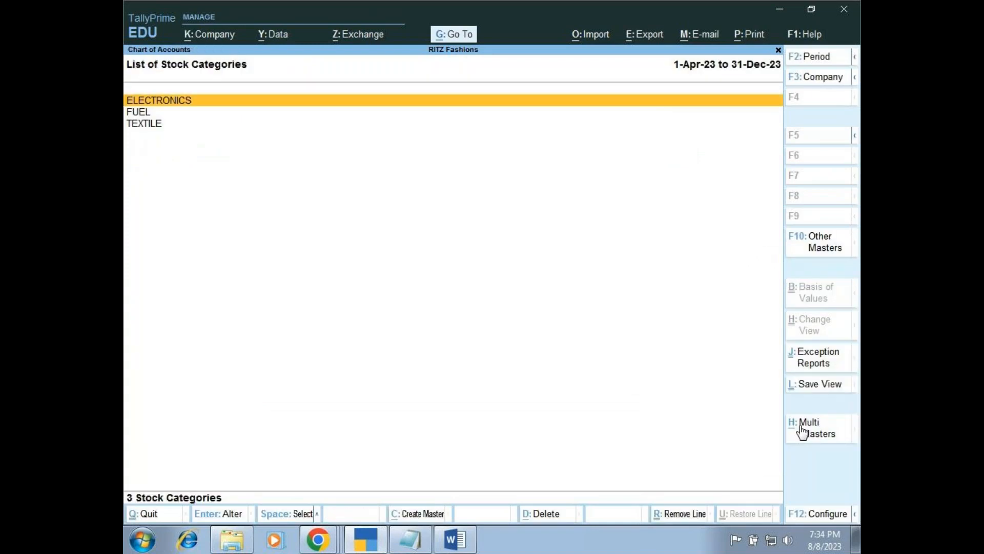
- Open the list of Stock Groups in the Chart of Accounts and start multi-creation under All Items
key(Escape)
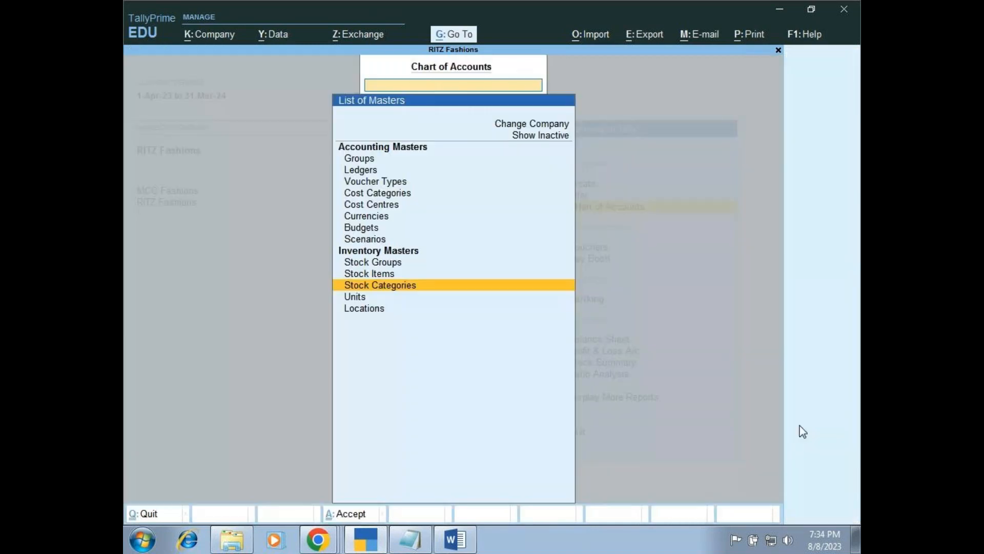
key(Up)
key(Up)
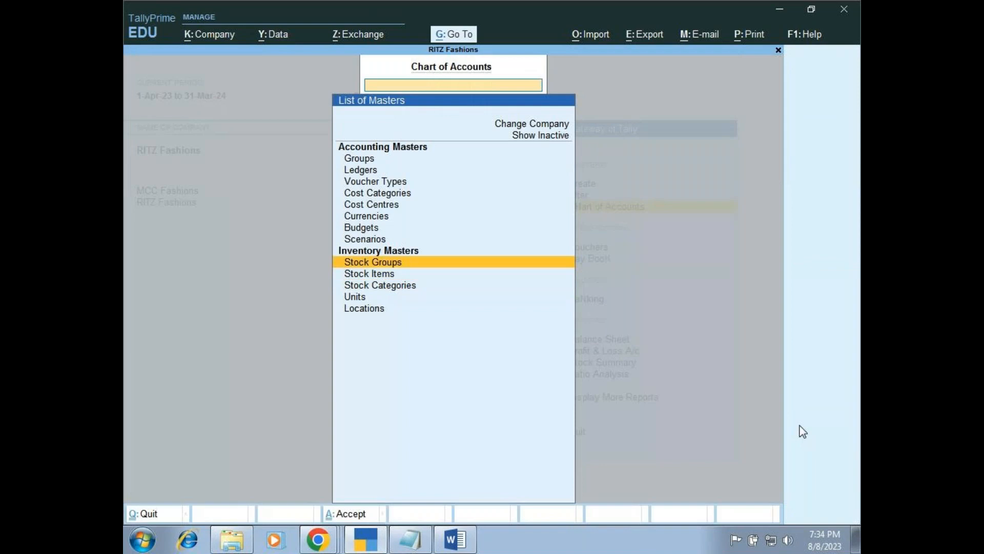
key(Return)
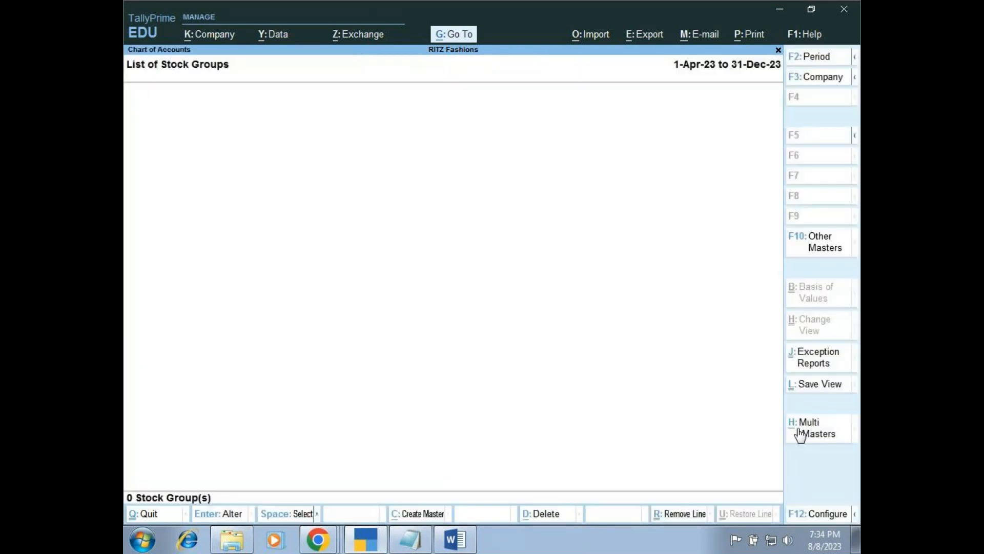
click(815, 428)
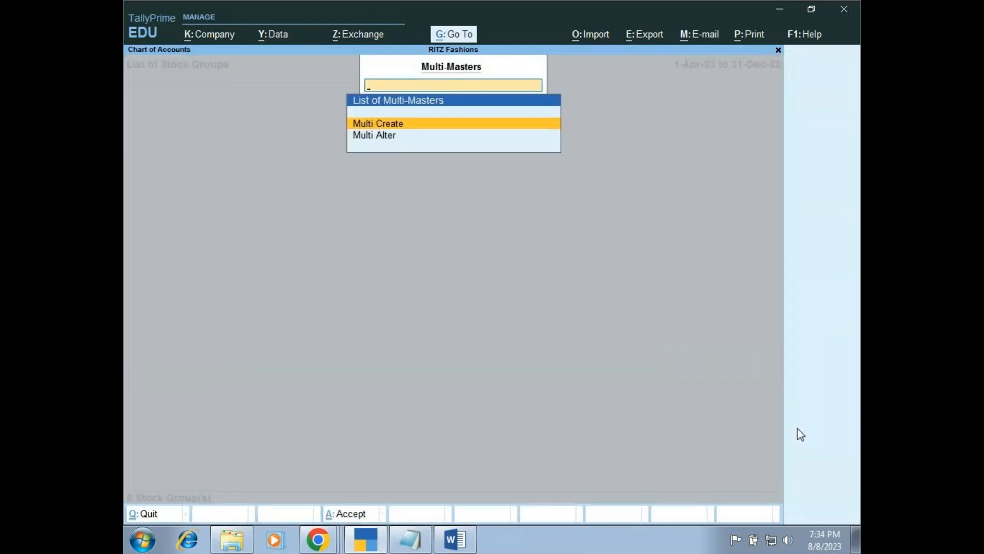
key(Return)
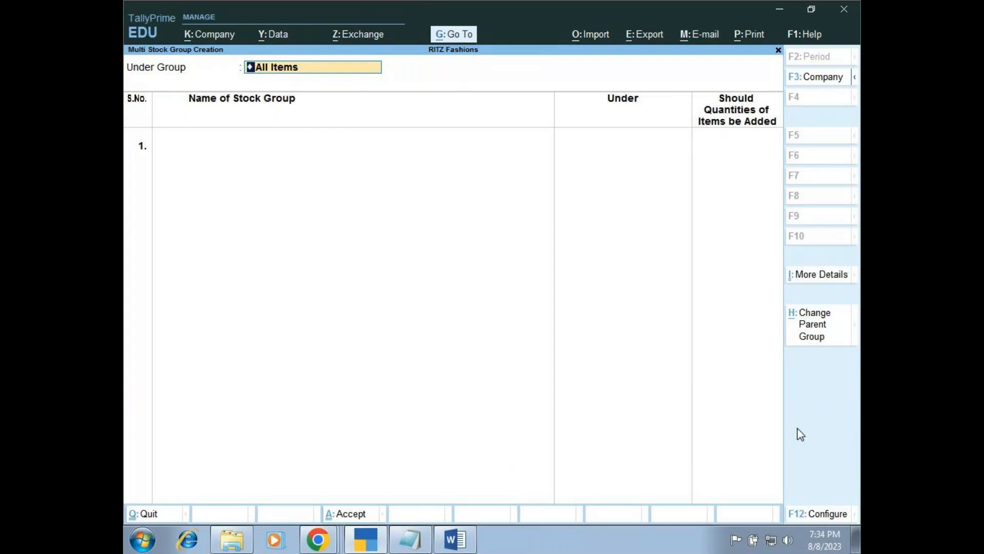
key(Return)
- Add the stock groups Solid and Liquid under Primary, with adding item quantities set to No
text(S)
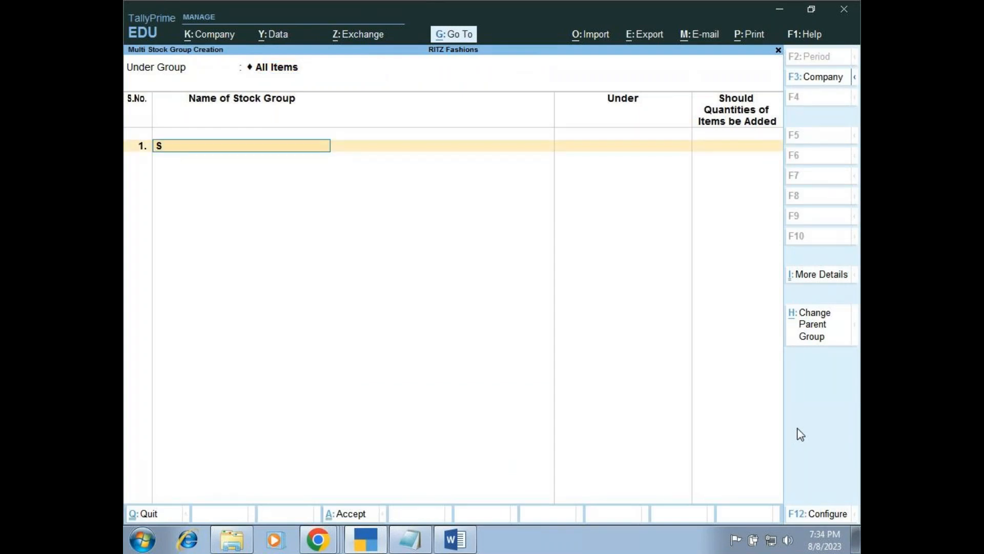
text(olid)
key(Return)
key(Return)
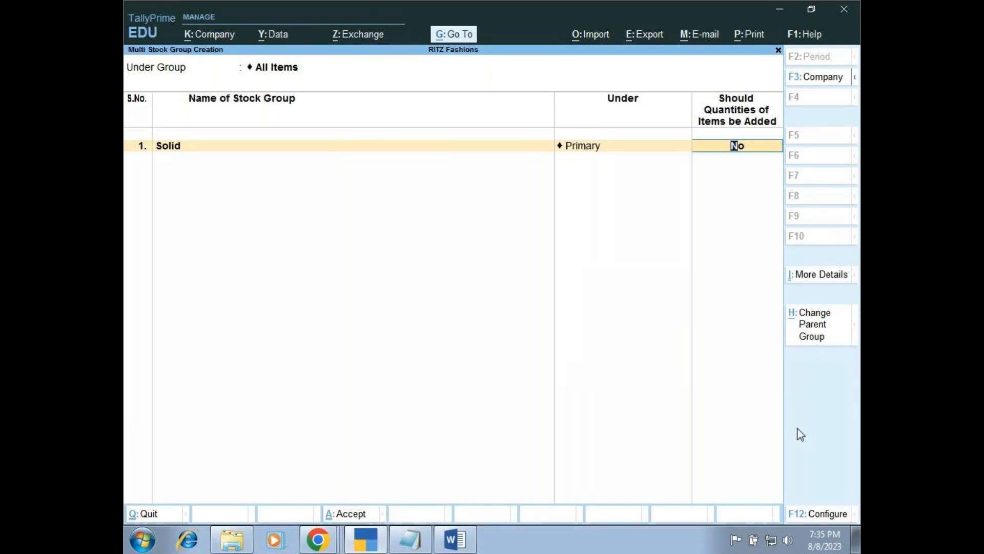
key(Return)
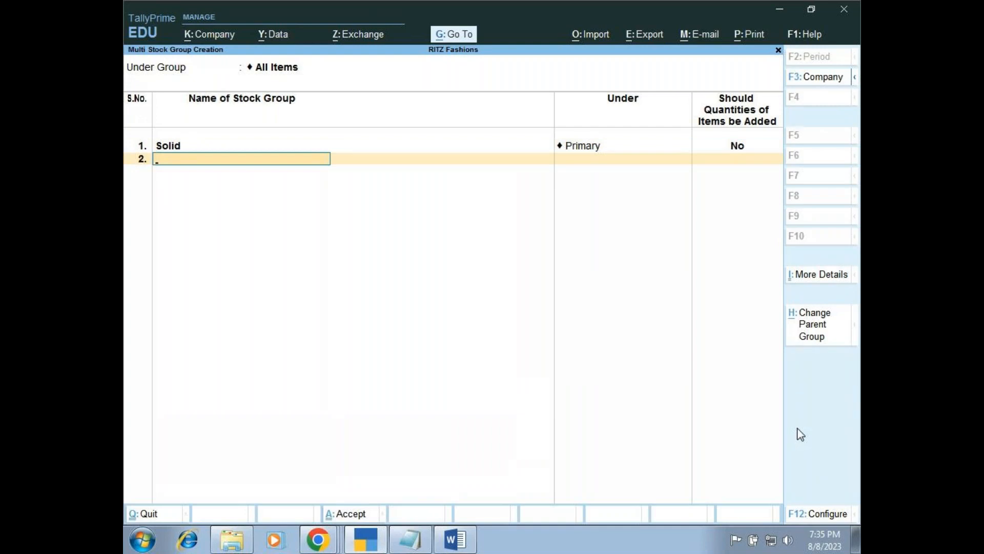
text(Liquid)
key(Return)
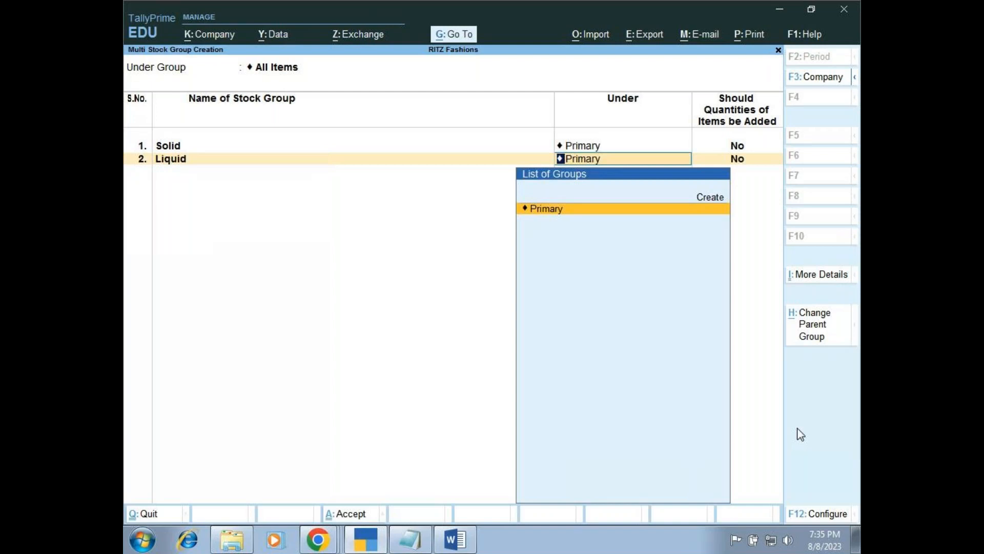
key(Return)
key(Return)
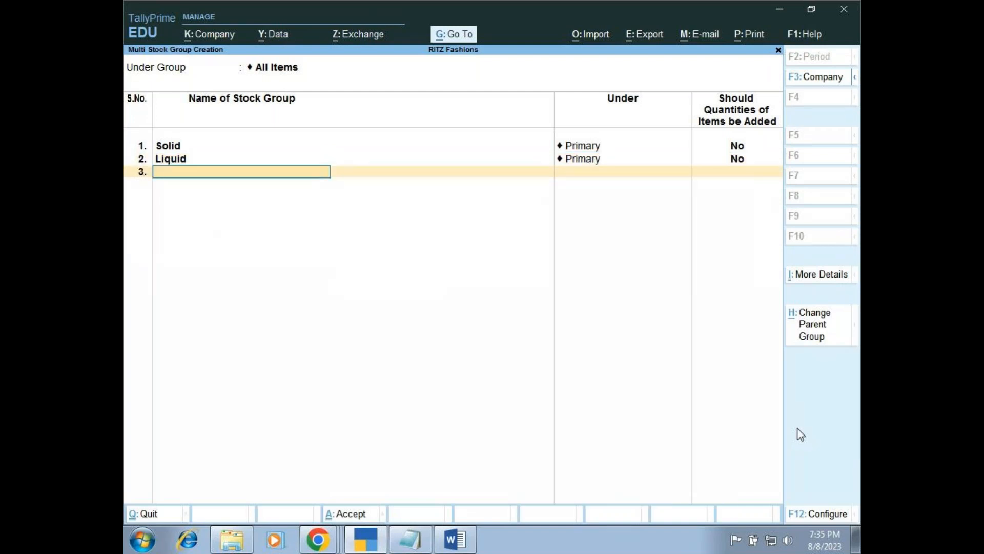
- Add the stock groups Fabric and Readymade under Primary, with adding item quantities set to No
text(Fabric)
key(Return)
key(Return)
key(Return)
text(Read)
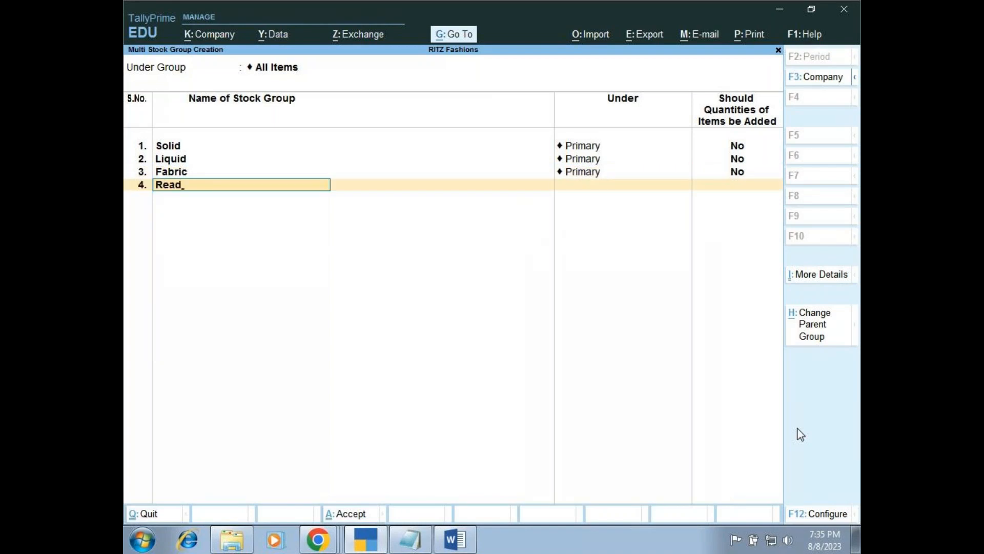
text(ymade)
key(Return)
key(Return)
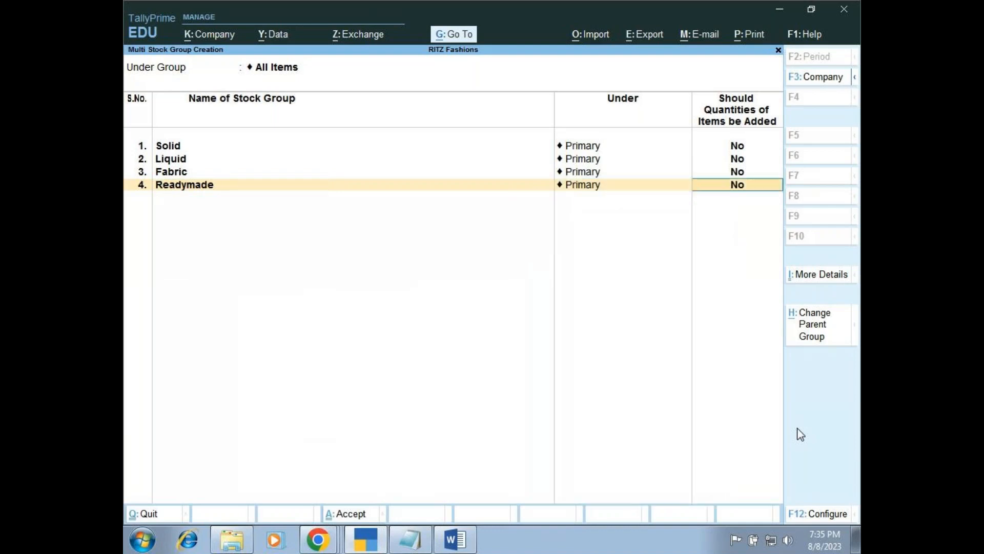
key(Return)
- Add the stock group LCD under Primary without adding item quantities, and enter Home Theater as the sixth group name
text(LCD)
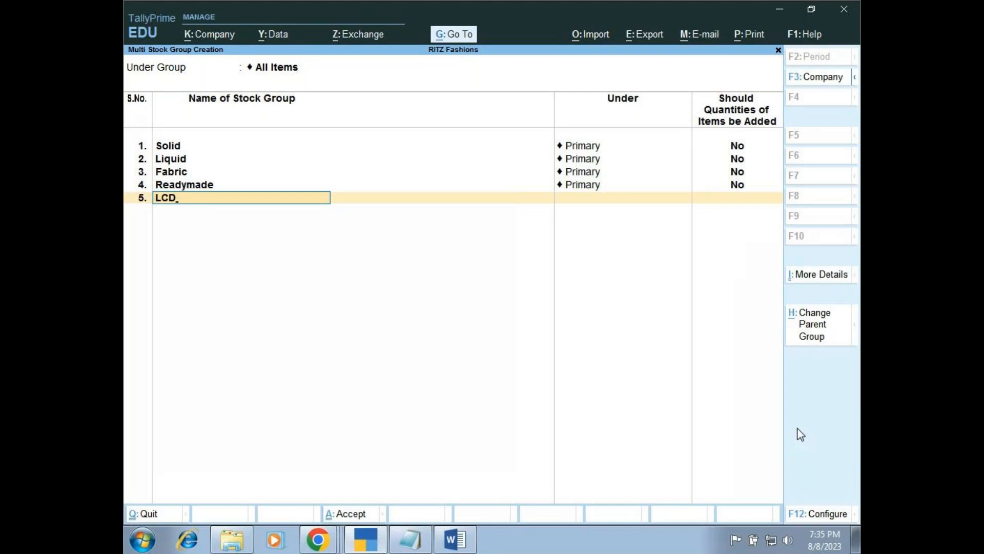
key(Return)
key(Return)
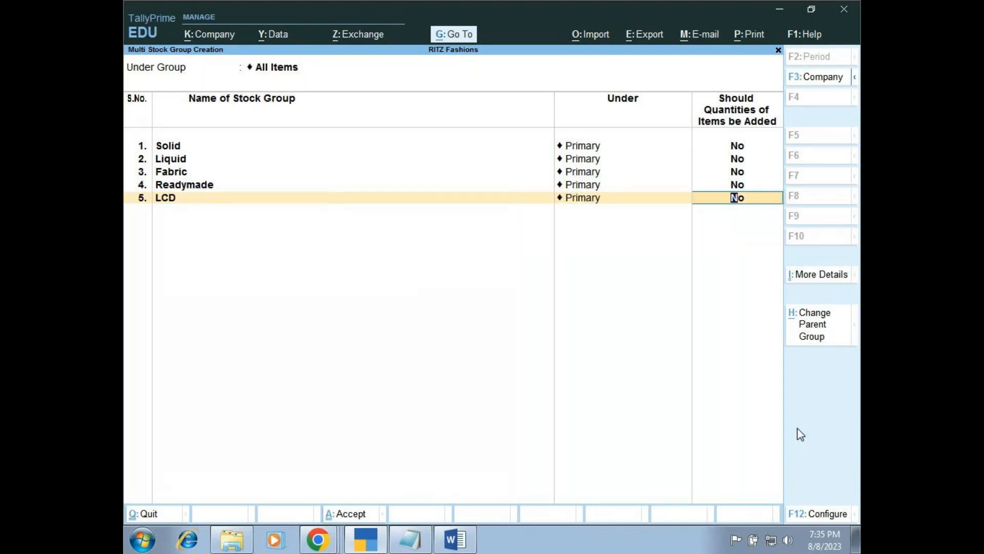
key(Return)
text(Ho)
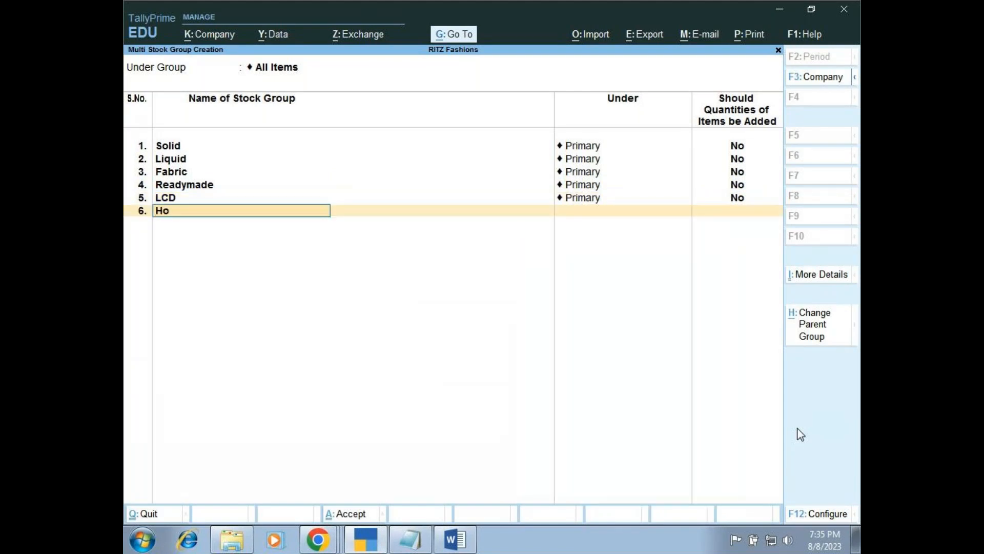
text(me Theater)
- Check the stock groups in the Stock Tree Structure document in Word, and return to TallyPrime
click(463, 547)
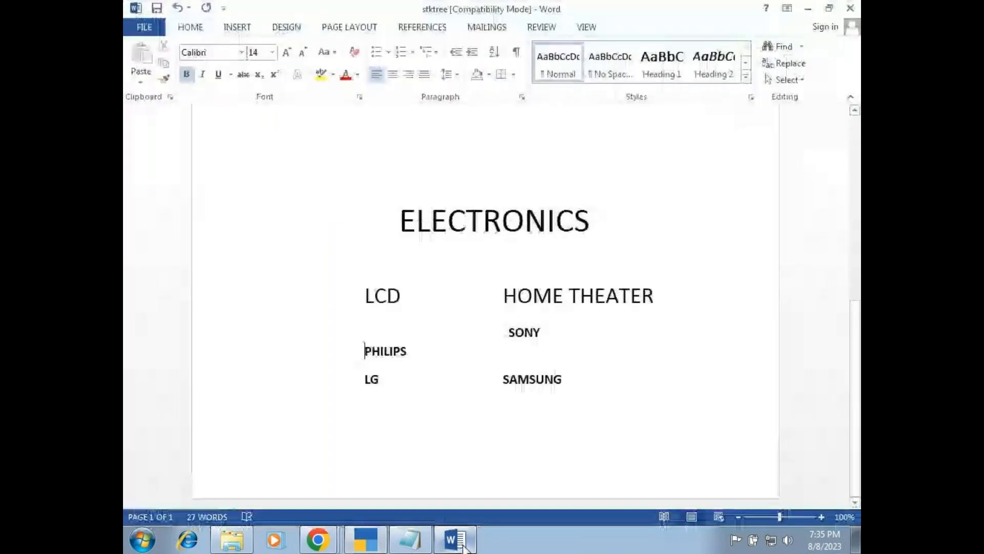
key(Up)
key(Up)
key(Up)
key(Up)
key(Up)
key(Up)
key(Up)
key(Up)
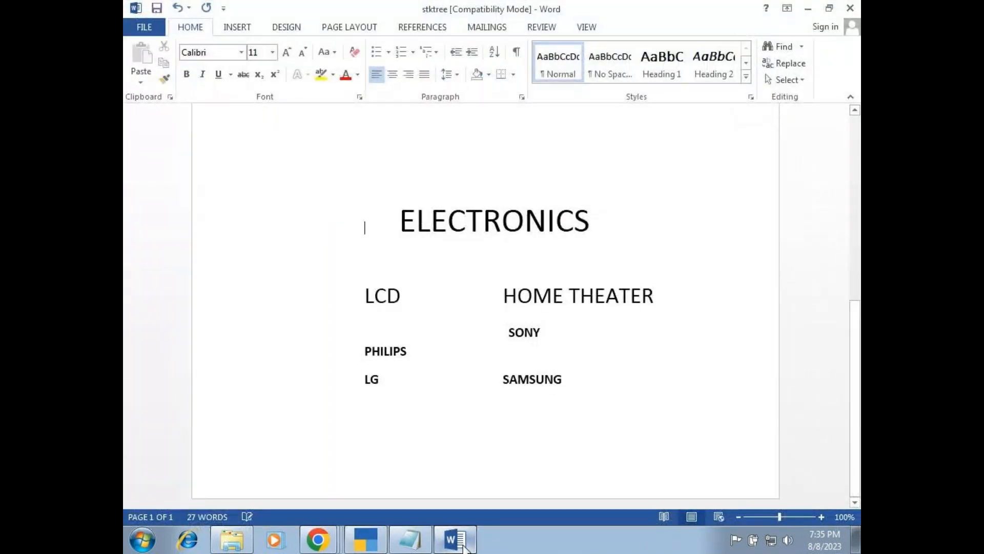
key(Up)
key(Up)
key(Up)
key(Up)
key(Up)
key(Up)
key(Up)
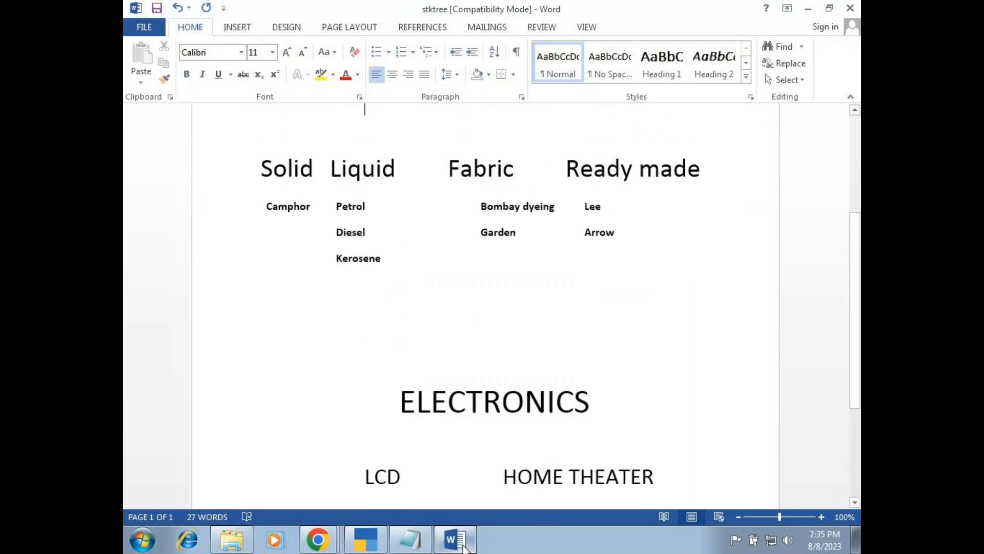
key(Down)
key(Down)
key(Down)
key(Down)
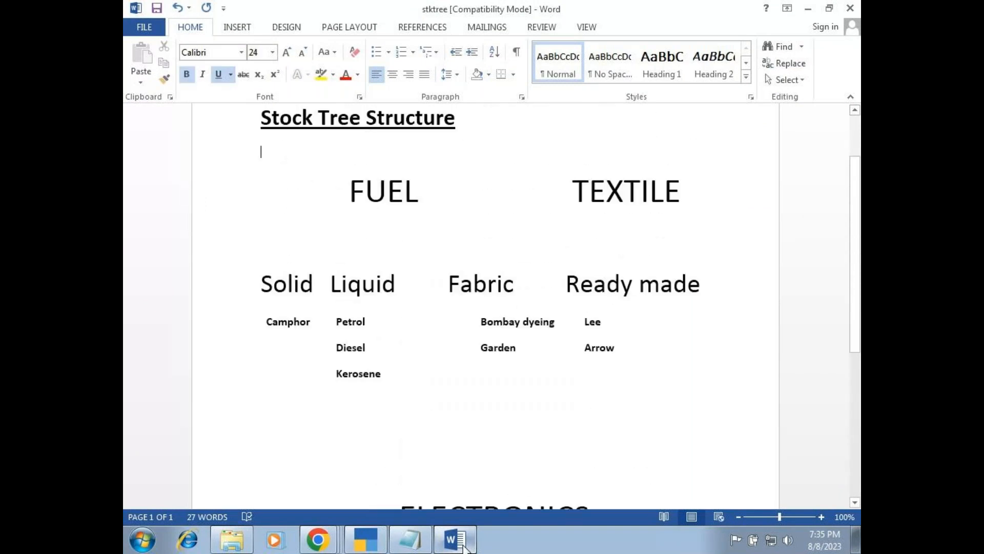
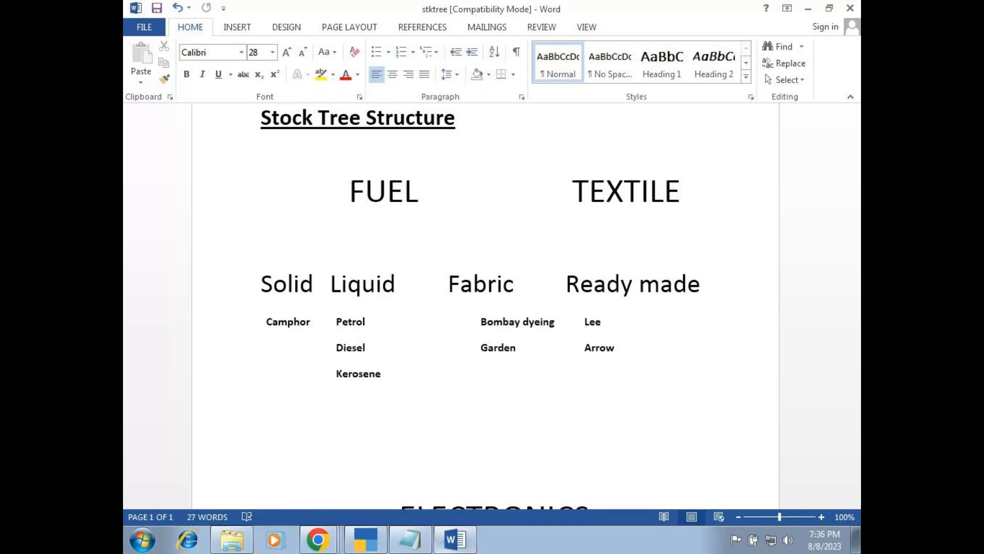
click(359, 545)
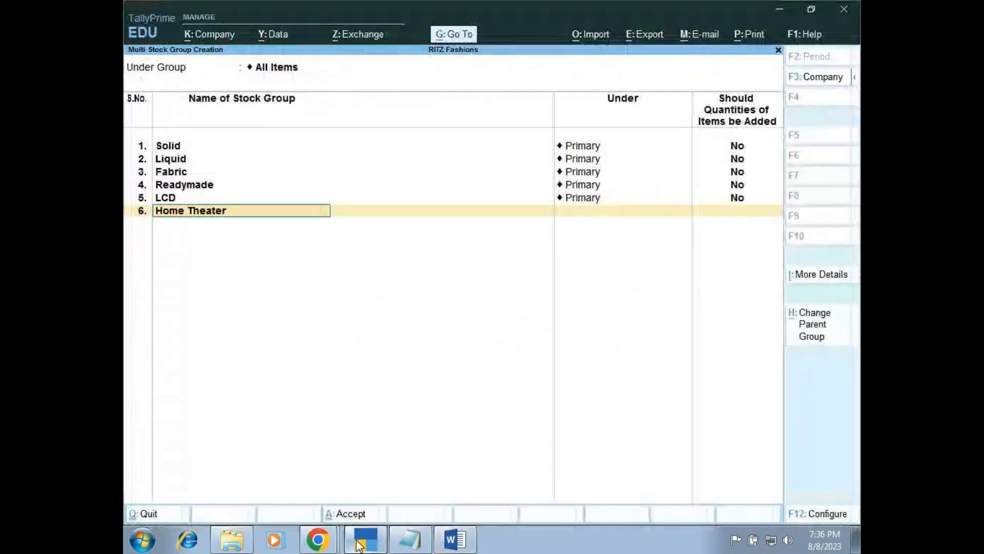
- Place the Home Theater group under Primary with adding item quantities set to No, and save all the stock groups
key(Return)
key(Return)
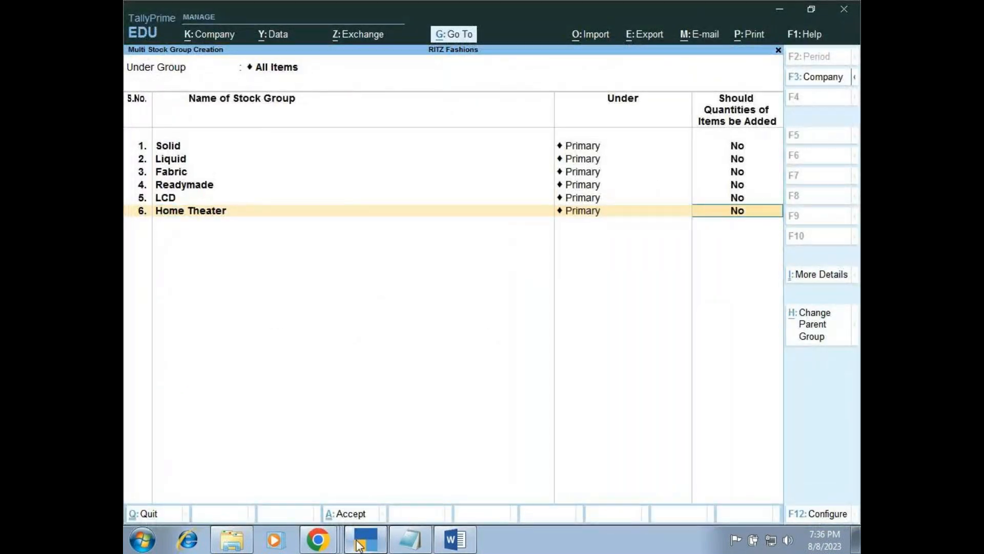
key(Return)
key(Return)
key(Return)
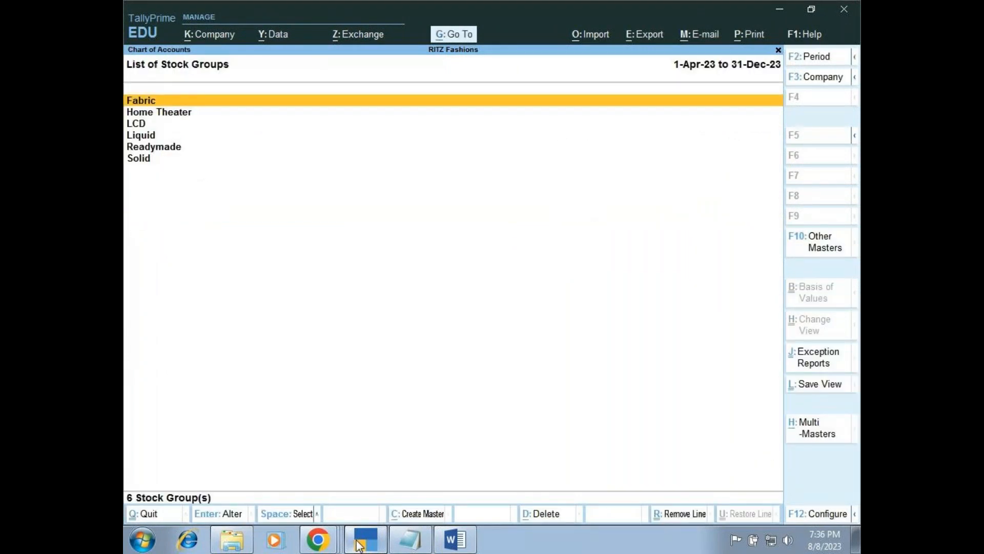
- Open multiple stock item creation from the Stock Items master list, with All Items as the parent group
key(Escape)
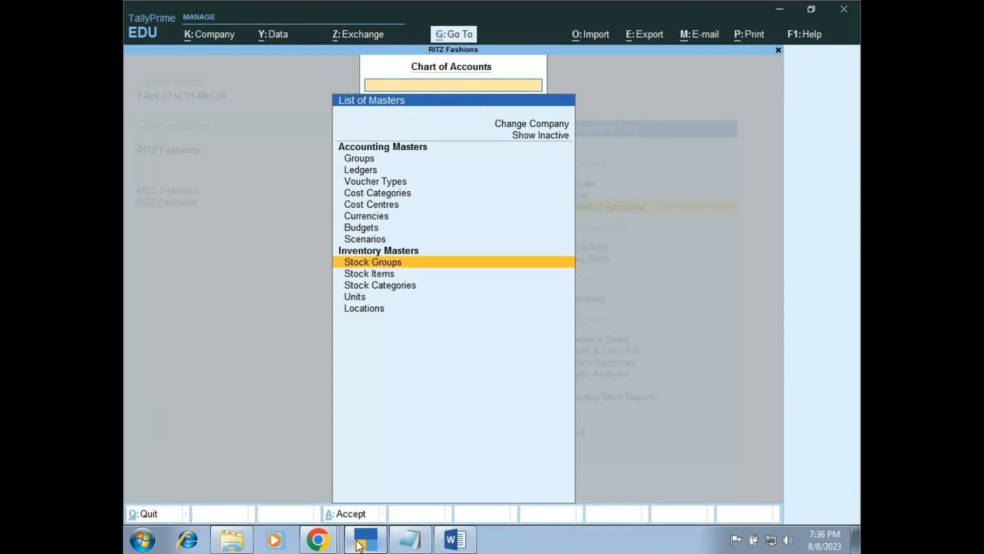
key(Down)
key(Down)
key(Up)
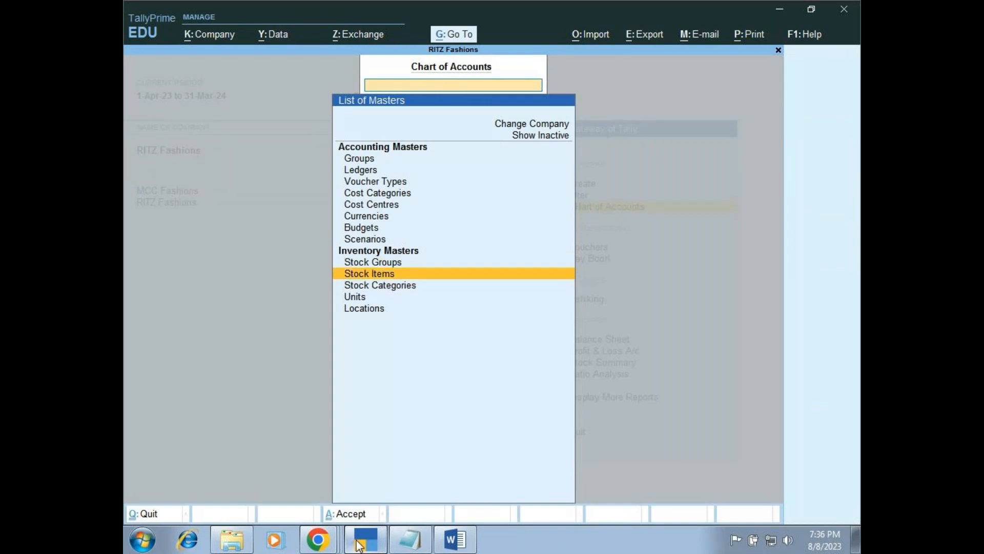
key(Return)
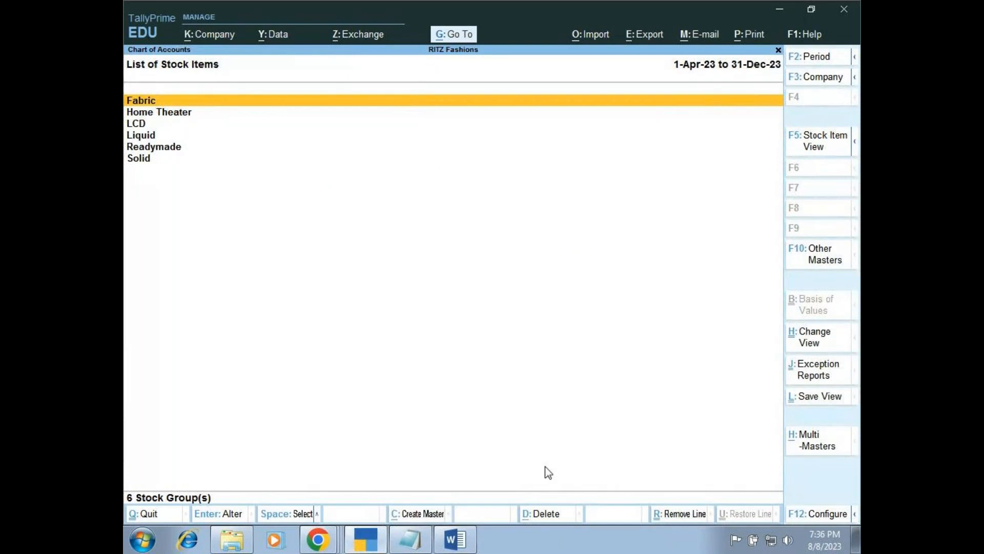
click(818, 447)
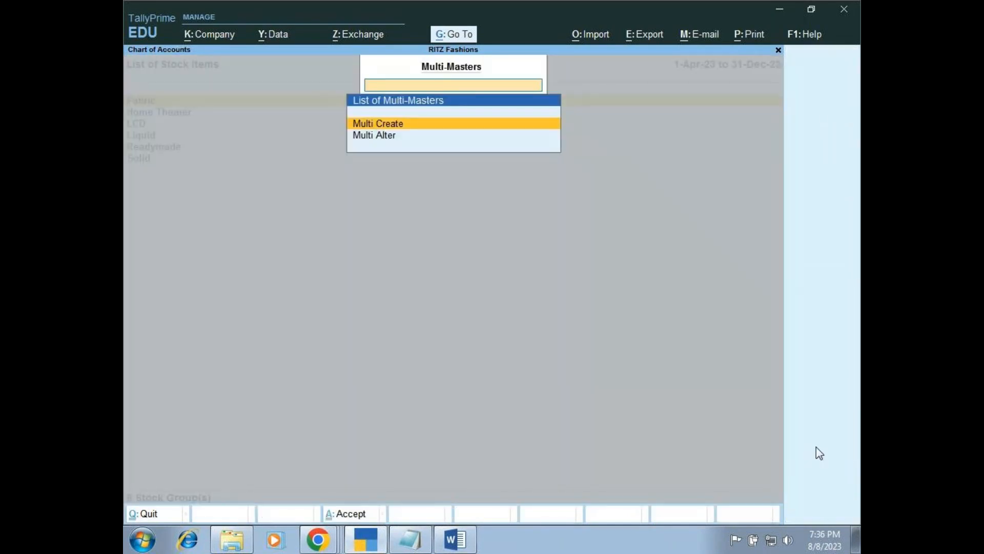
key(Return)
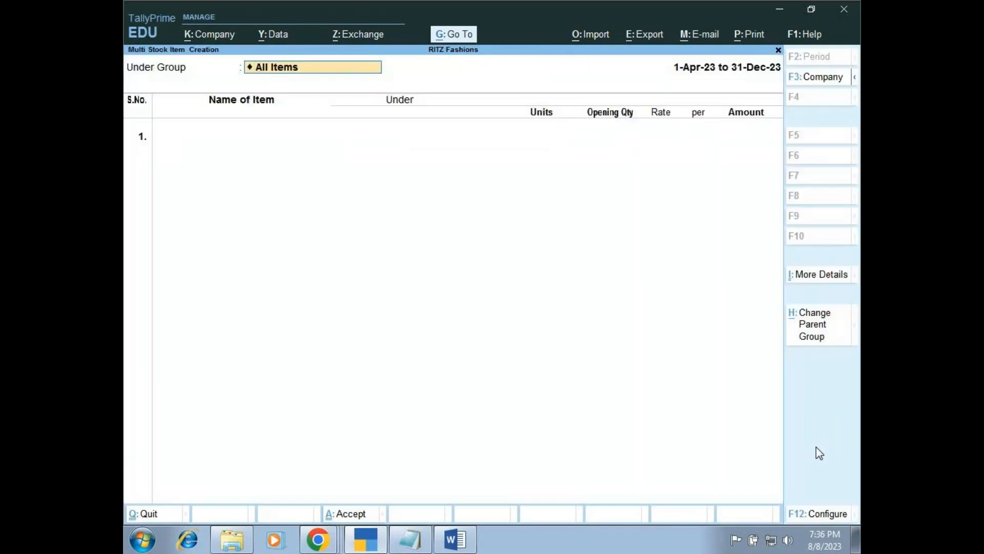
key(Return)
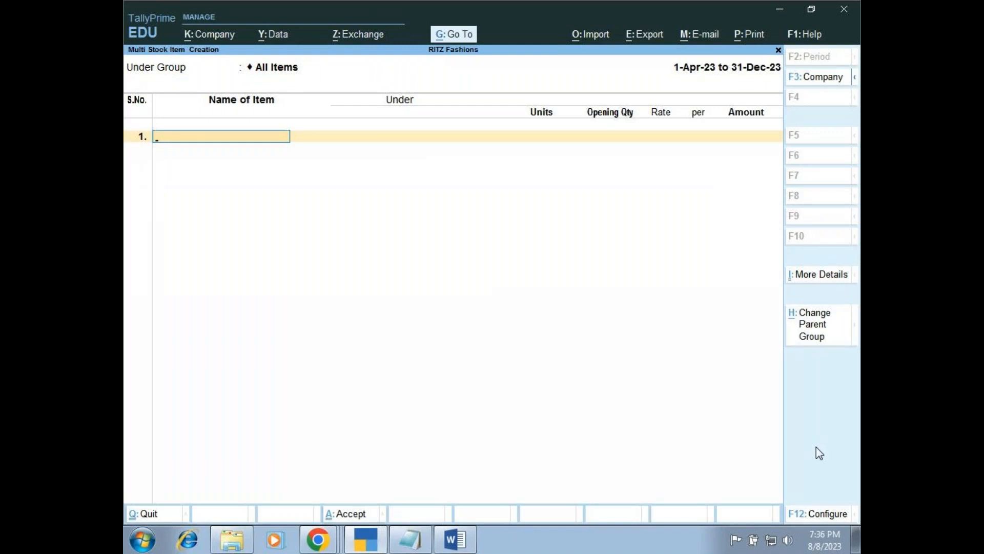
- Enter Camphor as the first stock item and place it under the Solid group
text(Camphor)
key(Return)
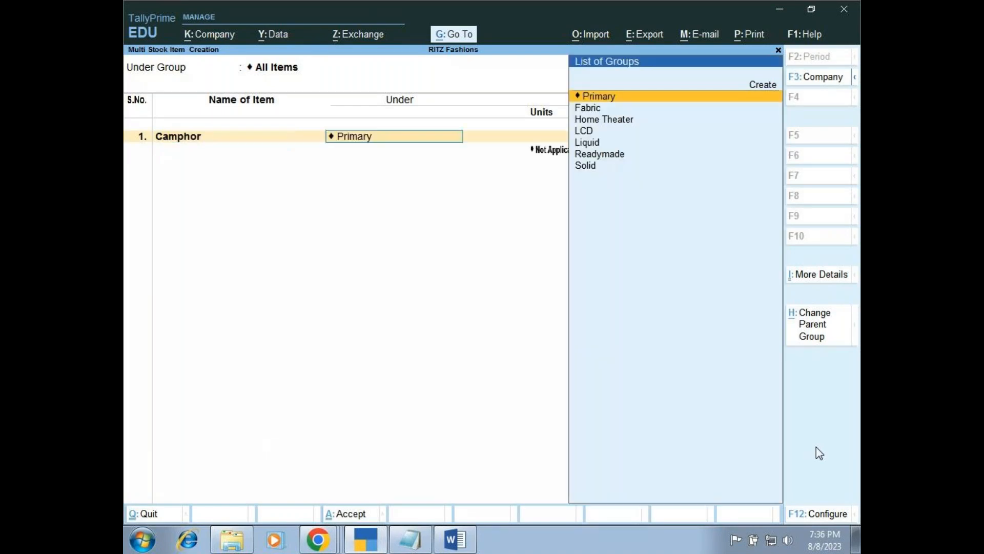
key(Down)
key(Down)
key(Down)
key(Down)
key(Down)
key(Down)
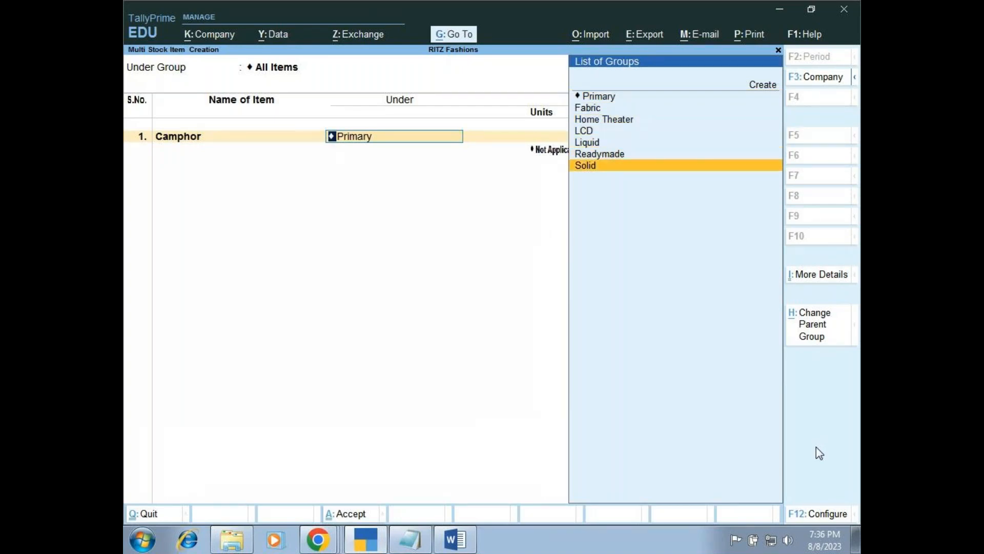
key(Return)
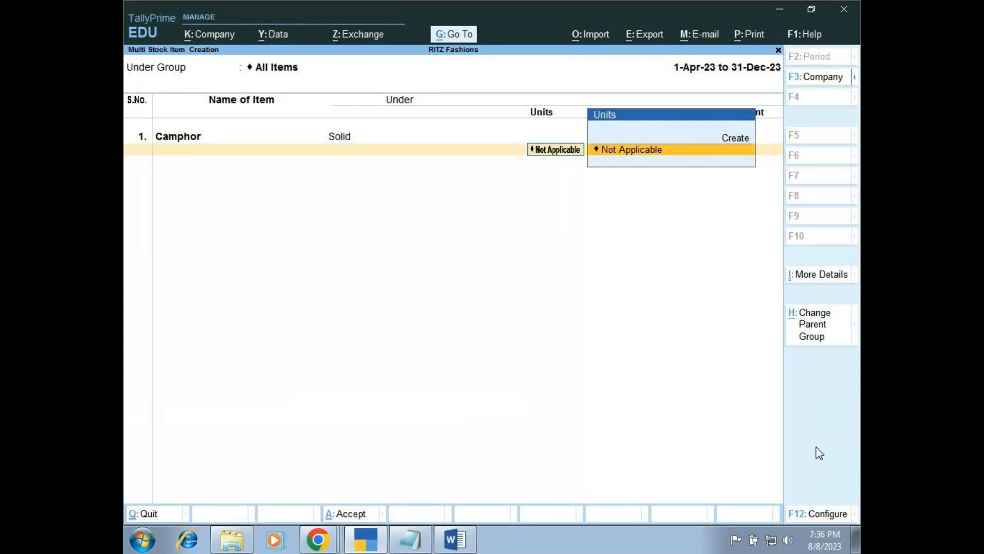
click(830, 277)
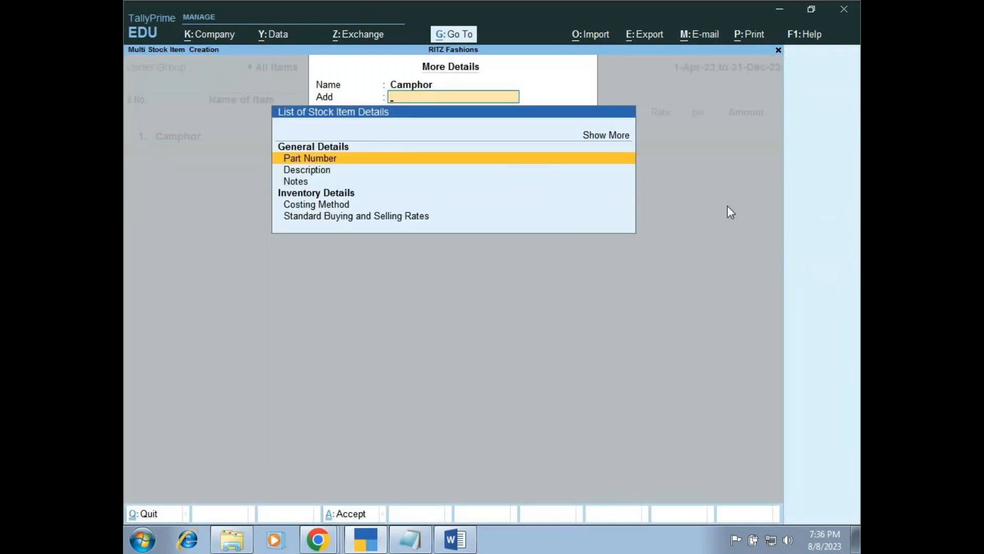
click(599, 135)
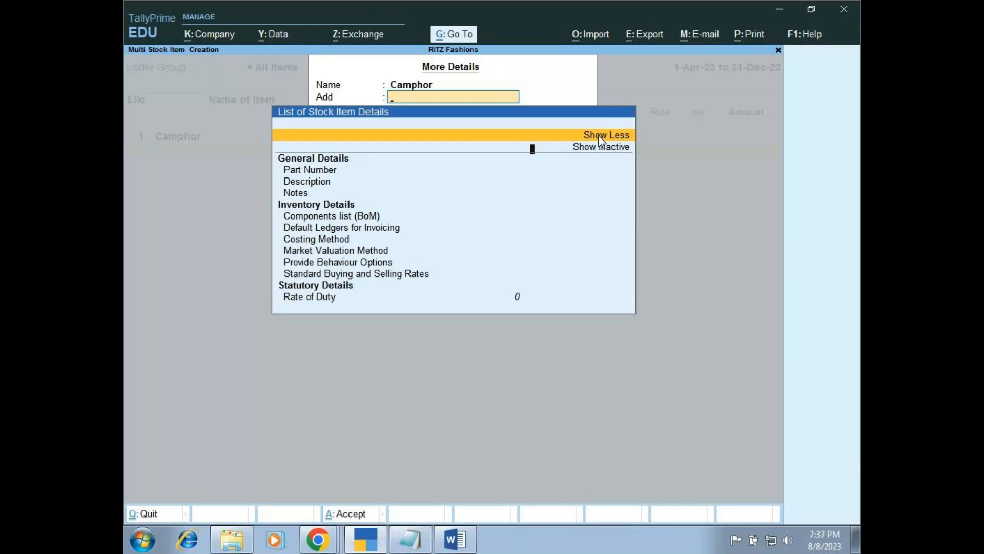
key(Escape)
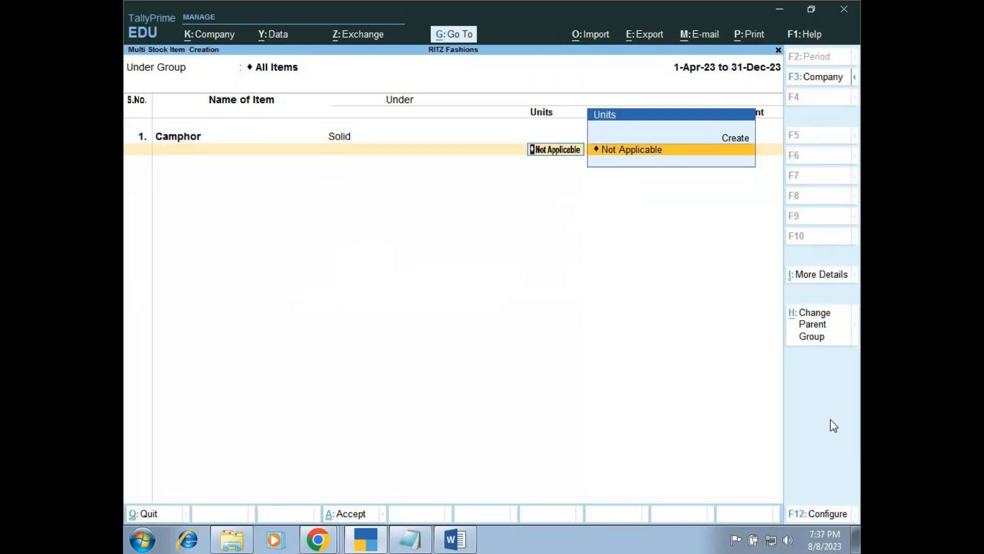
- Try to turn on Show Stock Category Details in the stock item creation configuration
click(831, 514)
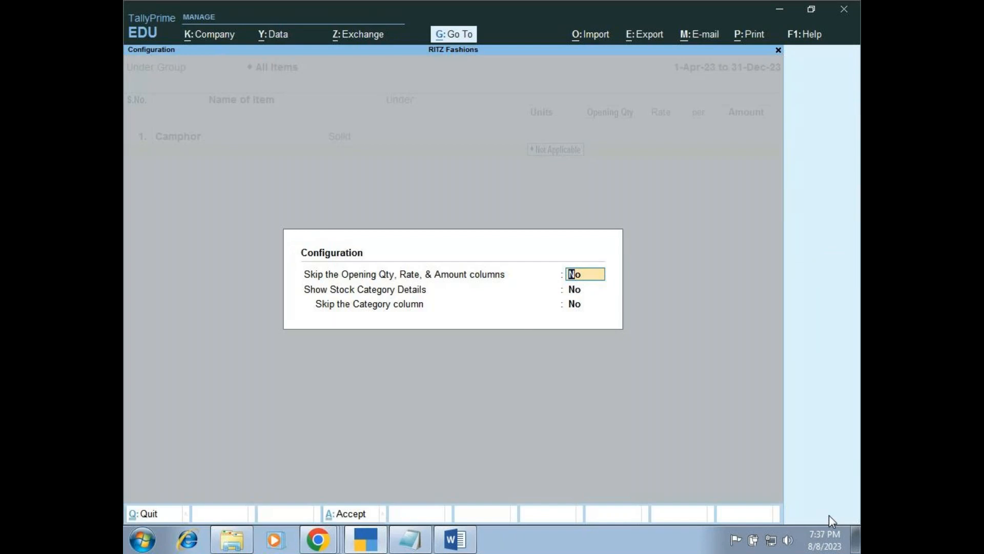
key(Return)
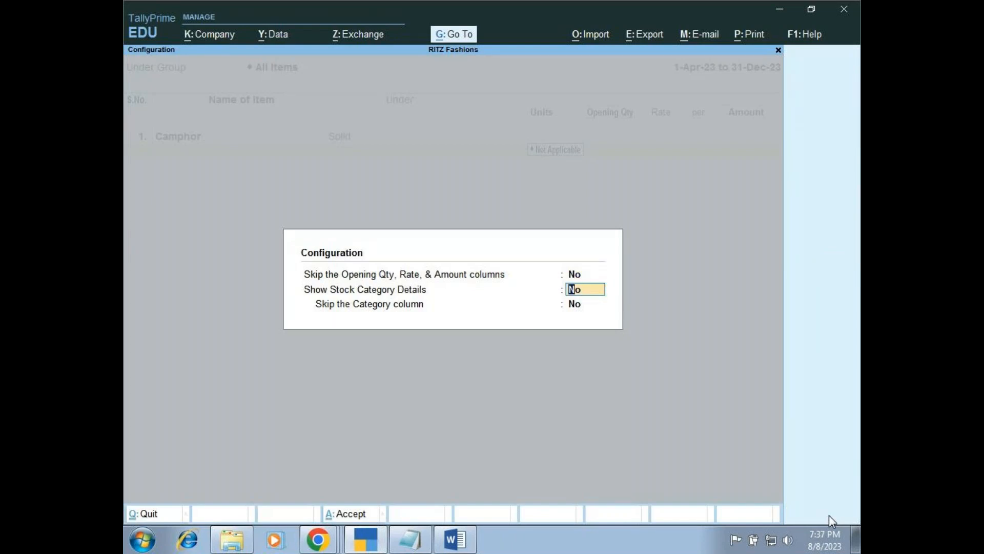
text(y)
key(Return)
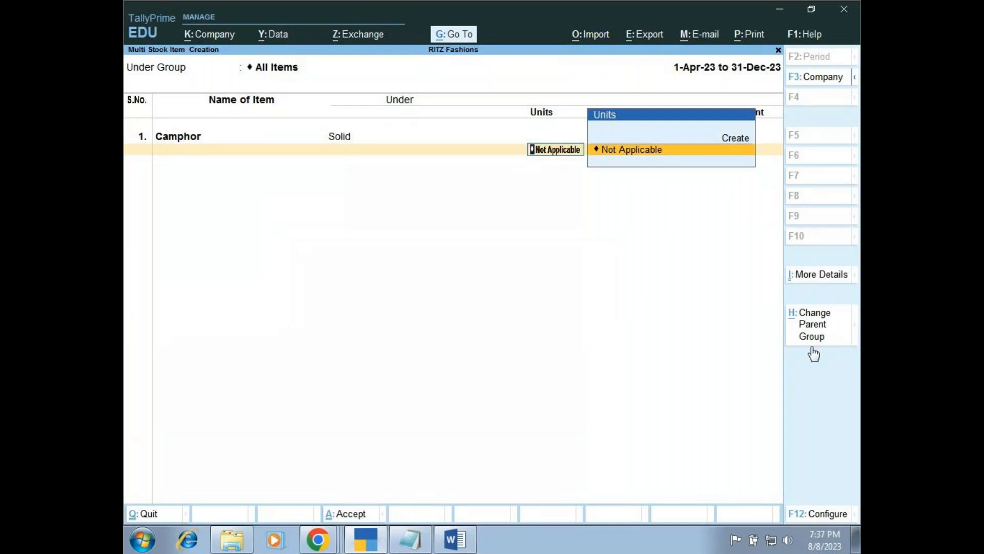
click(807, 515)
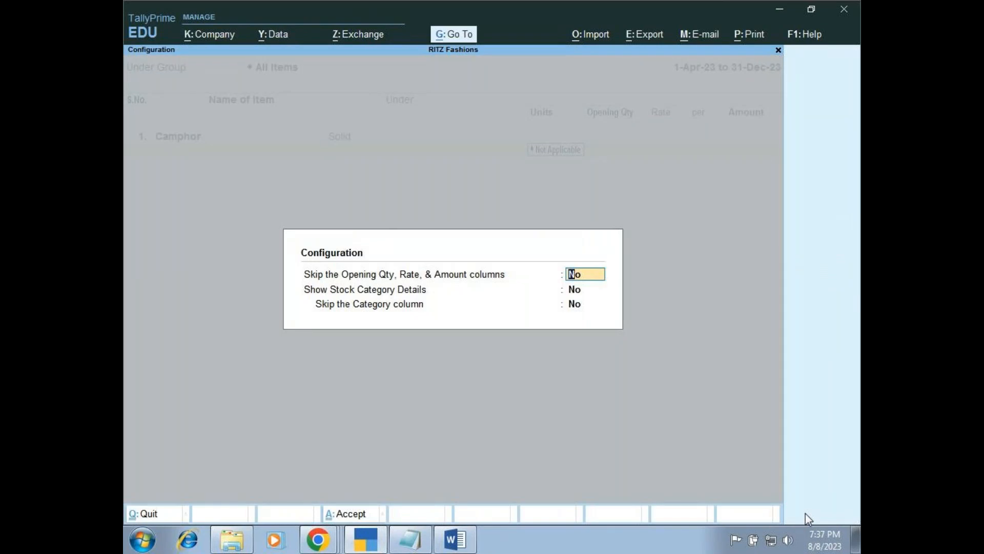
key(Escape)
key(Escape)
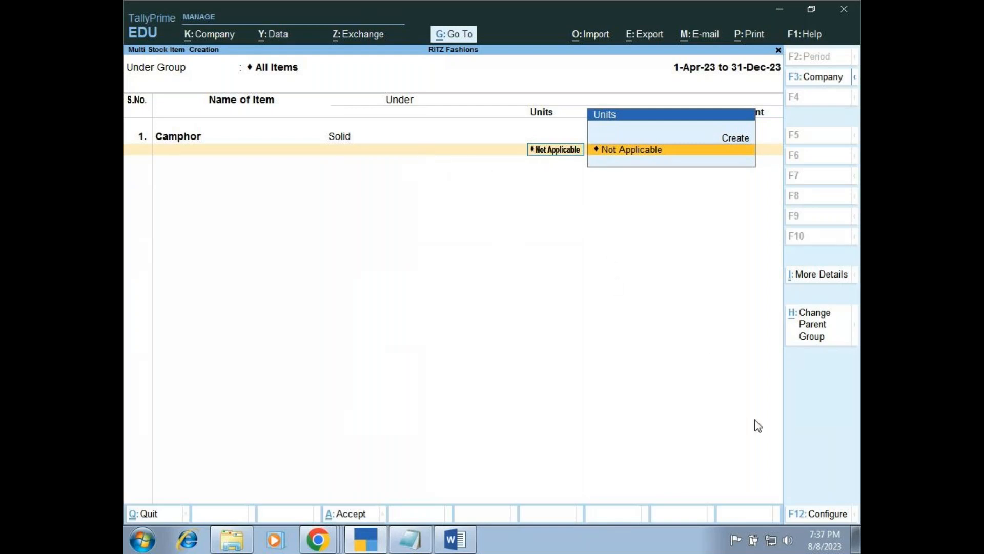
- Set Show Stock Category Details to Yes in the configuration and accept it
click(815, 514)
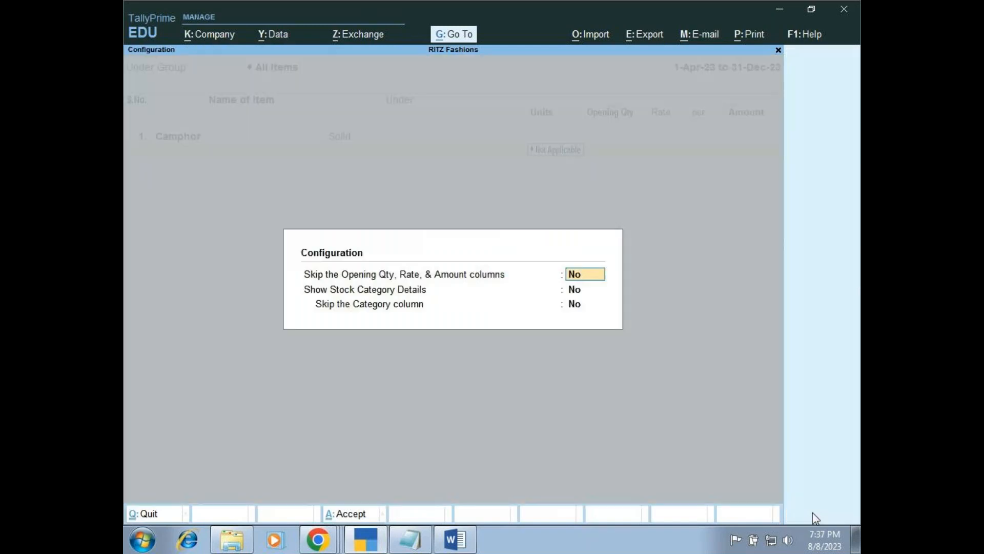
key(Return)
text(y)
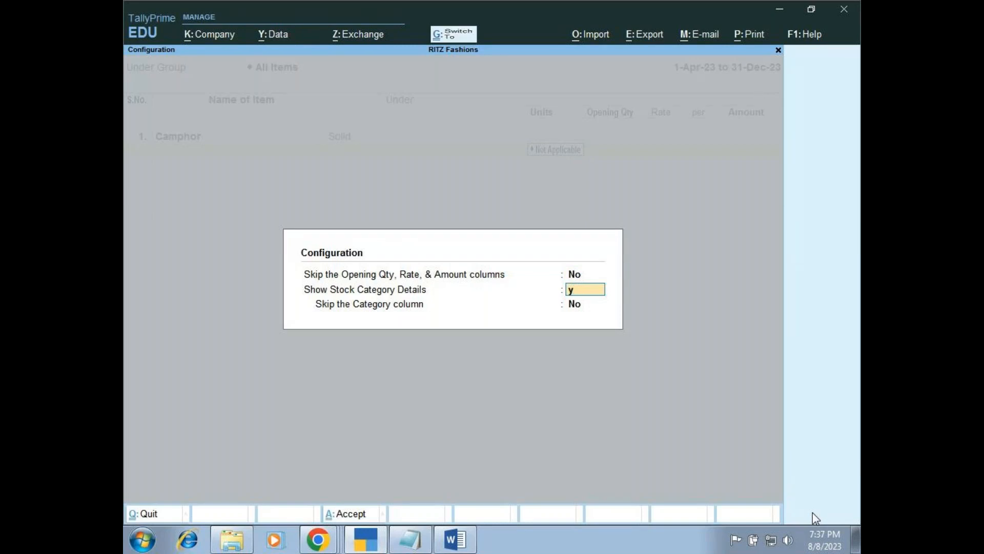
key(ctrl+a)
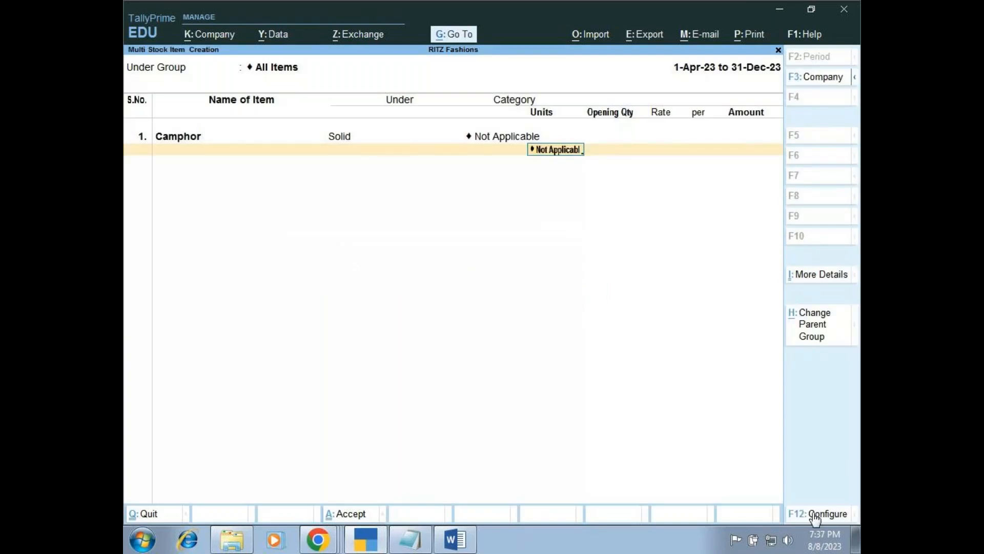
- Assign the FUEL category to the Camphor stock item
key(BackSpace)
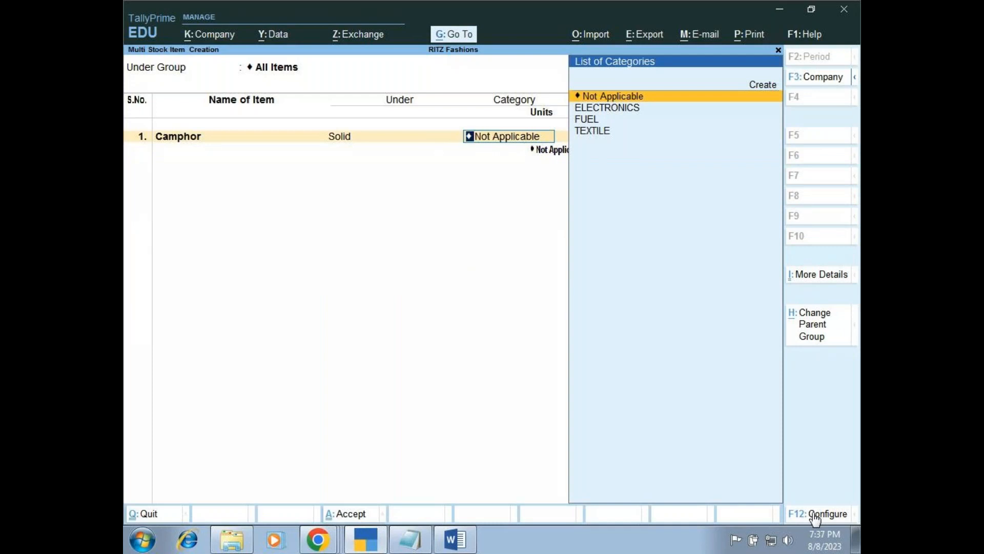
key(Down)
key(Down)
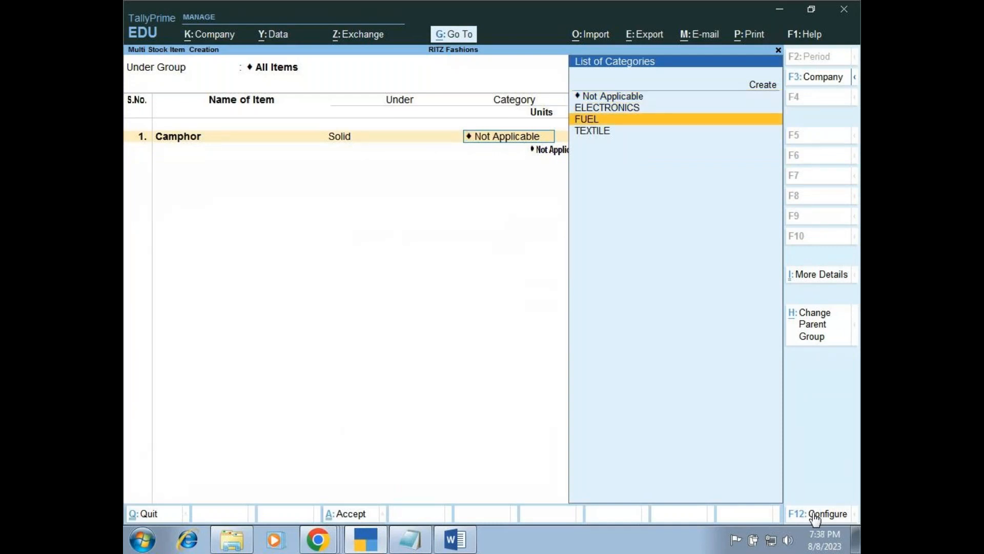
key(Return)
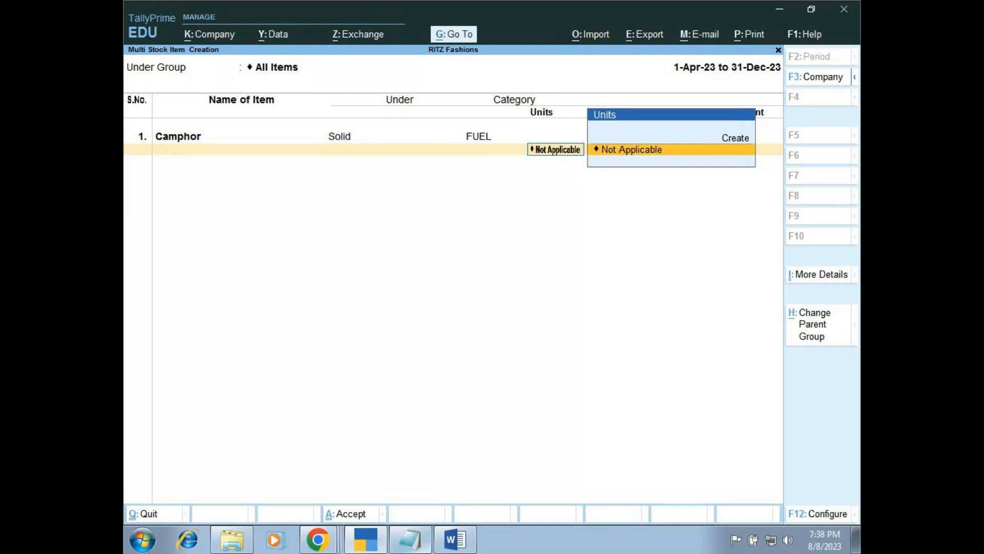
- Check the GoTo meeting in Chrome and the Stock Tree Structure document in Word, and return to TallyPrime
mouse_move(317, 533)
click(313, 484)
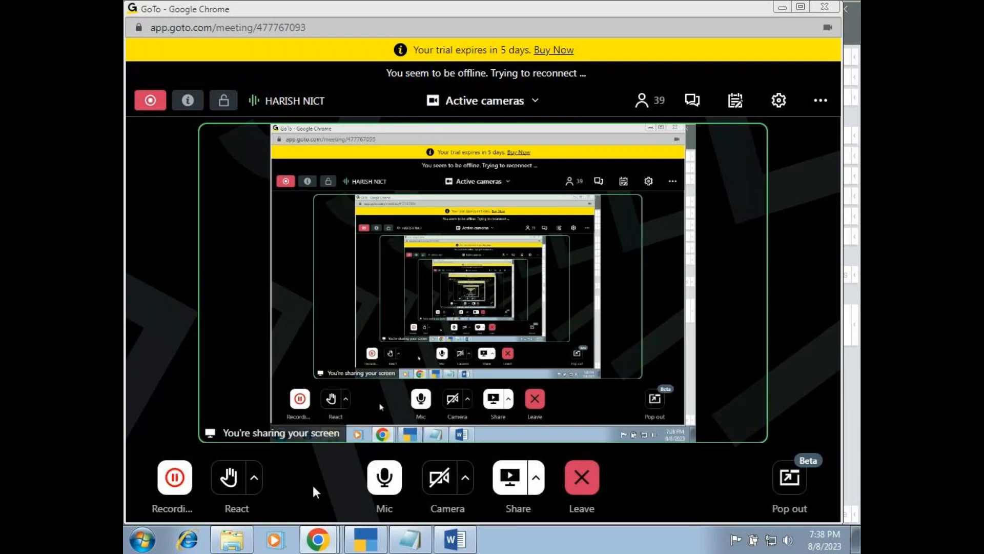
click(449, 539)
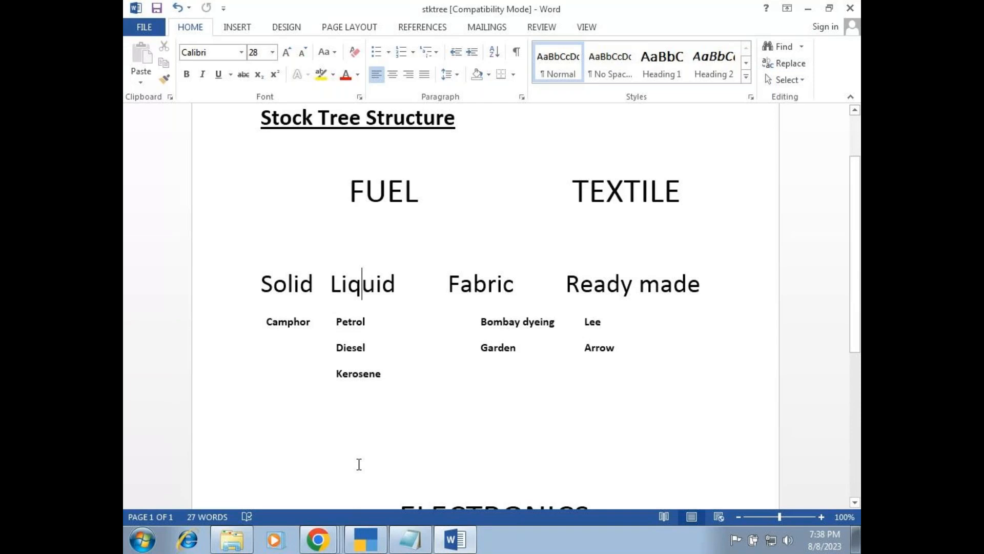
click(366, 529)
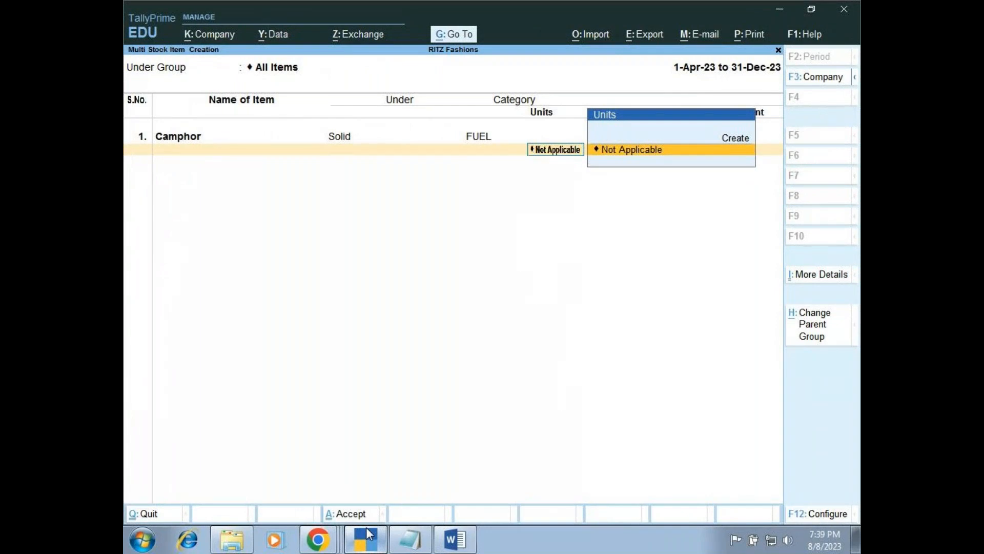
- Create the simple unit gms, formal name Grammes, with 0 decimal places for Camphor, and leave its opening quantity blank
key(Up)
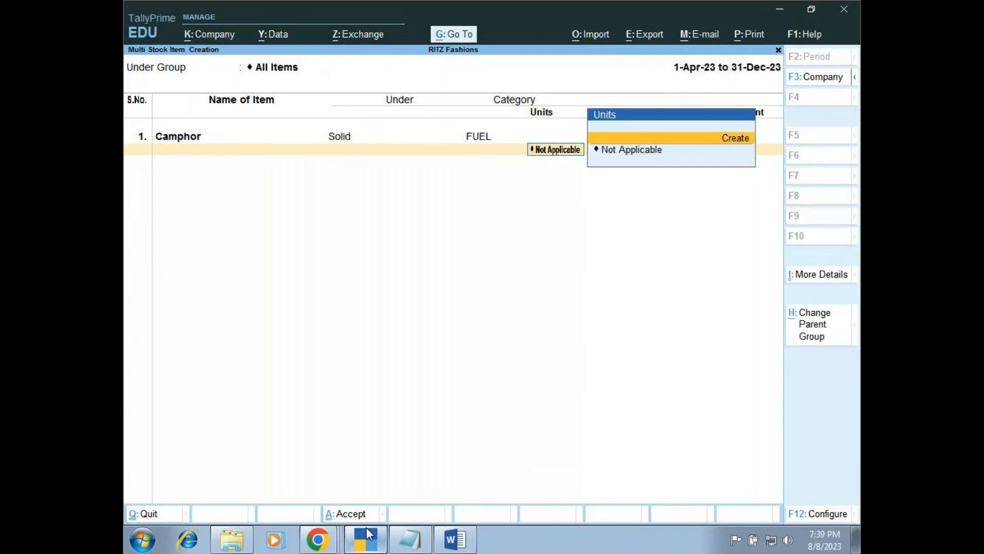
key(Return)
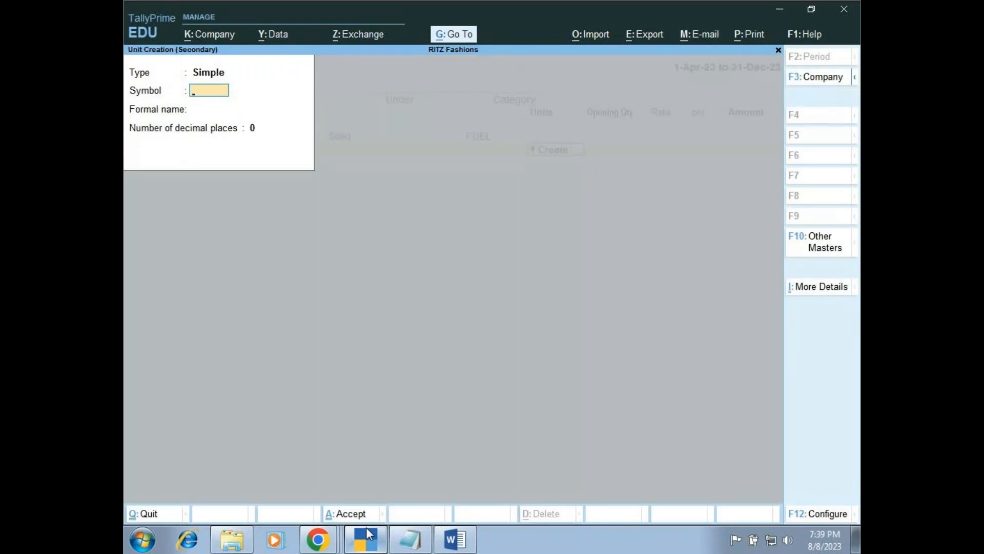
text(gms)
key(Return)
text(G)
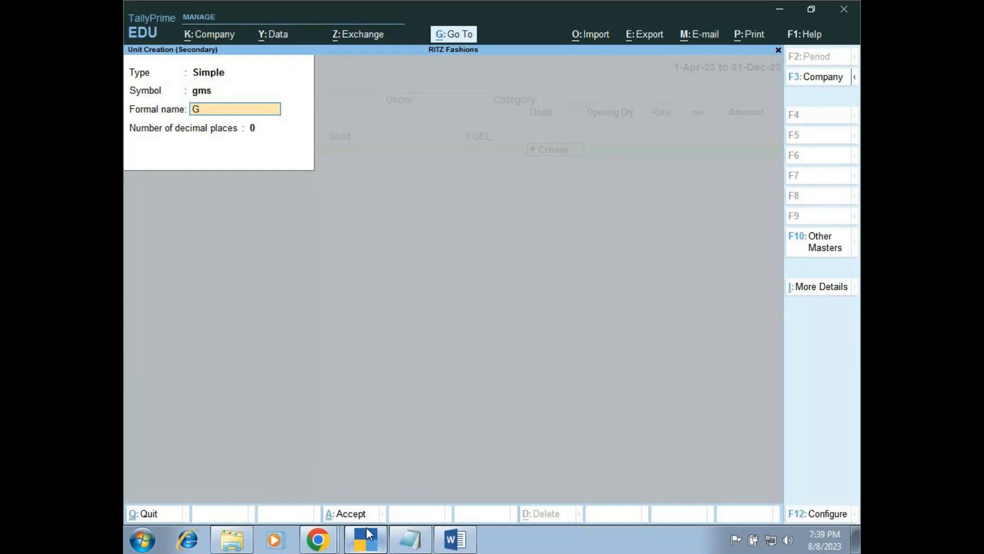
text(rammes)
key(Return)
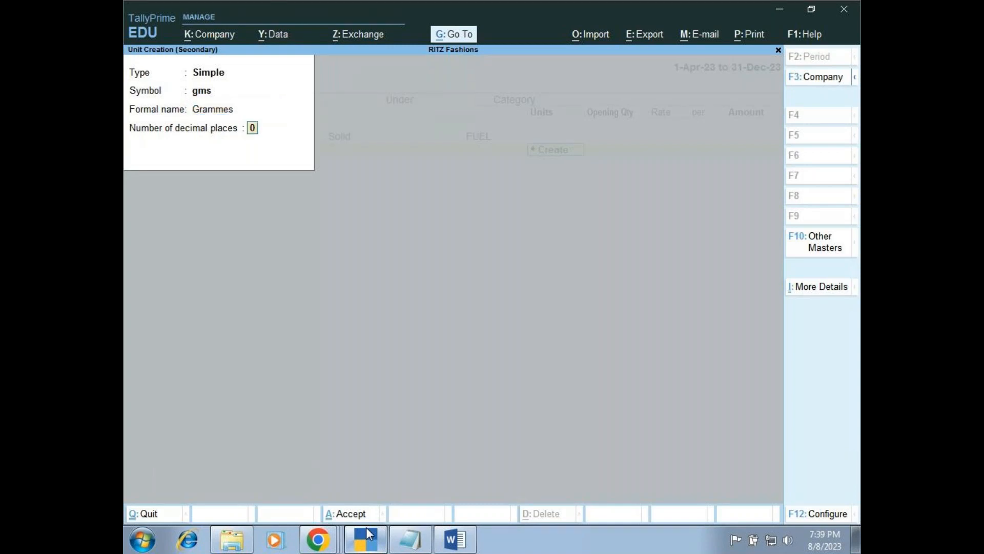
key(Return)
key(Return)
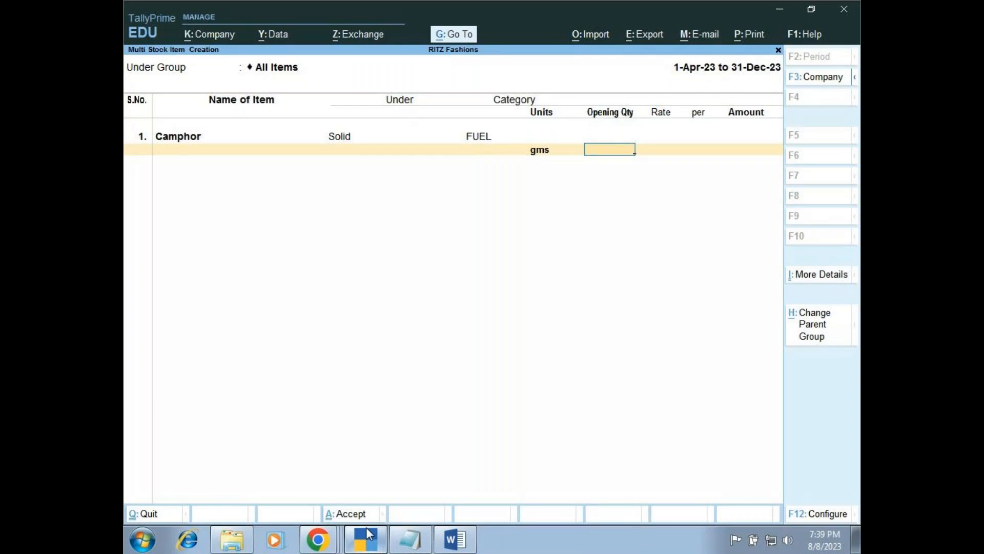
key(Return)
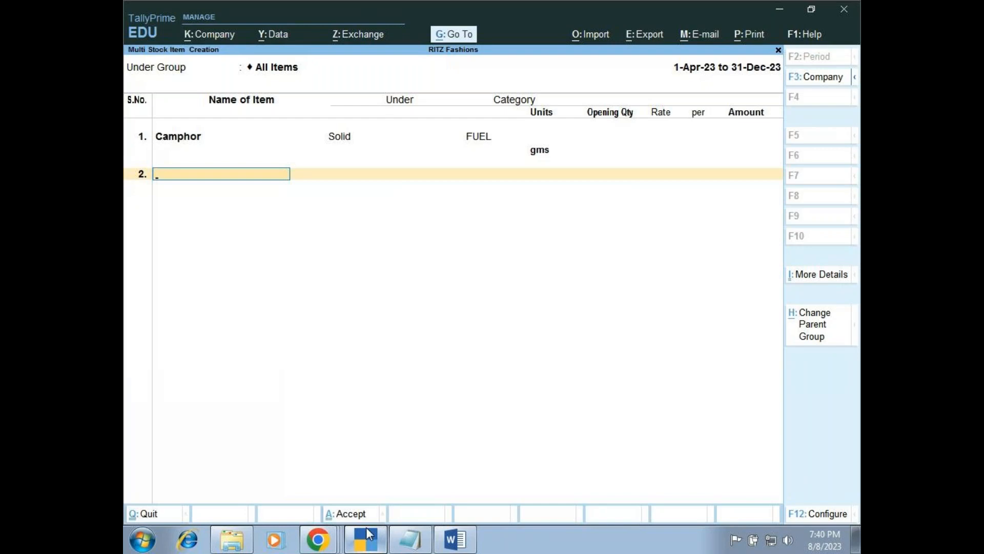
- Consult the Stock Tree Structure document in Word, and add the stock item Petrol under the Liquid group in TallyPrime
mouse_move(446, 540)
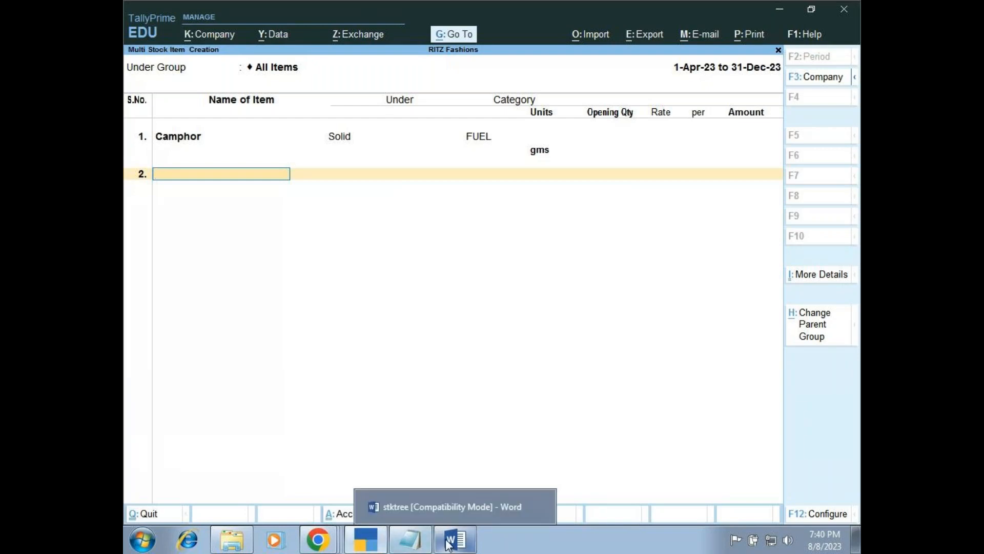
click(442, 504)
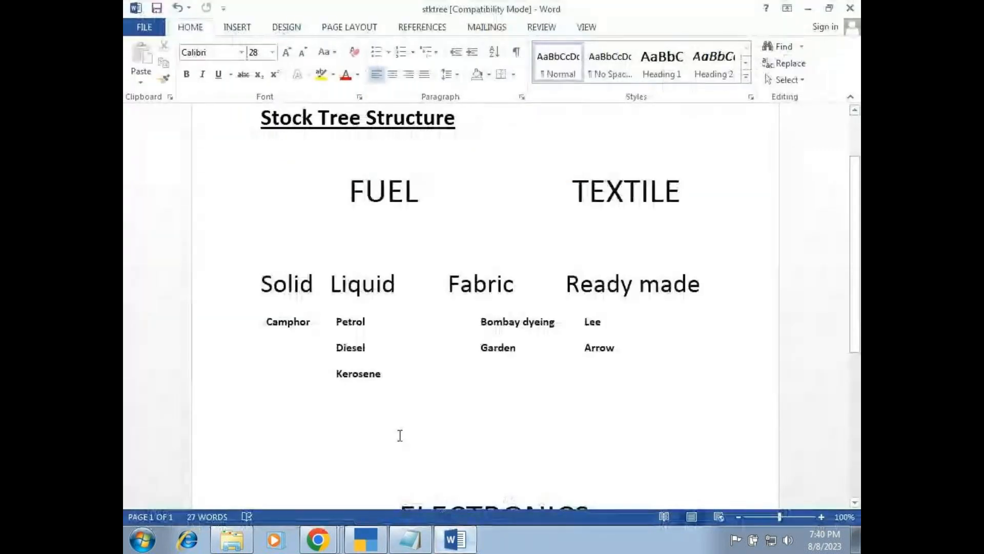
click(356, 295)
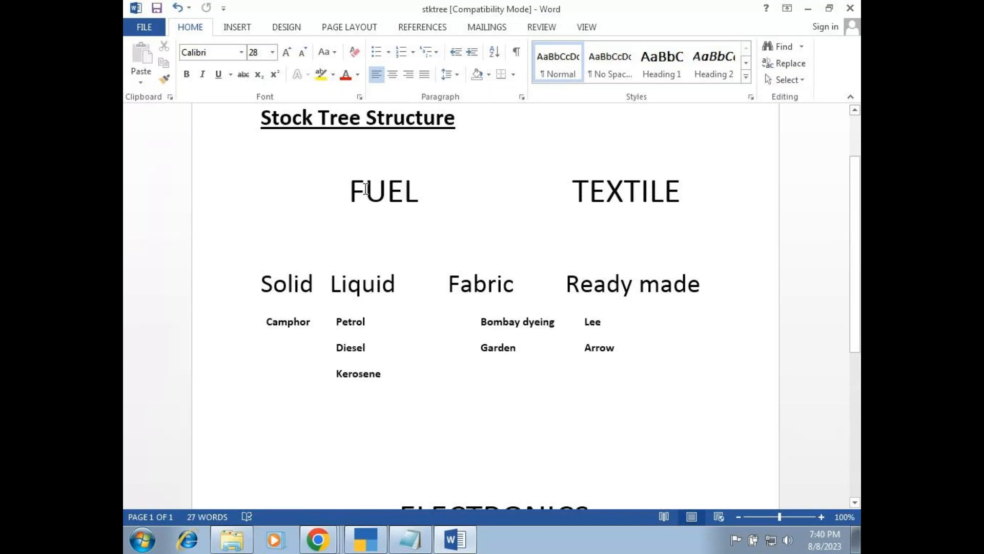
click(376, 539)
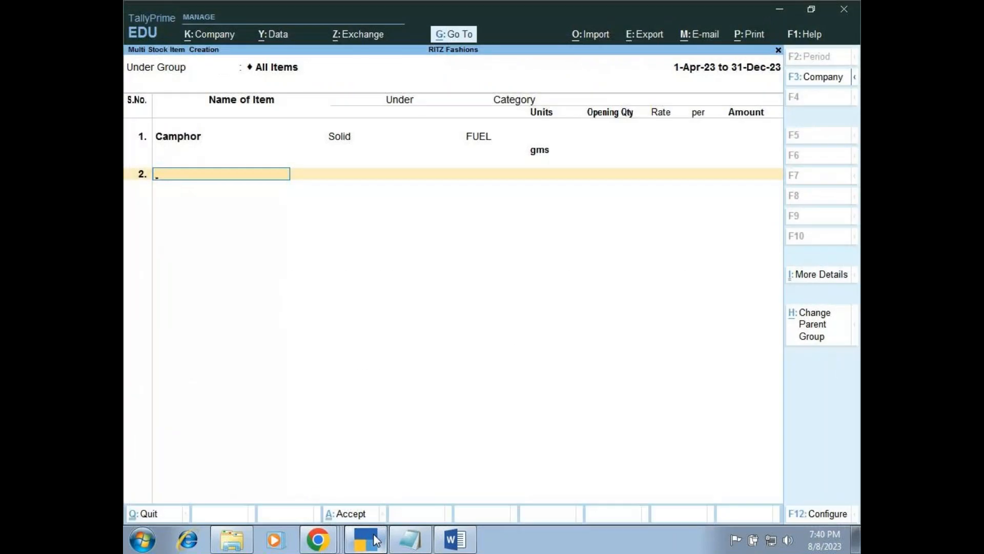
text(Petrol)
key(Return)
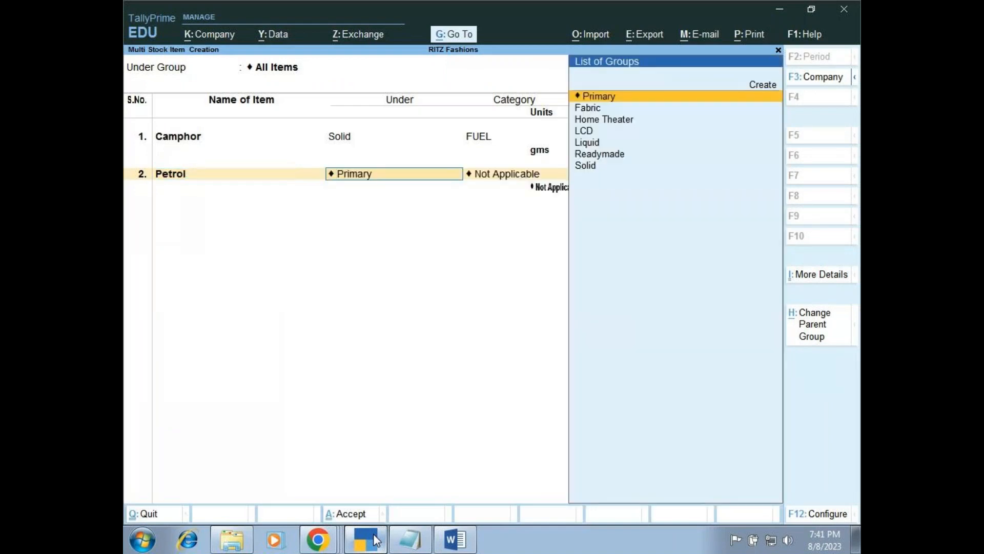
key(Down)
key(Down)
key(Down)
key(Down)
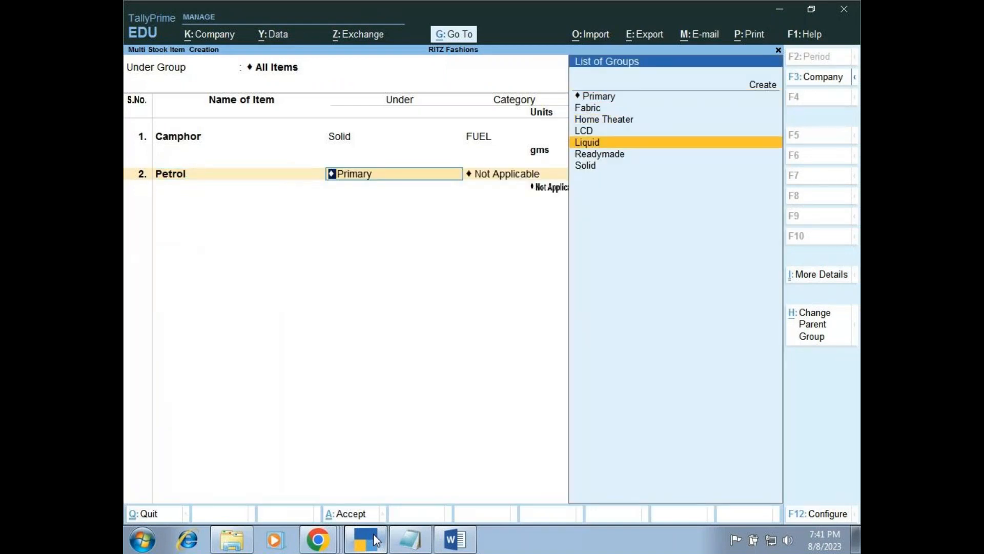
key(Return)
- Assign the FUEL category to the Petrol stock item
key(Down)
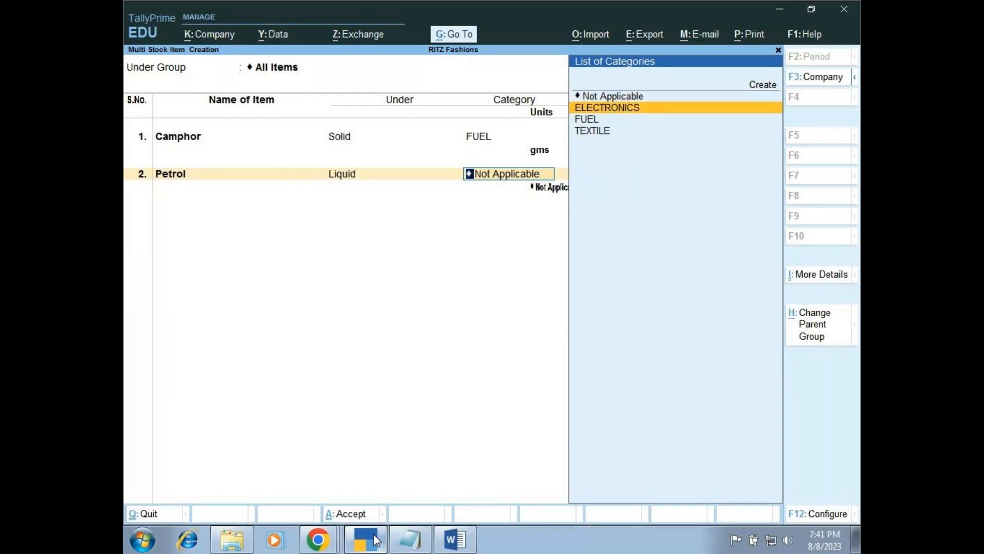
key(Down)
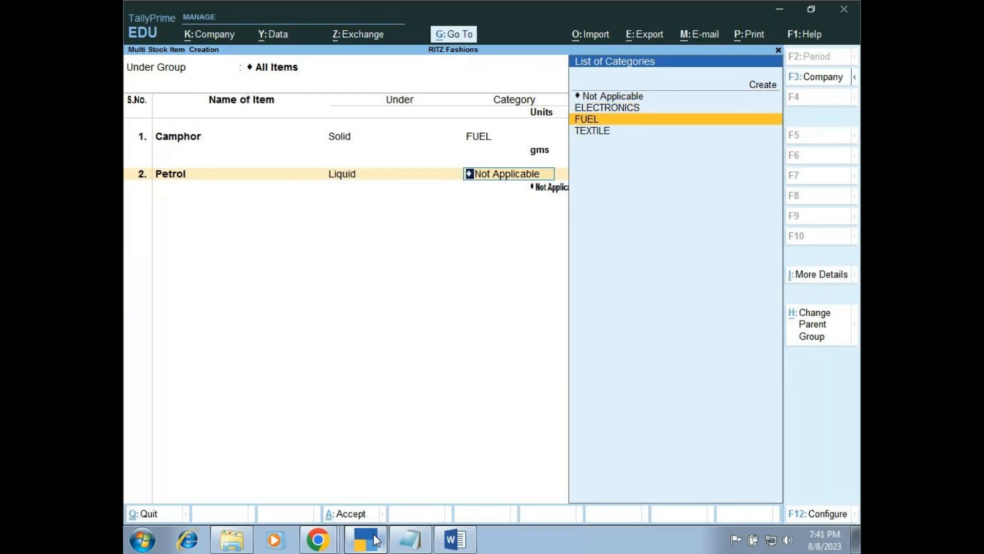
key(Return)
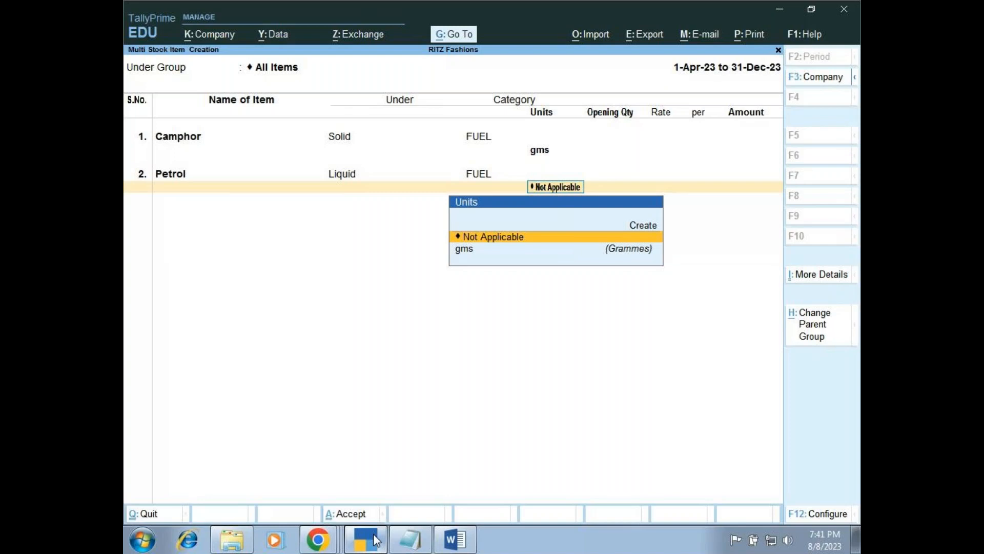
- Create the simple unit lts, formal name Litres, with 0 decimal places for Petrol, and leave its opening quantity blank
key(Up)
key(Return)
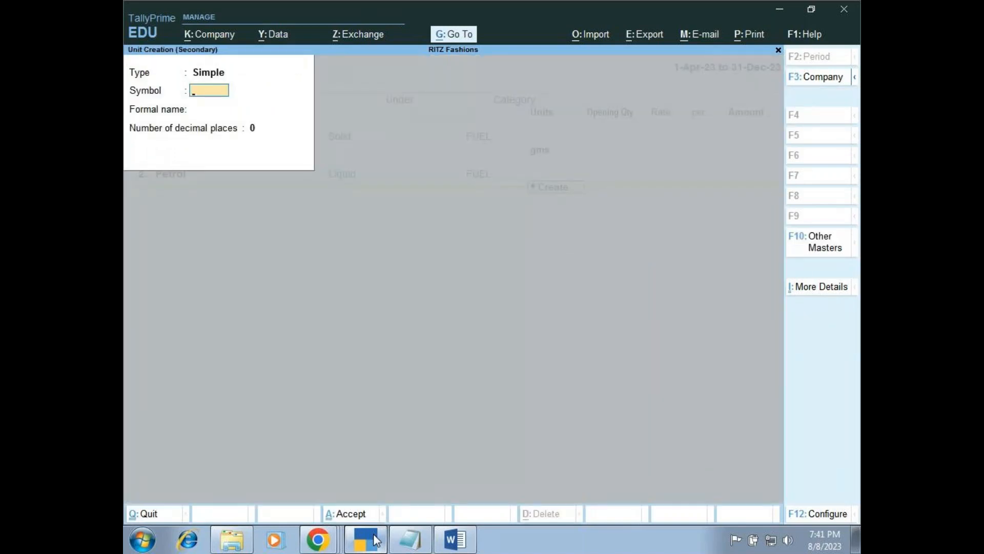
text(lts)
key(Return)
text(Litres)
key(Return)
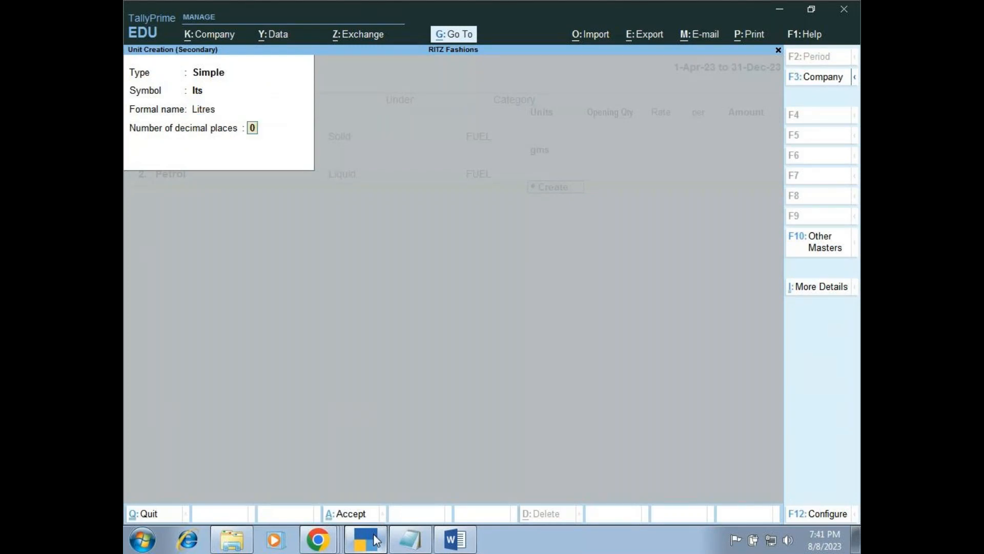
key(Return)
key(Return)
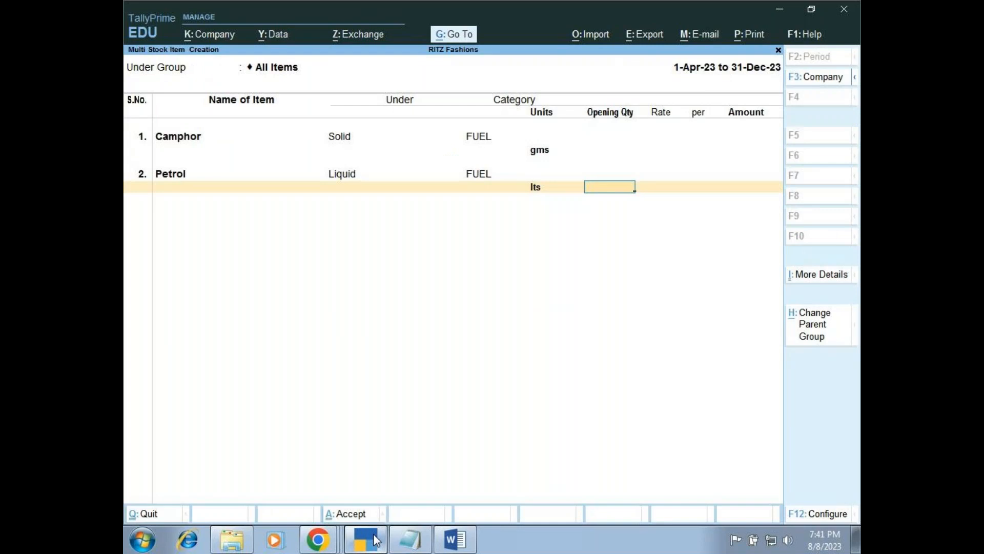
key(Return)
- Add the stock item Diesel on the third line and place it under the Liquid group
text(Die)
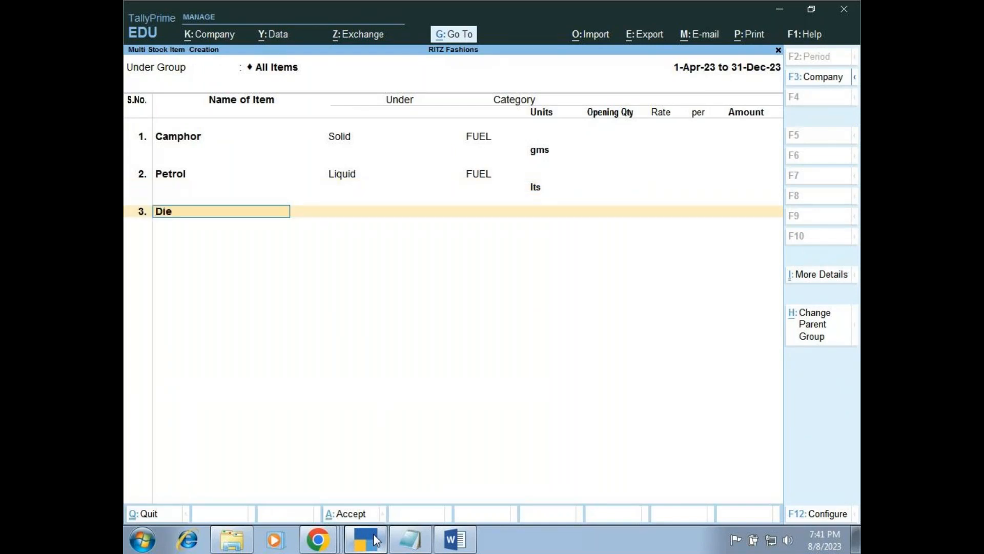
text(sel)
key(Return)
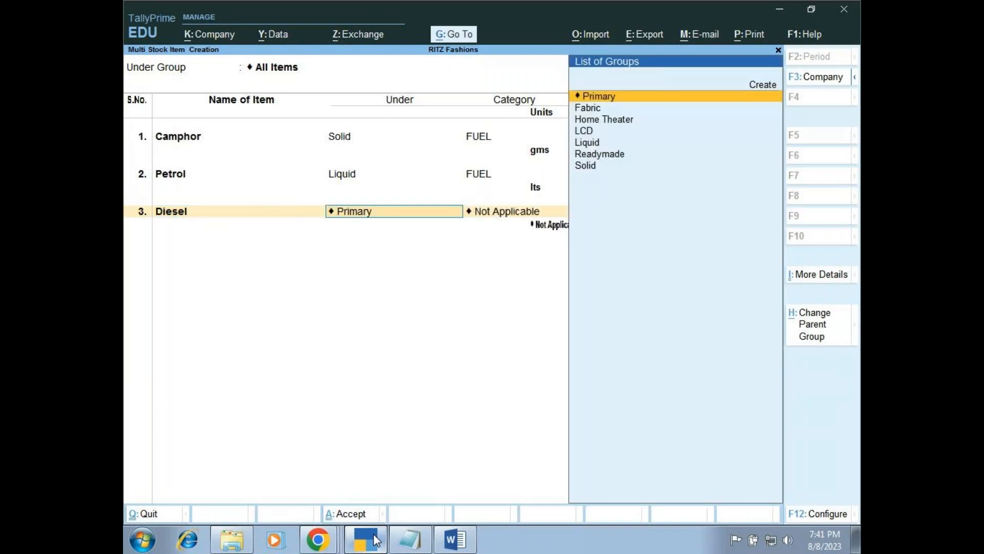
text(L)
key(Return)
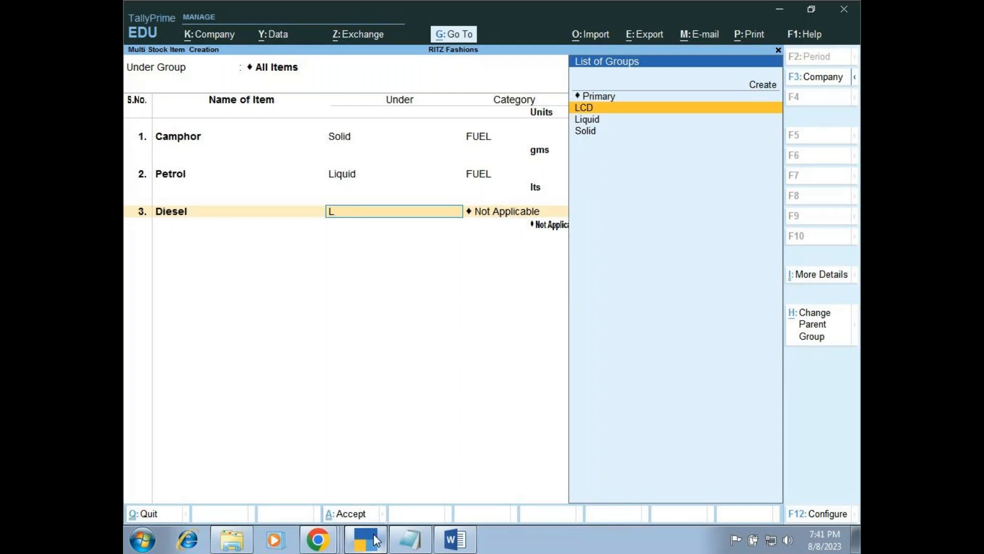
key(Down)
key(Return)
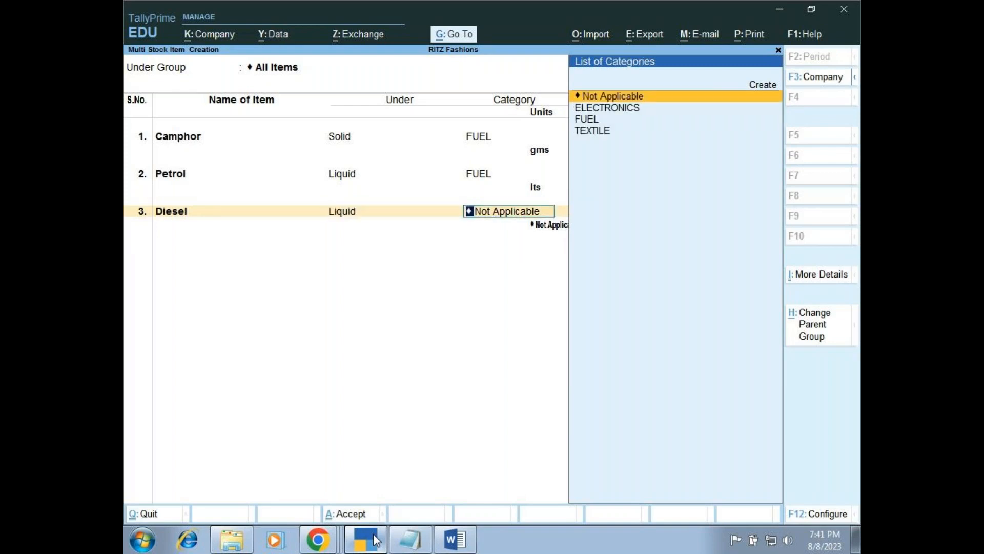
- Assign the FUEL category and the unit lts to Diesel, leaving its opening quantity blank
key(Down)
key(Down)
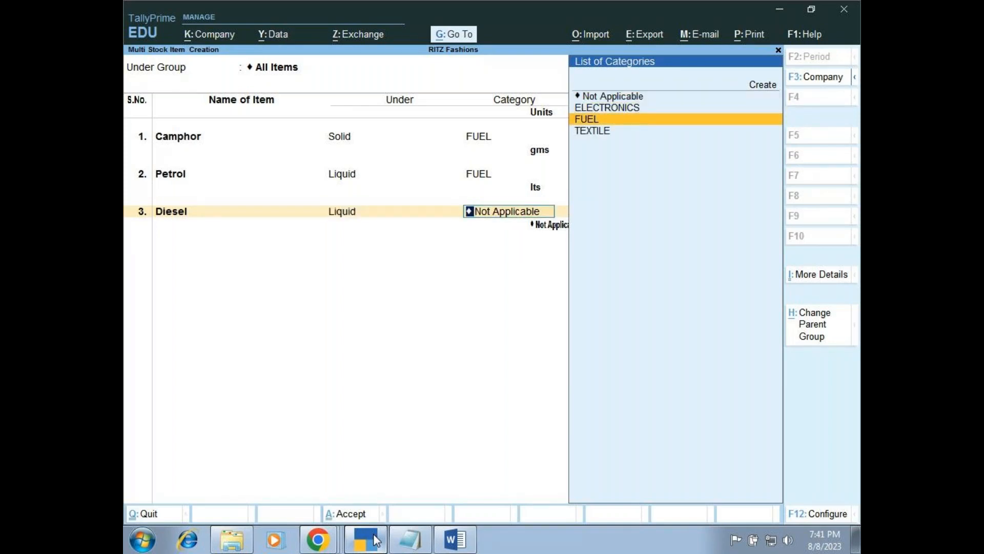
key(Return)
key(Down)
key(Down)
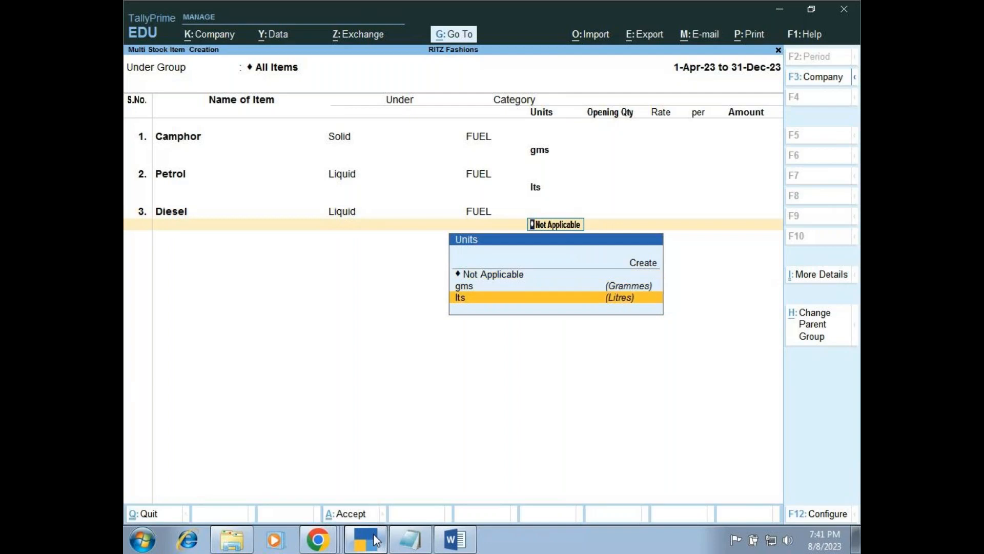
key(Return)
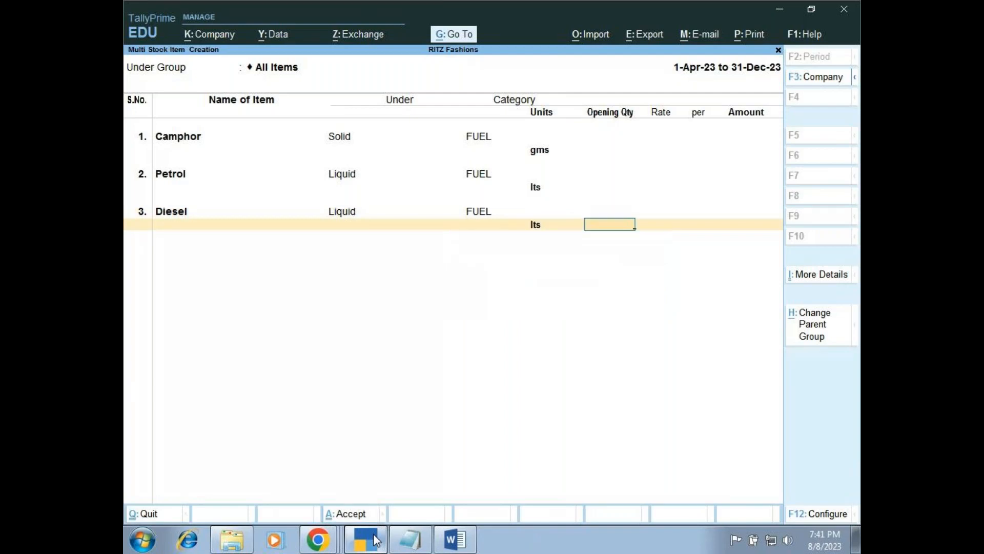
key(Return)
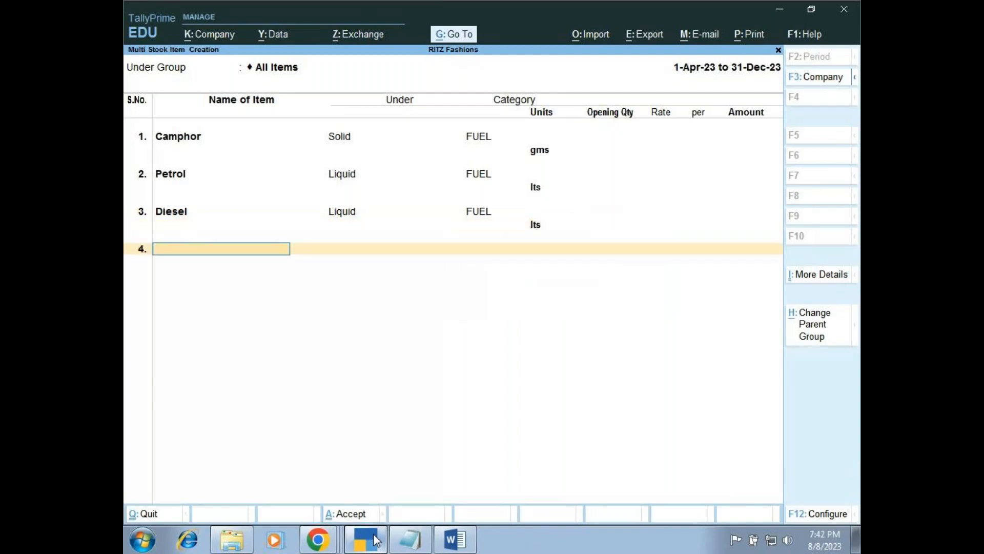
- Check the Fabric items in the Word stock tree, and add Bombay Dyeing under the Fabric group in TallyPrime
click(455, 541)
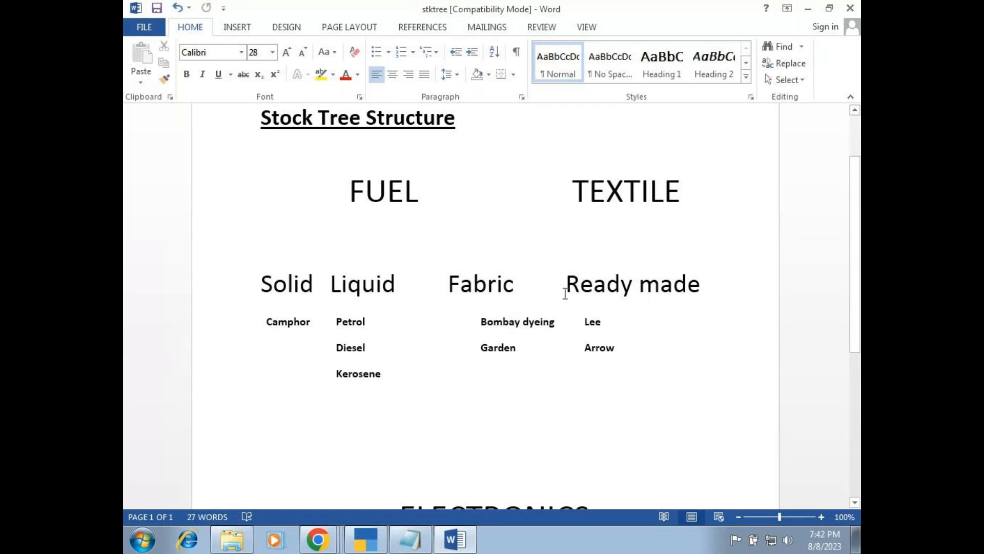
click(361, 542)
text(B)
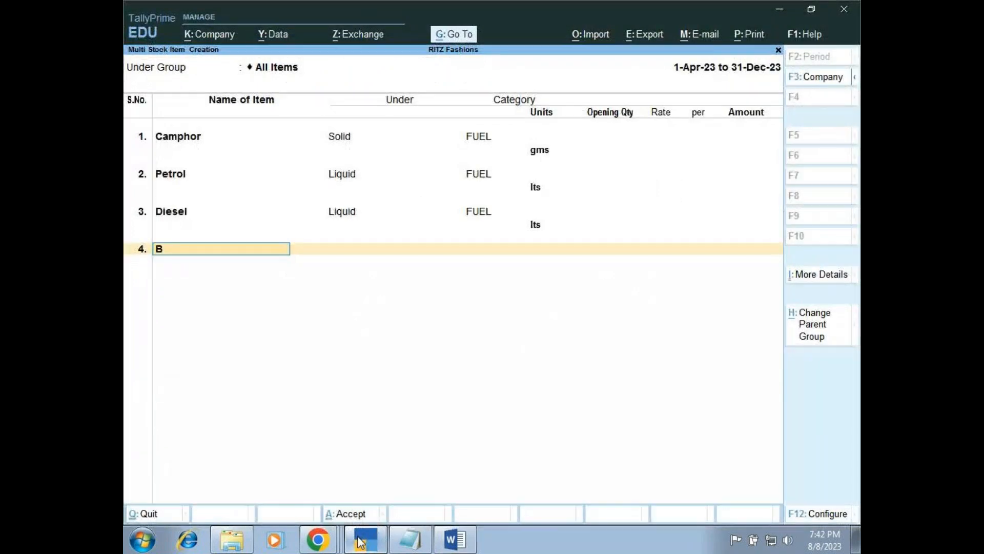
text(ombay Dyeing)
key(Return)
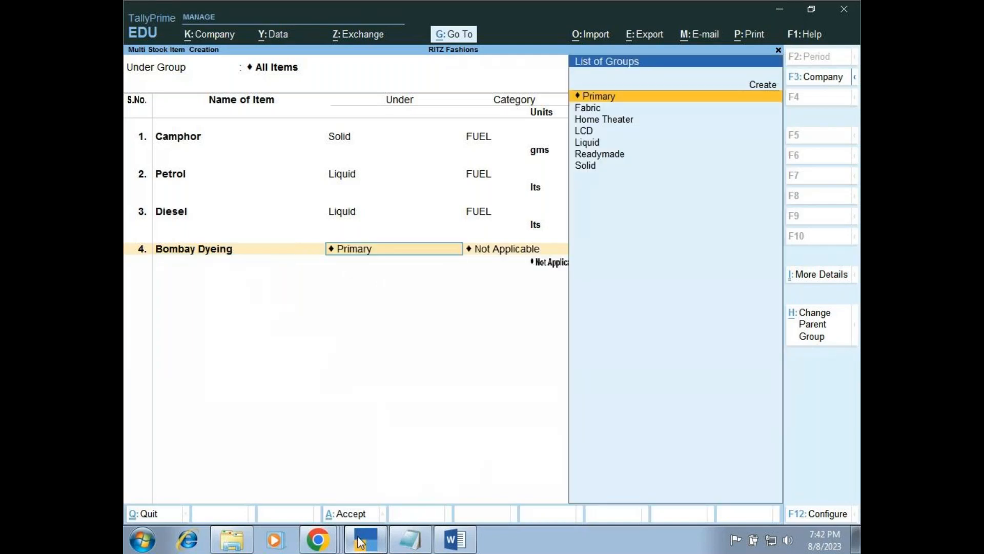
key(Down)
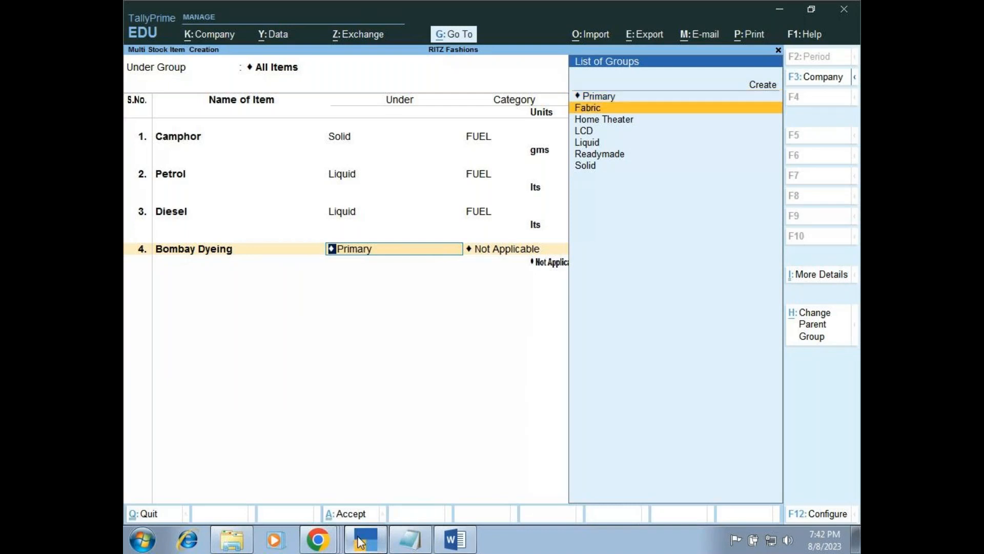
key(Return)
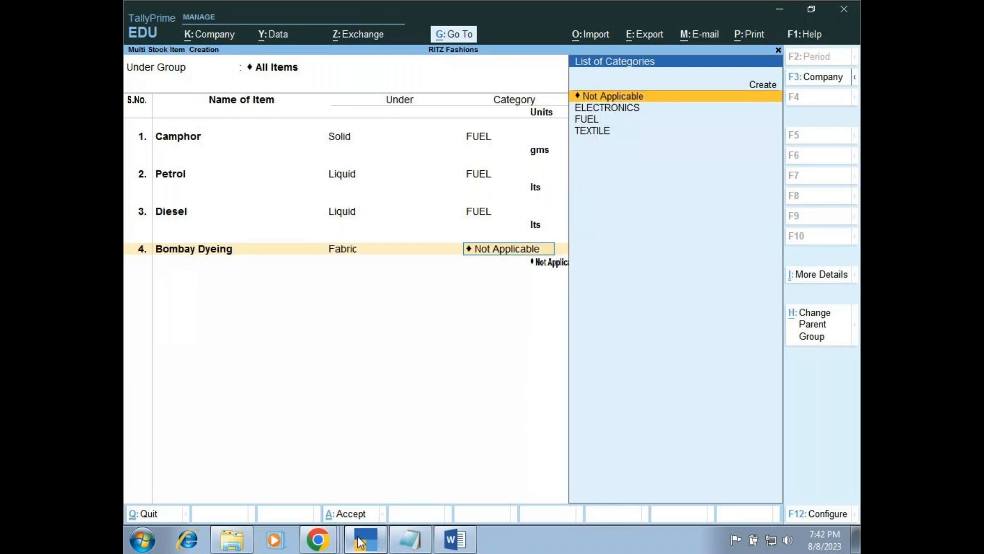
- Assign the TEXTILE category to the Bombay Dyeing stock item
key(Down)
key(Down)
key(Down)
key(Return)
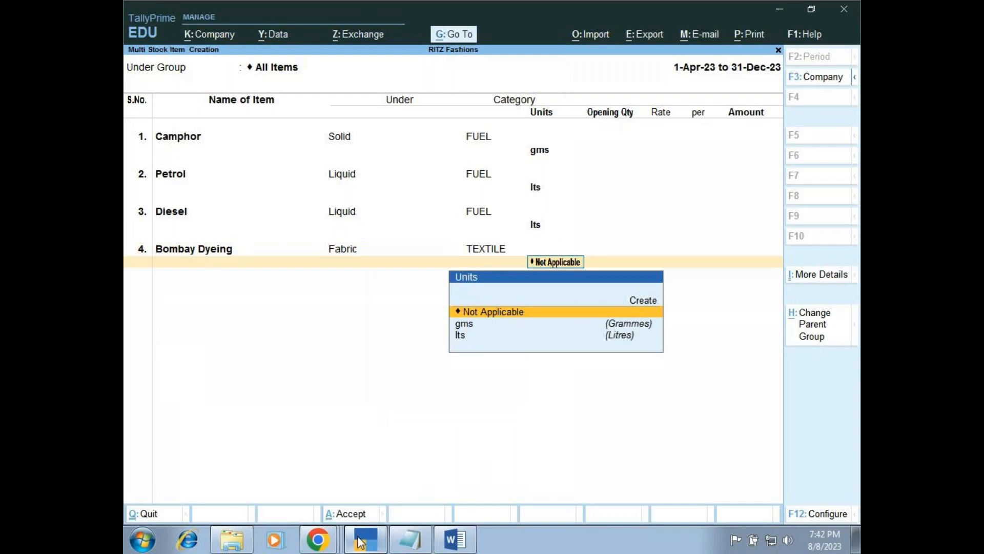
- Create the simple unit mts, formal name Metres, with 0 decimal places for Bombay Dyeing, and leave its opening quantity blank
key(Up)
key(Return)
text(mts)
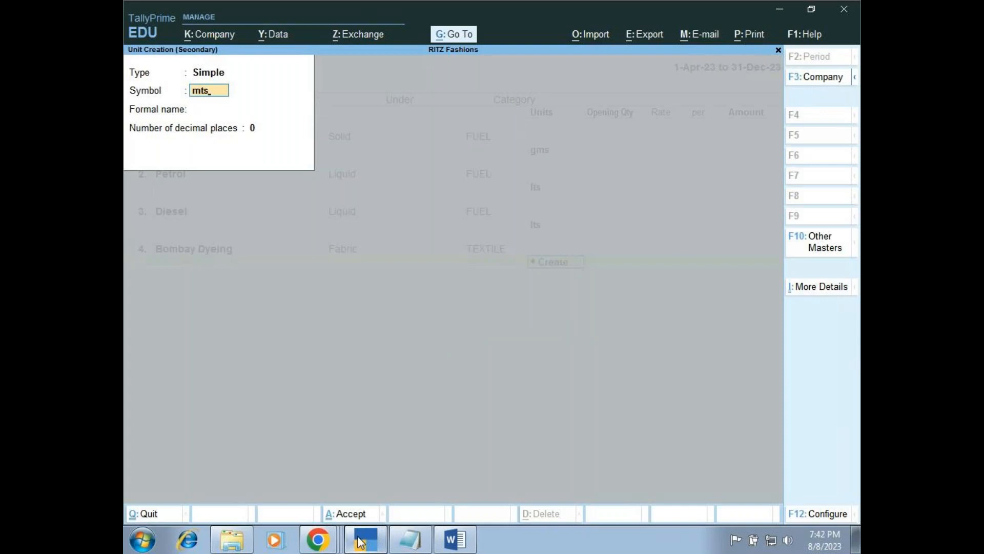
key(Return)
text(Metres)
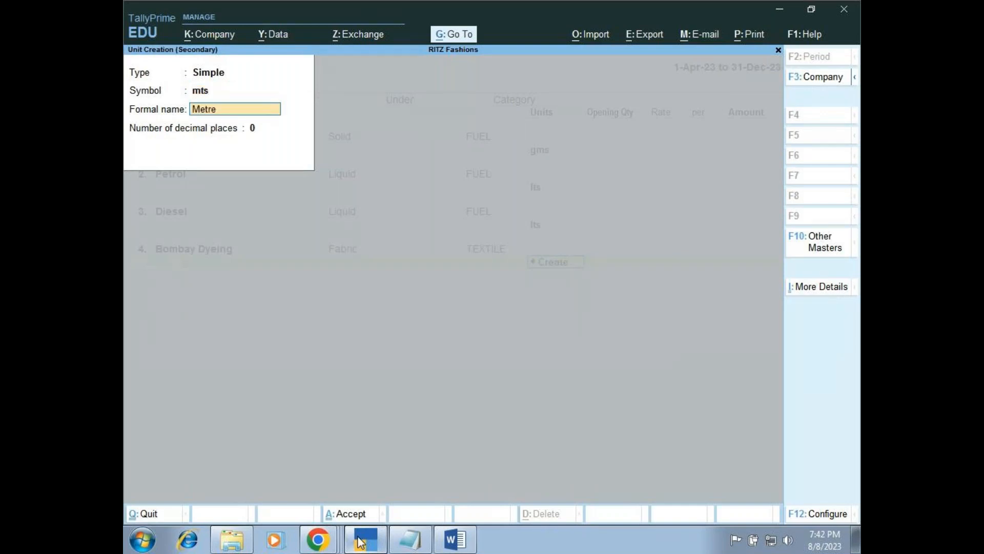
key(Return)
key(Return)
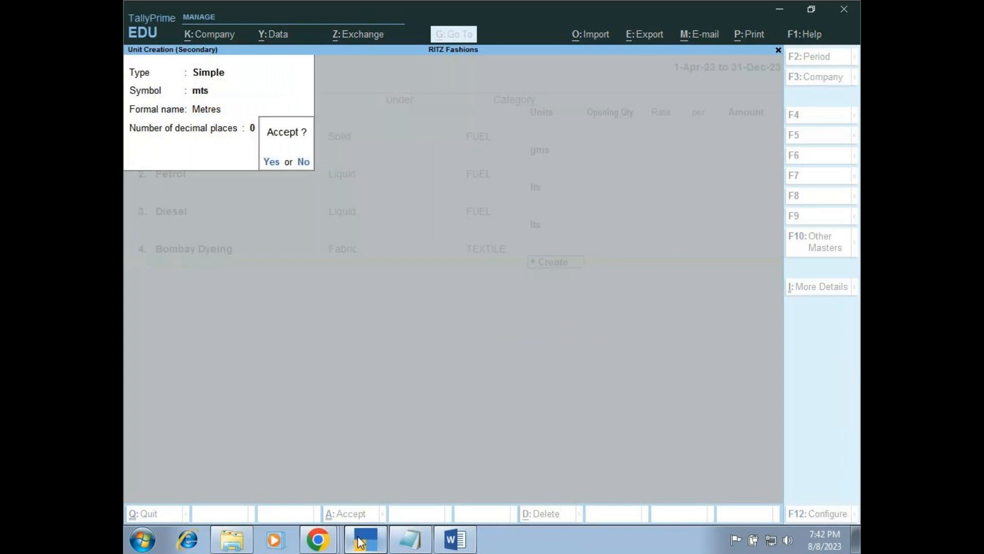
key(Return)
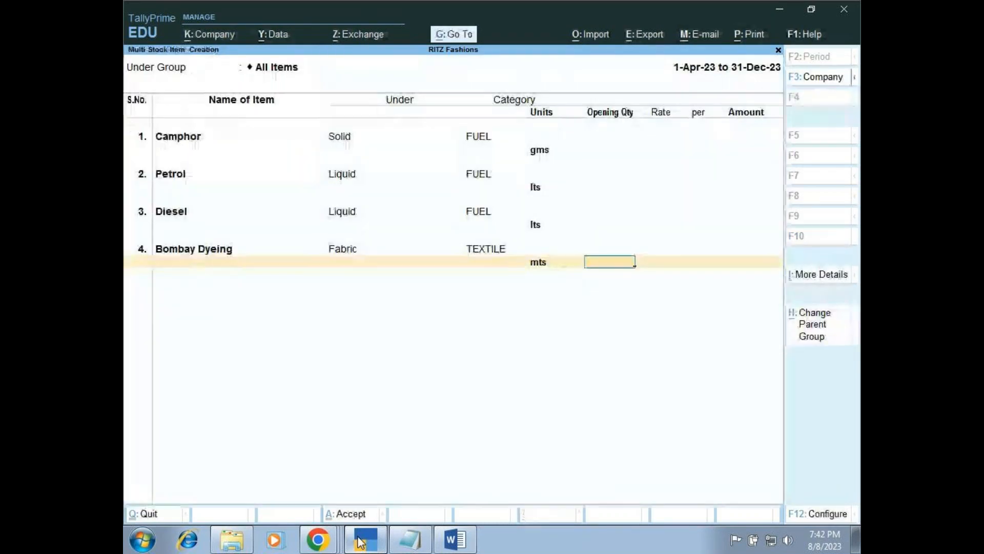
key(Return)
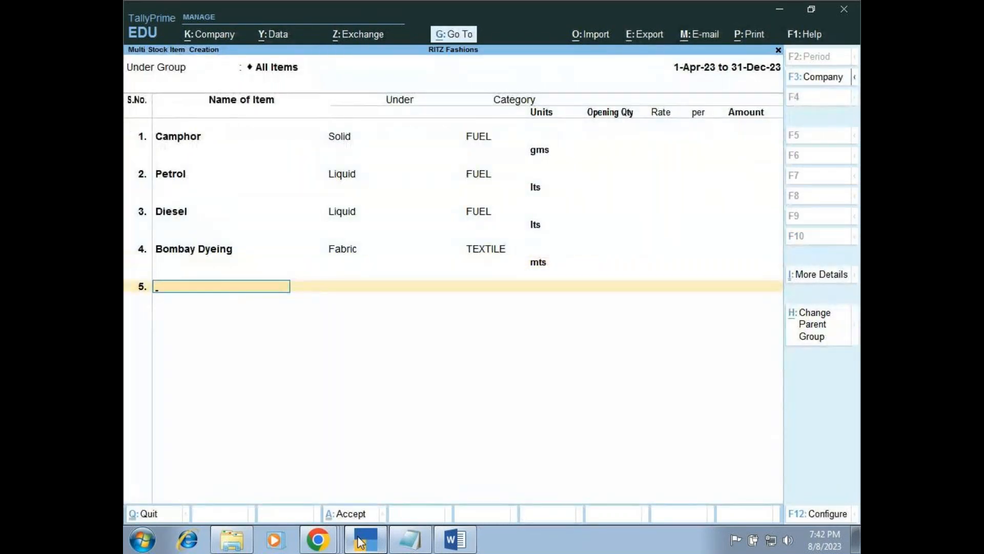
- Add the stock item Garden on the fifth line under the Fabric group with the TEXTILE category
text(Garden)
key(Return)
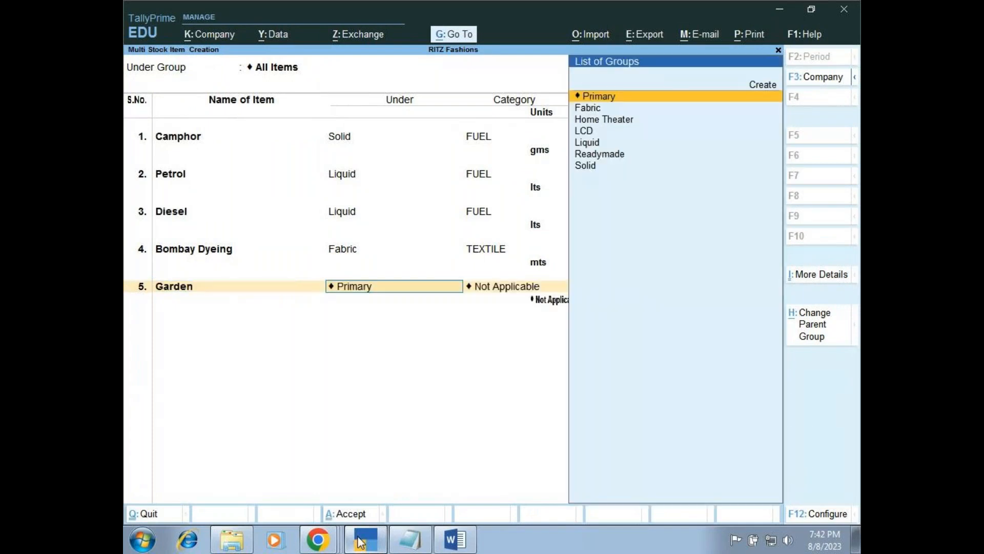
text(F)
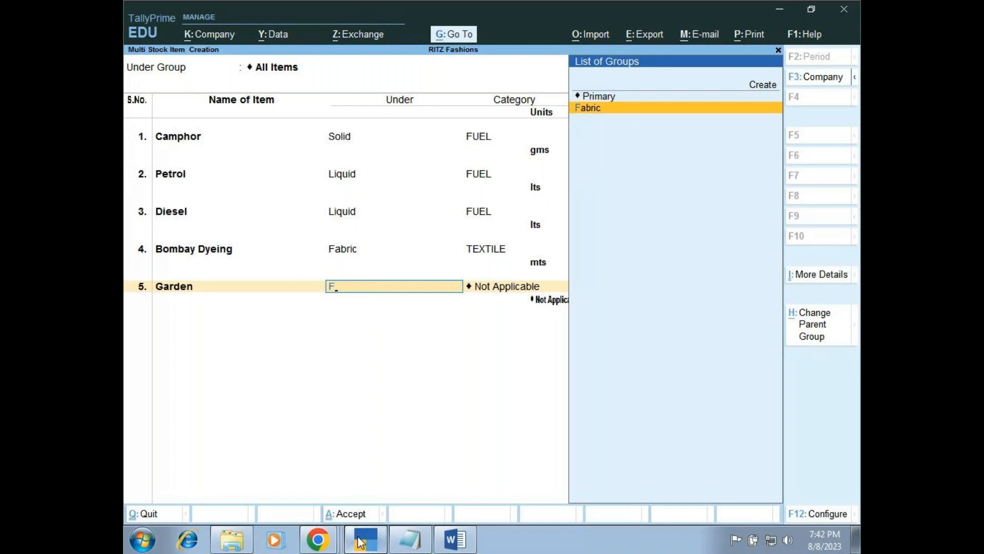
key(Return)
text(T)
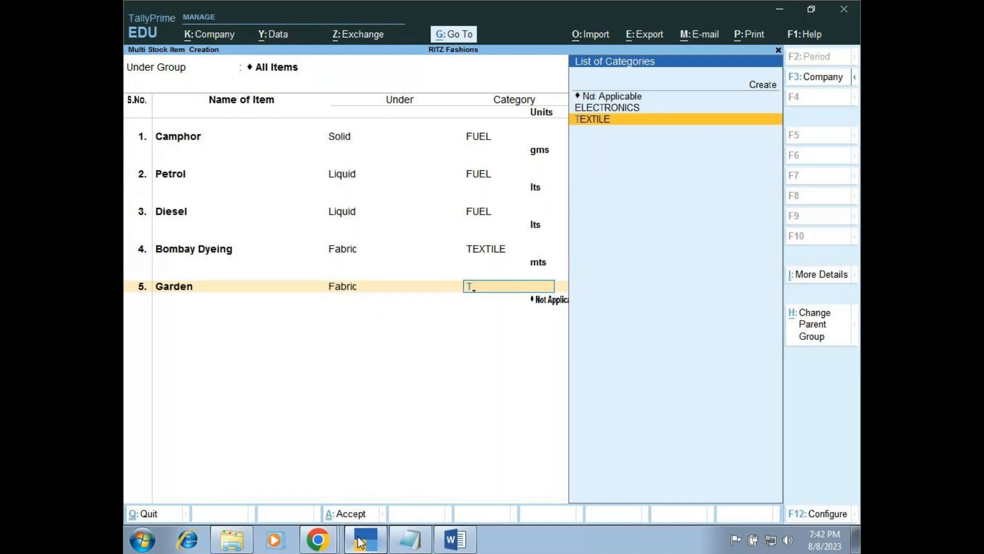
key(Return)
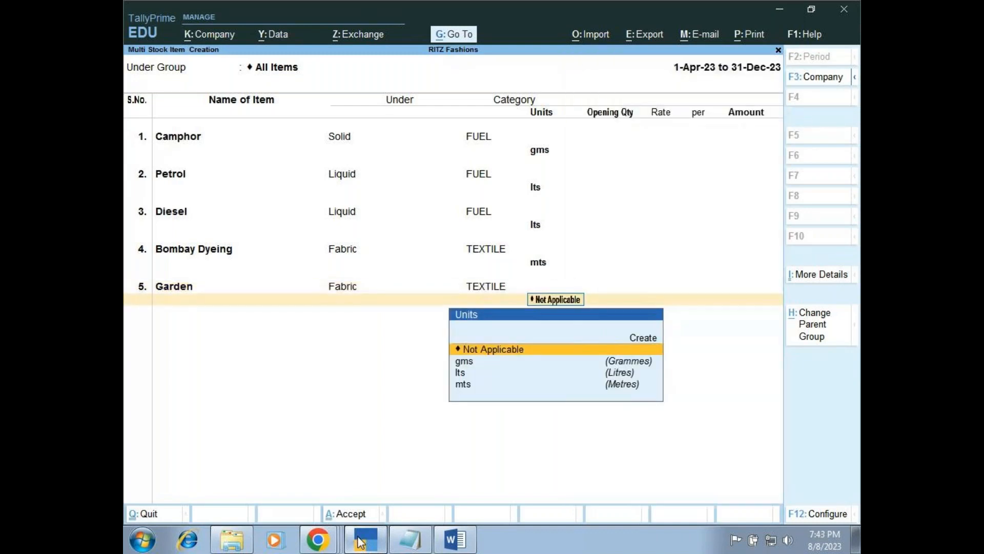
- Assign the unit mts to the Garden stock item and leave its opening quantity blank
key(Down)
key(Down)
key(Down)
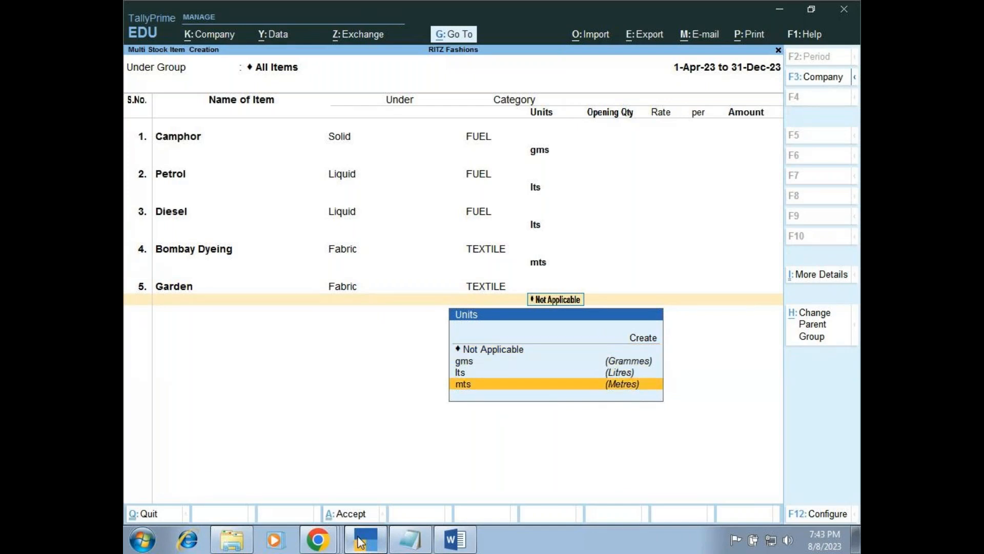
key(Return)
key(Return)
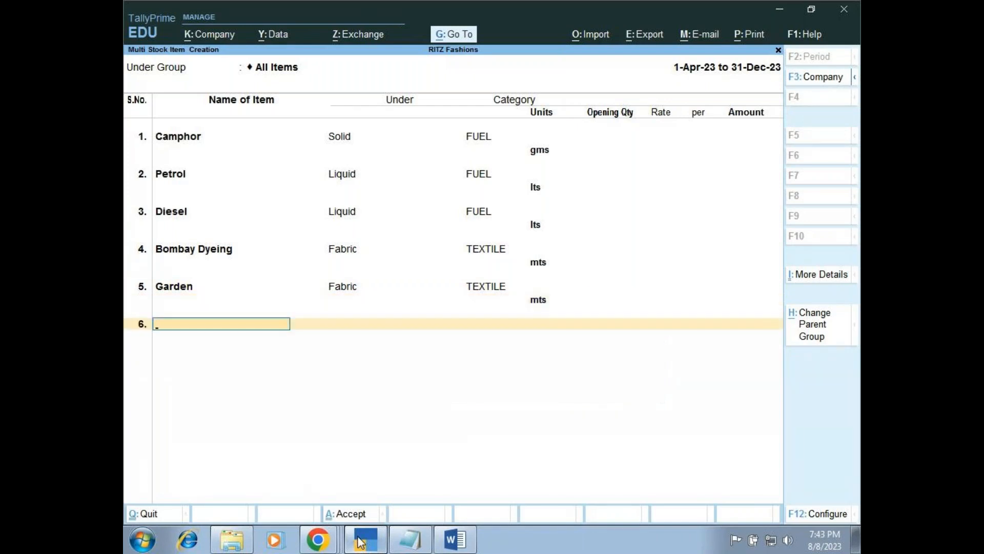
- Check the Ready made items in the Word stock tree, and add Lee under the Readymade group in TallyPrime
click(463, 543)
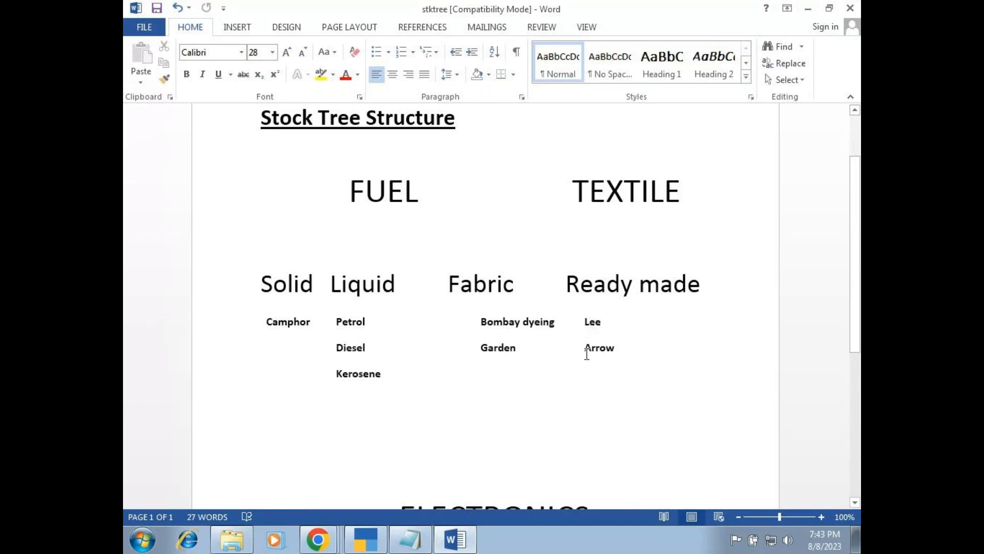
click(376, 538)
text(Lee)
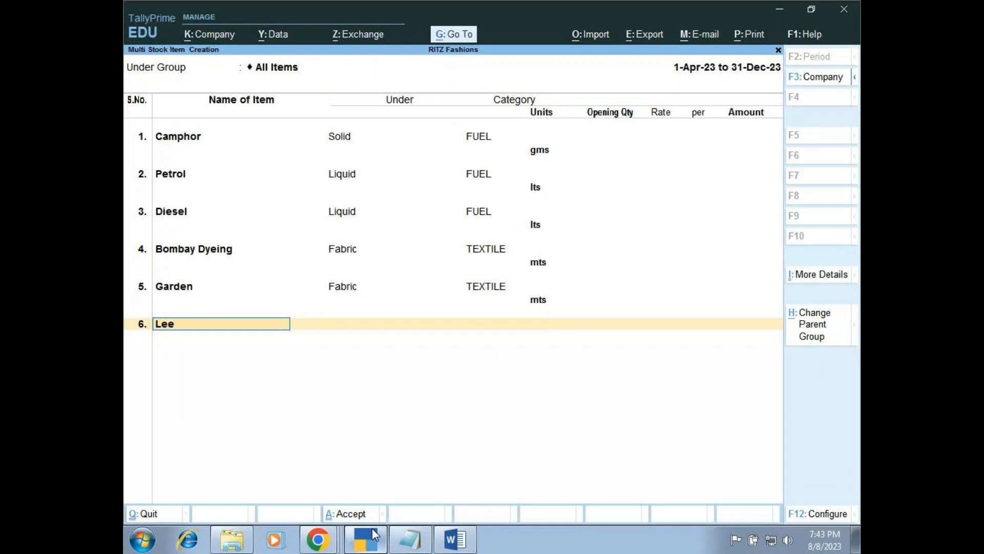
key(Return)
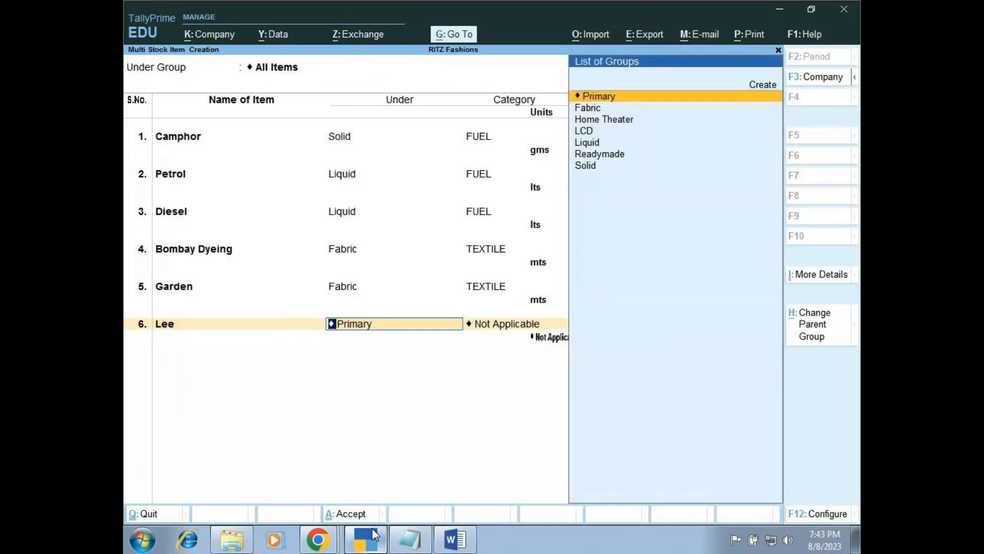
key(Down)
key(Down)
key(Down)
key(Down)
key(Down)
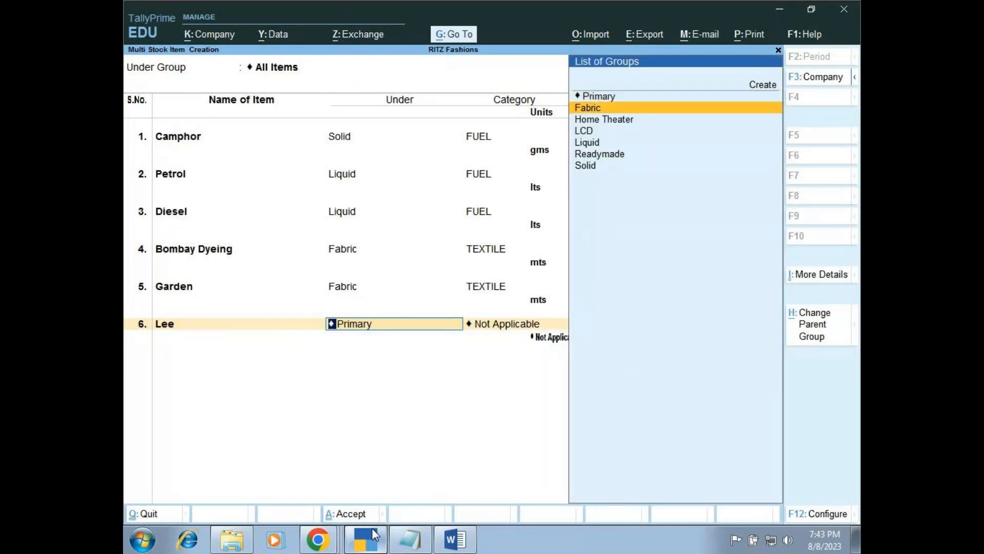
key(Return)
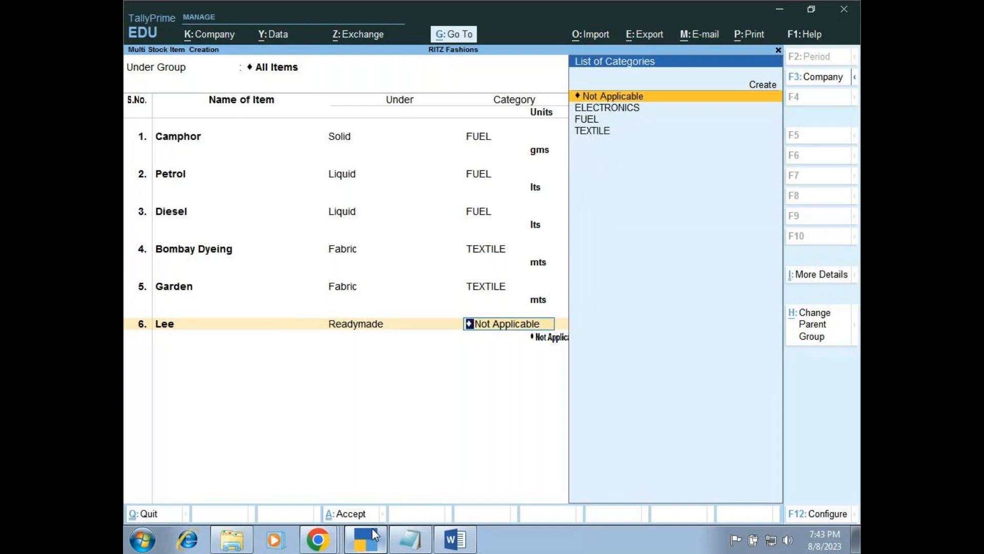
- Assign the TEXTILE category to the Lee stock item
key(Down)
key(Down)
key(Down)
key(Return)
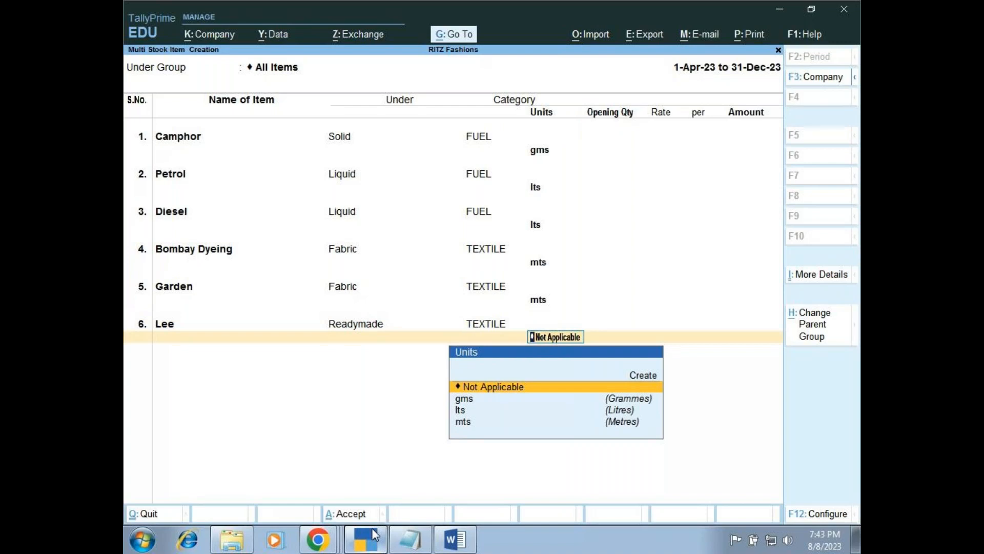
- Create the simple unit no's, formal name Numbers, with 0 decimal places for Lee, and leave its opening quantity blank
key(Up)
key(Return)
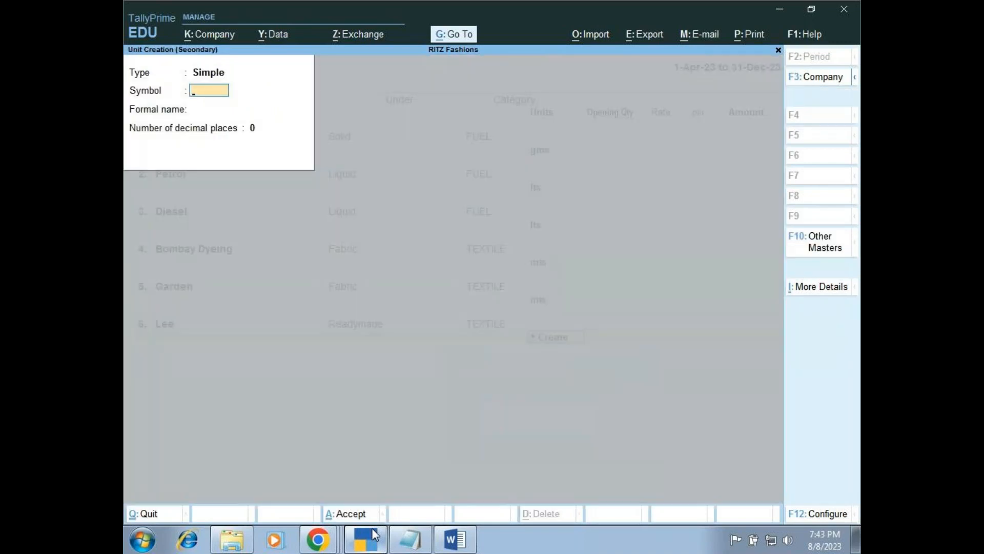
text(no's)
key(Return)
text(N)
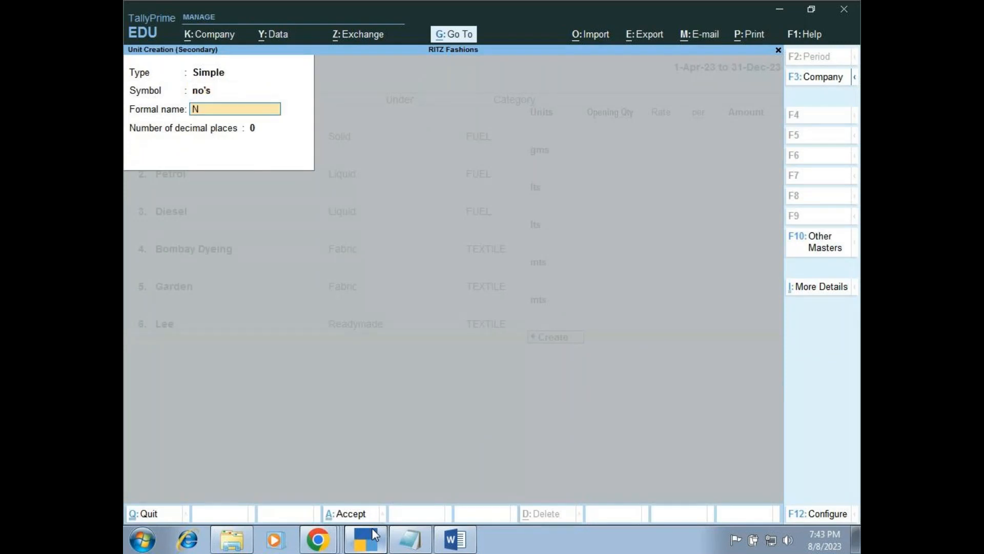
text(umbers)
key(Return)
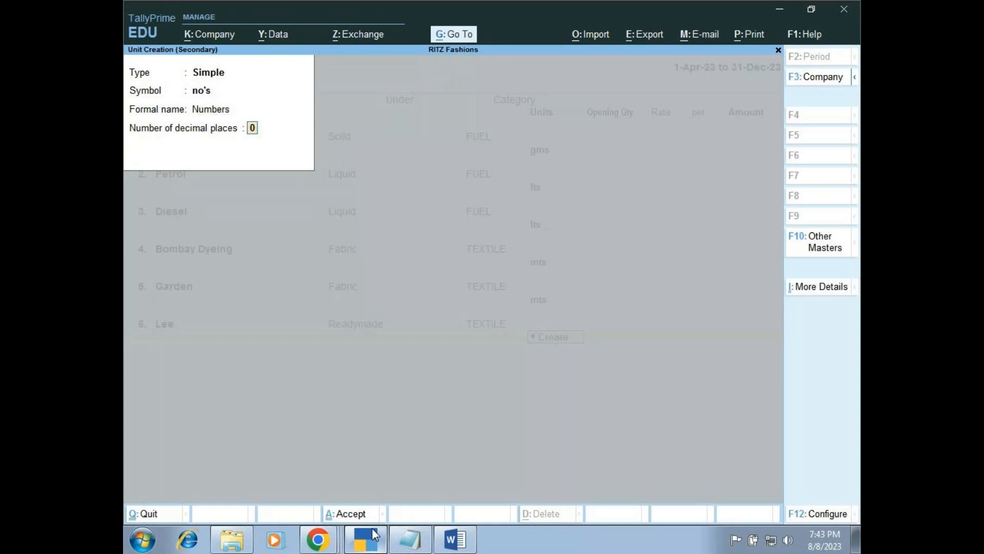
key(Return)
key(Return)
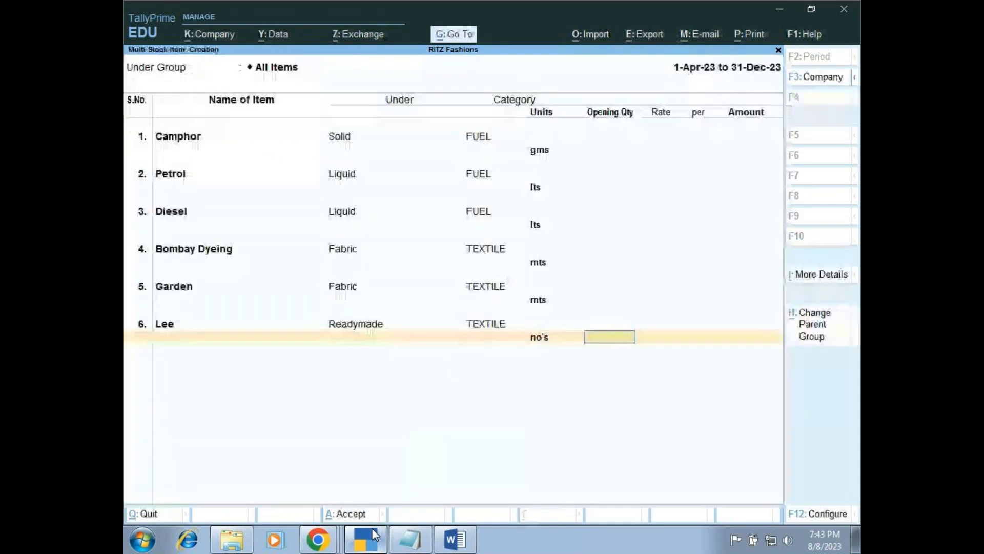
key(Return)
- Add the stock item Arrow on the seventh line under the Readymade group with the TEXTILE category
text(Arrow)
key(Return)
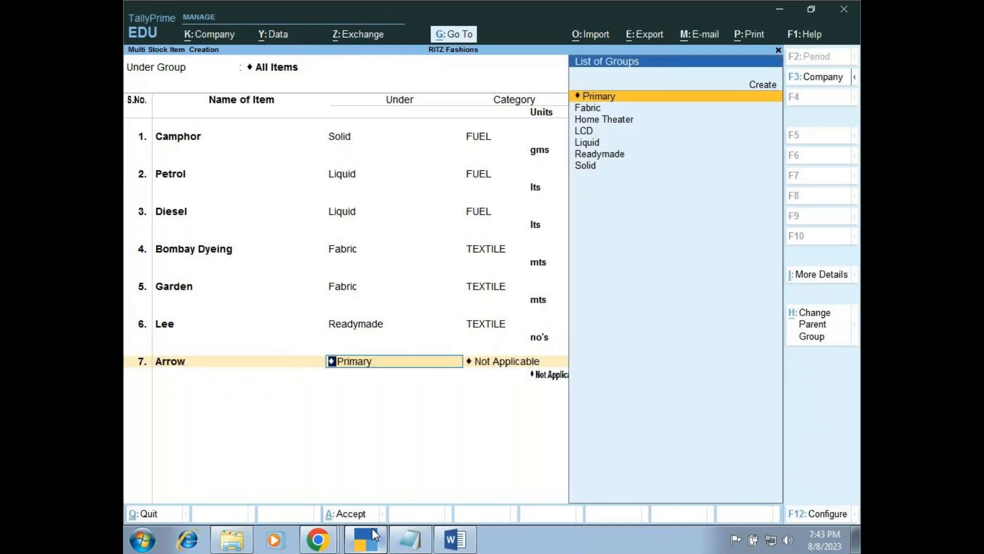
text(r)
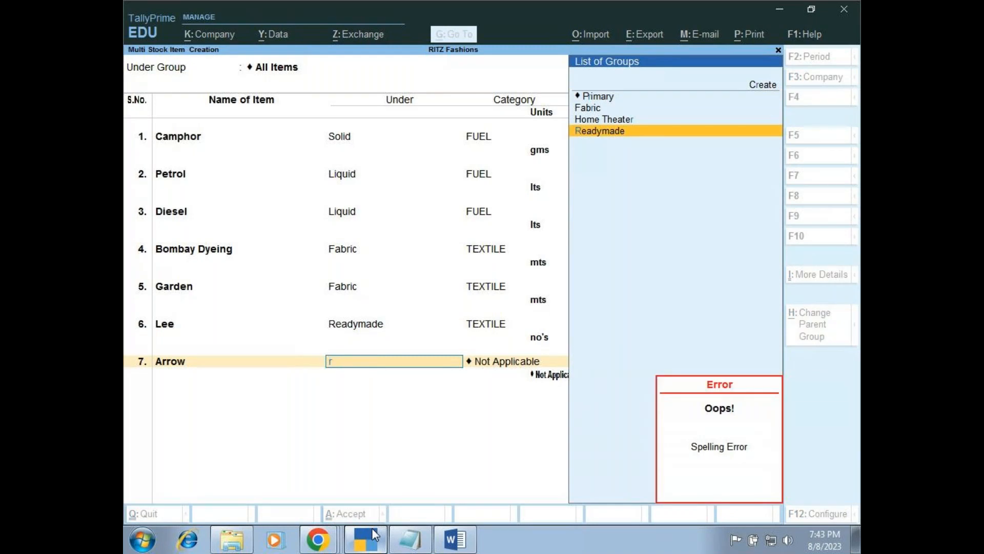
key(Return)
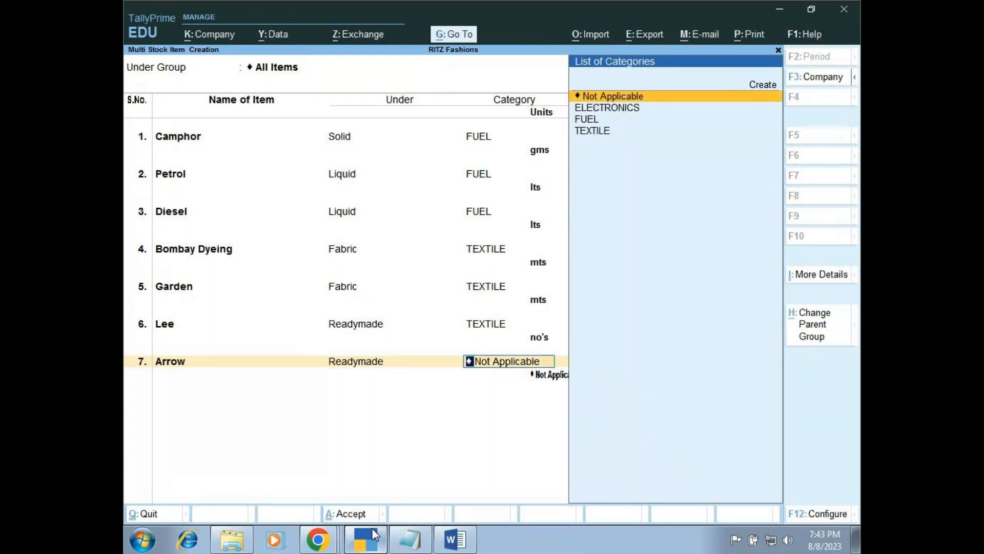
key(Down)
key(Down)
key(Down)
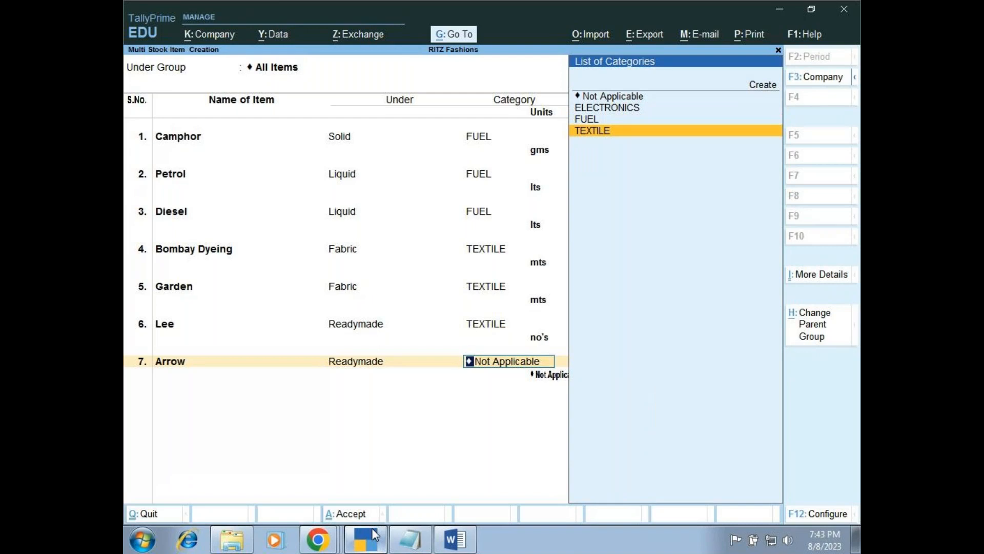
key(Return)
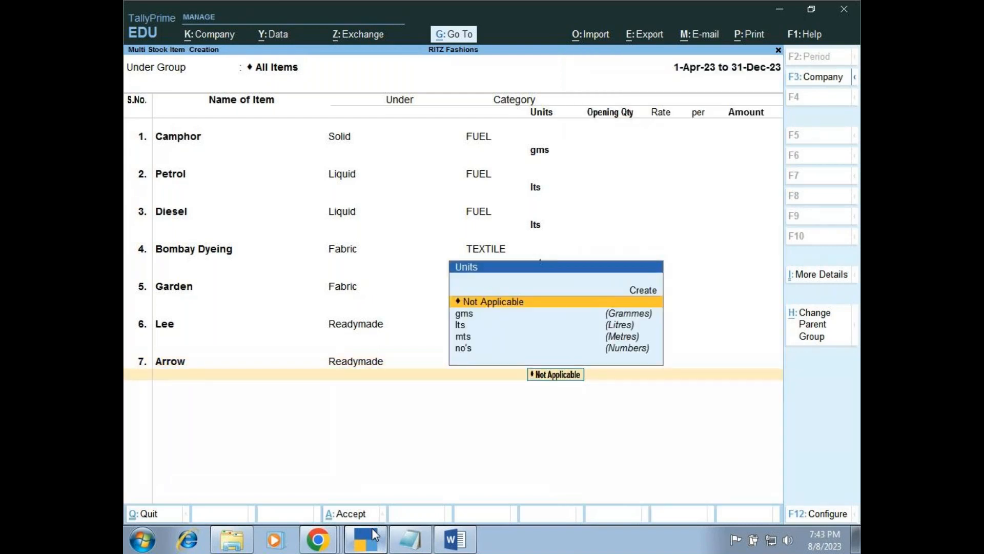
- Assign the unit no's to the Arrow stock item and leave its opening quantity blank
key(Down)
key(Down)
key(Down)
key(Down)
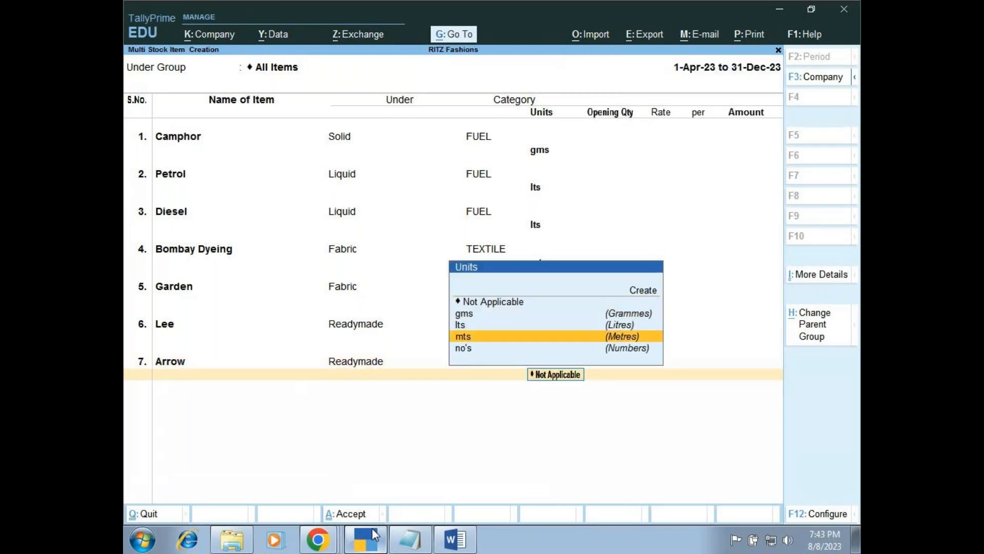
key(Return)
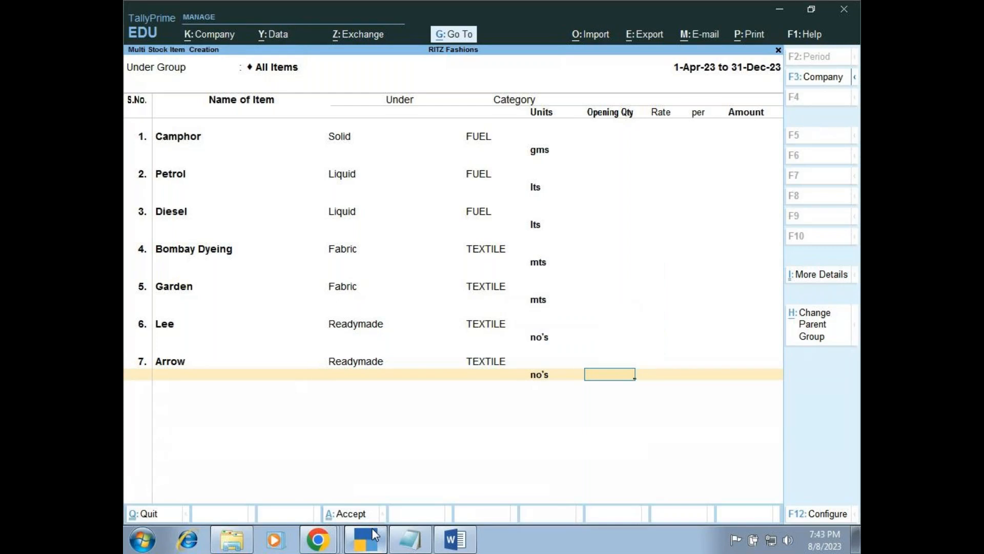
key(Return)
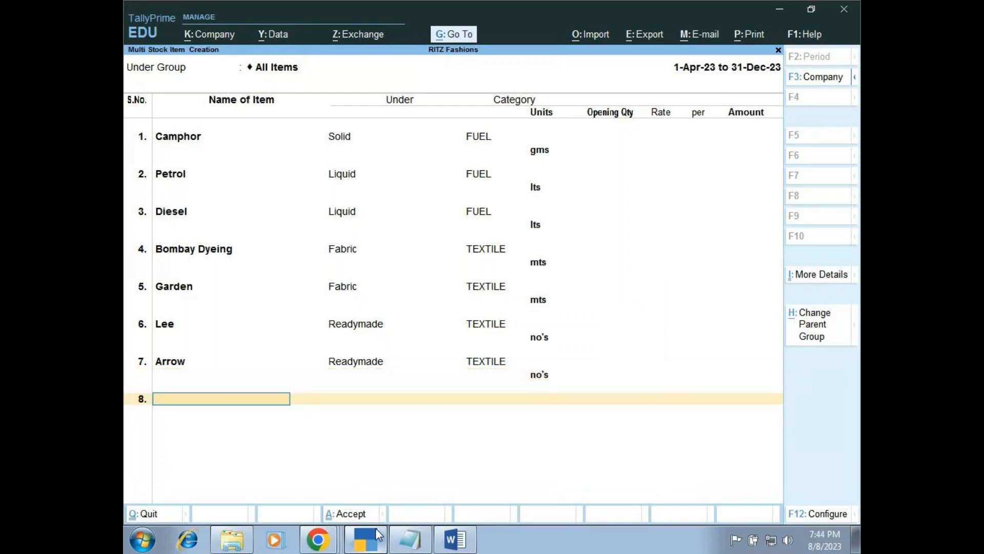
- Switch to the Word stock tree and examine the items listed under the ELECTRONICS groups
click(451, 548)
key(Down)
key(Down)
key(Down)
key(Down)
key(Down)
key(Down)
key(Down)
key(Down)
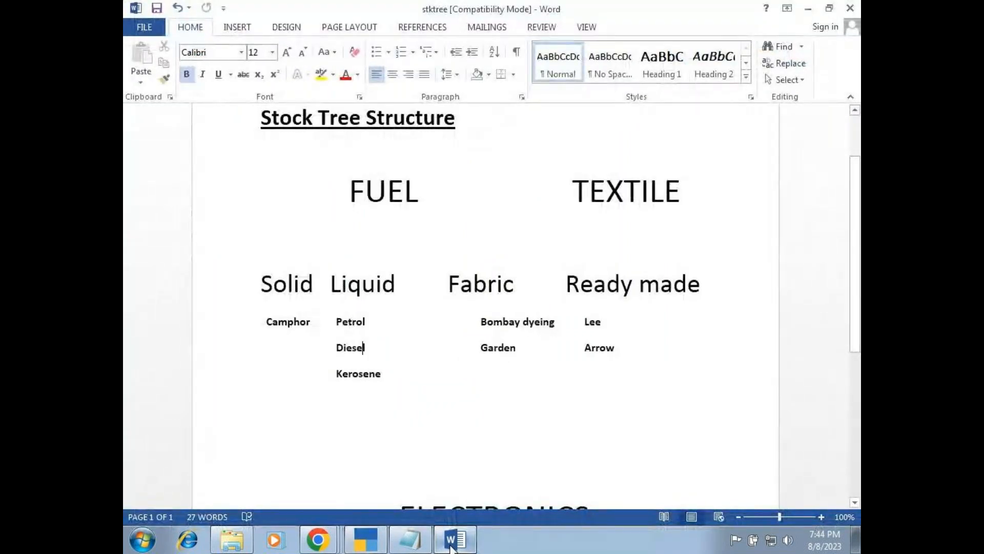
key(Down)
key(Down)
key(Down)
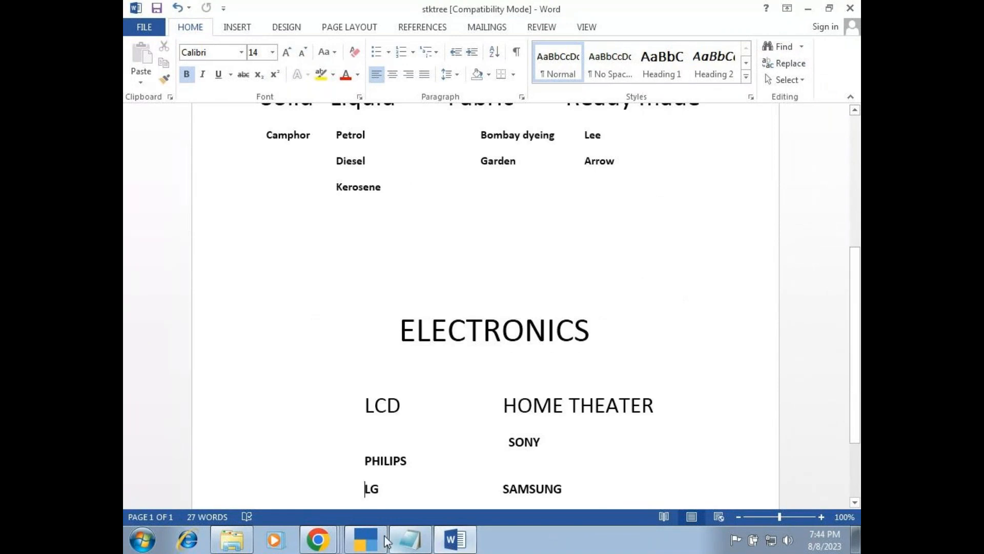
- Switch to TallyPrime and add the stock item LG under the LCD group with the ELECTRONICS category
click(371, 546)
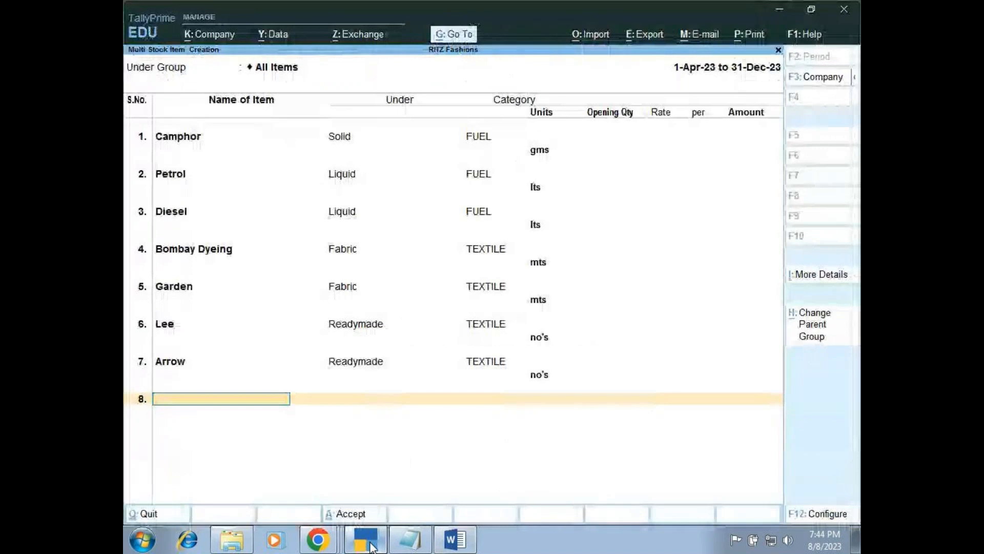
text(LG)
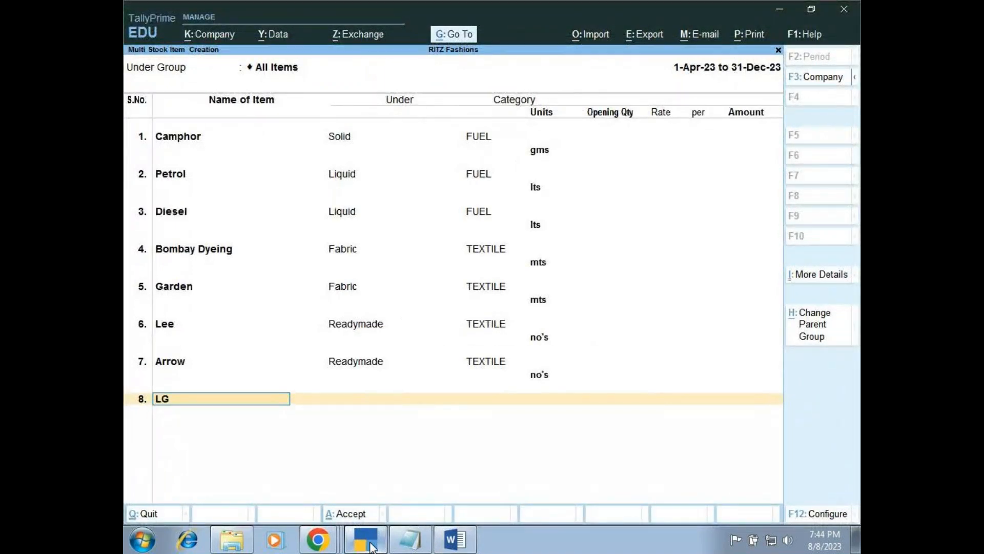
key(Return)
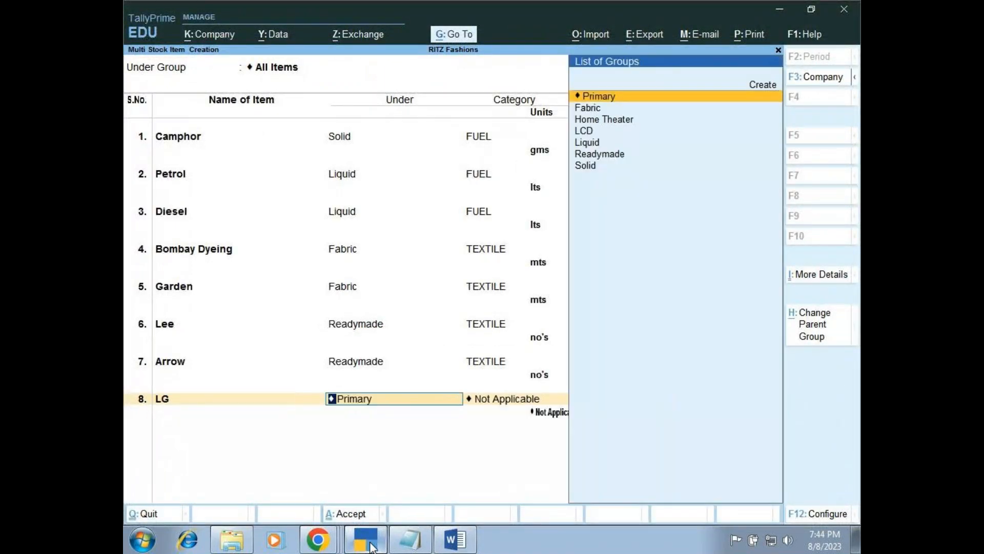
key(Down)
key(Down)
key(Down)
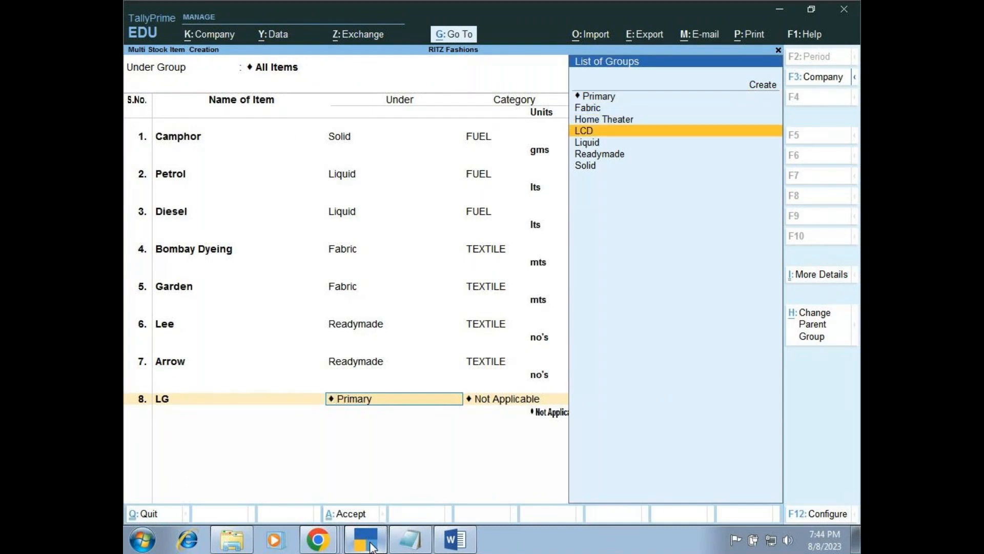
key(Return)
key(Down)
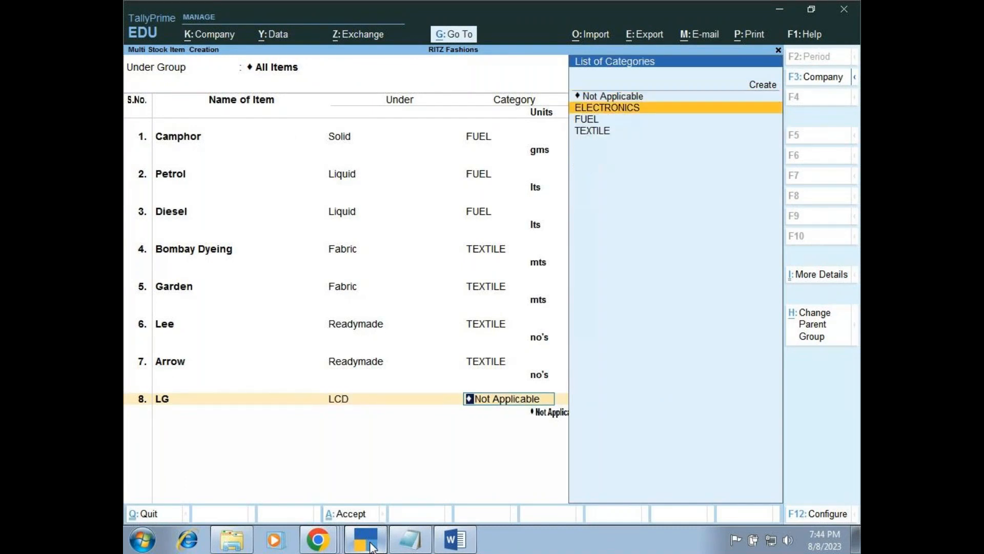
key(Return)
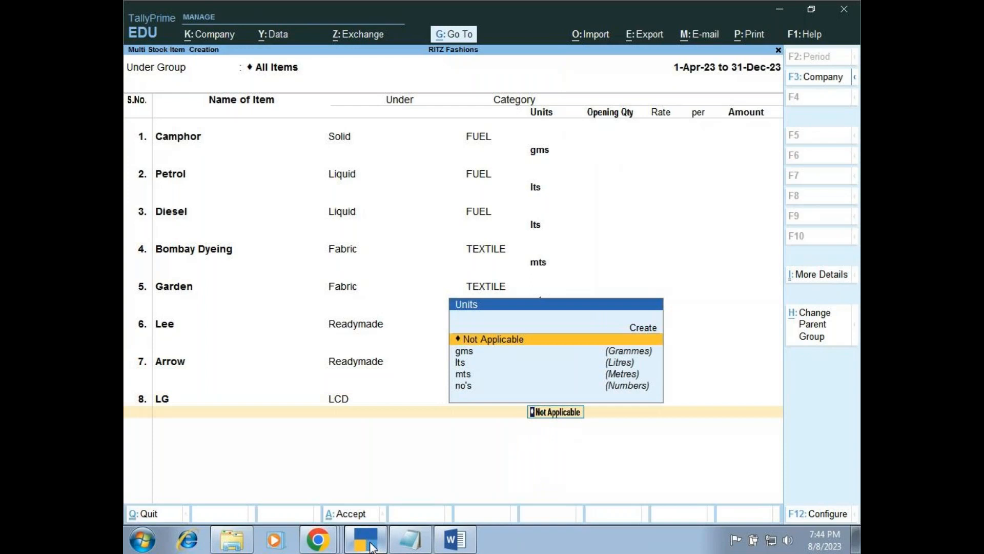
- Assign the unit no's to the LG stock item and leave its opening quantity blank
key(Down)
key(Down)
key(Down)
key(Down)
key(Return)
key(Return)
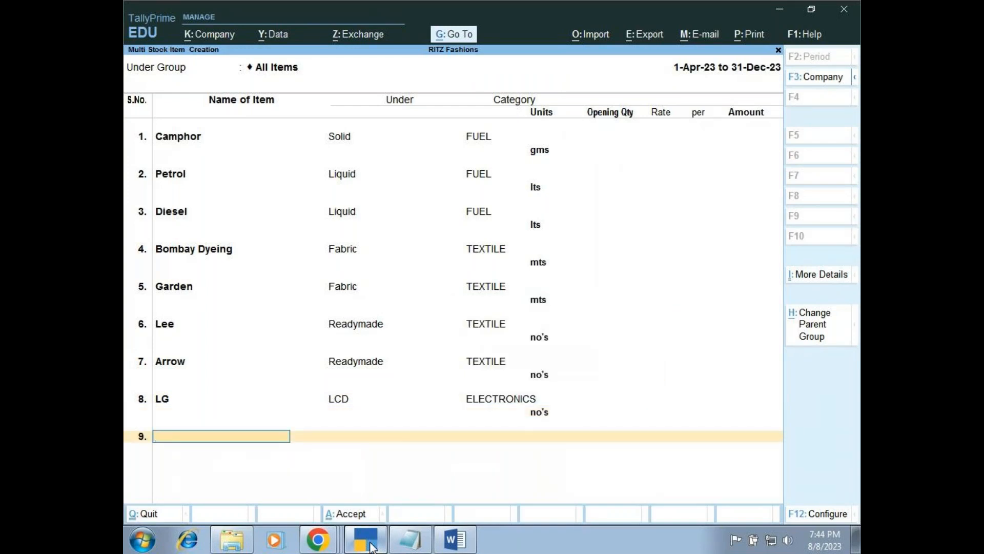
- Add the stock item Philips on the ninth line under the LCD group with the ELECTRONICS category
text(Philips)
key(Return)
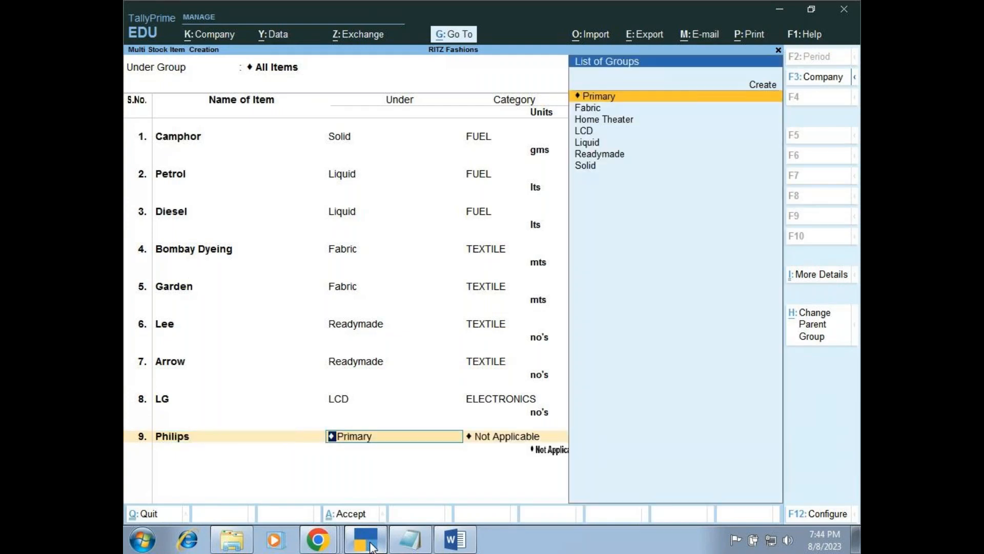
text(LC)
key(Return)
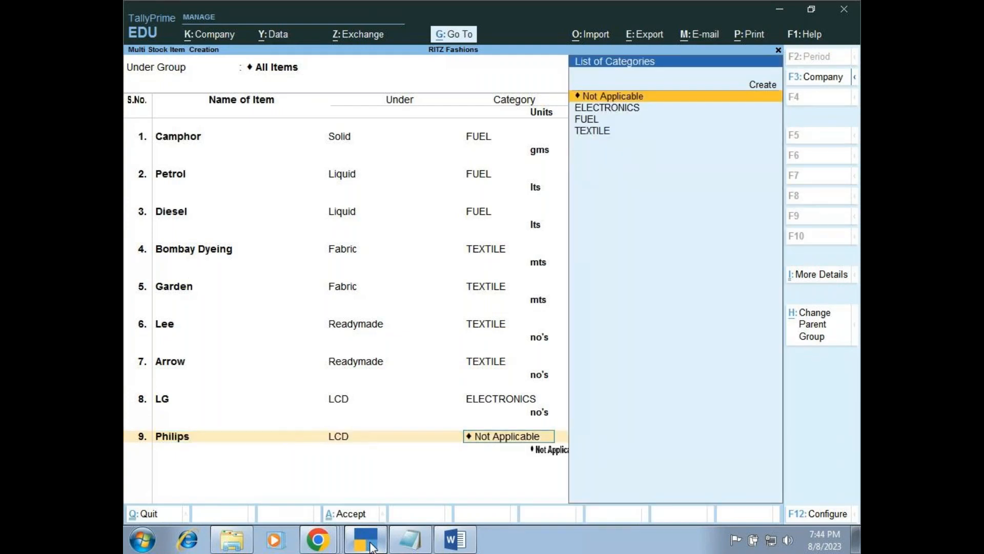
key(Down)
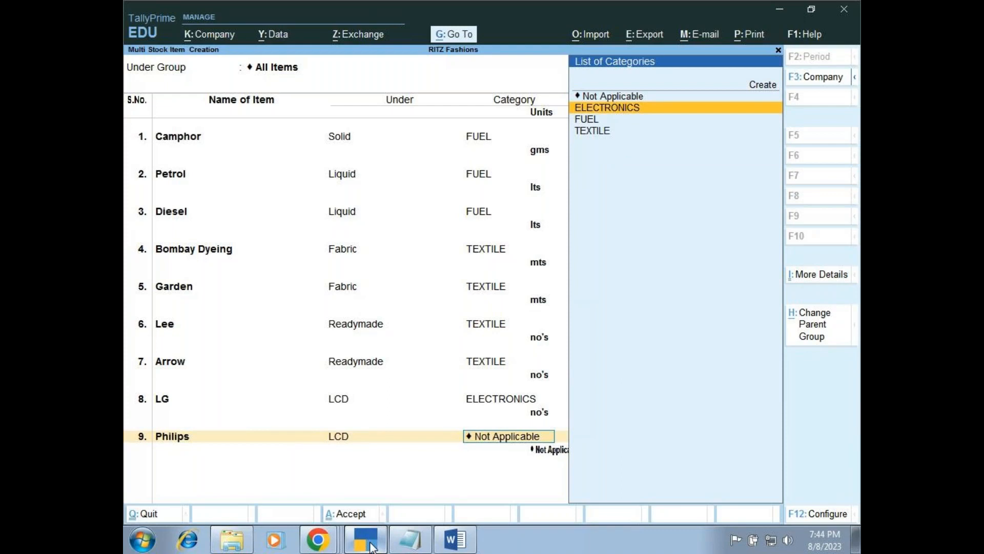
key(Return)
- Assign the unit no's to the Philips stock item and leave its opening quantity blank
key(Down)
key(Down)
key(Down)
key(Down)
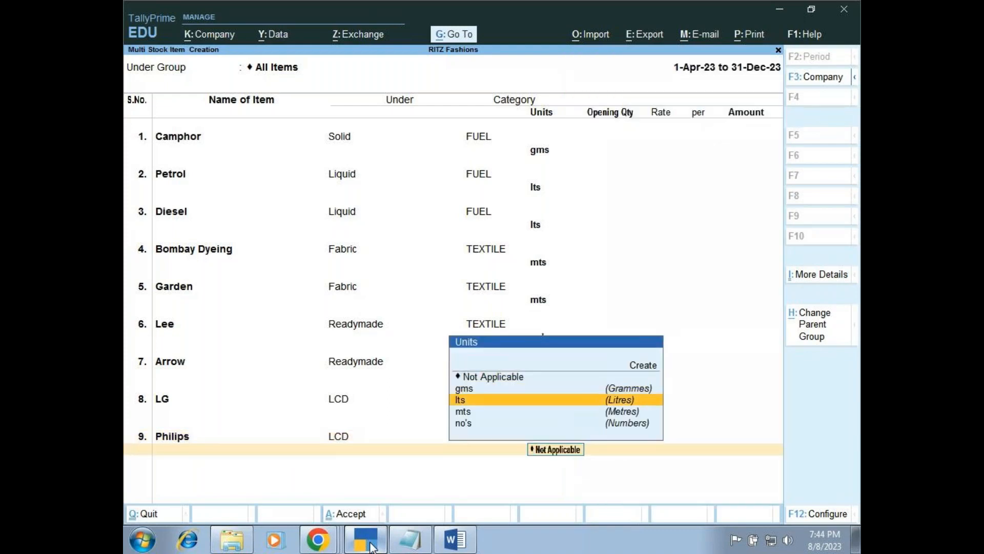
key(Return)
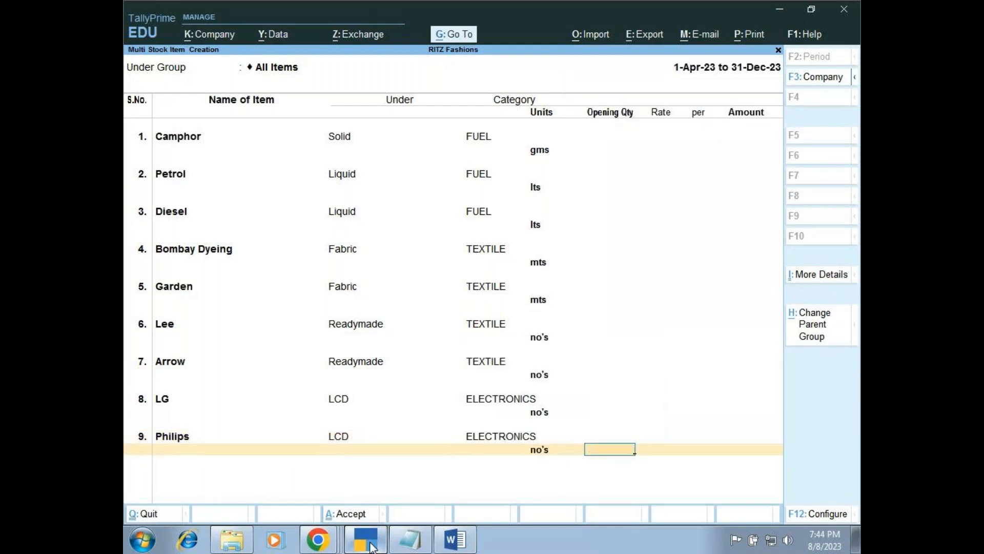
key(Return)
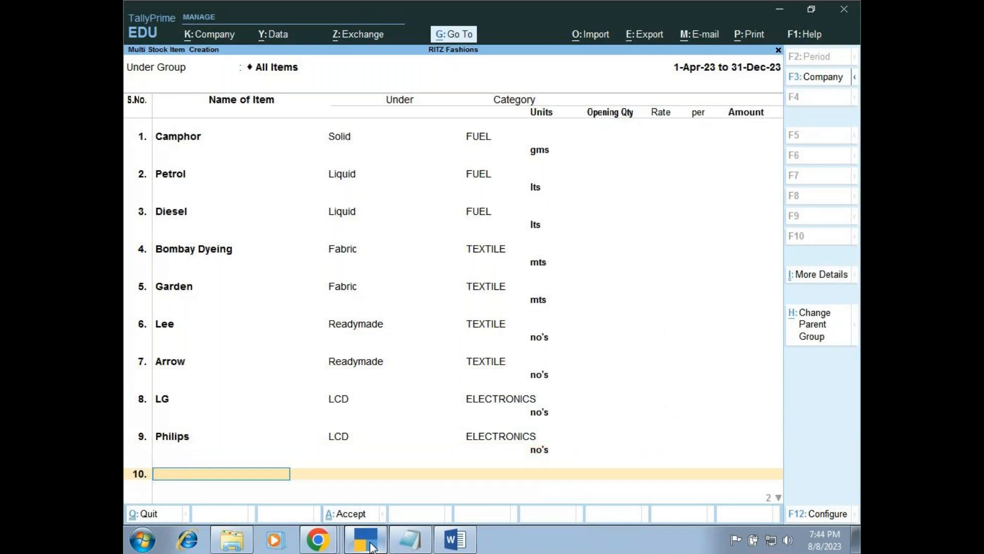
- Add the stock item Samsung on the tenth line under the Home Theater group with the ELECTRONICS category
text(Samsung)
key(Return)
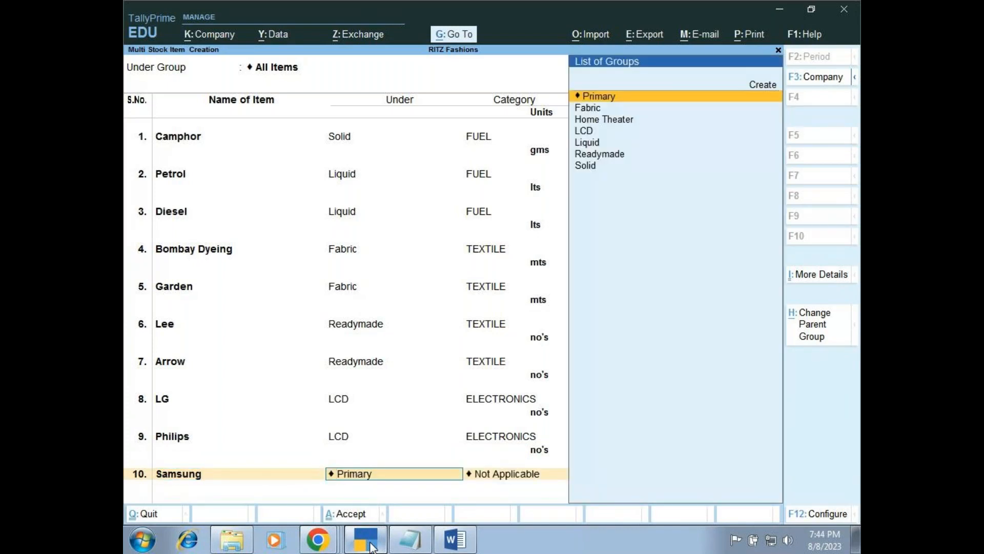
text(H)
key(Return)
text(E)
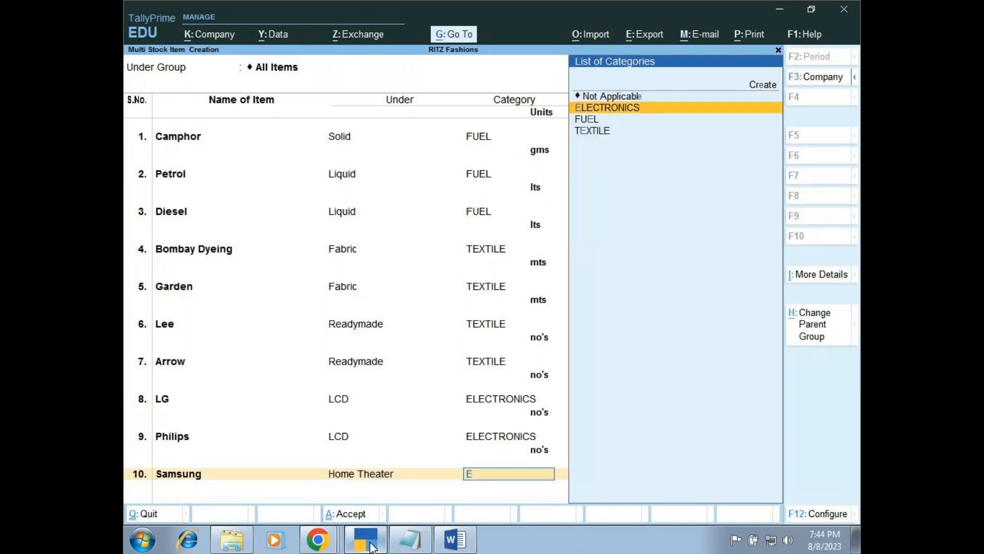
key(Return)
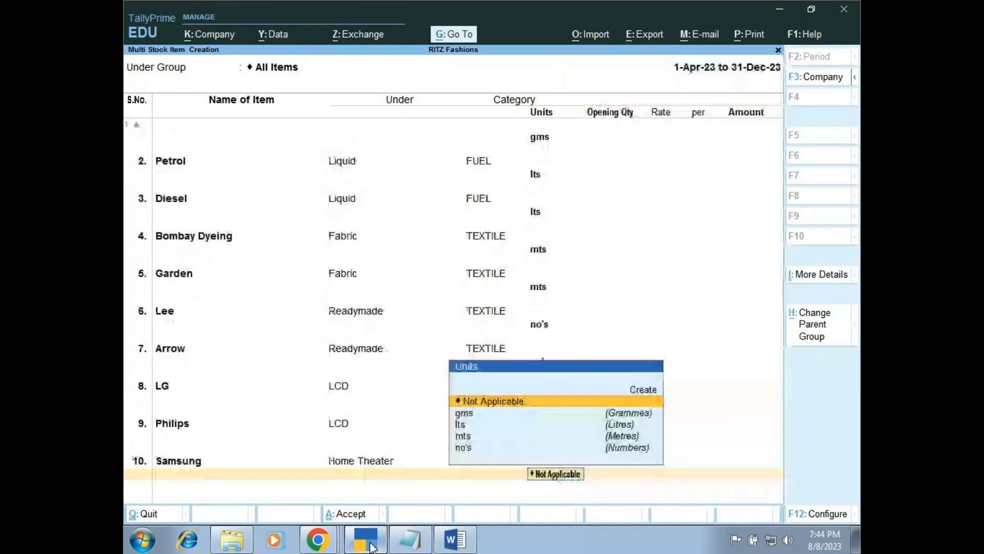
- Assign the unit no's to the Samsung stock item and leave its opening quantity blank
key(Down)
key(Down)
key(Down)
key(Down)
key(Return)
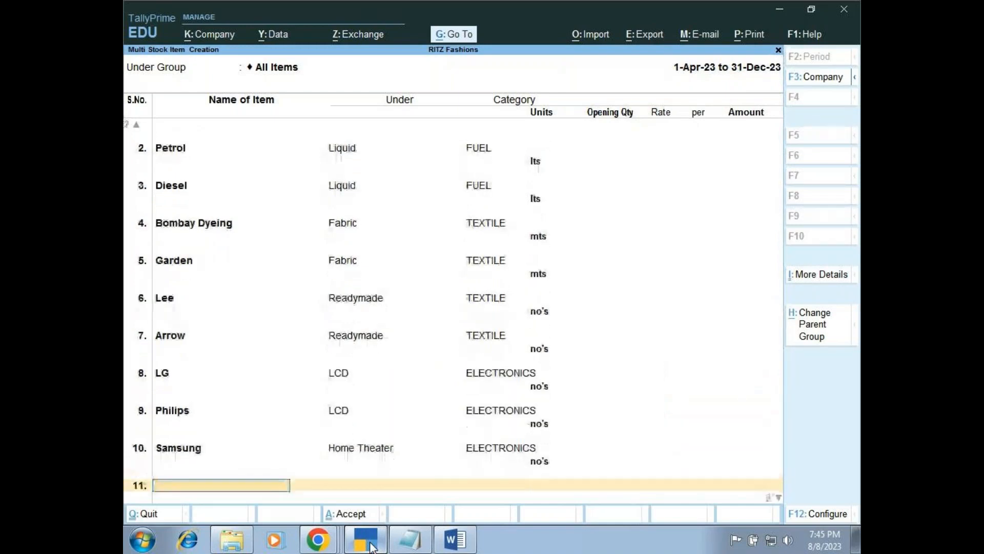
- Add the stock item Sony on the eleventh line under the Home Theater group with the ELECTRONICS category
text(S)
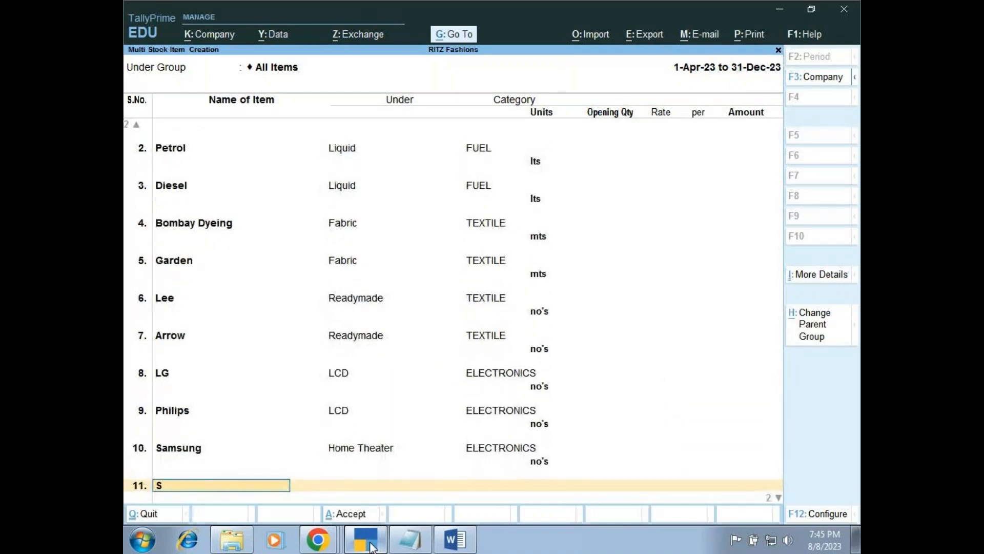
text(ony)
key(Return)
key(Down)
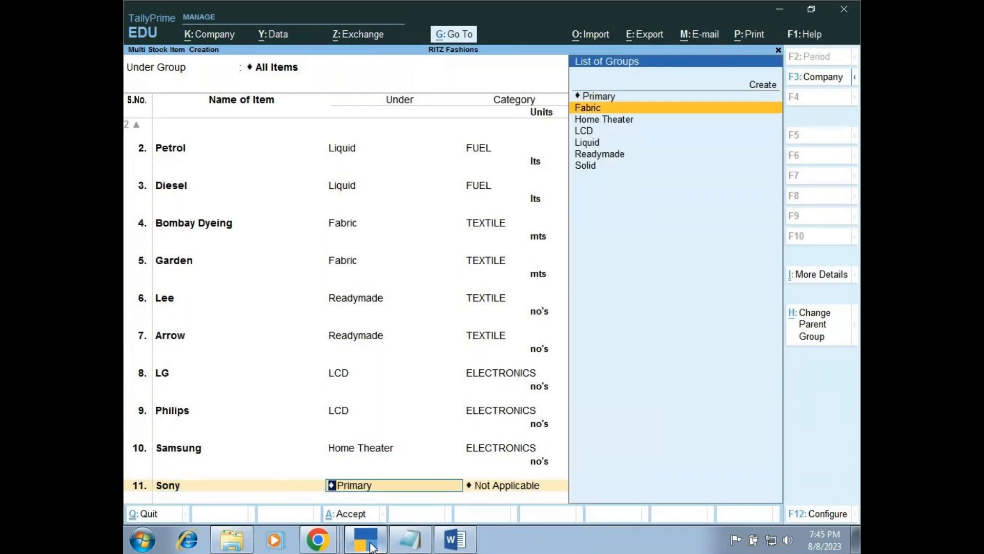
key(Down)
key(Return)
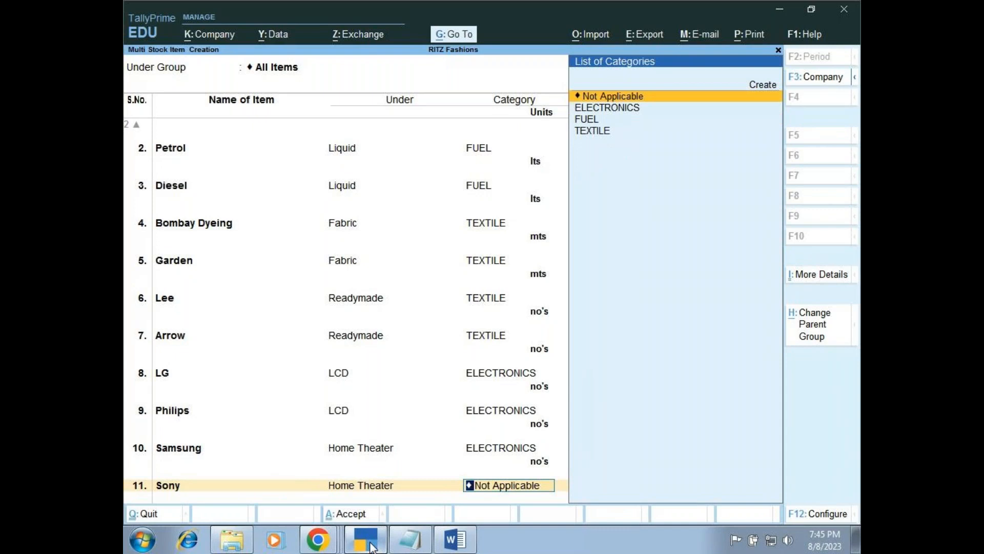
key(Down)
key(Return)
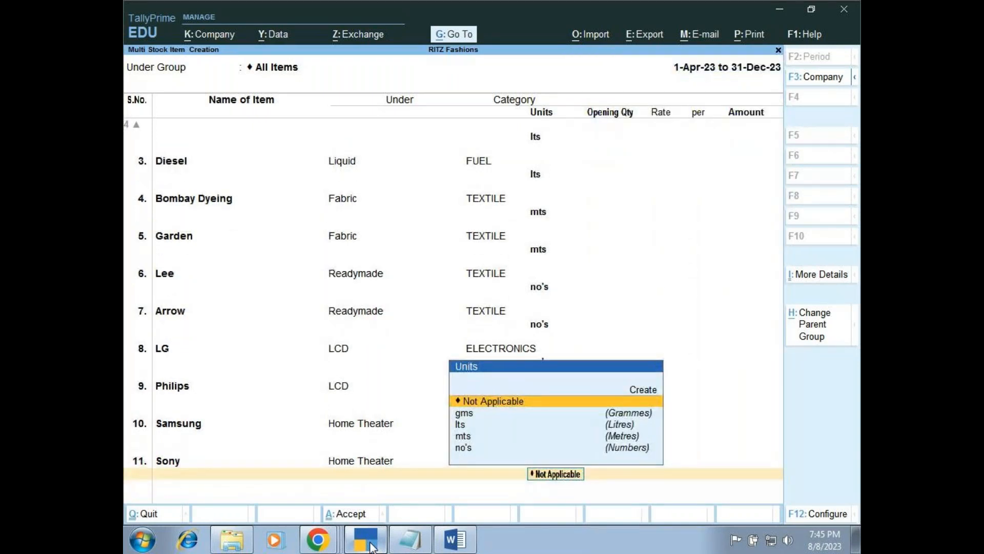
- Assign the unit no's to Sony without an opening quantity and save the multiple stock item entries
key(Down)
key(Down)
key(Down)
key(Down)
key(Return)
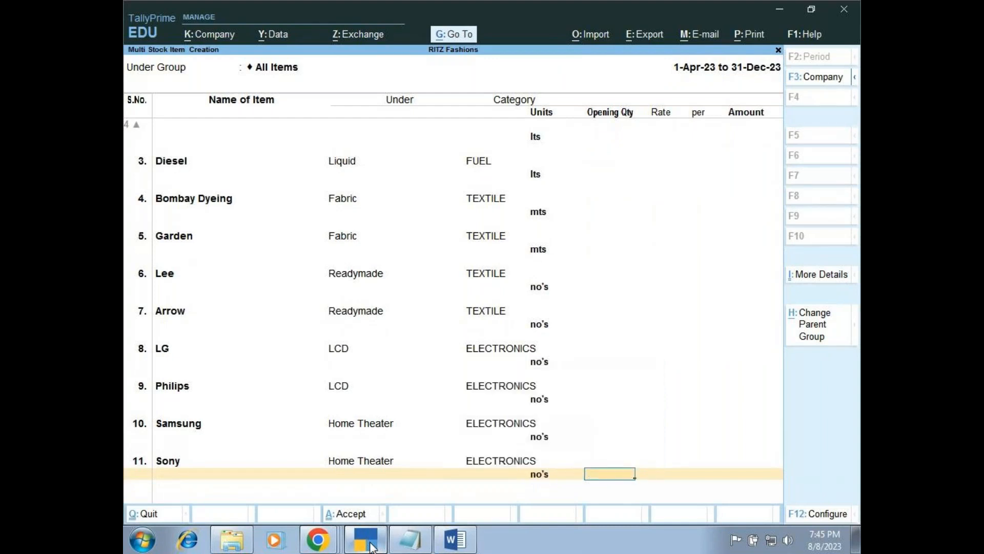
key(Return)
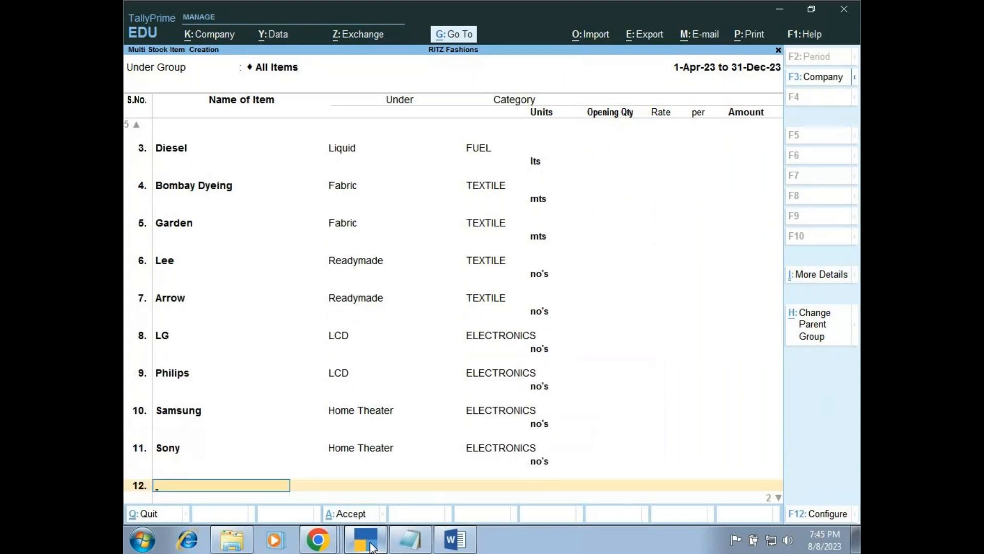
key(Return)
key(Return)
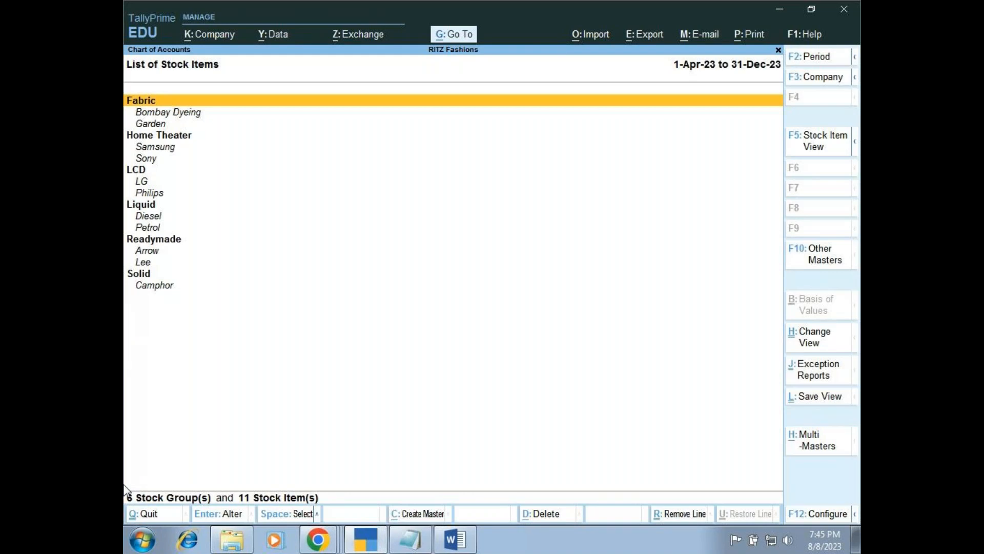
- Leave the chart of accounts and open the stock item Arrow for alteration
key(Escape)
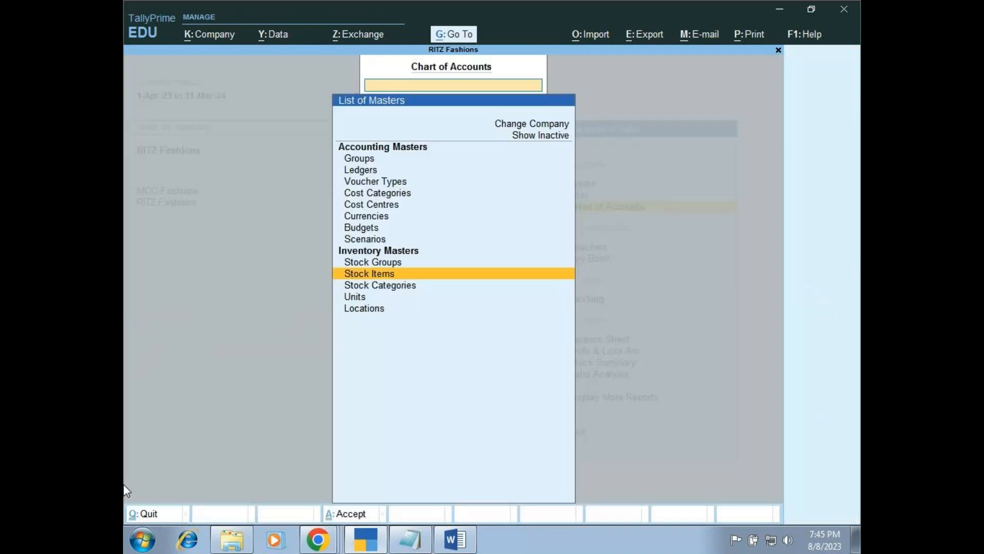
key(Escape)
key(Up)
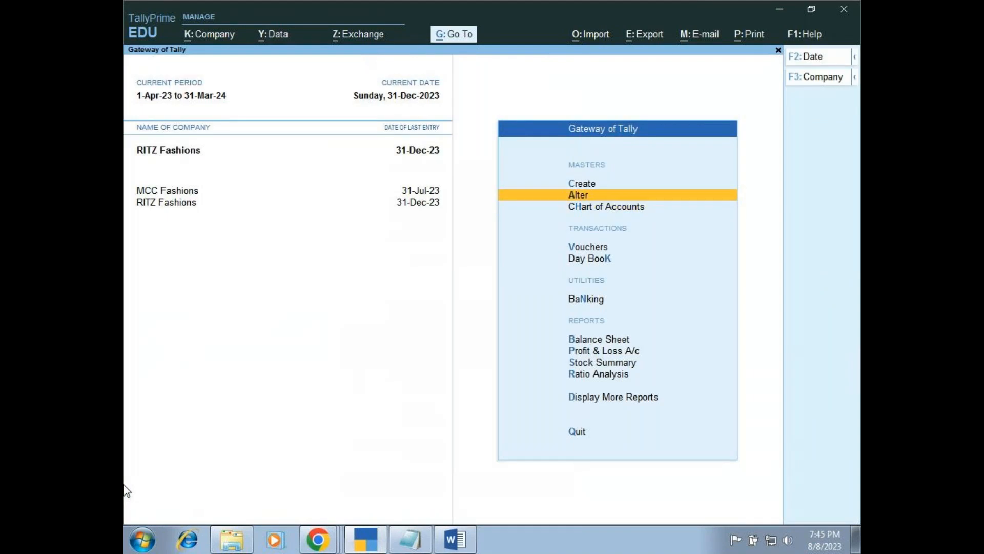
key(Return)
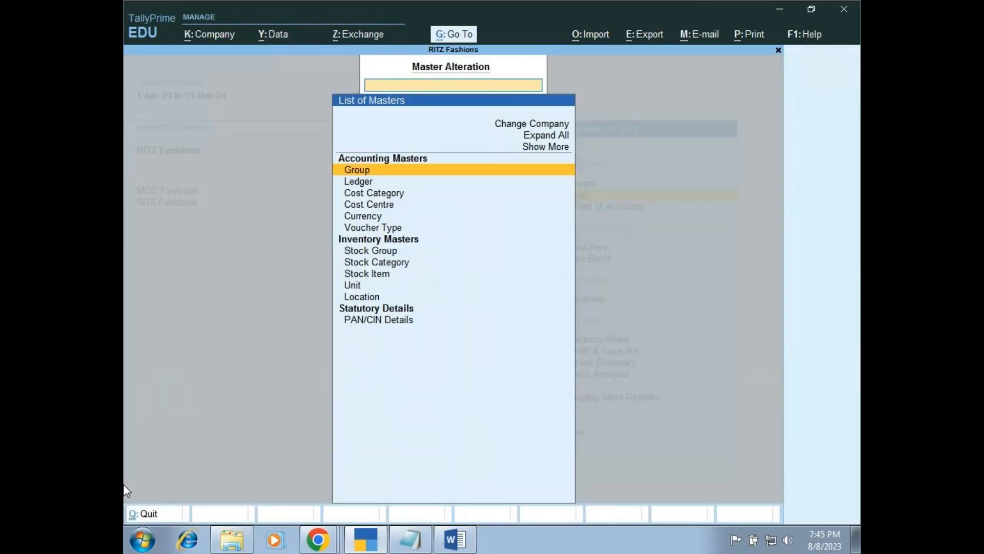
key(Down)
key(Down)
key(Down)
key(Down)
key(Down)
key(Down)
key(Down)
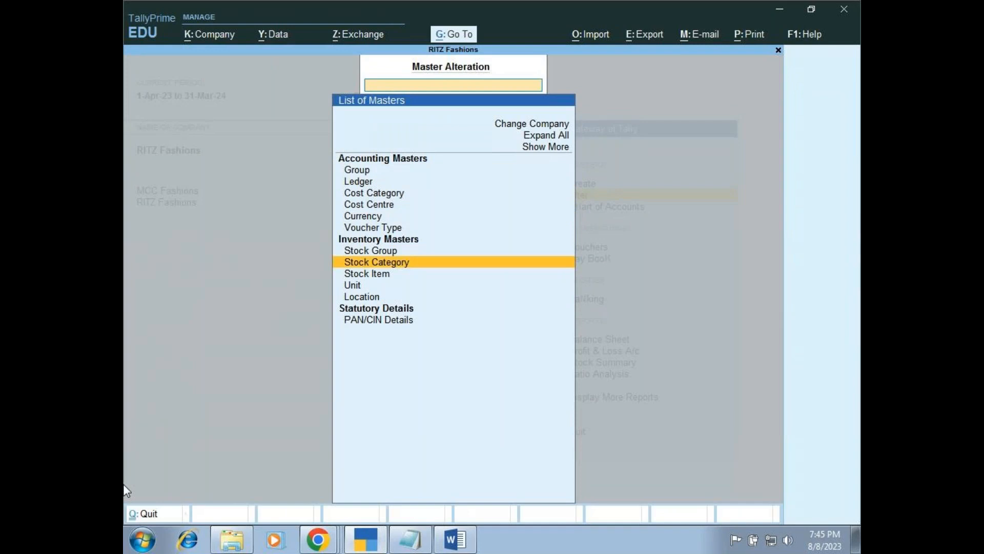
key(Down)
key(Return)
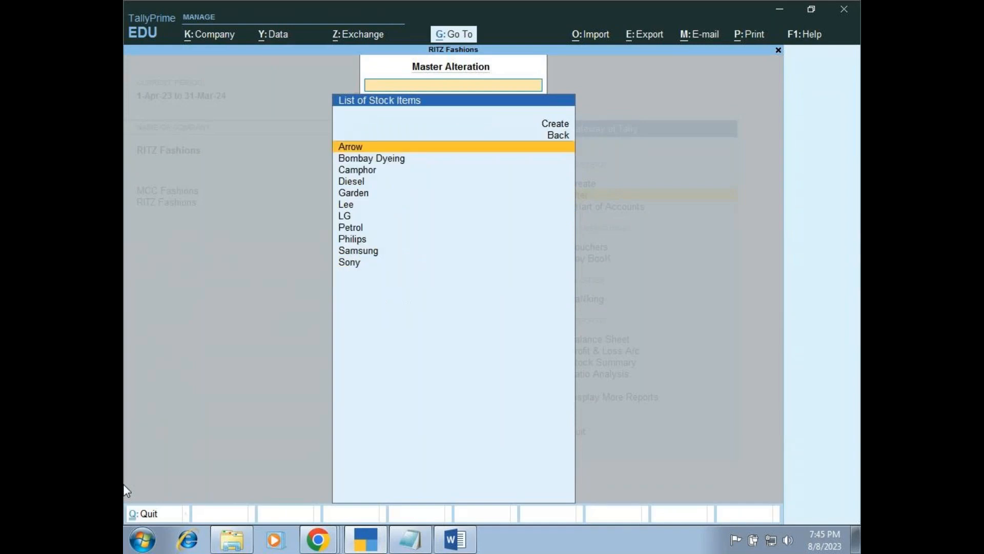
key(Return)
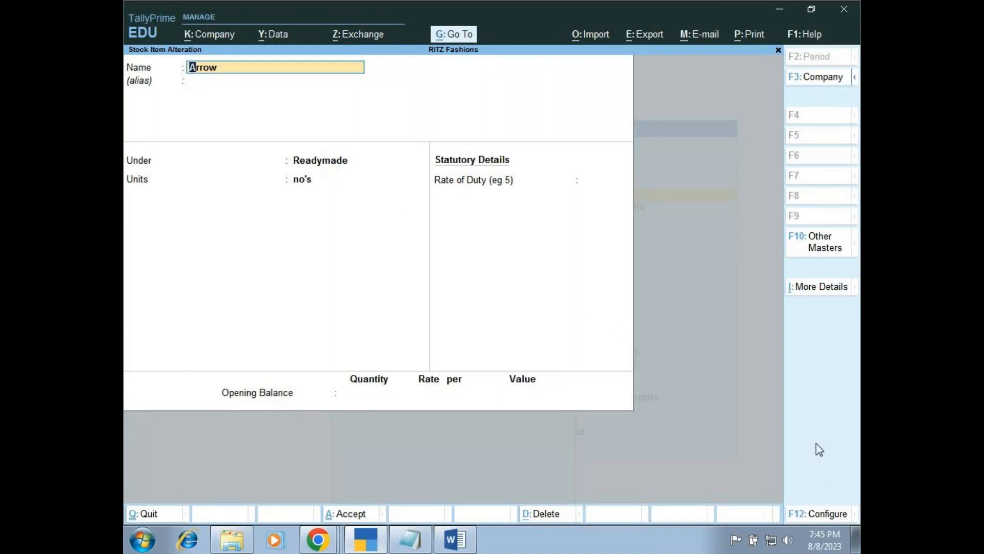
- Set Show more configurations to Yes in the stock item configuration and accept it
click(822, 515)
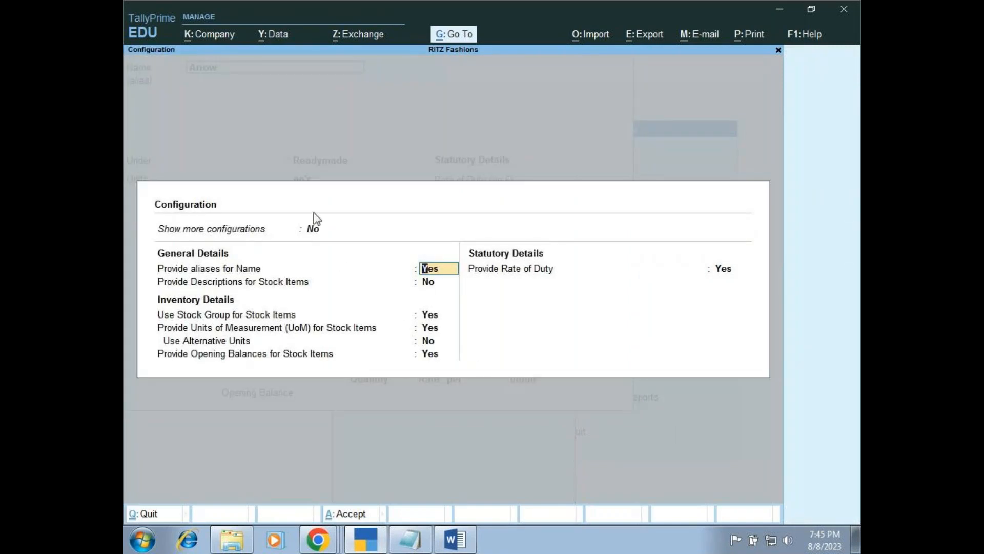
click(314, 231)
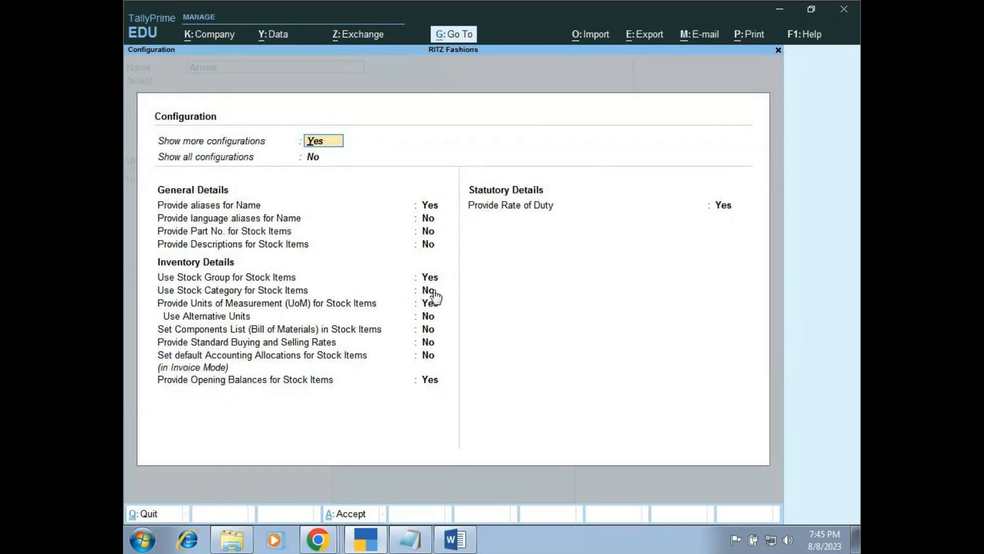
key(ctrl+a)
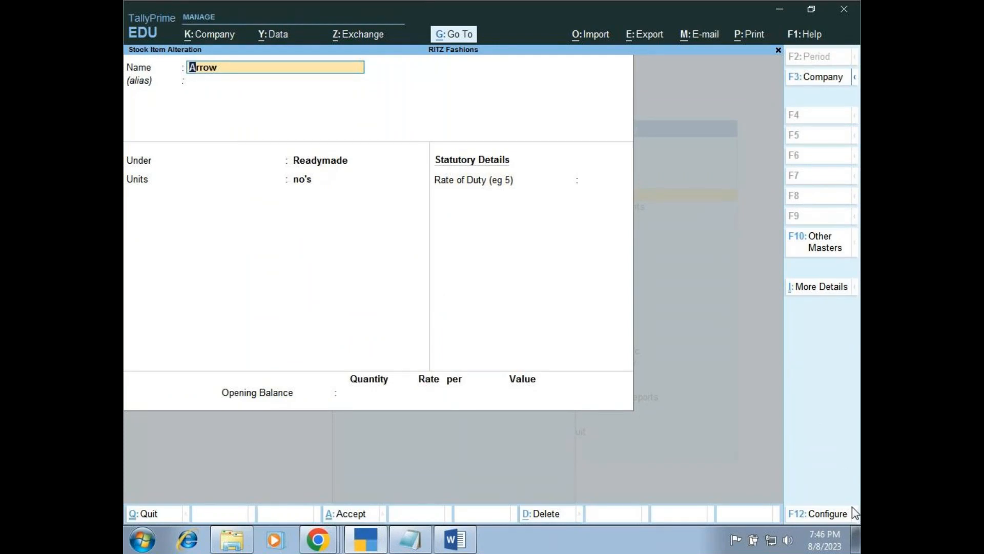
- Show all stock item configurations, set Use Stock Category for Stock Items to Yes and accept the configuration
click(831, 513)
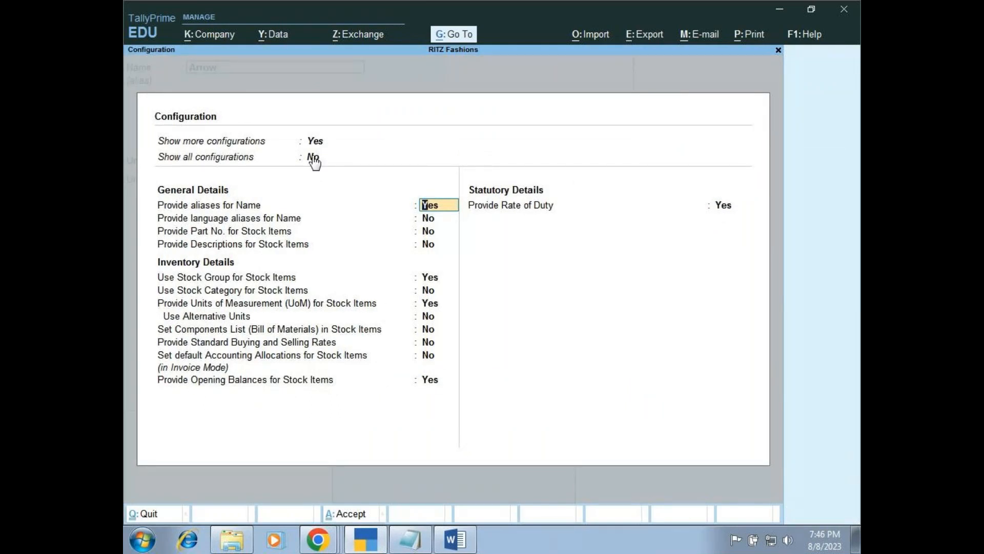
click(313, 160)
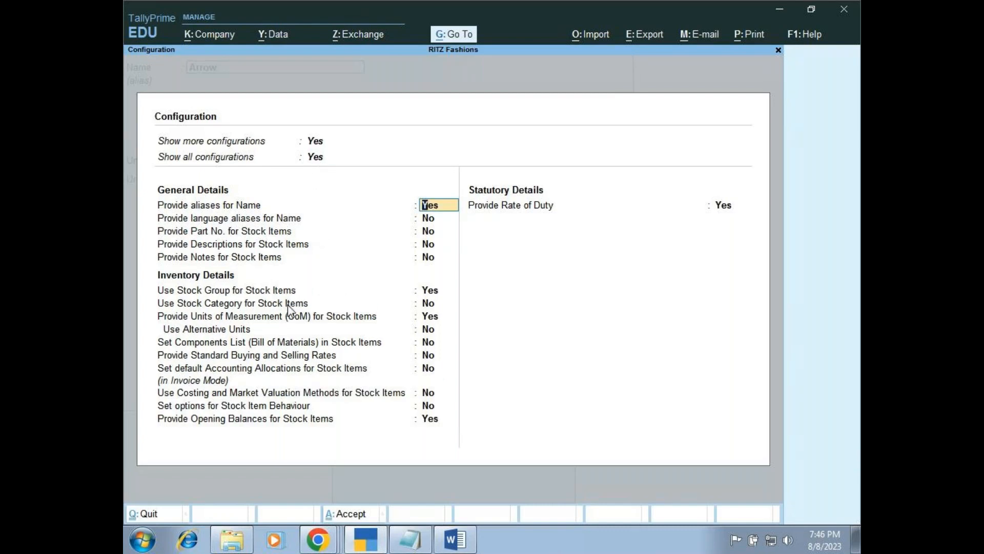
click(430, 305)
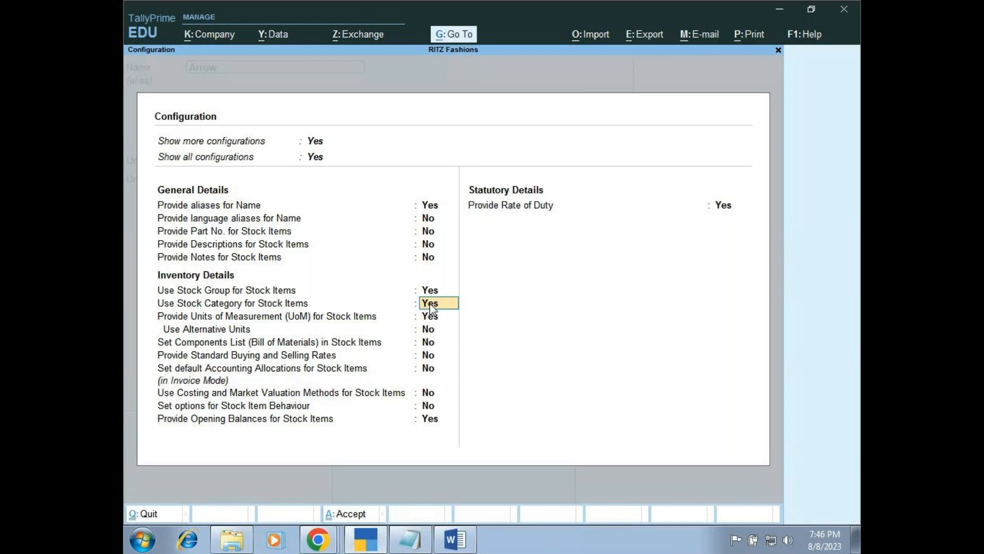
key(ctrl)
key(ctrl+a)
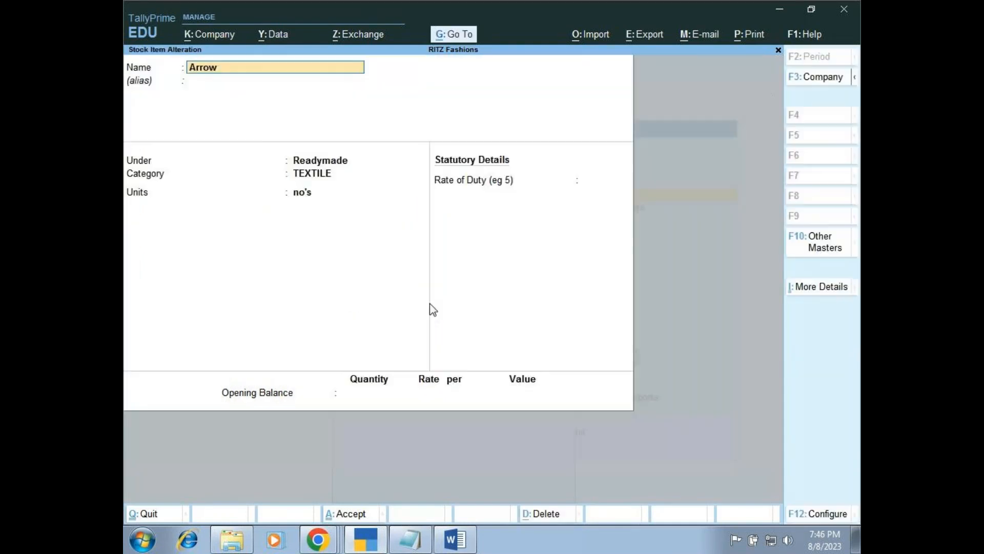
- Review the group, category and units of the Arrow item and quit its alteration without saving
key(Return)
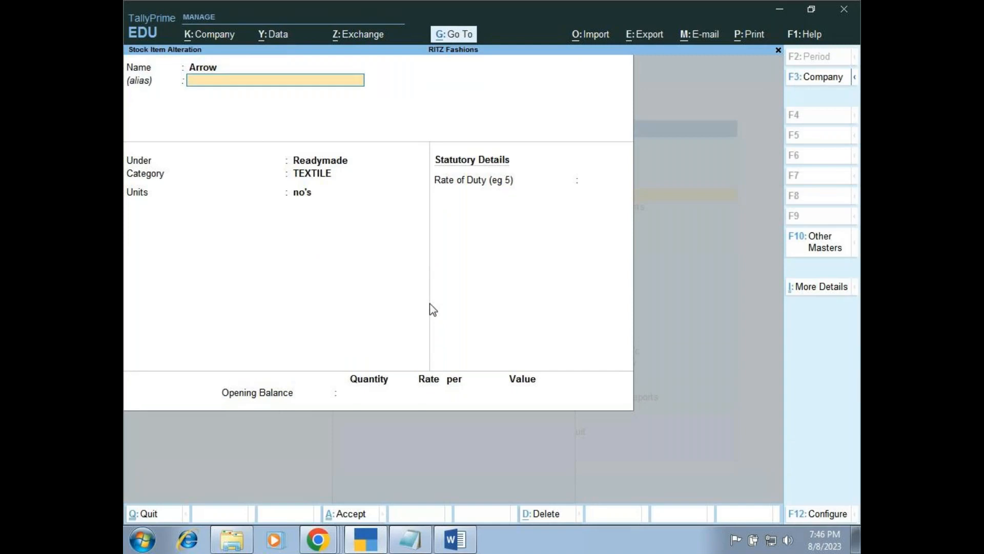
key(Return)
key(Return)
key(Return)
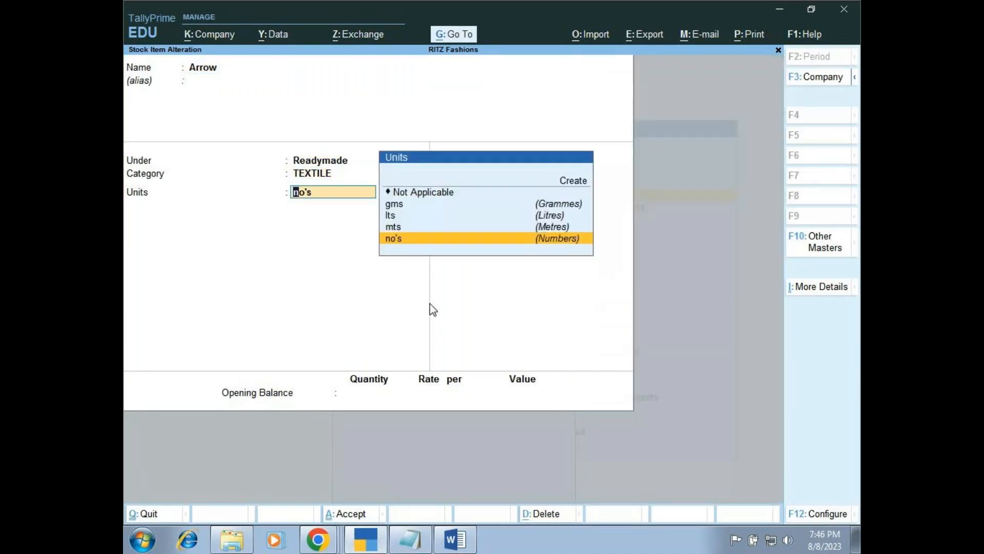
key(BackSpace)
key(Escape)
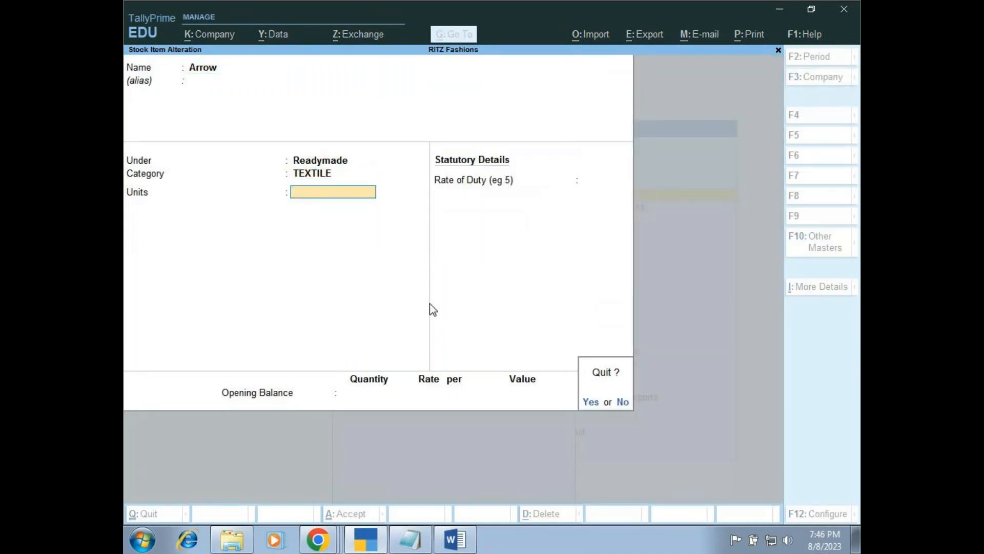
key(y)
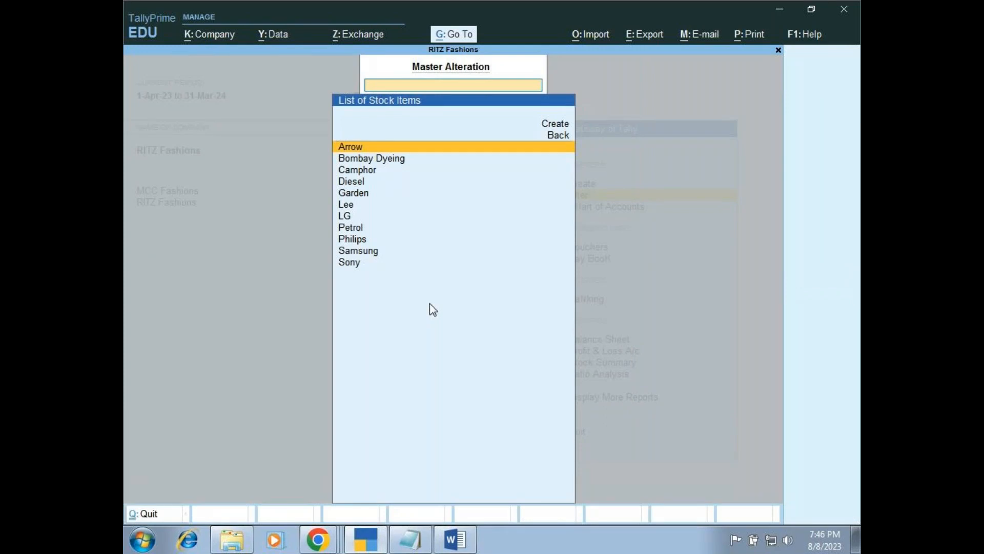
- Open the stock item Lee to check its group, category and units, and quit without saving
key(Down)
key(Down)
key(Down)
key(Down)
key(Down)
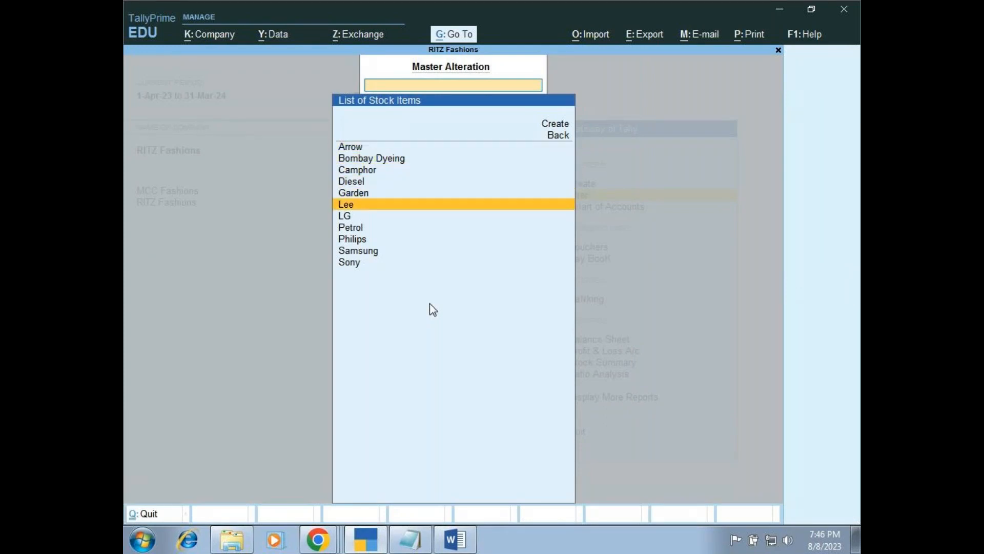
key(Return)
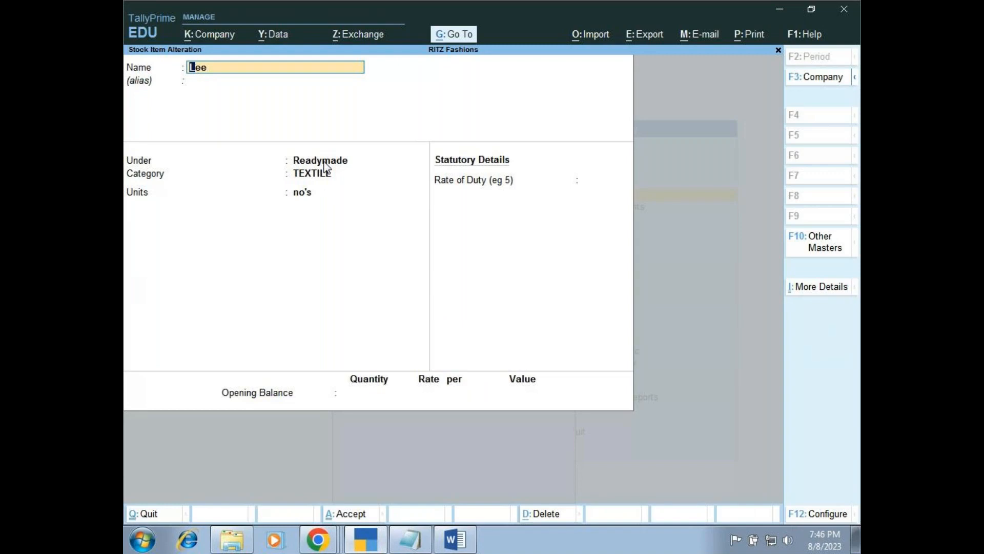
key(BackSpace)
key(Escape)
key(y)
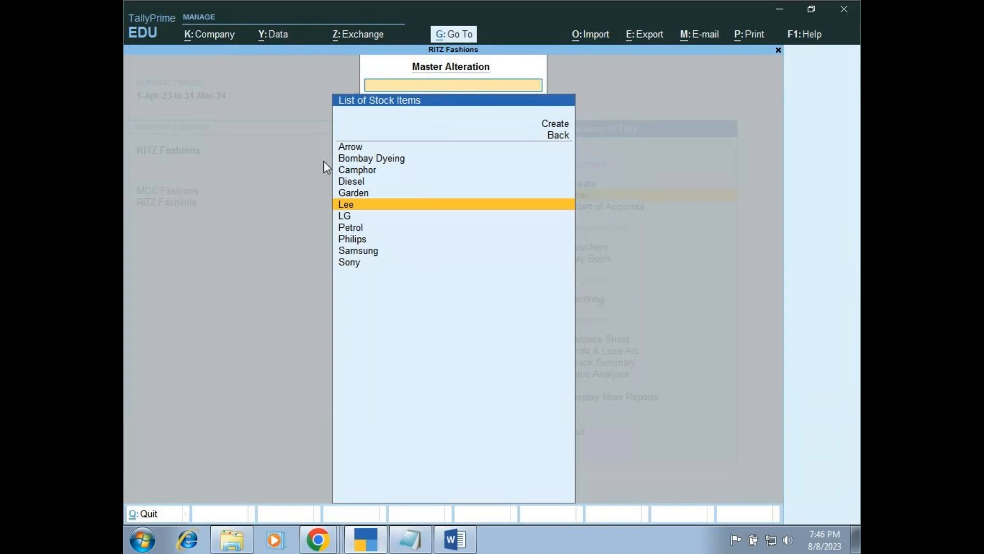
- Leave the list of stock items and return to the Gateway of Tally
key(Escape)
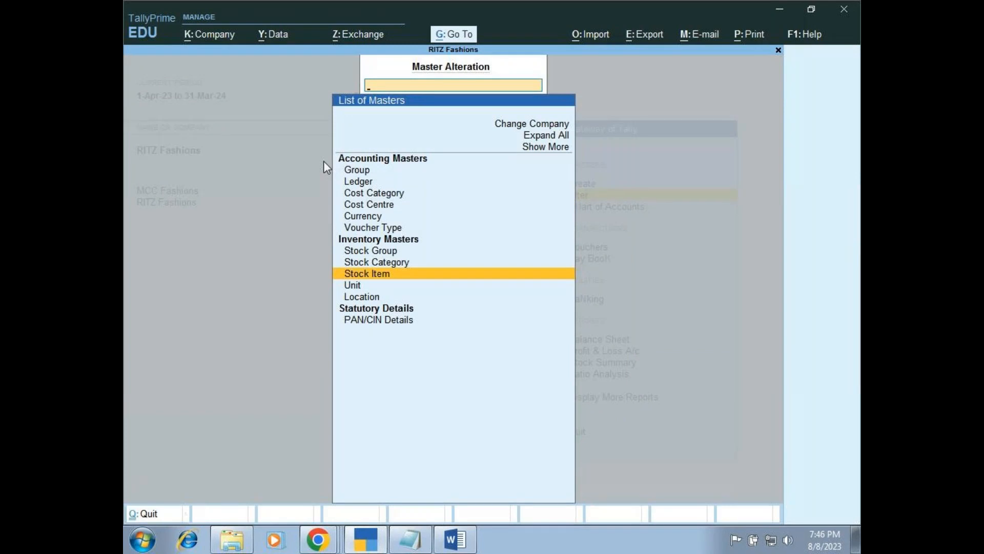
key(Escape)
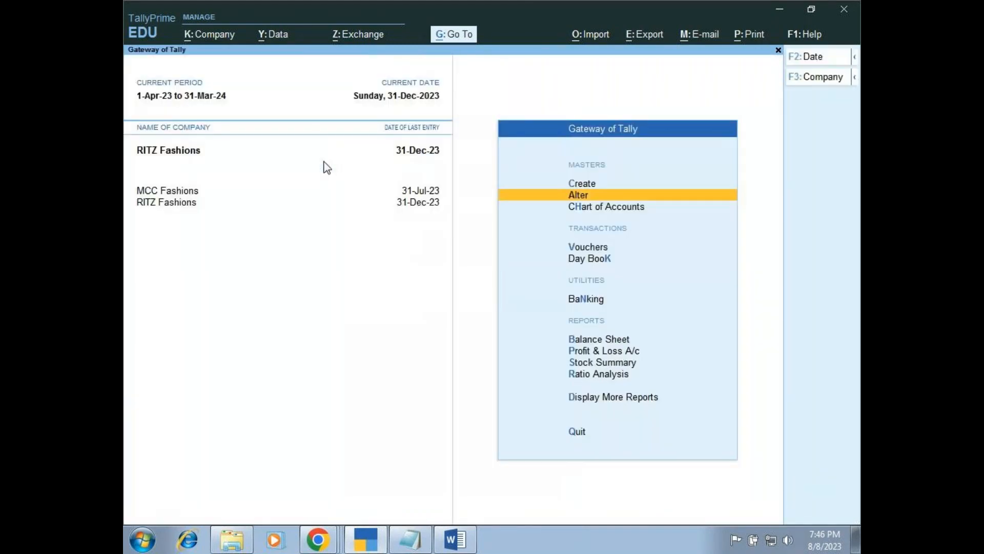
key(Up)
key(Return)
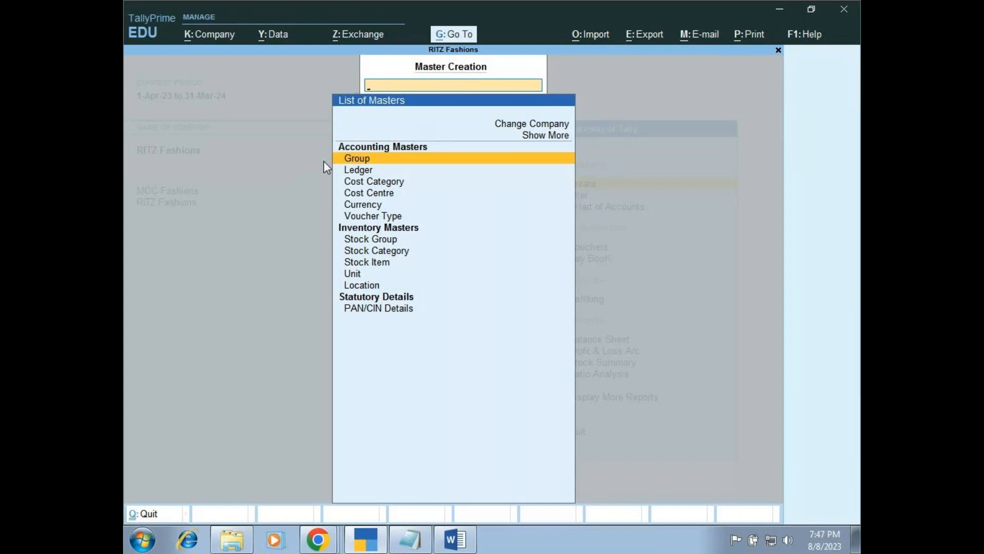
key(Down)
key(Down)
key(Down)
key(Down)
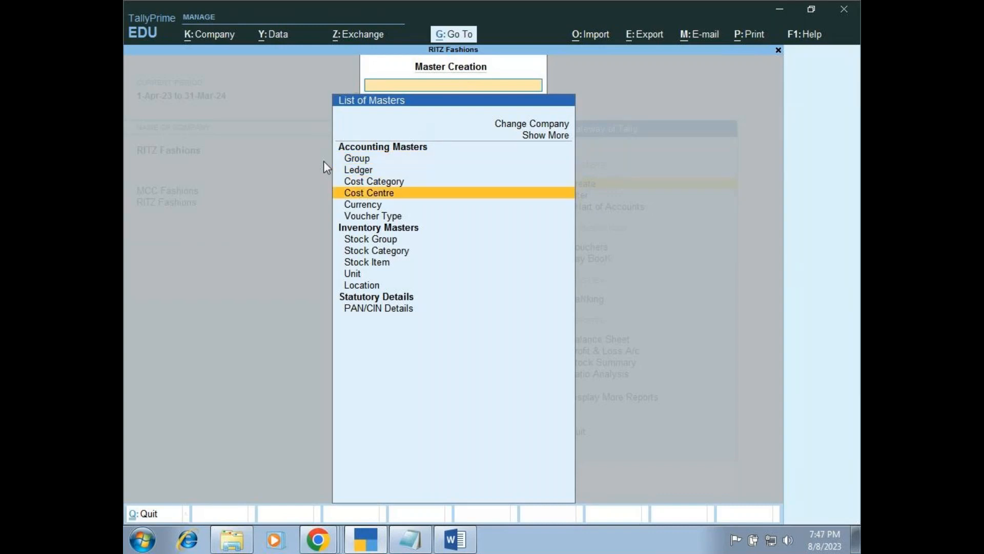
key(Down)
key(Down)
key(Down)
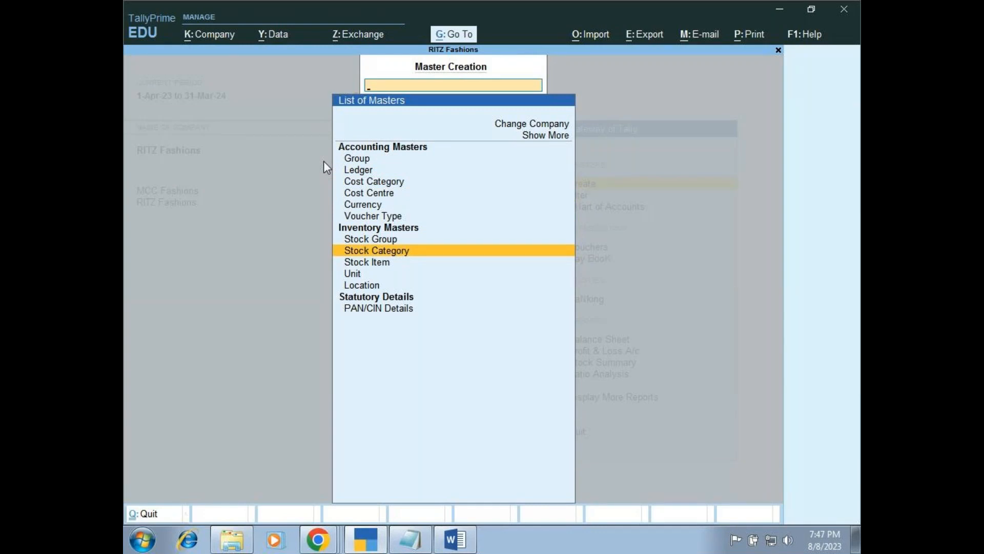
key(Escape)
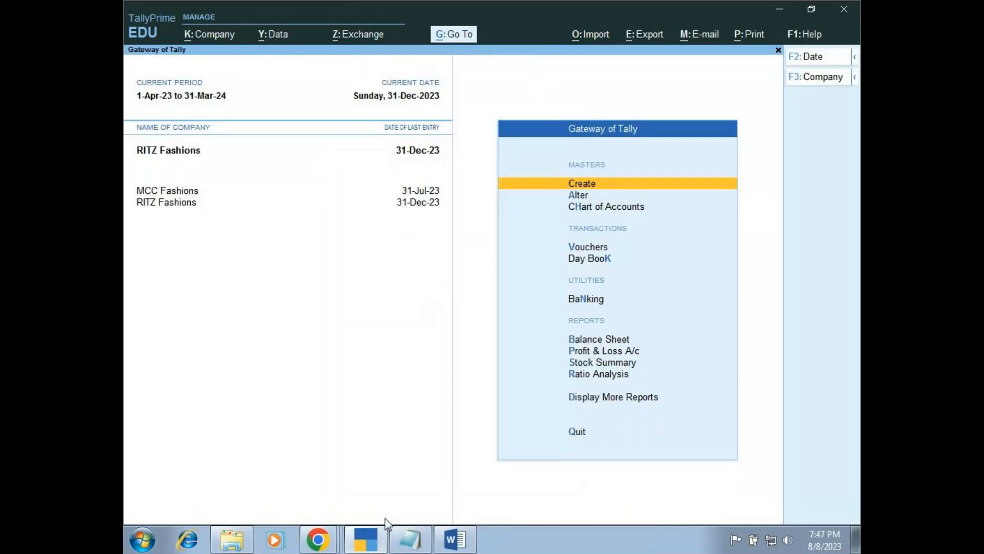
- Switch to the GoTo meeting window in Chrome to check it, and return to TallyPrime
mouse_move(327, 535)
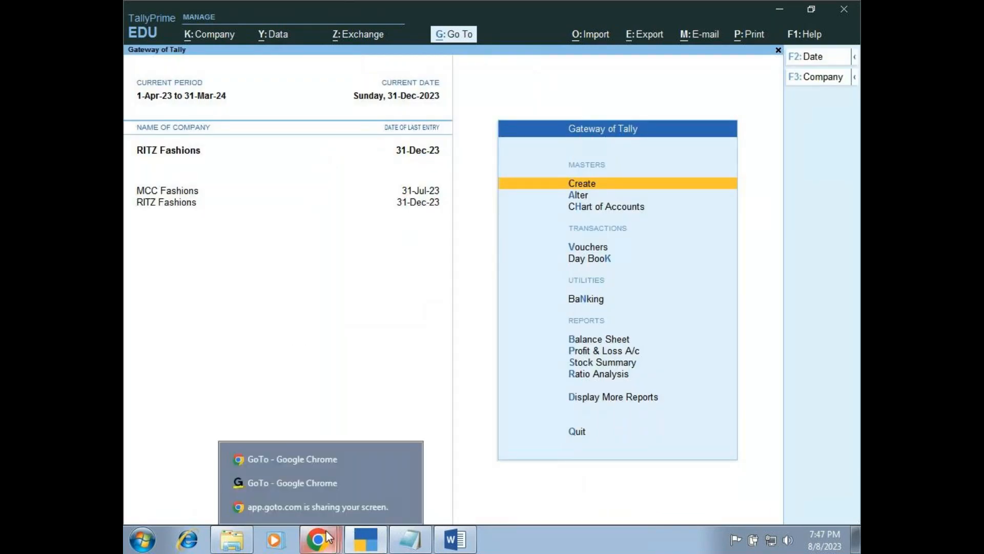
click(322, 485)
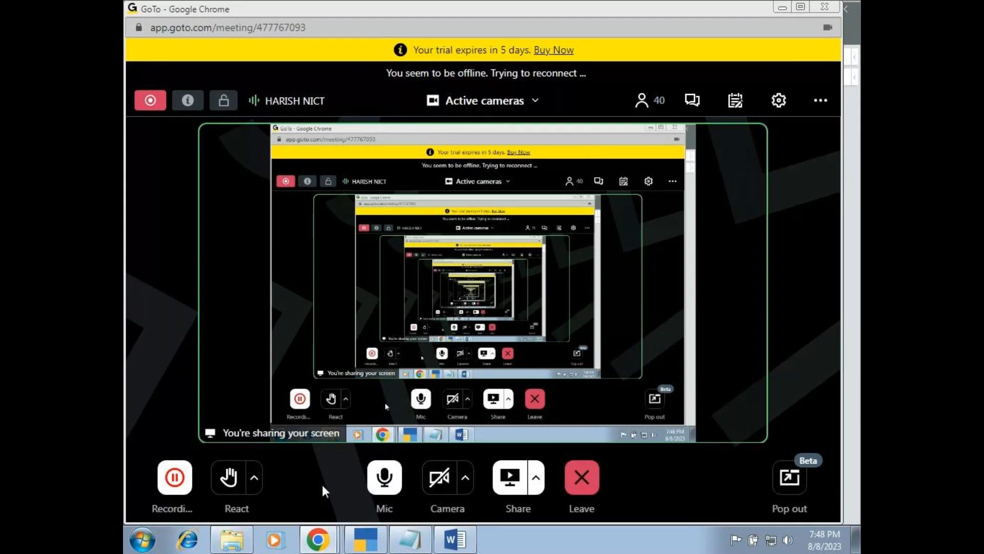
click(356, 545)
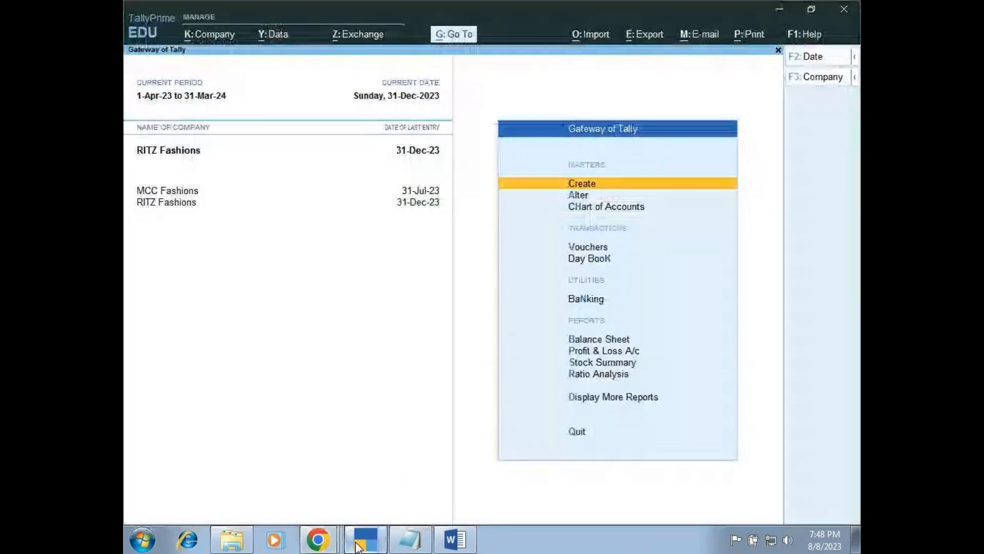
key(Return)
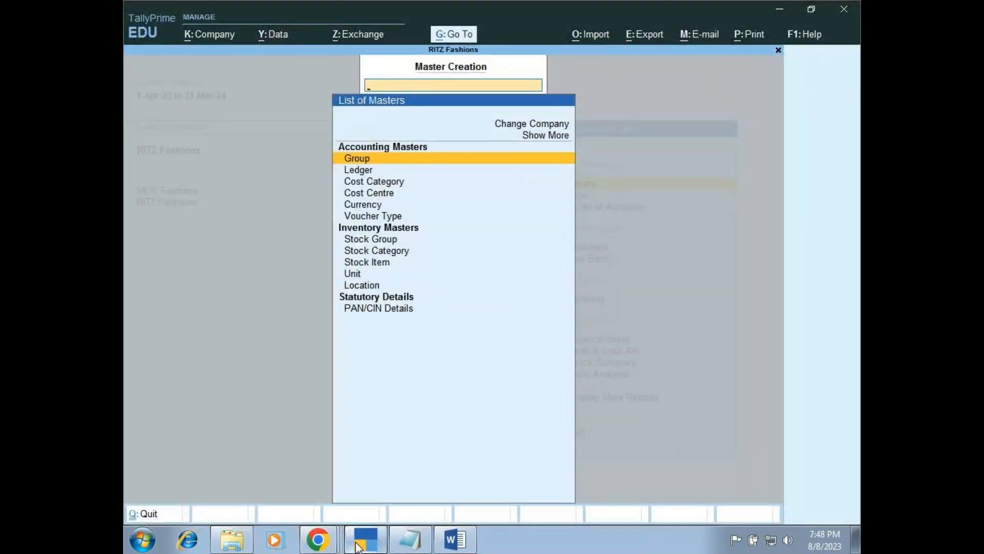
key(Down)
key(Down)
key(Down)
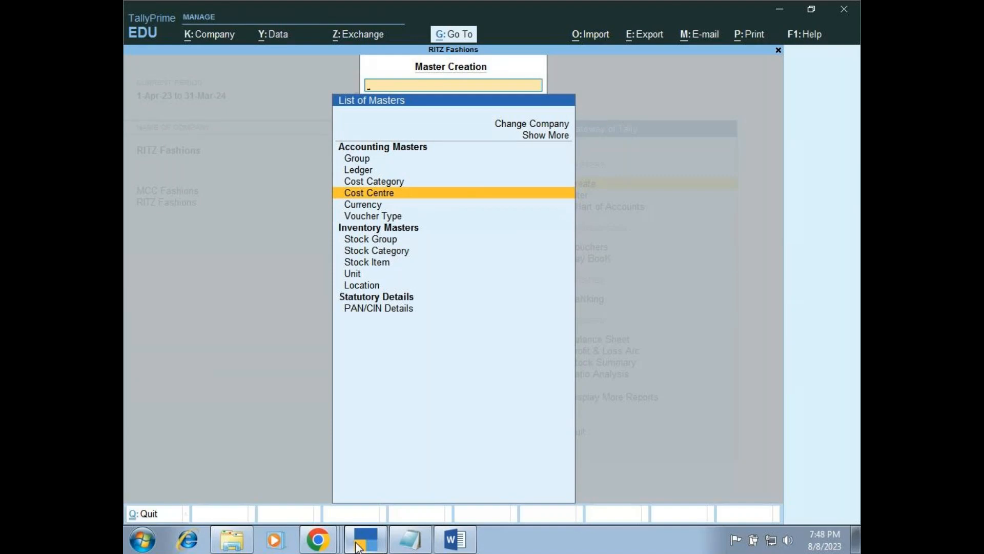
key(Escape)
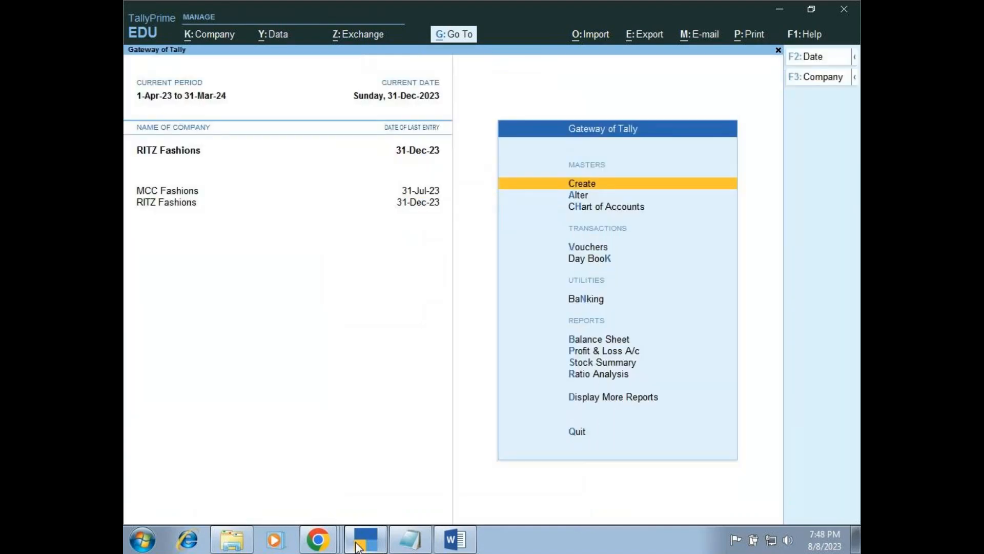
- View the Day Book vouchers for the period 1-Apr-23 to 31-Dec-23 and close the report
key(Down)
key(Down)
key(Down)
key(Down)
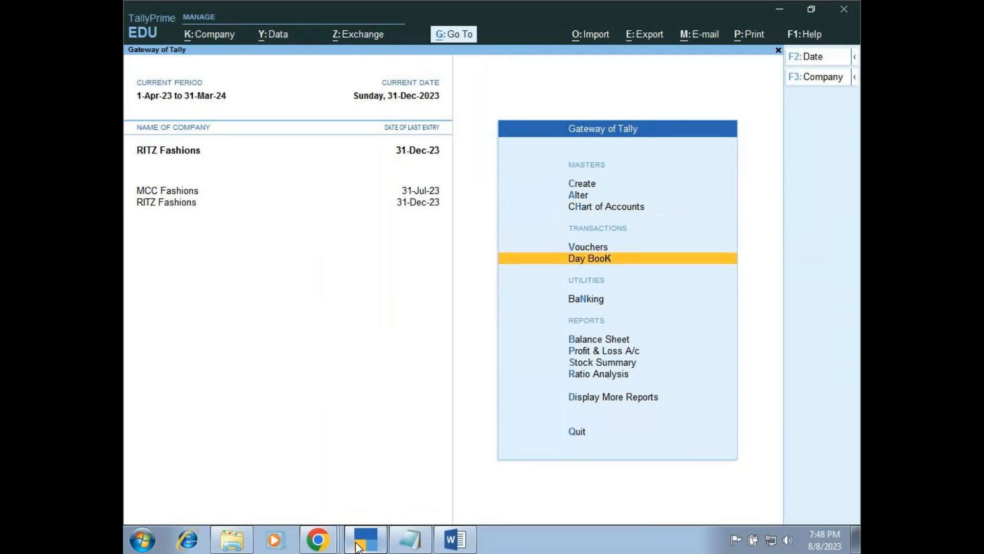
key(Return)
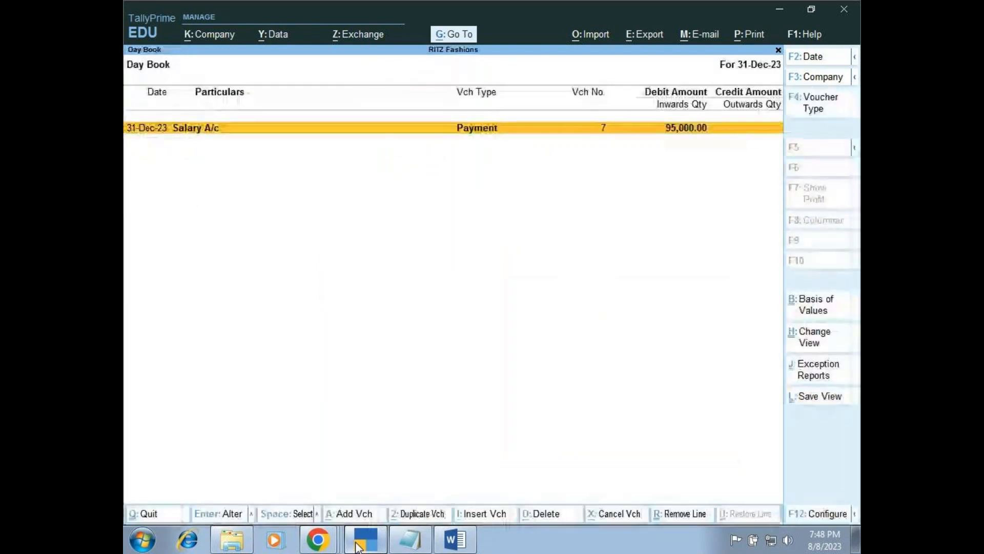
click(855, 62)
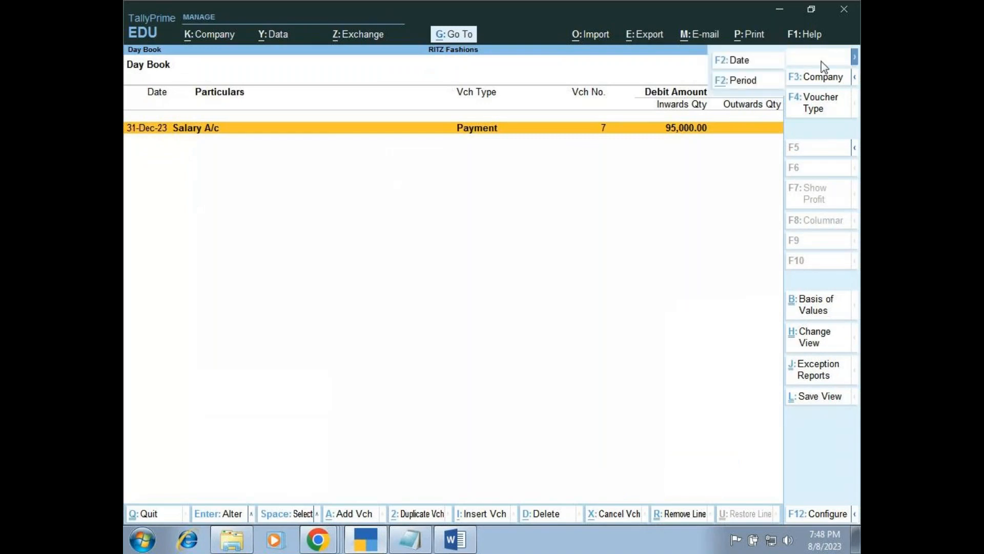
click(755, 80)
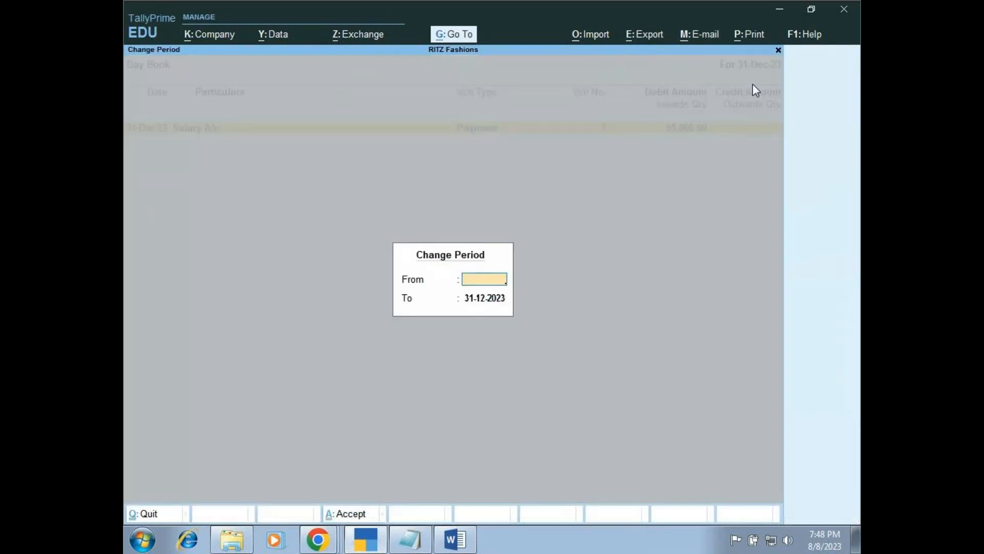
key(Return)
key(BackSpace)
key(Return)
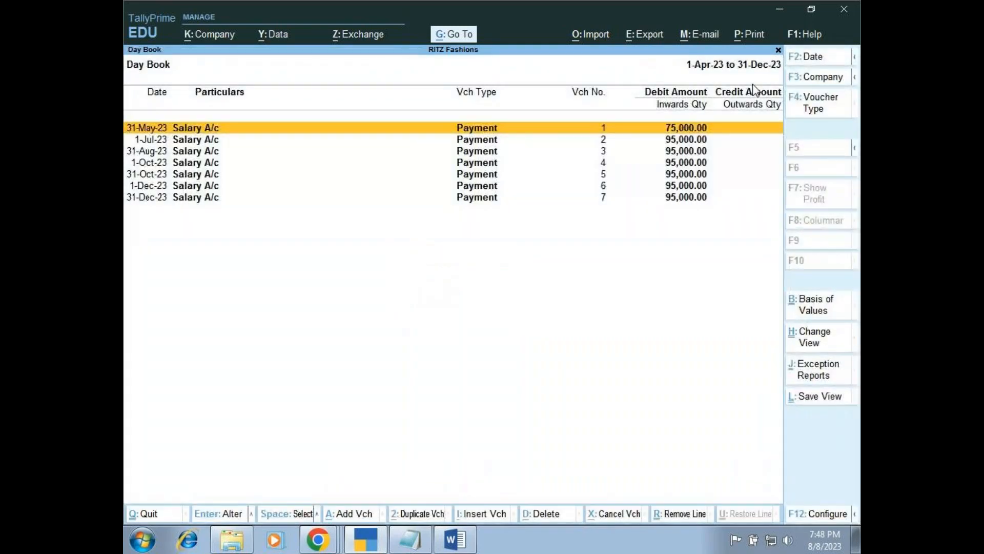
key(Escape)
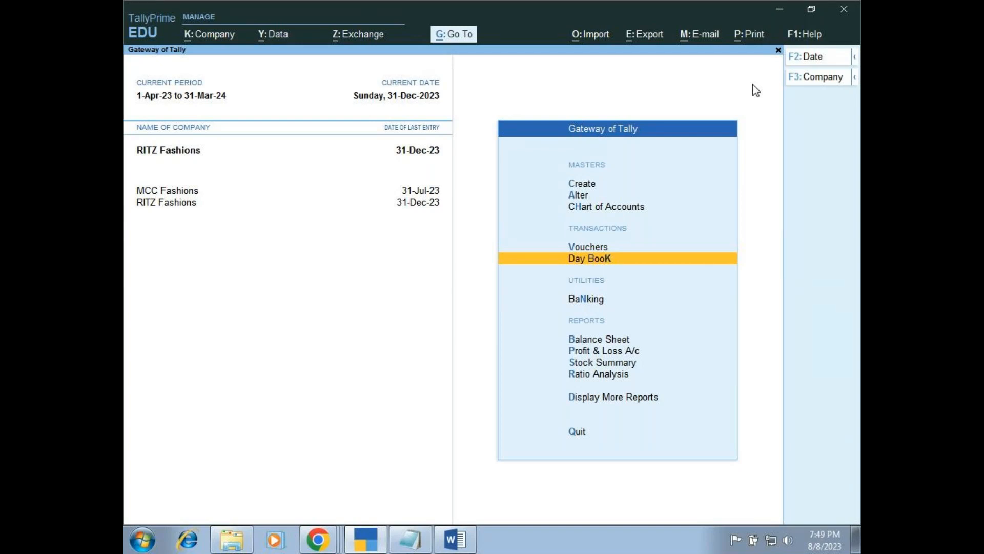
- View the Balance Sheet of RITZ Fashions and return to the Gateway of Tally
key(Down)
key(Down)
key(Down)
key(Up)
key(Return)
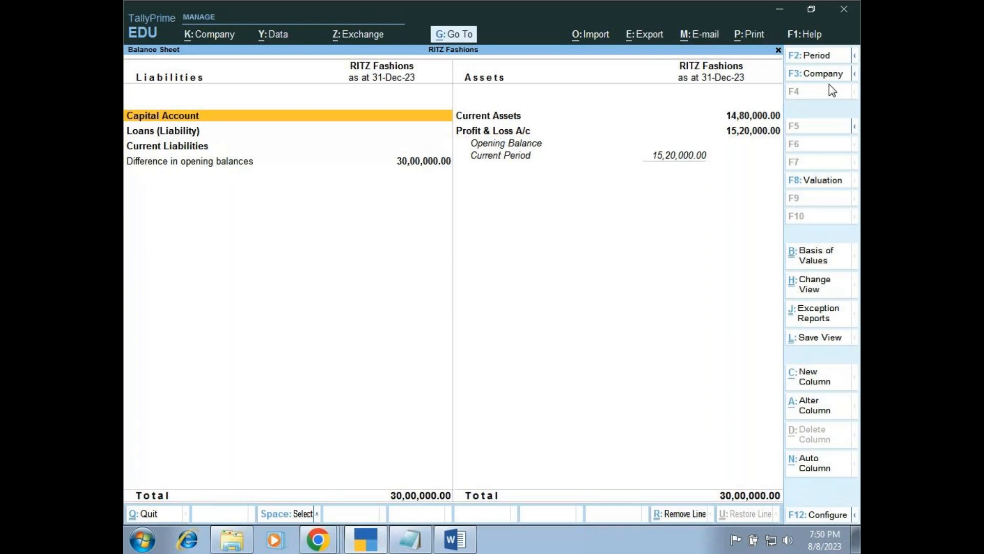
key(Escape)
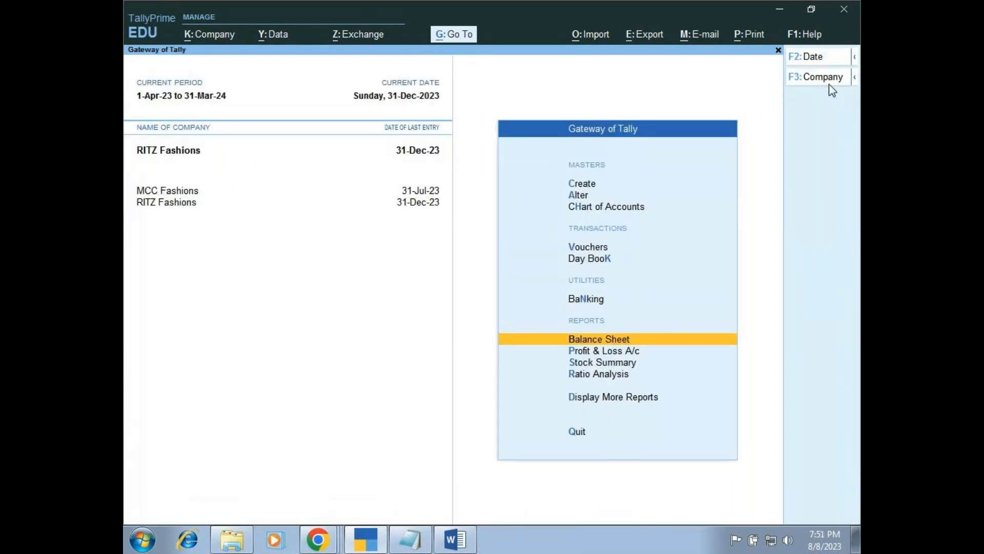
- Open the Balance Sheet, start exporting the current report and set its Format of Report to Detailed in the export configuration
key(Return)
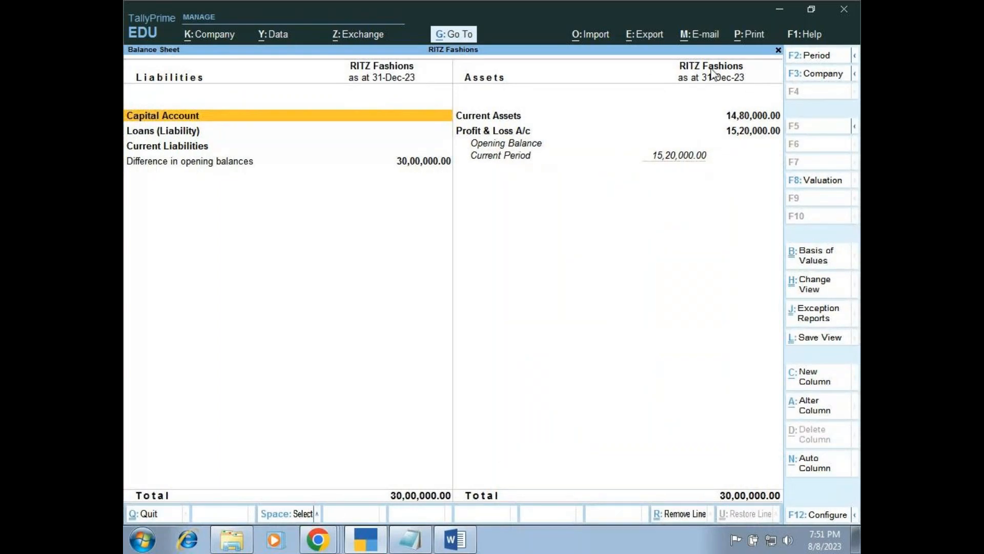
click(647, 36)
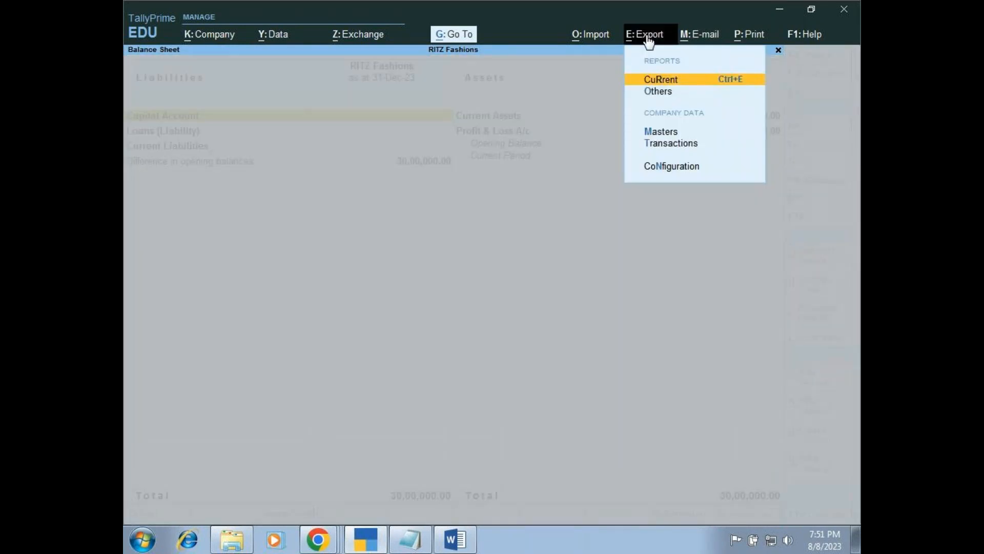
key(Return)
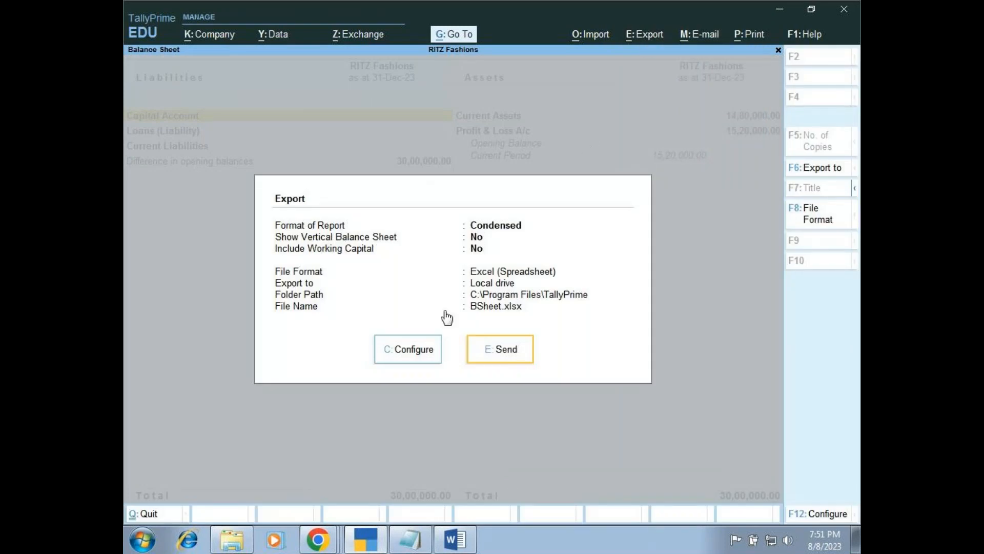
click(413, 359)
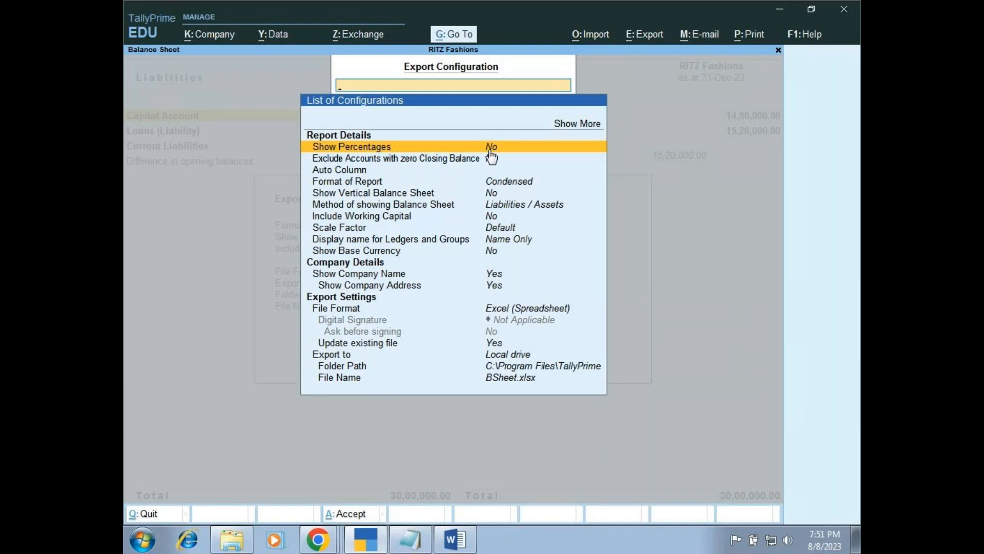
click(500, 185)
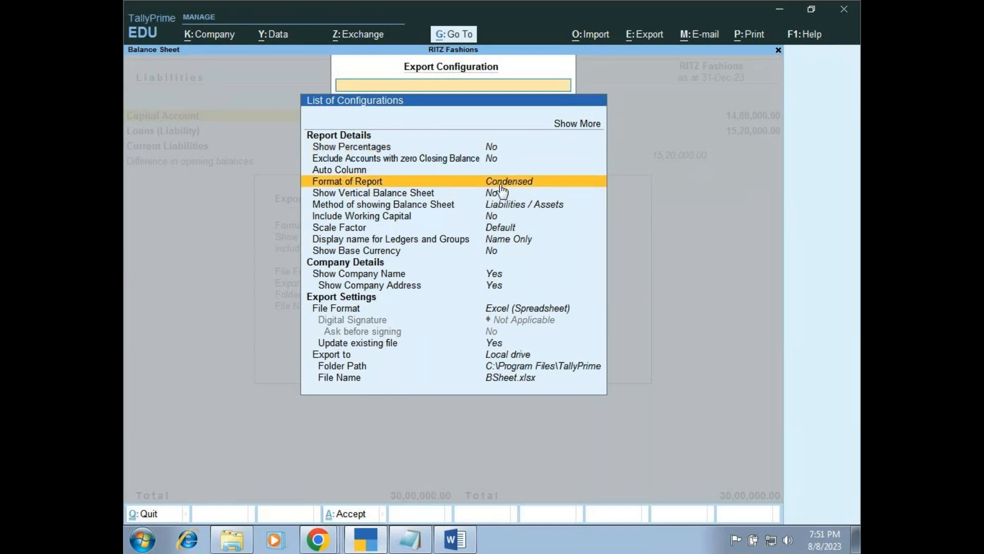
click(501, 185)
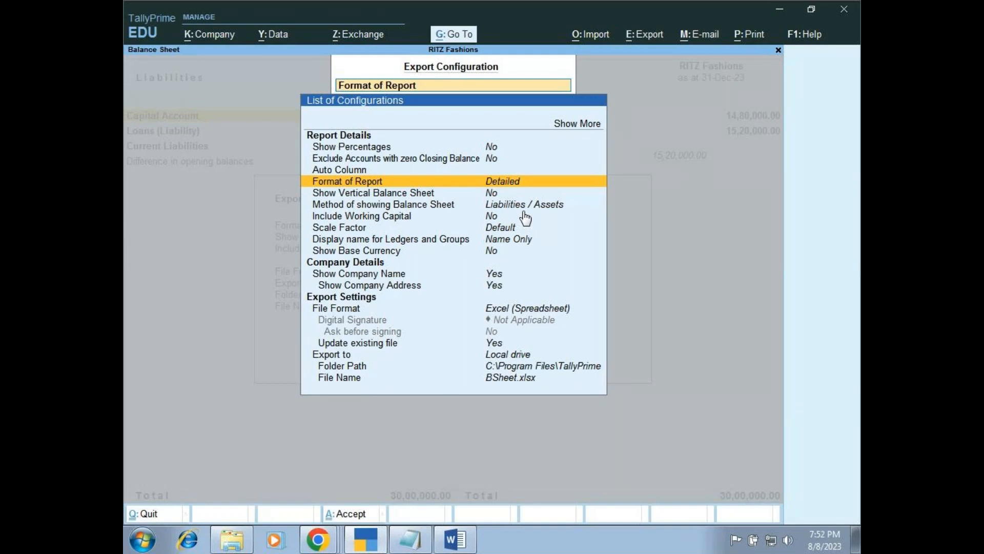
- Examine the file formats available for the Balance Sheet export, from ASCII (Comma Delimited) to XML (Data Interchange)
click(491, 309)
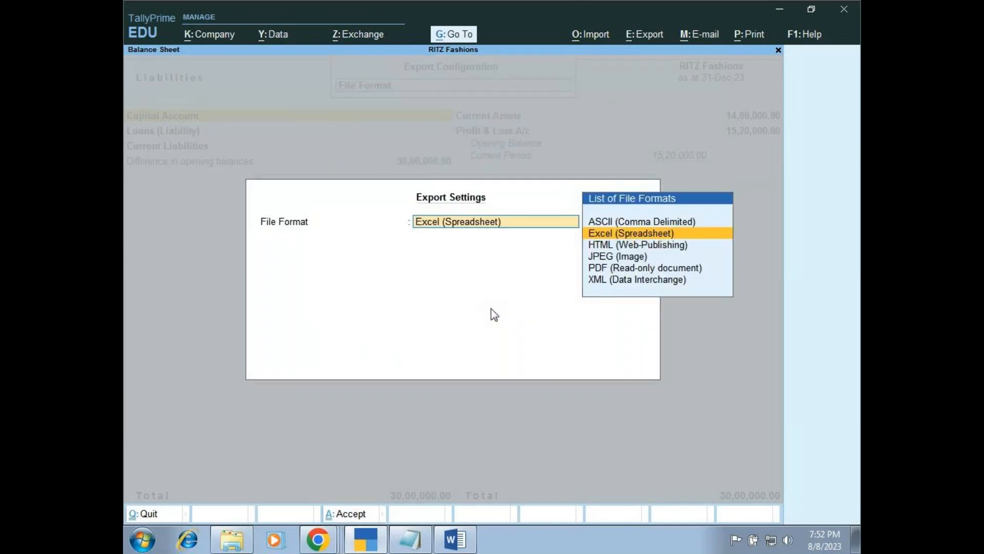
key(Up)
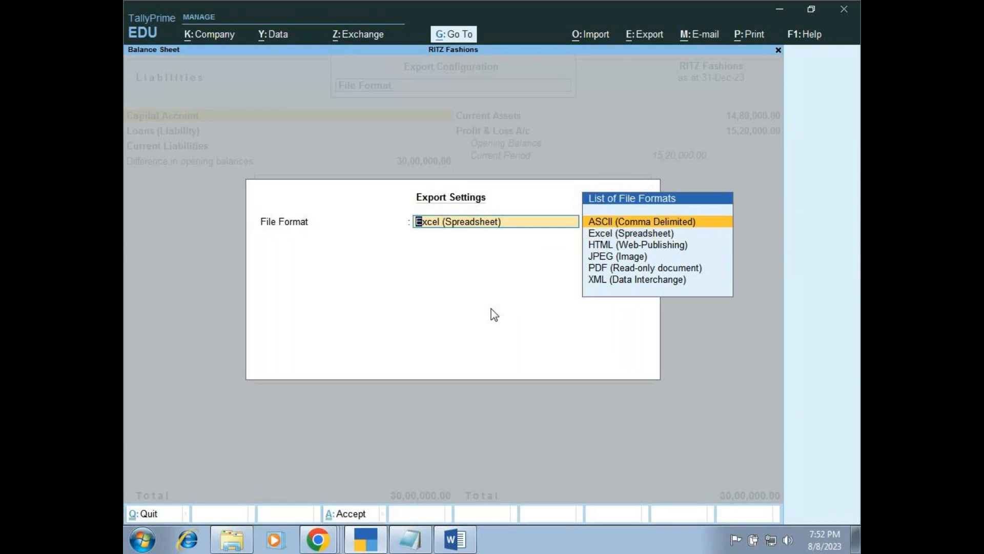
key(Down)
key(Down)
key(Down)
key(Down)
key(Down)
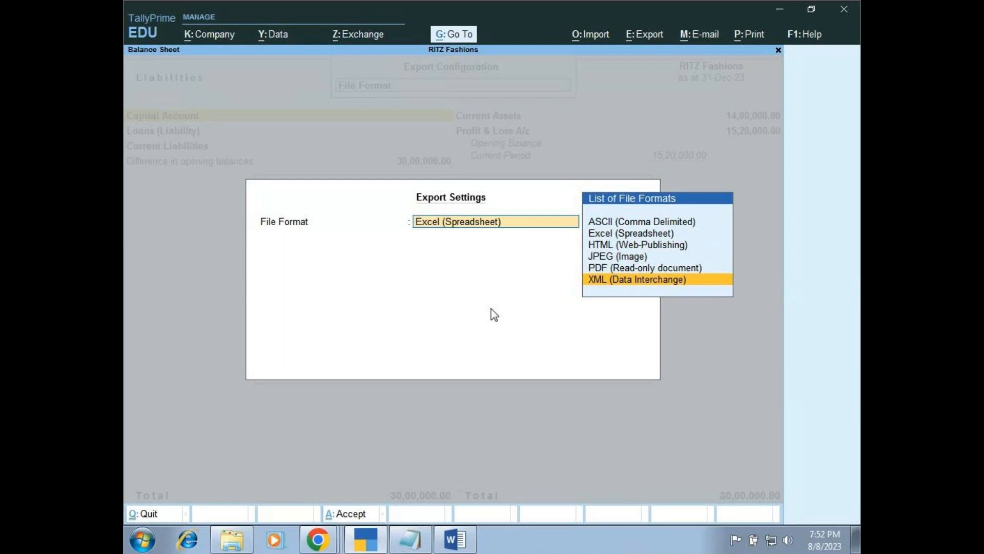
key(Up)
key(Up)
key(Up)
key(Up)
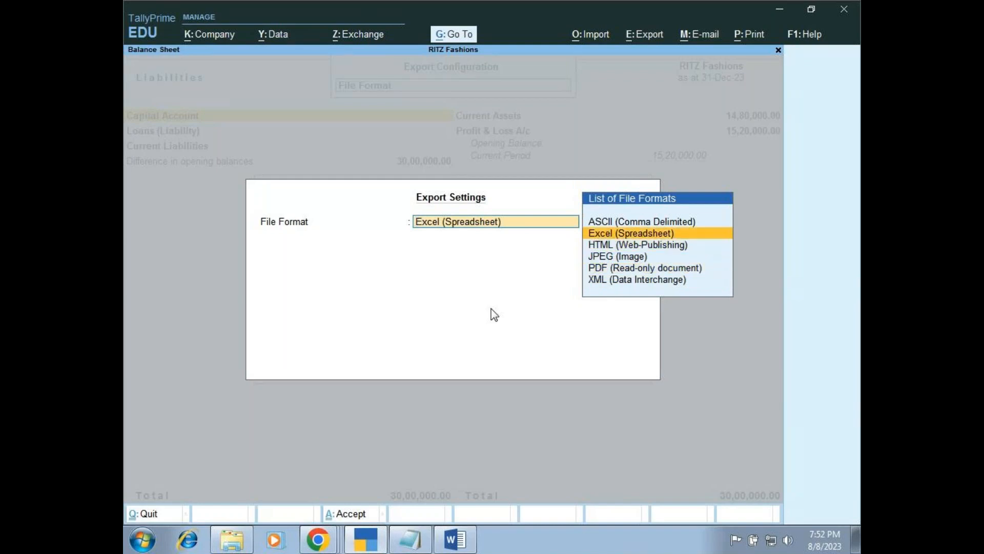
key(Up)
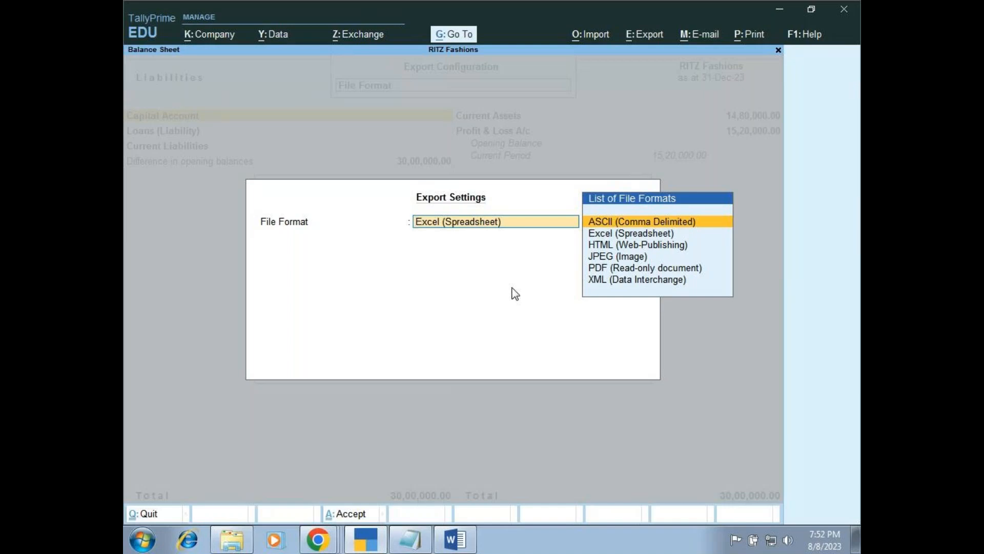
key(Down)
key(Down)
key(Down)
key(Down)
key(Down)
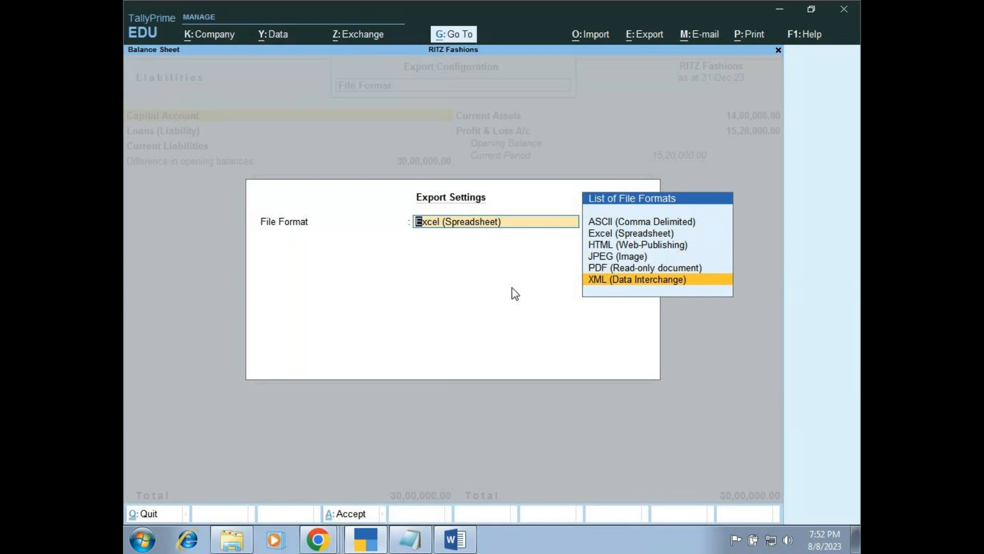
key(Up)
key(Up)
key(Up)
key(Up)
key(Up)
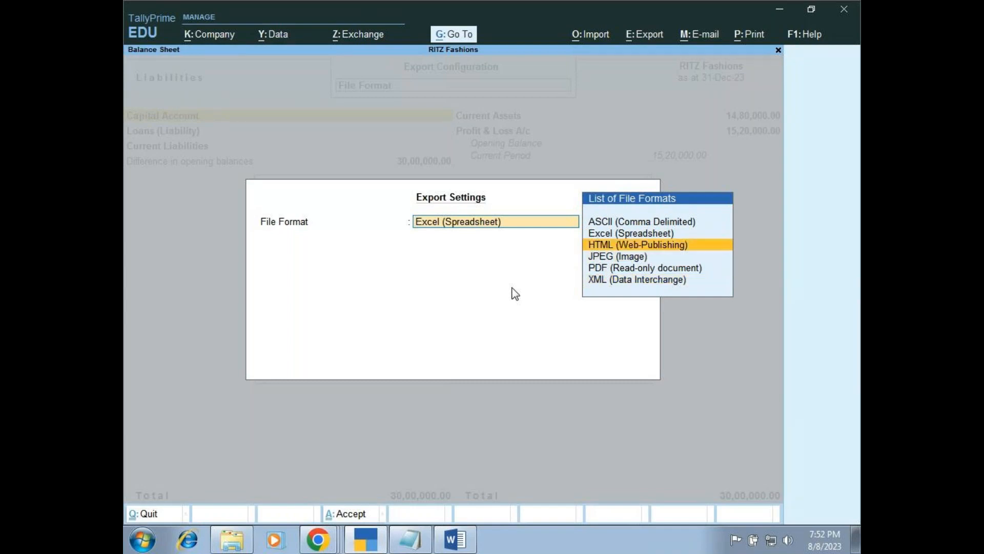
key(Down)
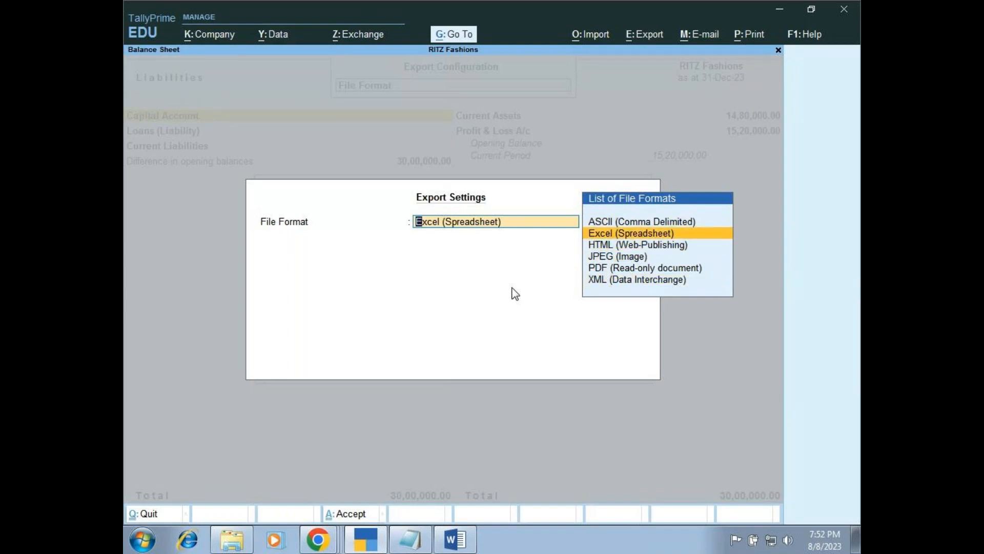
key(Down)
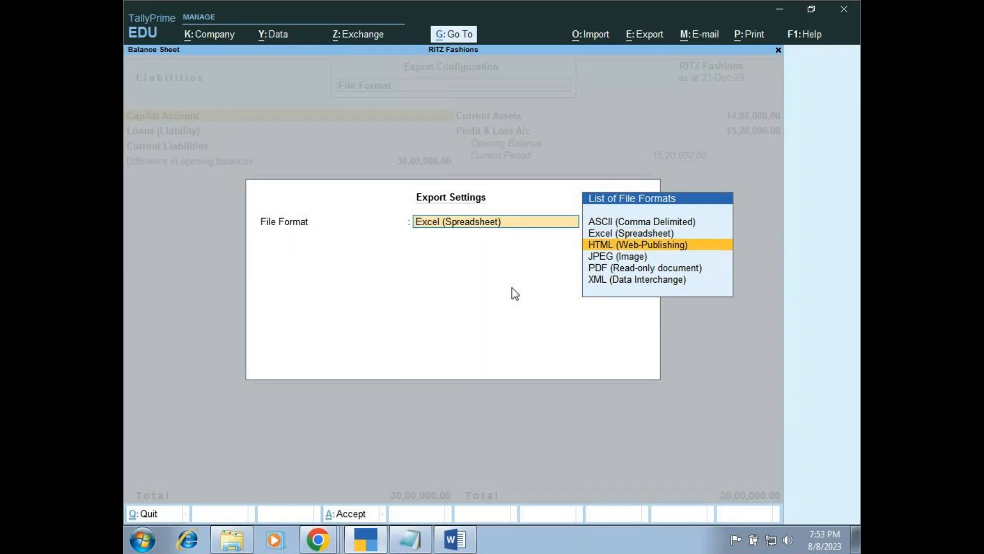
key(Down)
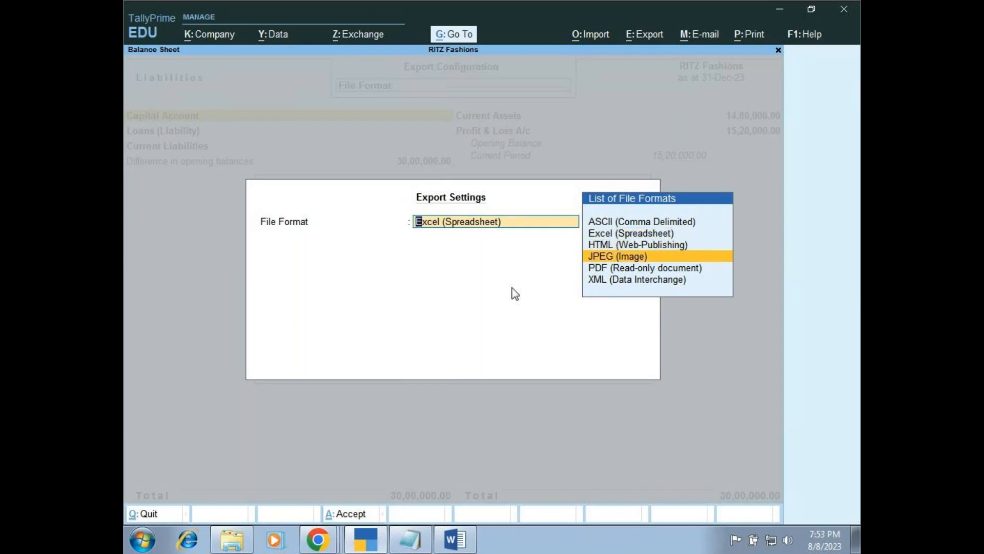
key(Down)
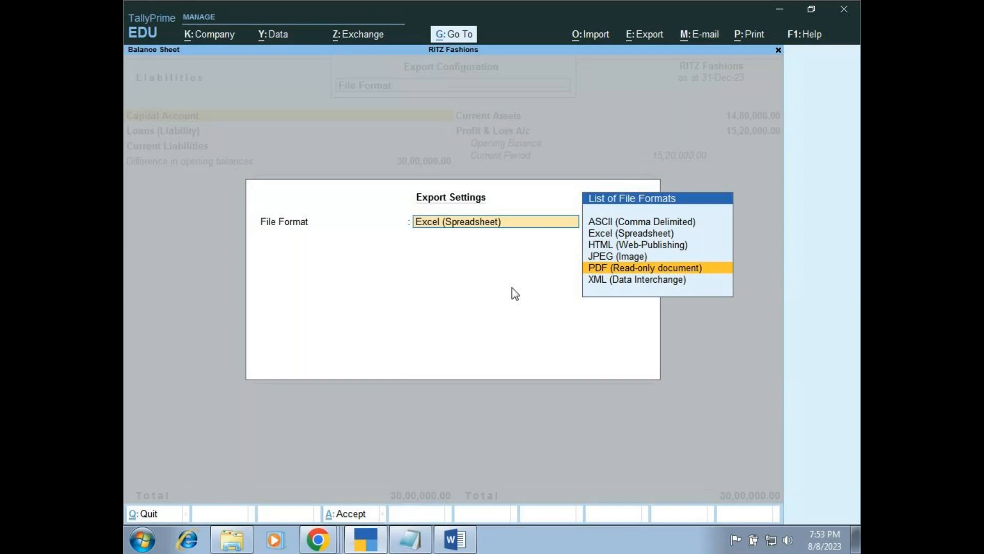
key(Down)
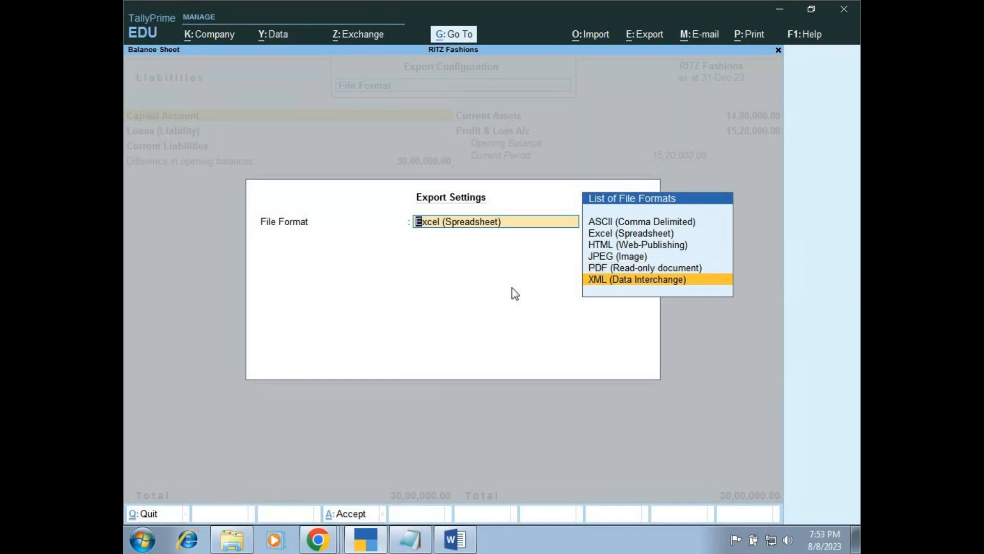
- Choose Excel (Spreadsheet) as the file format, accept the export configuration and export the Balance Sheet as BSheet.xlsx
key(Up)
key(Up)
key(Up)
key(Up)
key(Up)
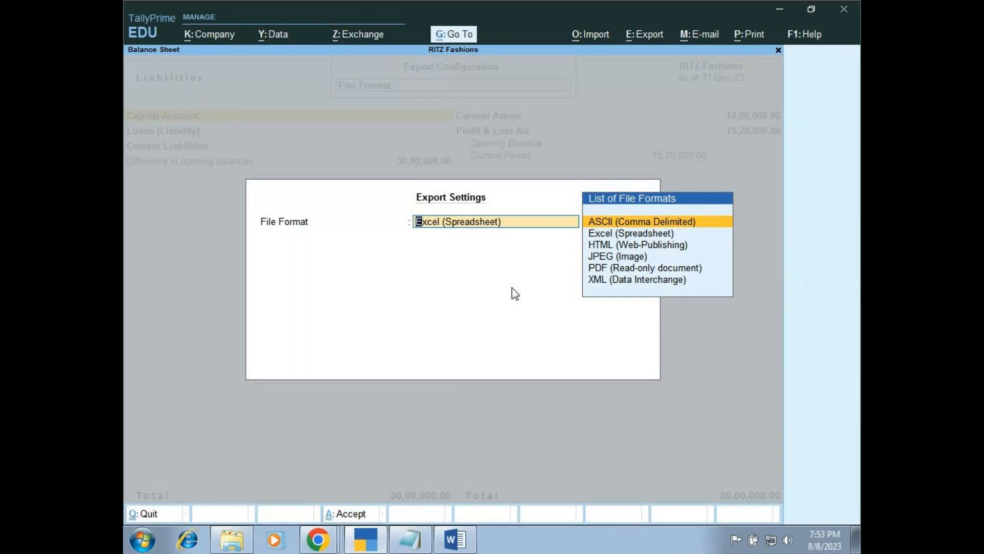
key(Down)
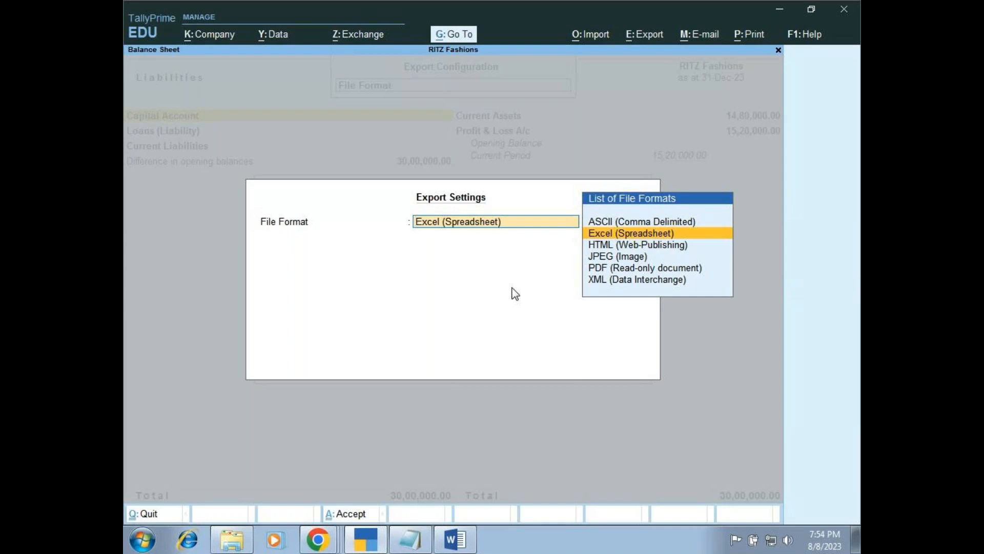
key(Return)
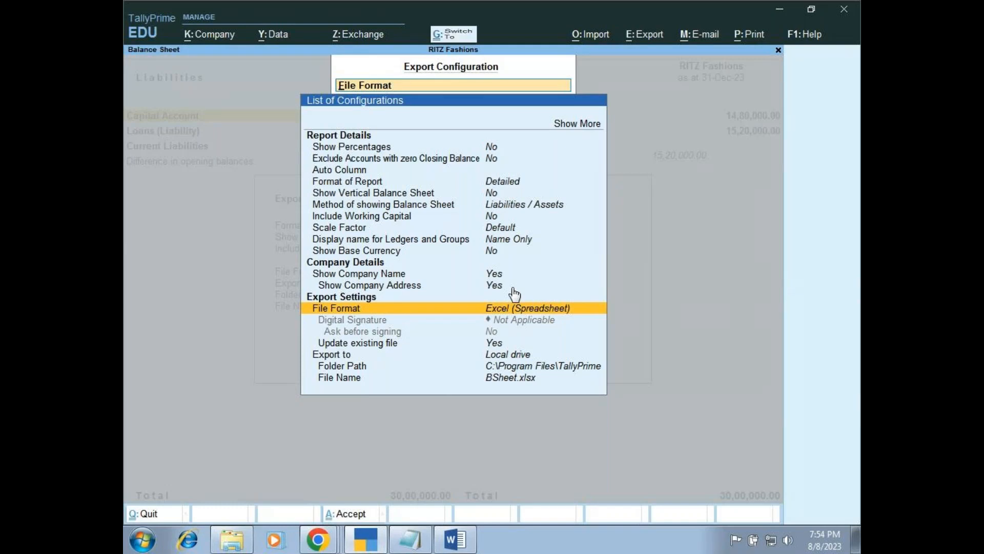
key(ctrl+a)
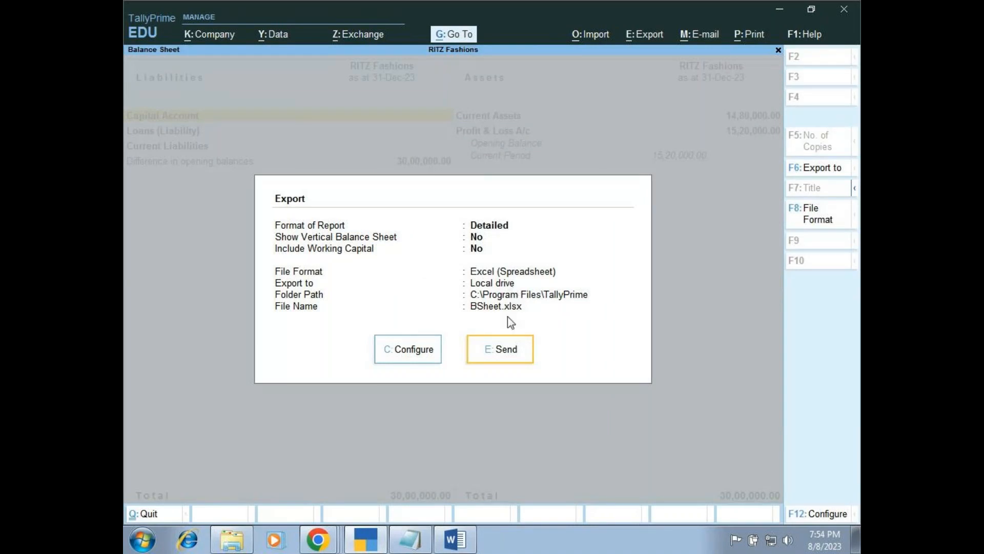
click(506, 355)
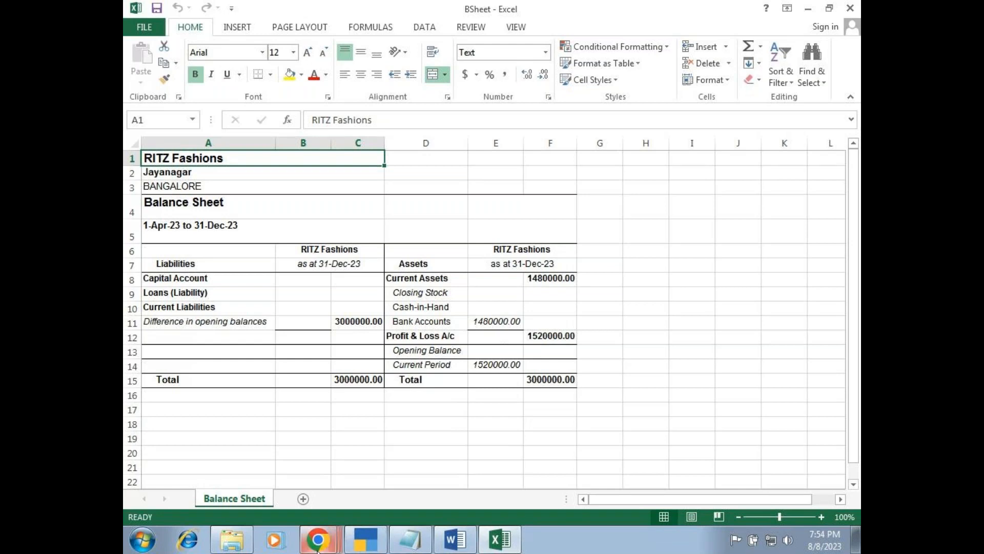
- Check the GoTo meeting window in Chrome, switch back to TallyPrime and return to the Gateway of Tally without quitting
mouse_move(339, 537)
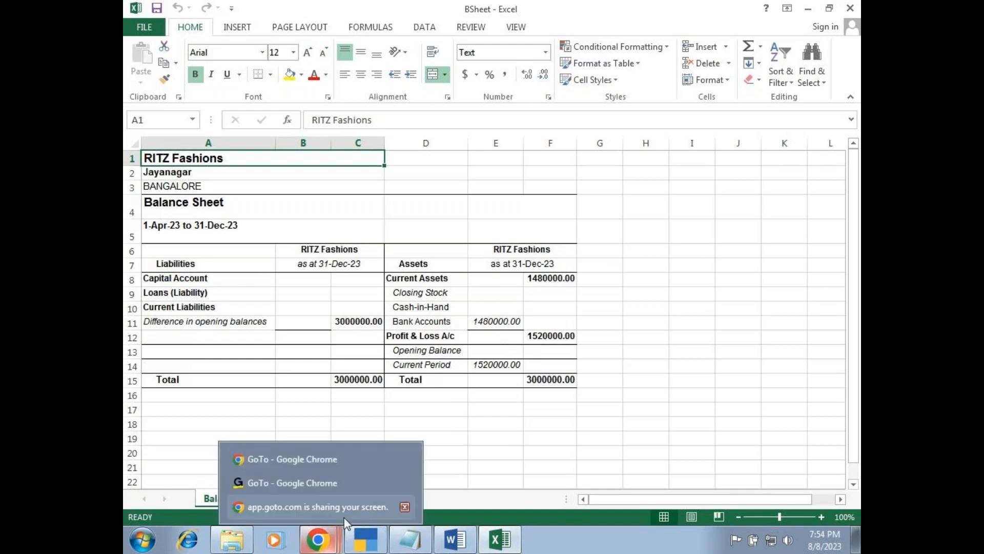
click(328, 483)
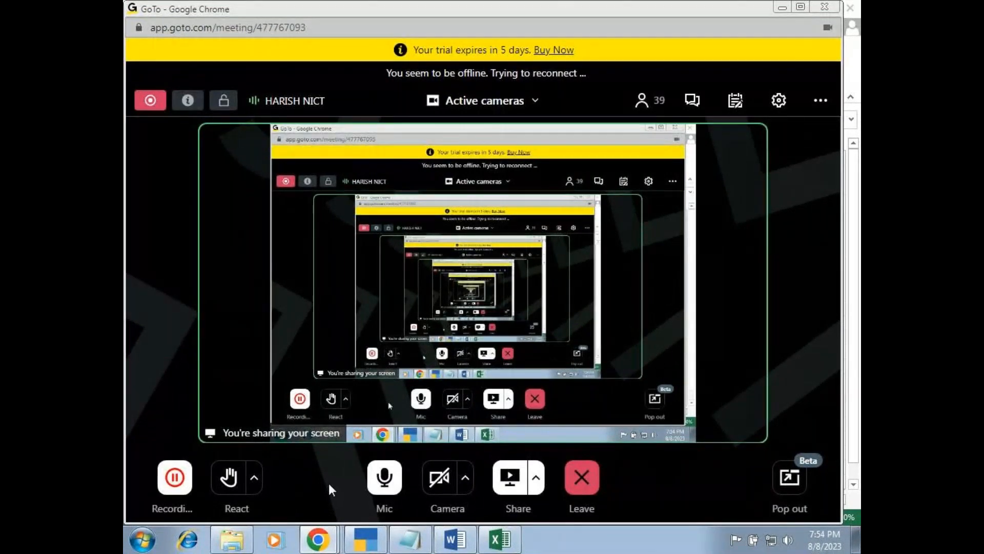
click(366, 539)
key(Escape)
key(Escape)
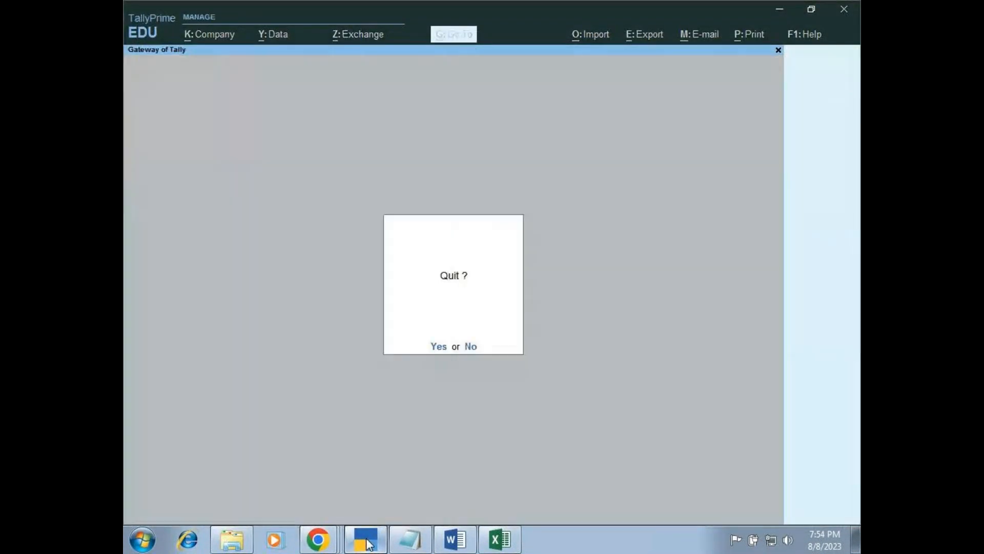
key(n)
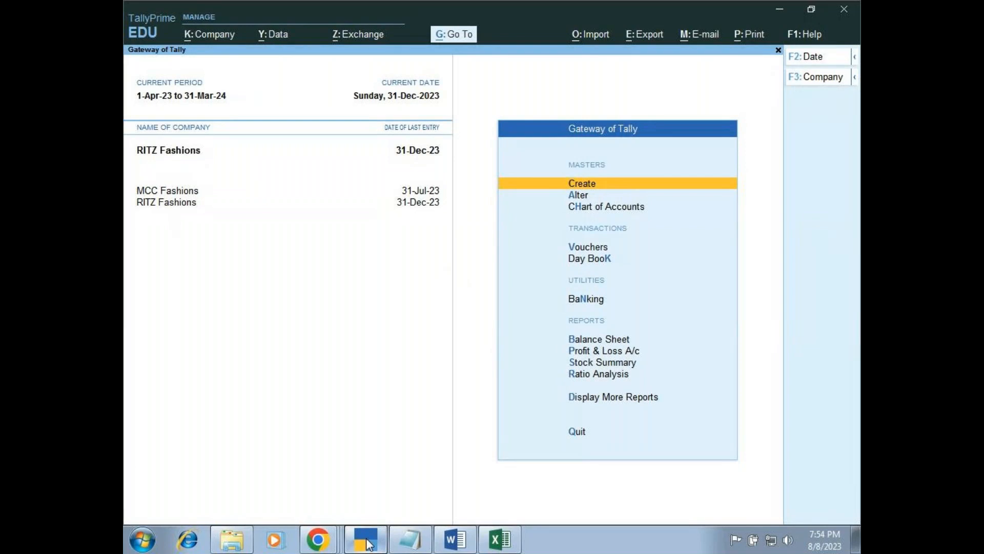
- Open the Day Book and set its period from 1-Apr-23 to 31-Dec-23
key(Down)
key(Down)
key(Down)
key(Down)
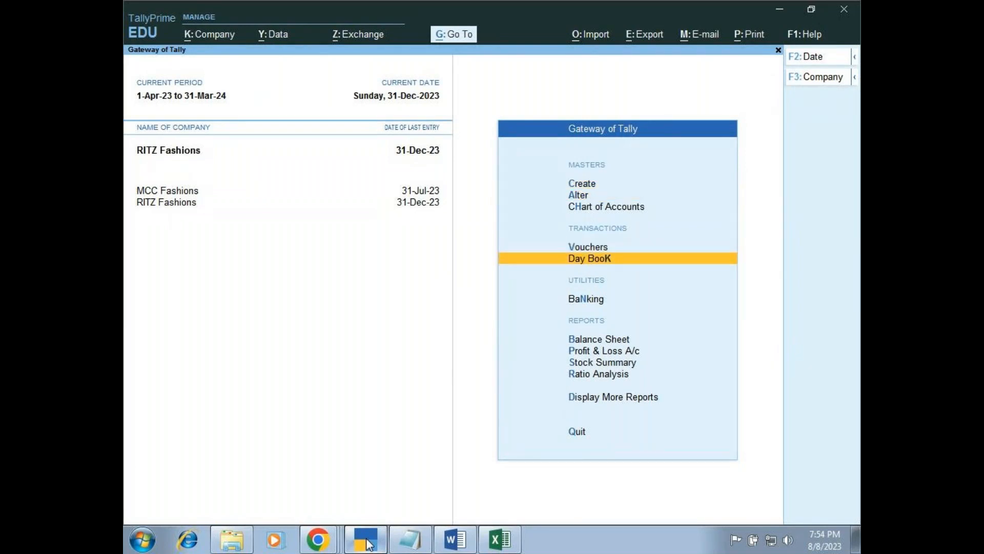
key(Return)
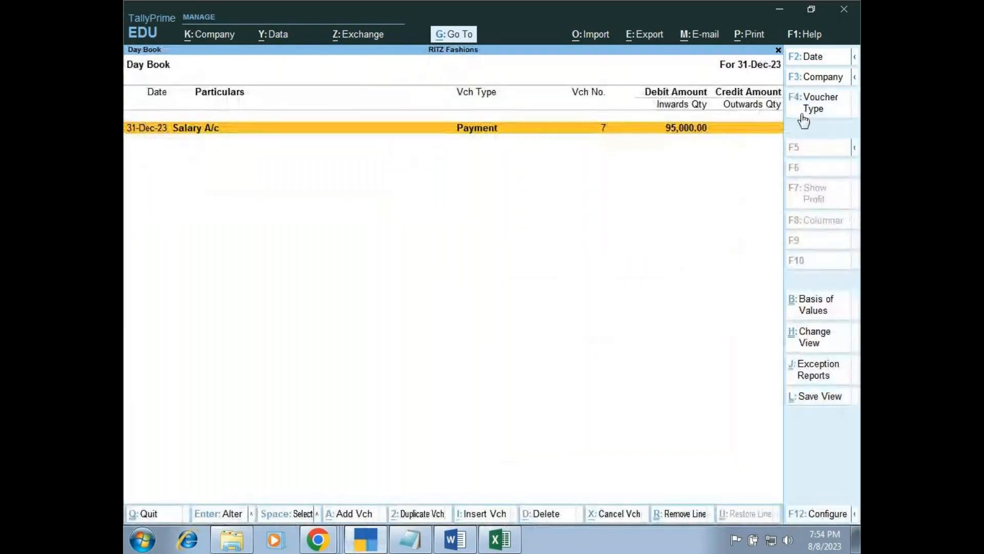
click(854, 60)
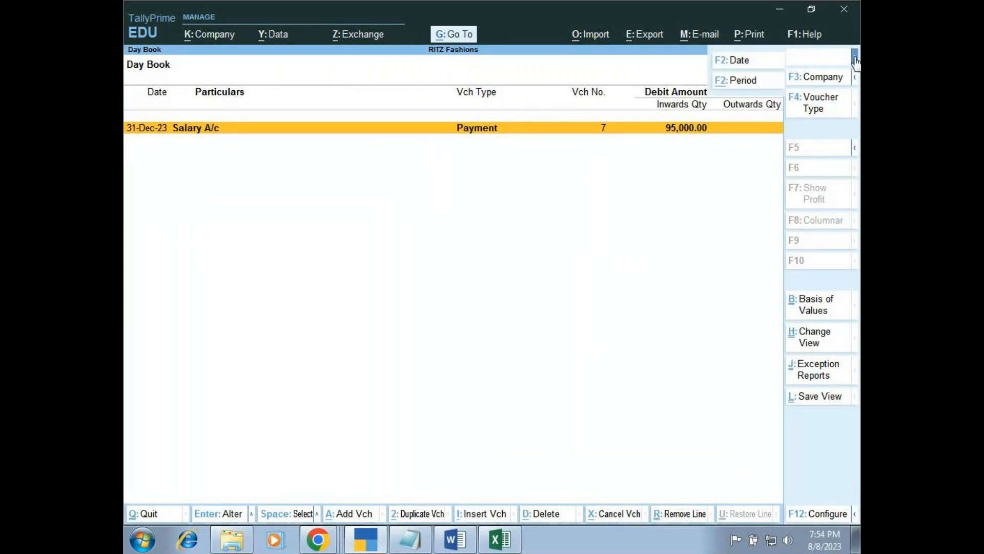
click(761, 81)
key(BackSpace)
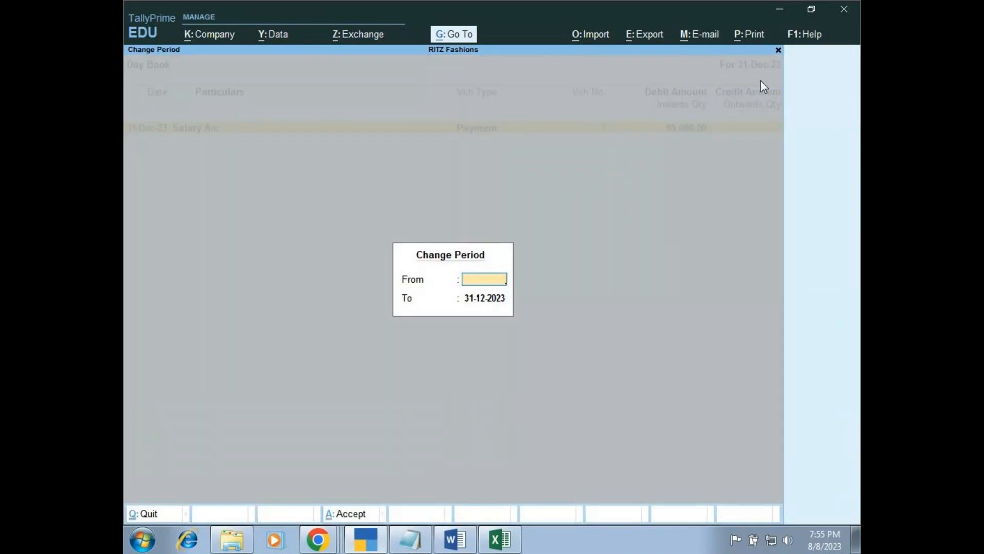
key(Return)
key(BackSpace)
key(Return)
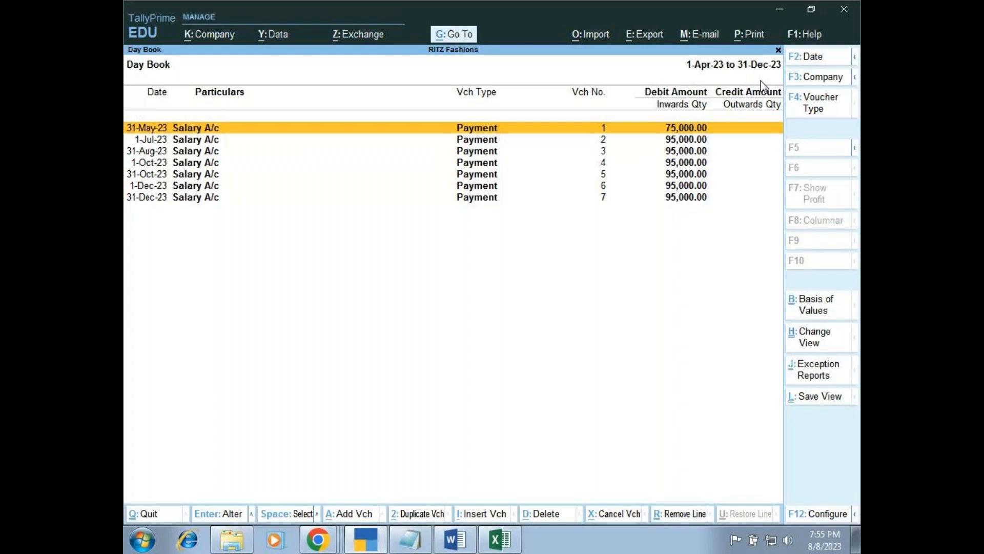
- Start exporting the current Day Book and configure it with narrations shown, Detailed format of report and bill-wise details shown
click(647, 36)
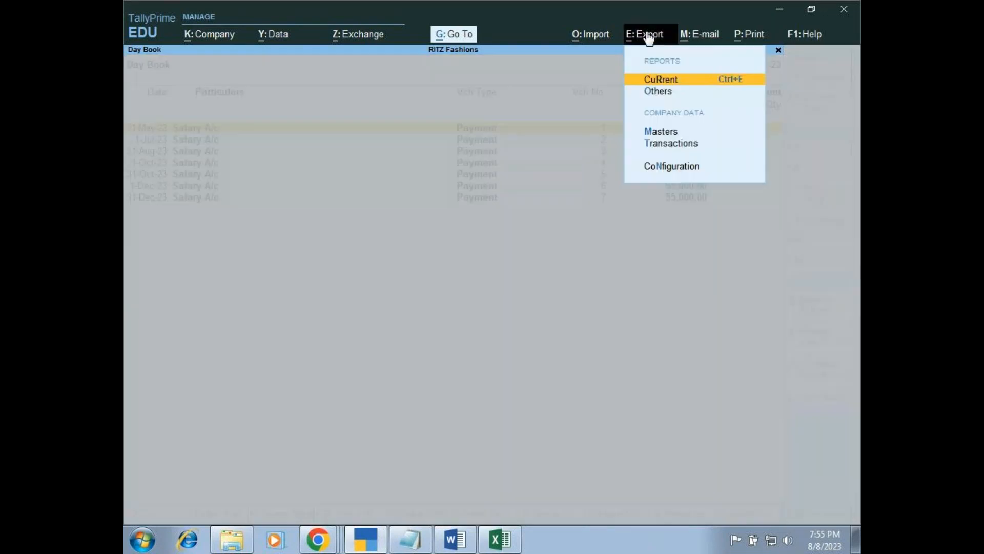
click(657, 82)
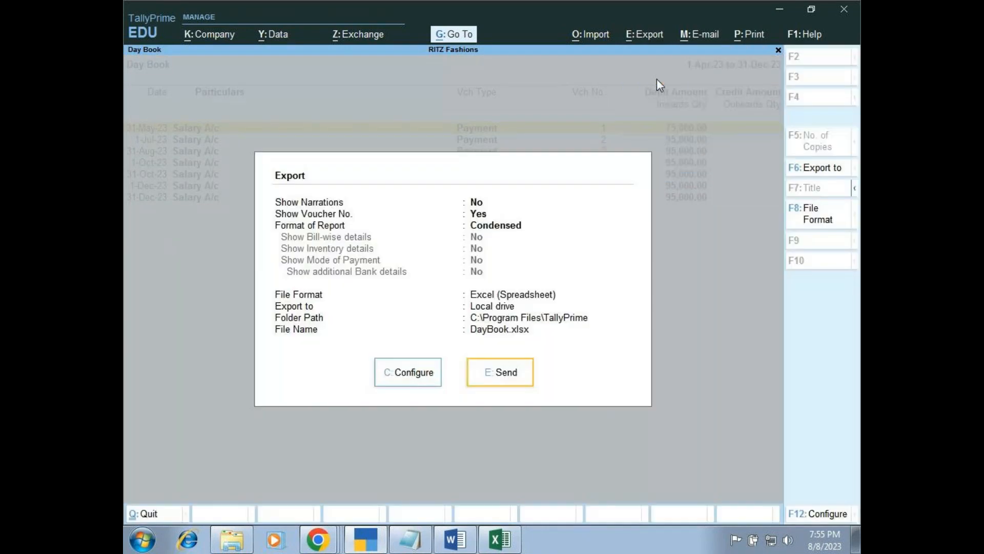
click(416, 377)
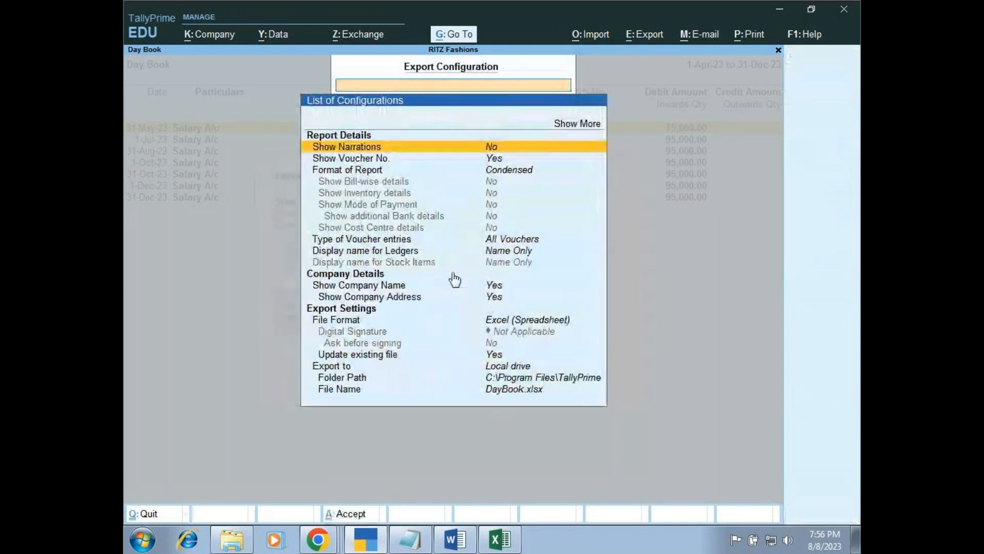
click(492, 152)
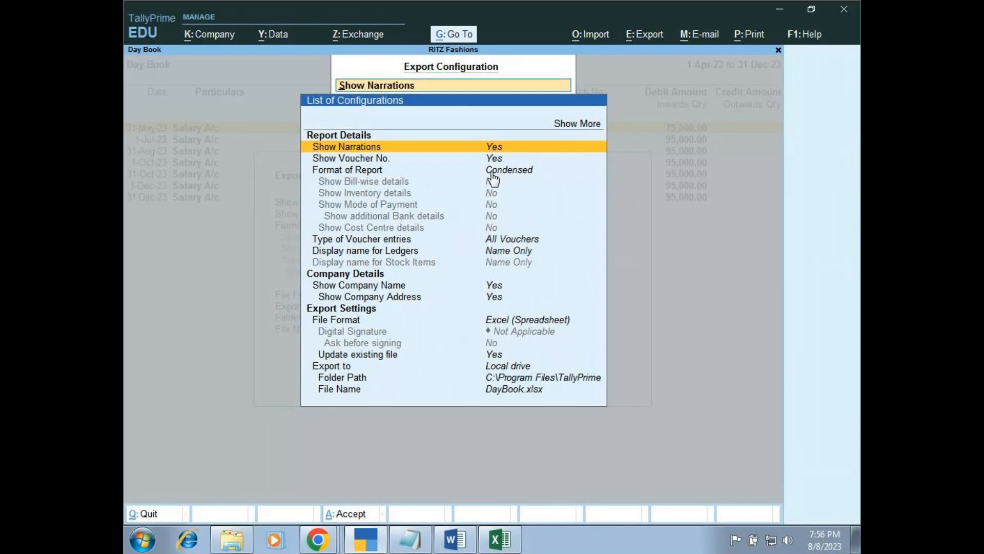
click(492, 173)
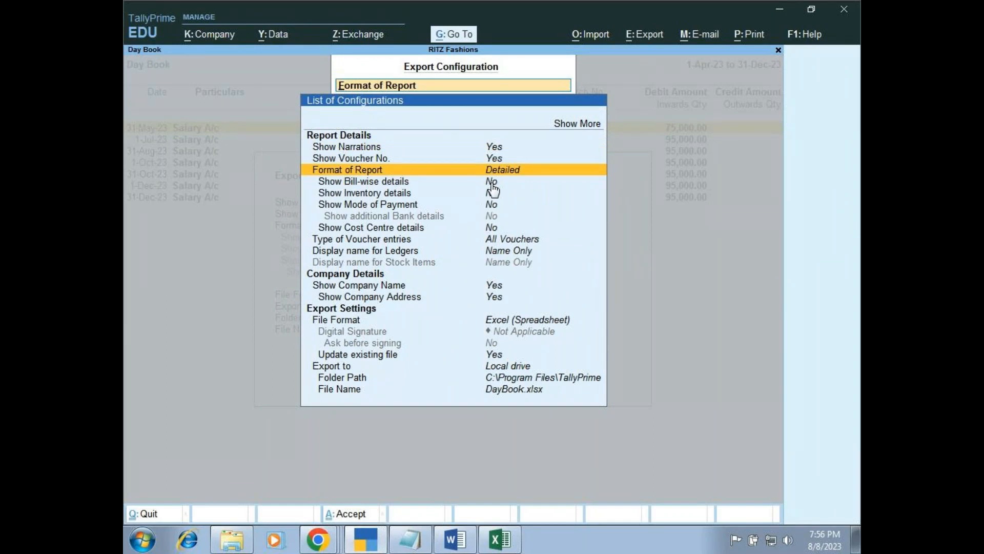
click(492, 183)
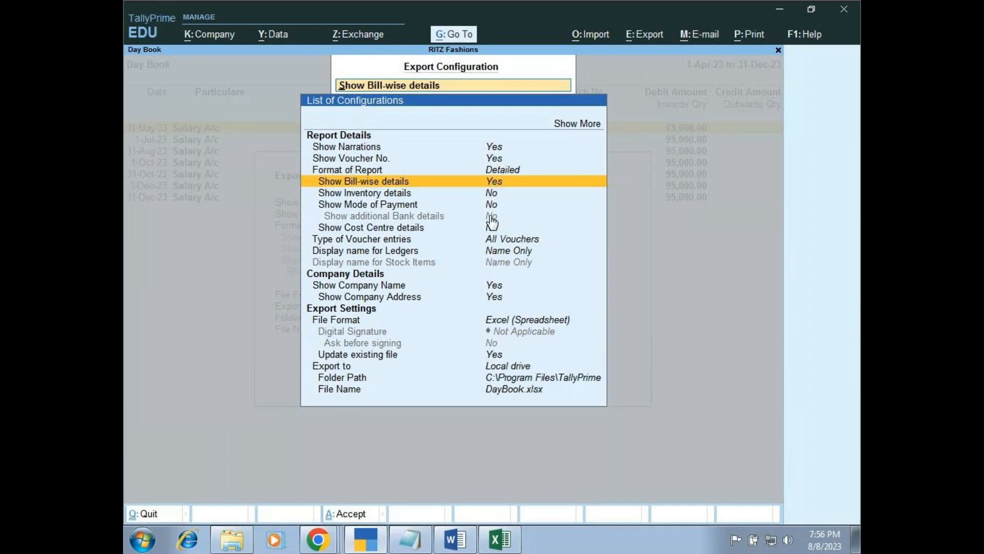
- Set the file format to PDF (Read-only document) with digital signature Not Applicable and export the Day Book, overwriting DayBook.pdf
click(496, 323)
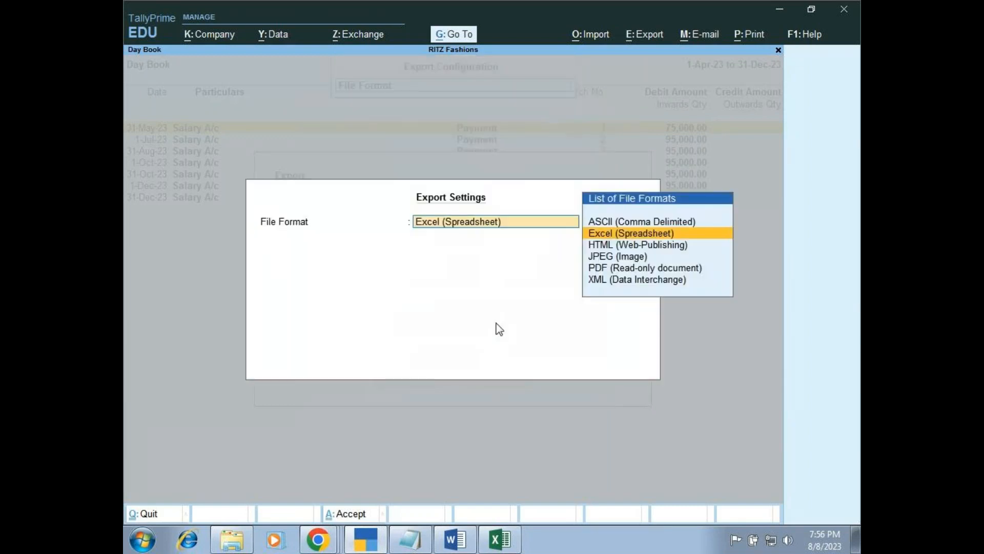
click(598, 273)
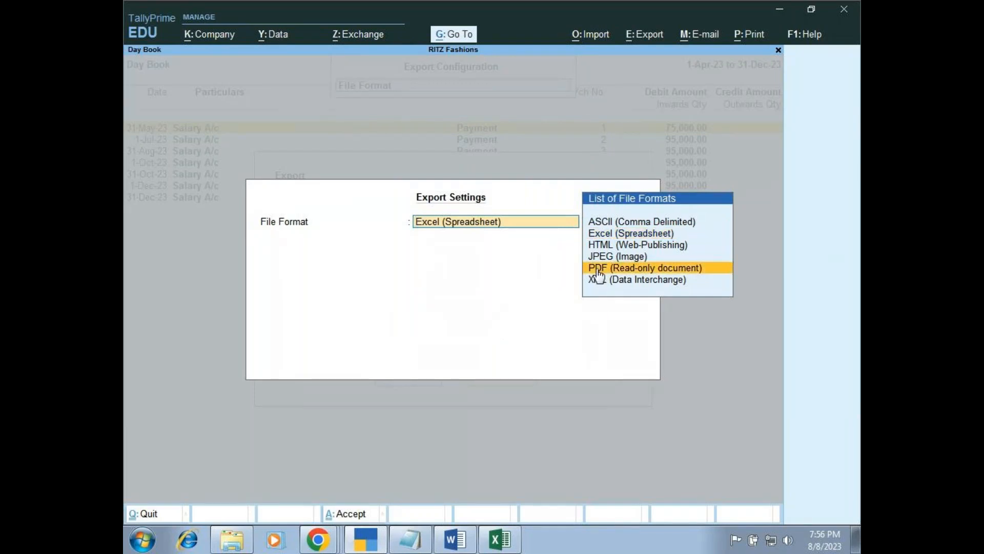
click(598, 271)
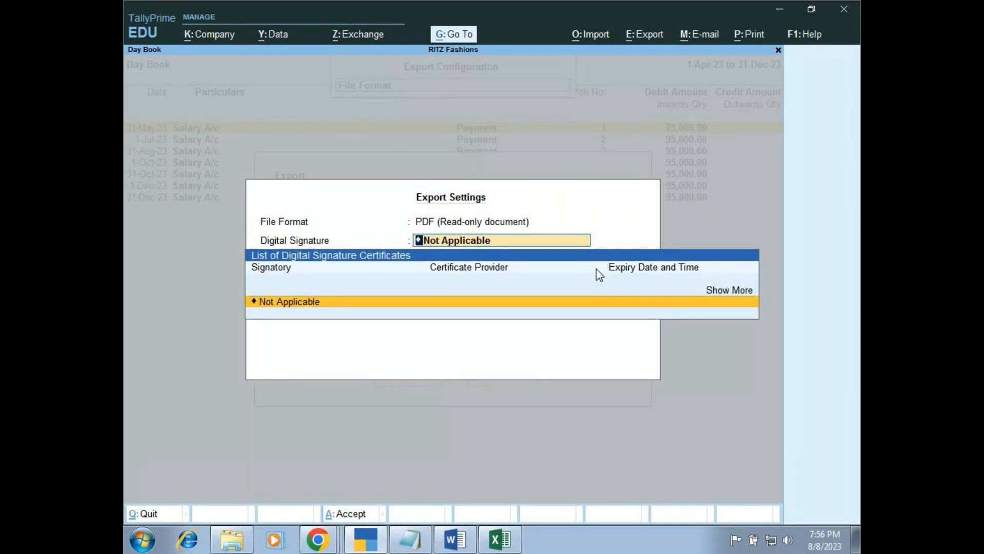
key(Return)
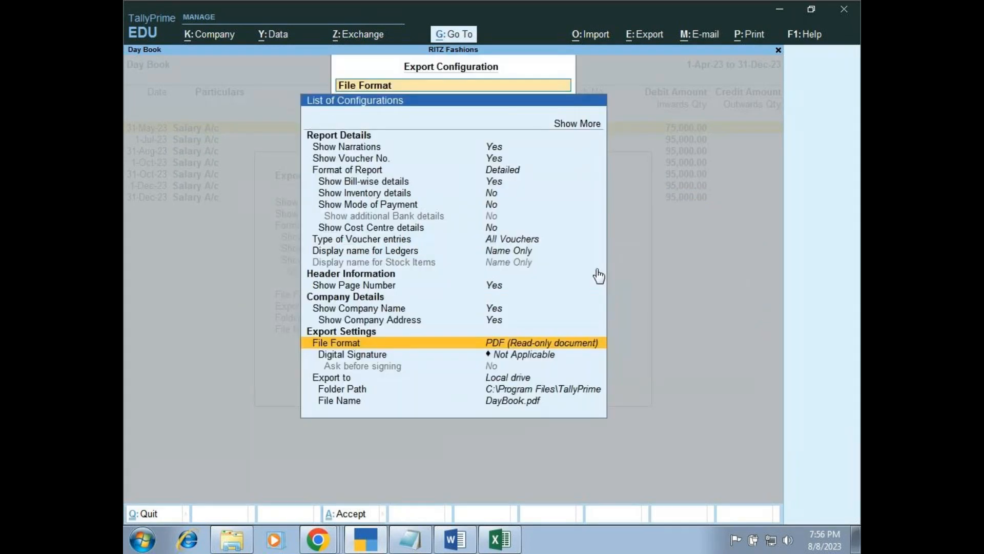
key(ctrl+a)
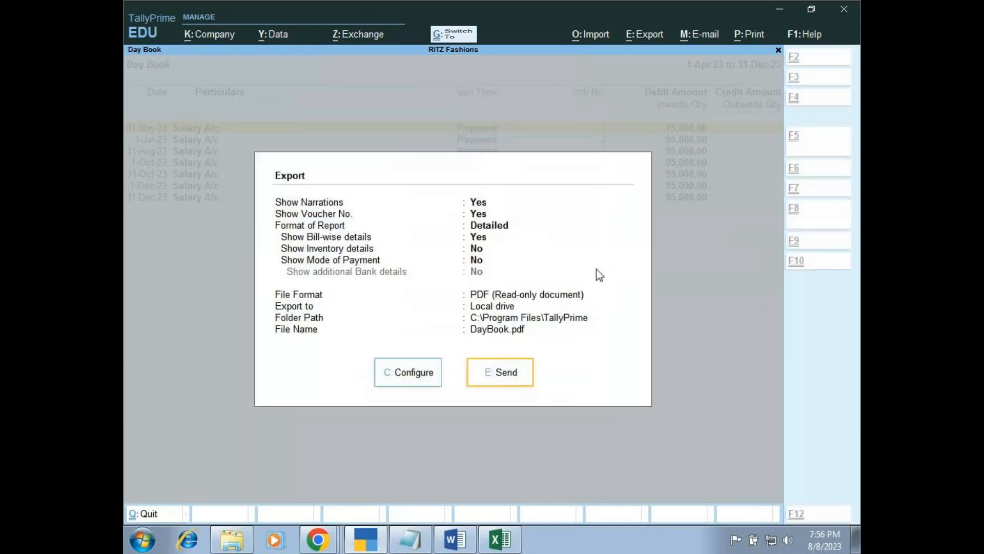
click(512, 377)
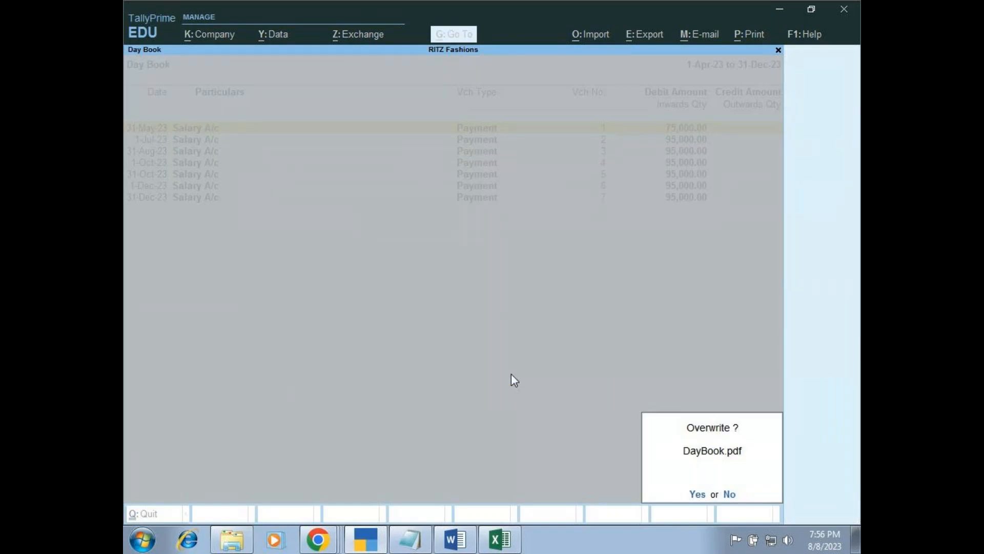
key(y)
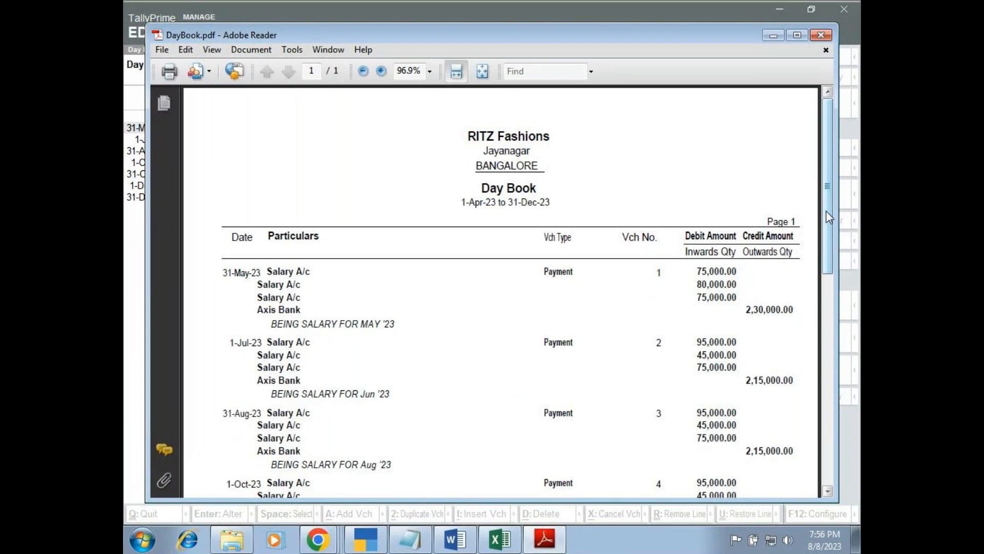
- Review the vouchers and narrations in the exported DayBook.pdf, and close the PDF
drag(829, 218, 798, 165)
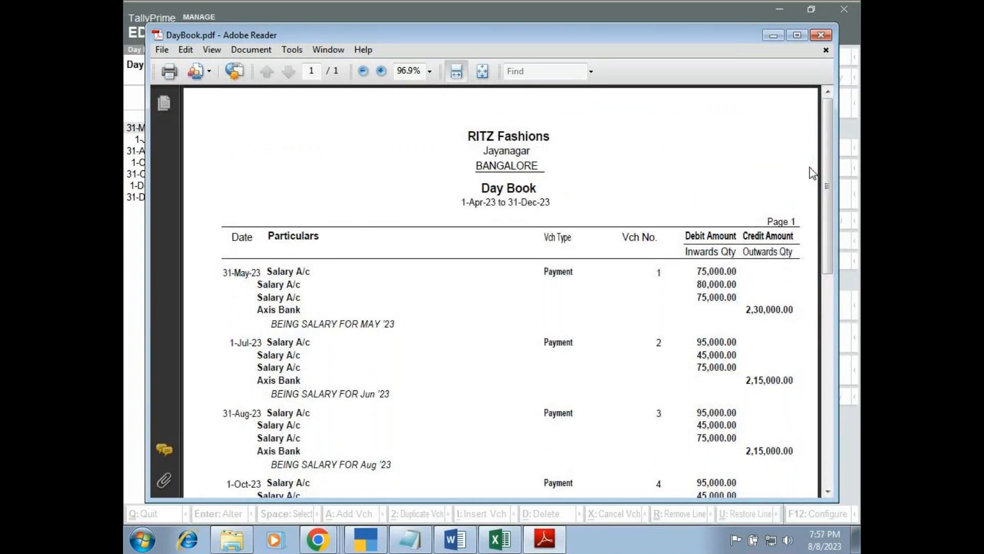
drag(825, 174, 843, 244)
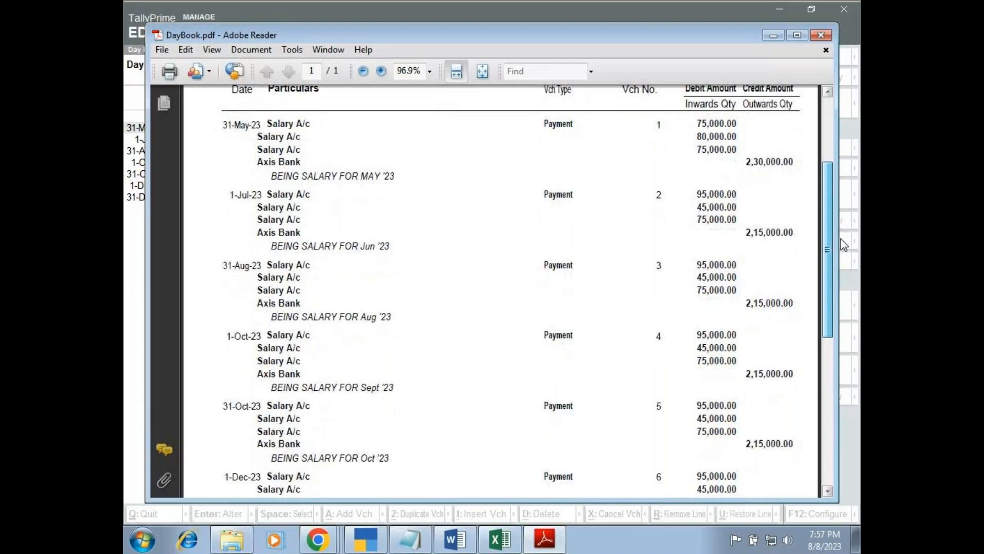
drag(843, 244, 794, 148)
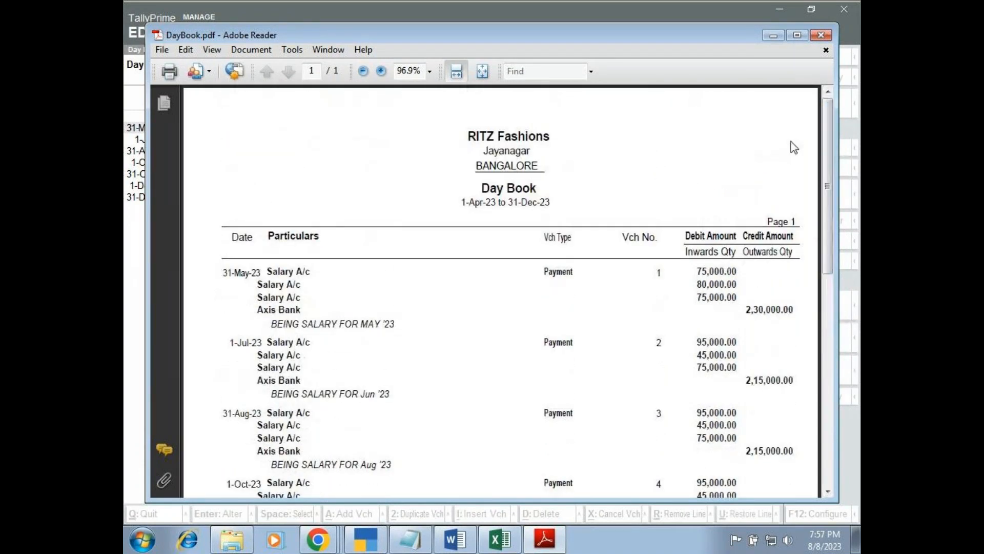
click(822, 35)
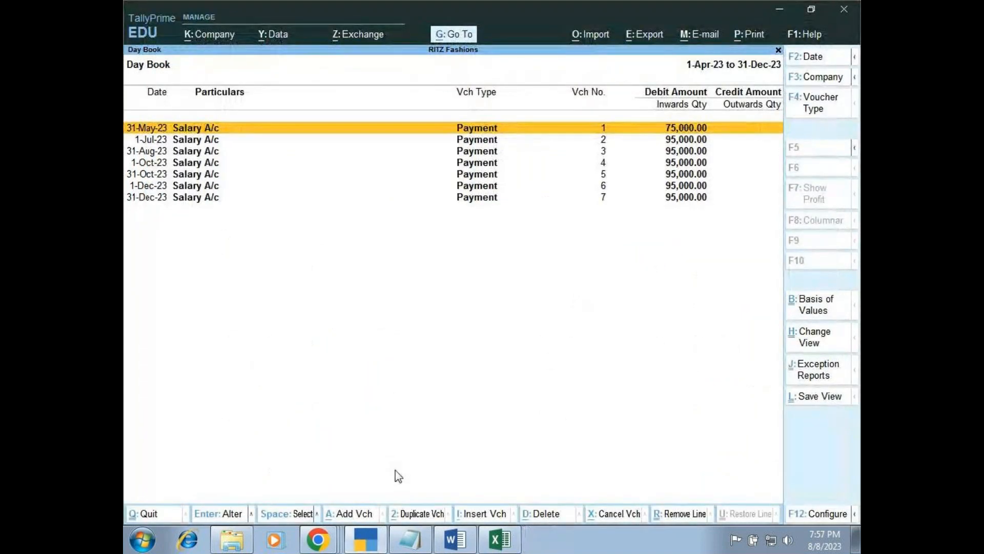
- Switch to the GoTo meeting window in Chrome
mouse_move(314, 537)
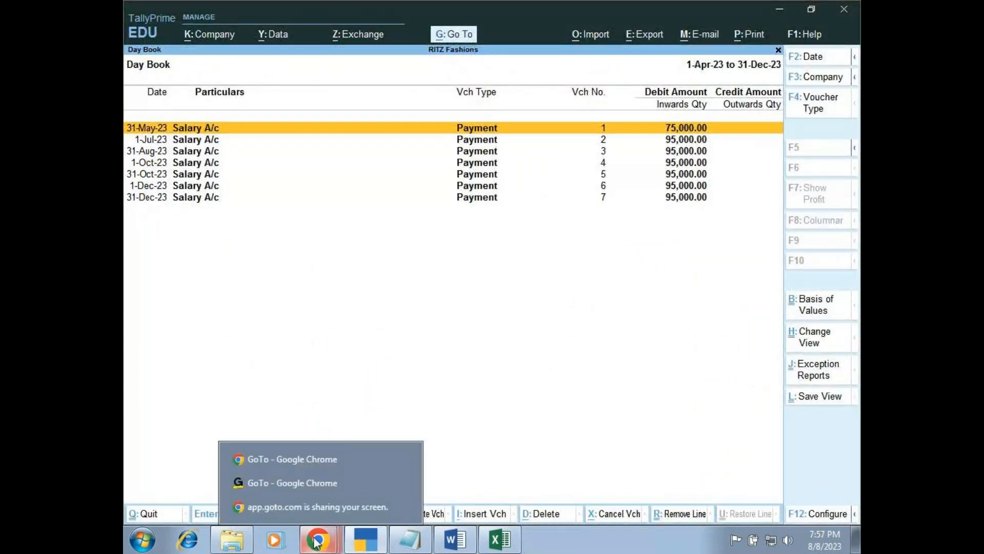
click(315, 484)
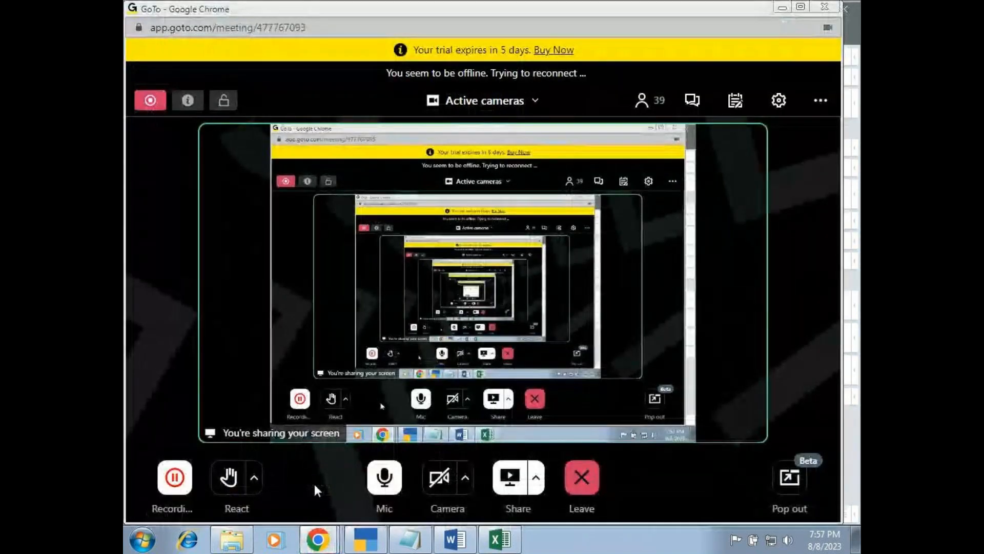